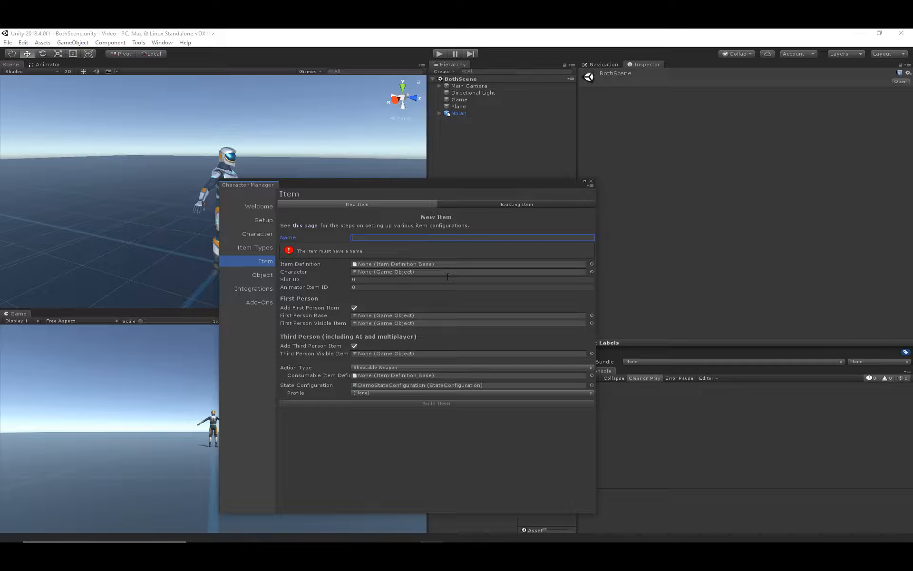
Step: Name the new item MyAssaultRifle and assign MyAssaultRifle as its item definition
text(MyAs)
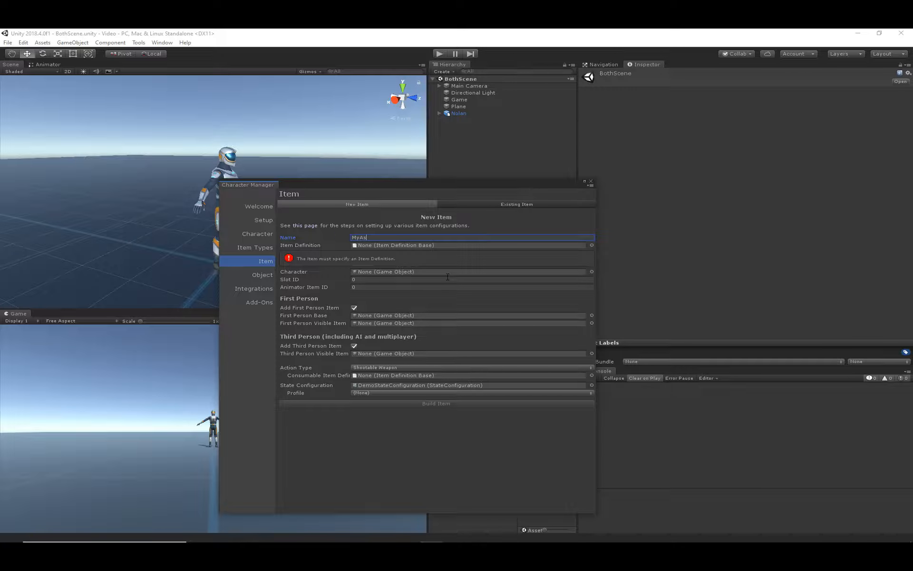
text(saultRifle)
click(592, 245)
double_click(326, 364)
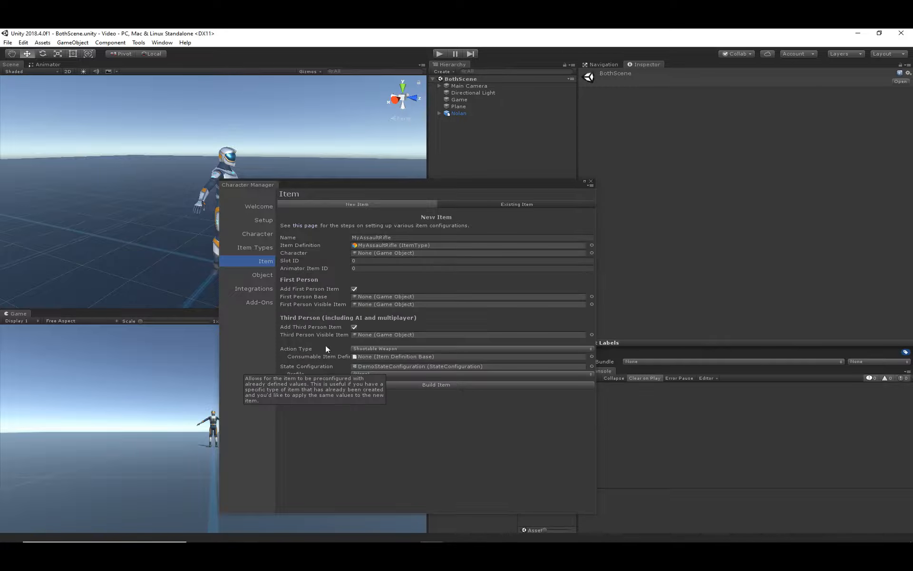
Step: Assign the Nolan object from the scene as the item's character and set the Animator Item ID to 1
drag(458, 113, 380, 256)
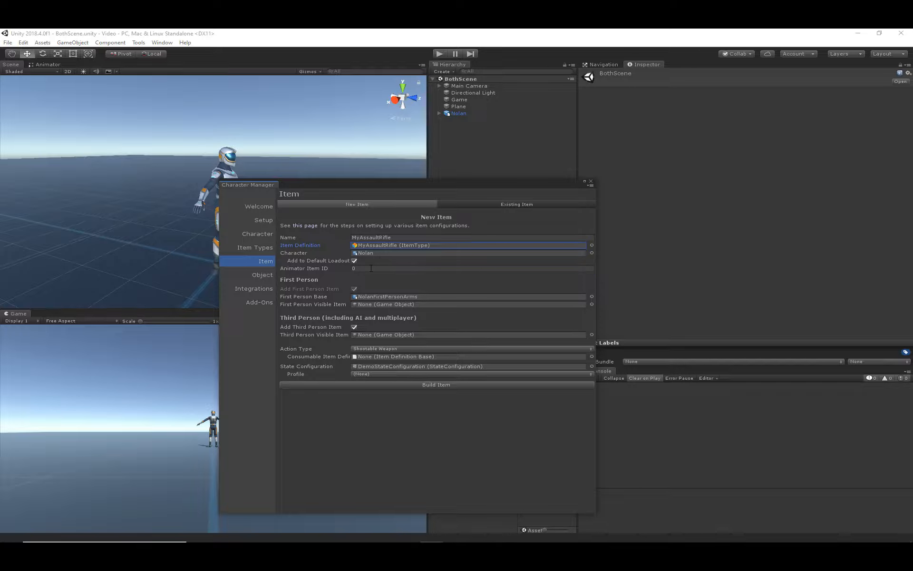
click(372, 268)
text(1)
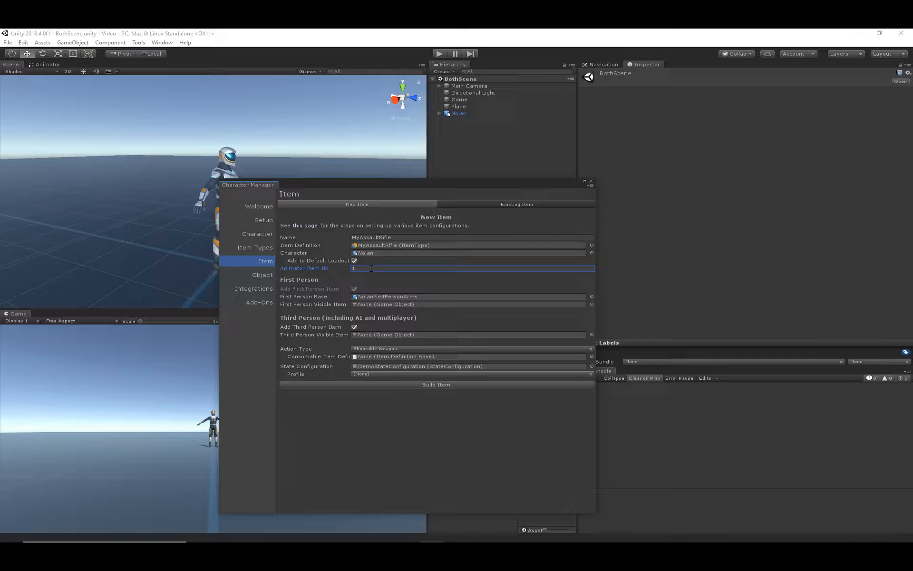
drag(418, 185, 694, 97)
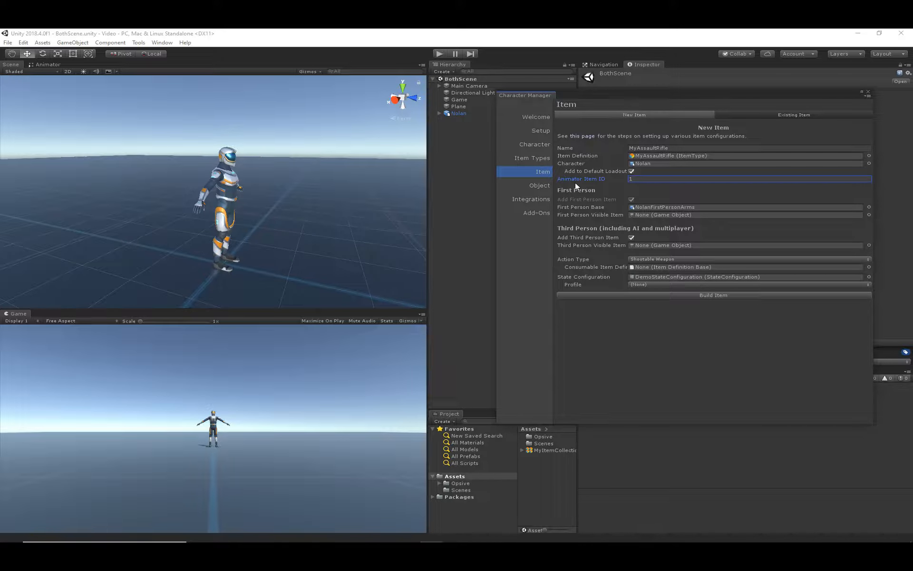
drag(595, 95, 636, 90)
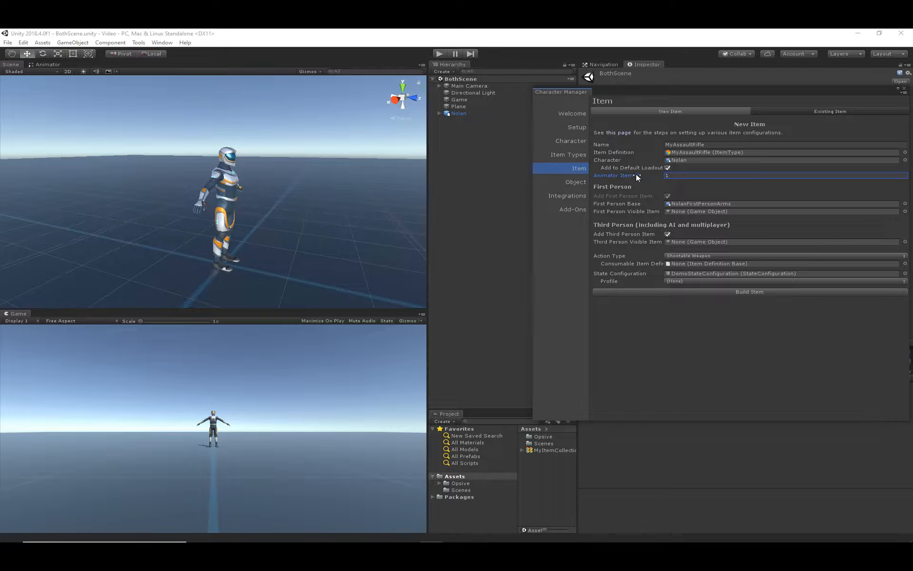
Step: Find the AssaultRifle model in the project assets and assign it as the First Person Visible Item
click(679, 206)
middle_drag(352, 227, 186, 137)
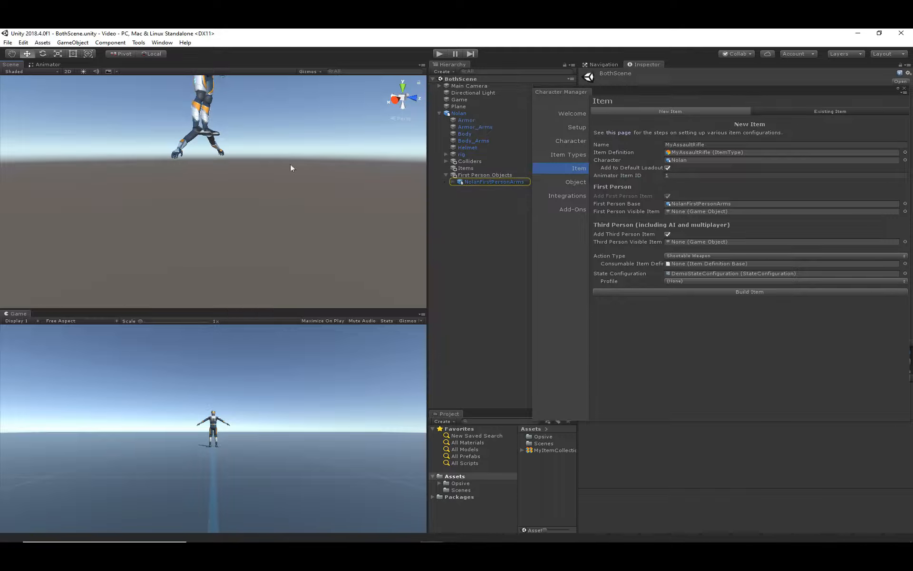
middle_drag(290, 164, 245, 204)
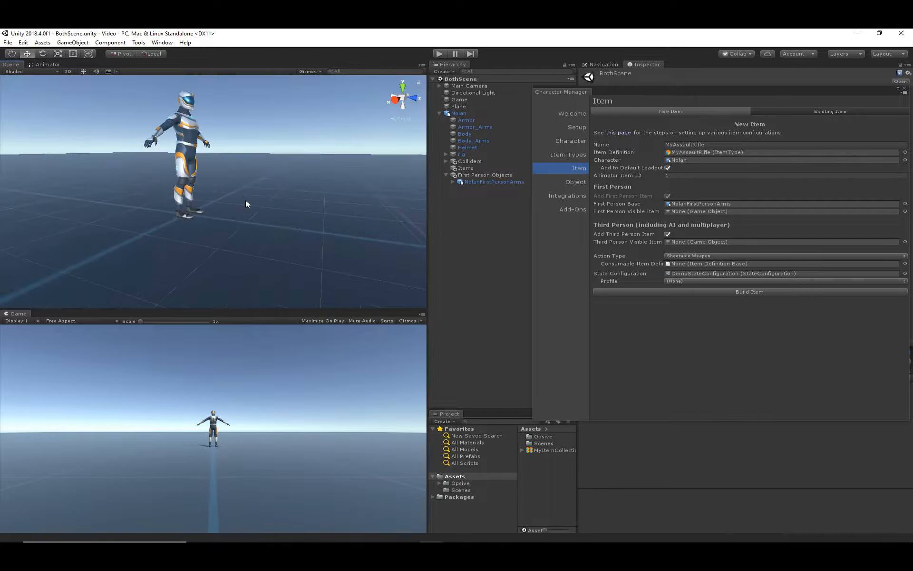
mouse_move(646, 210)
click(479, 422)
text(assau)
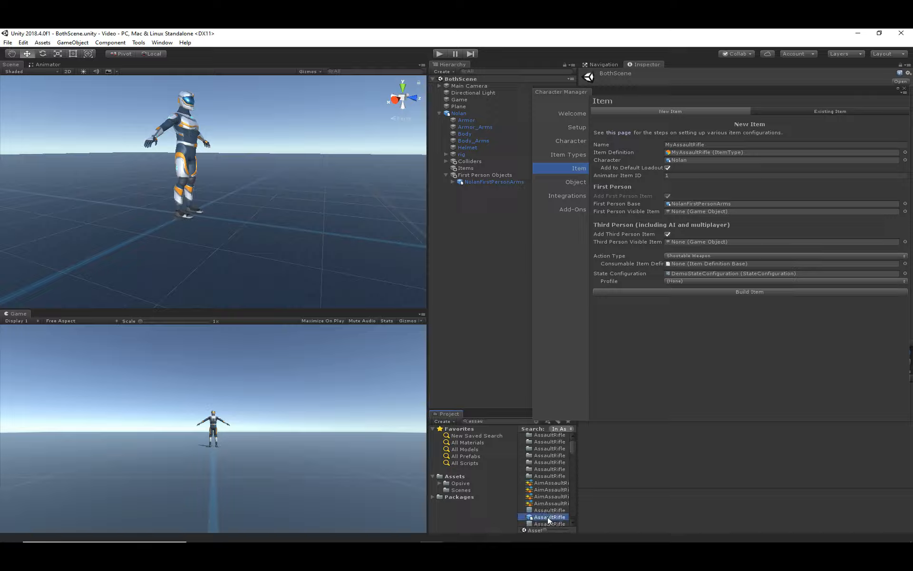
drag(547, 517, 718, 214)
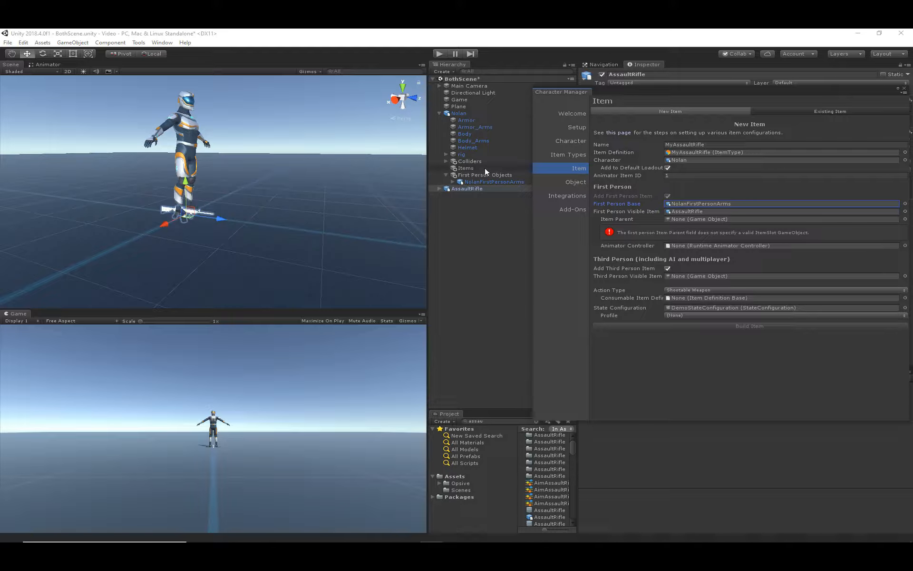
Step: Set ORG-hand.R from NolanFirstPersonArms' rig as the first-person Item Parent and add an ItemSlot to it
click(453, 183)
click(460, 203)
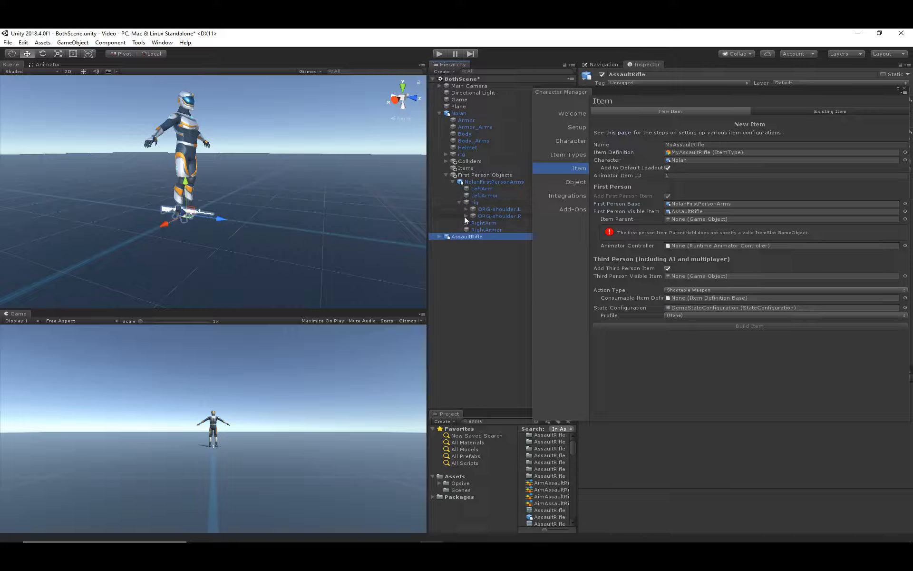
click(467, 216)
click(473, 223)
click(479, 229)
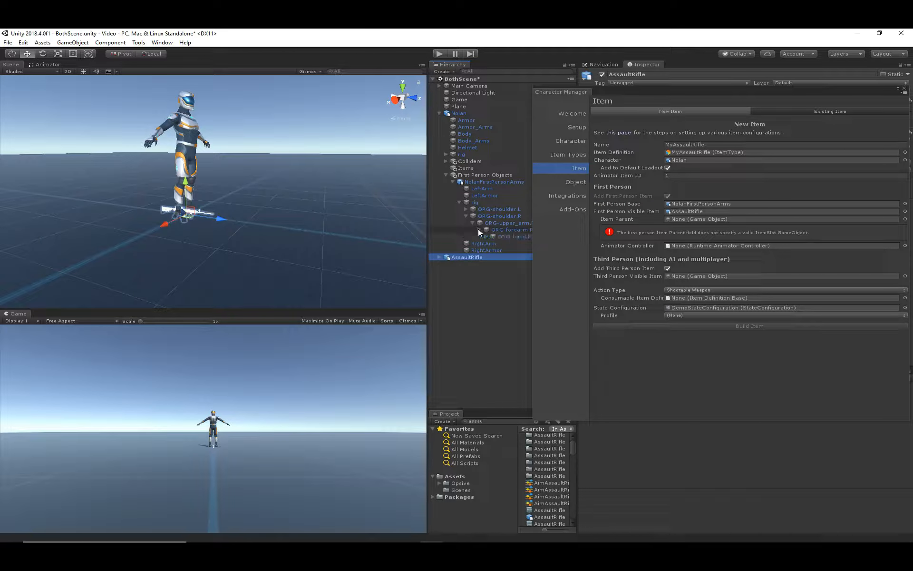
drag(478, 228, 735, 221)
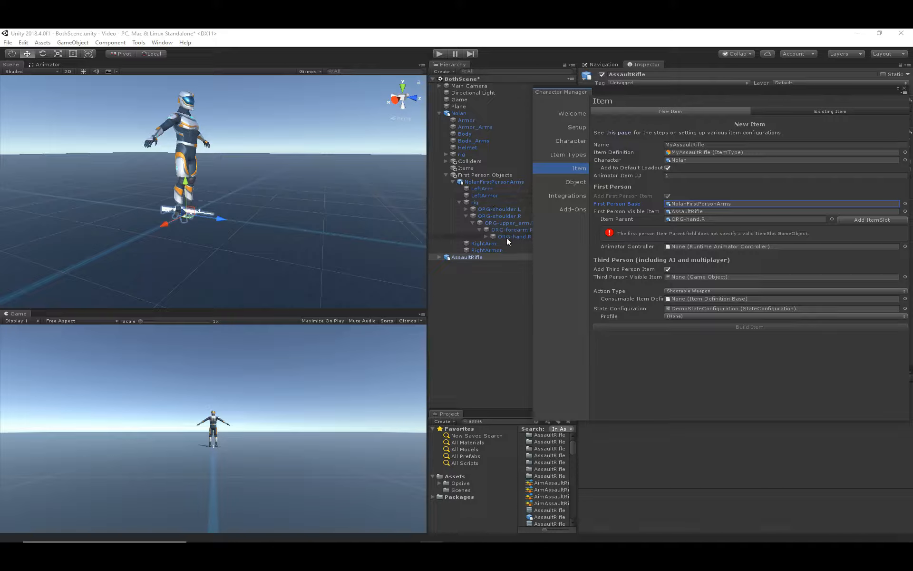
click(868, 218)
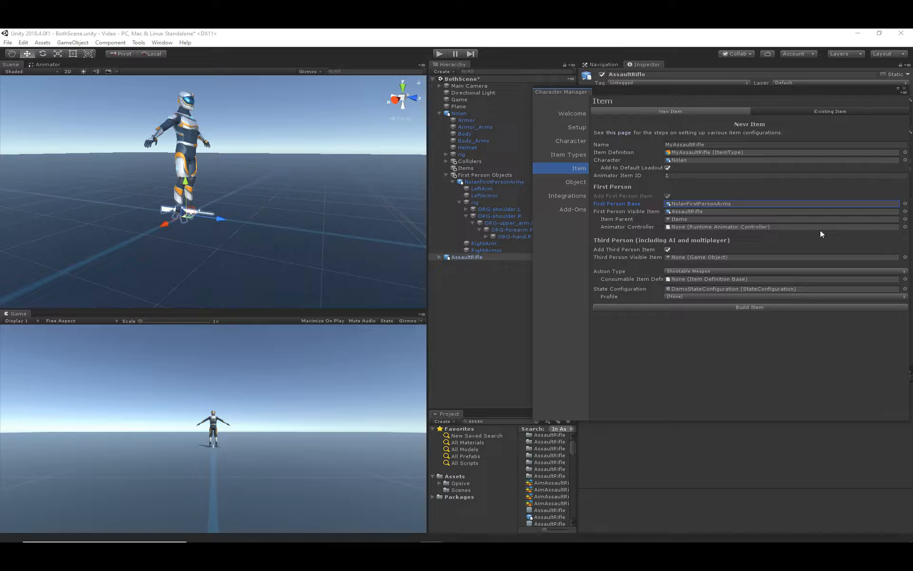
Step: Assign the AssaultRifle animator controller to the first-person visible item
click(905, 227)
text(assa)
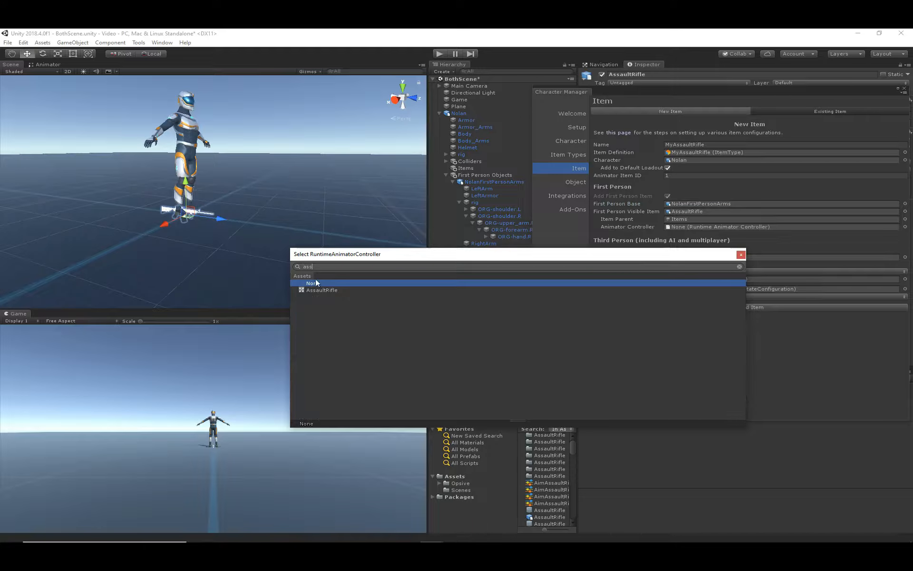
click(316, 290)
click(317, 290)
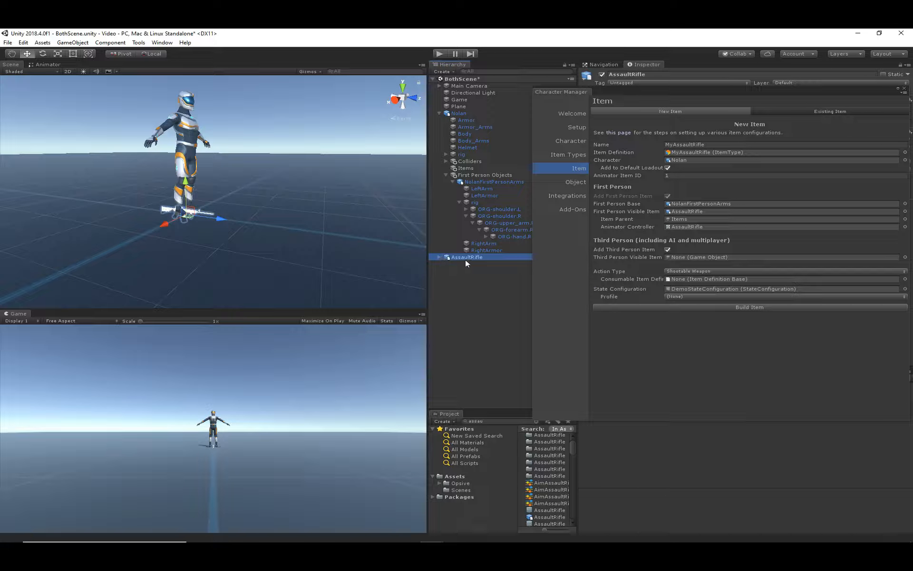
Step: Assign the scene's AssaultRifle as the Third Person Visible Item and give it the AssaultRifle animator controller
drag(465, 259, 709, 258)
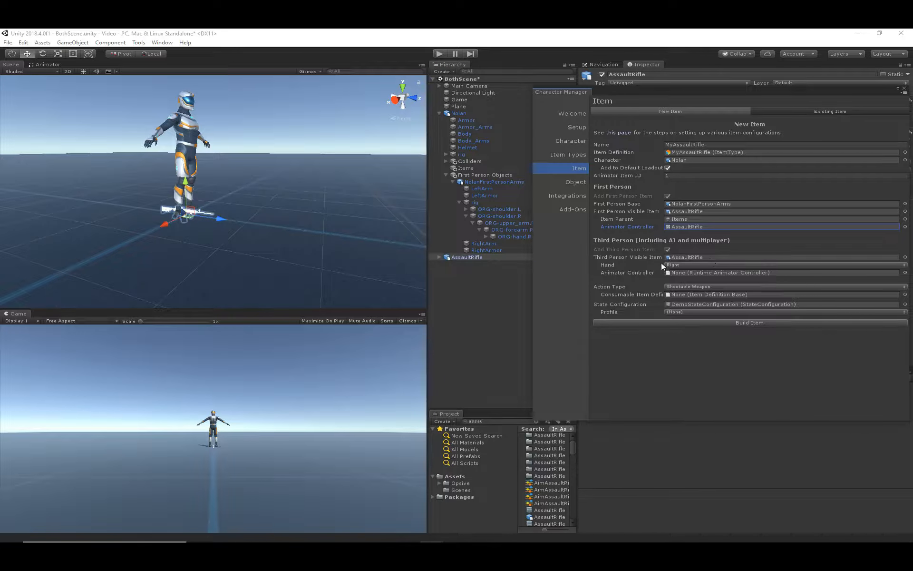
click(905, 272)
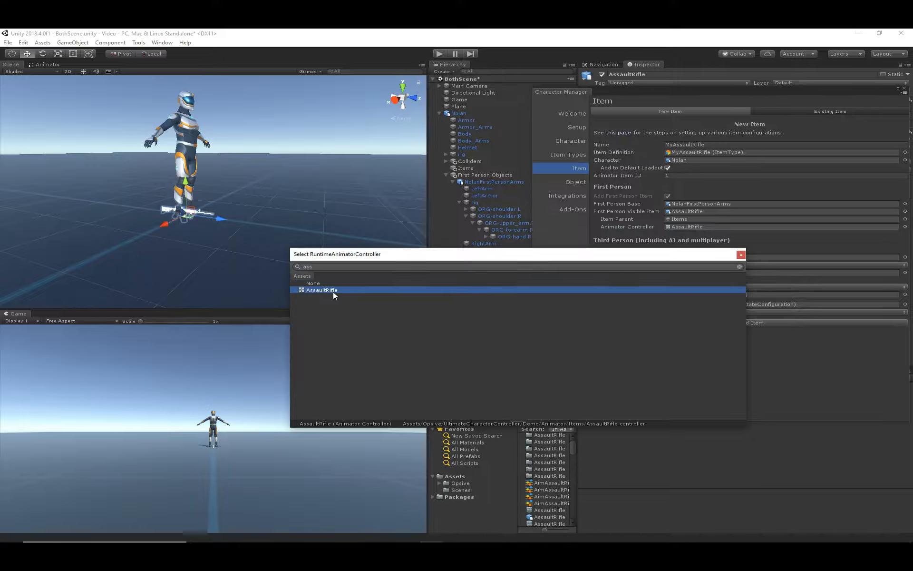
double_click(333, 291)
click(623, 284)
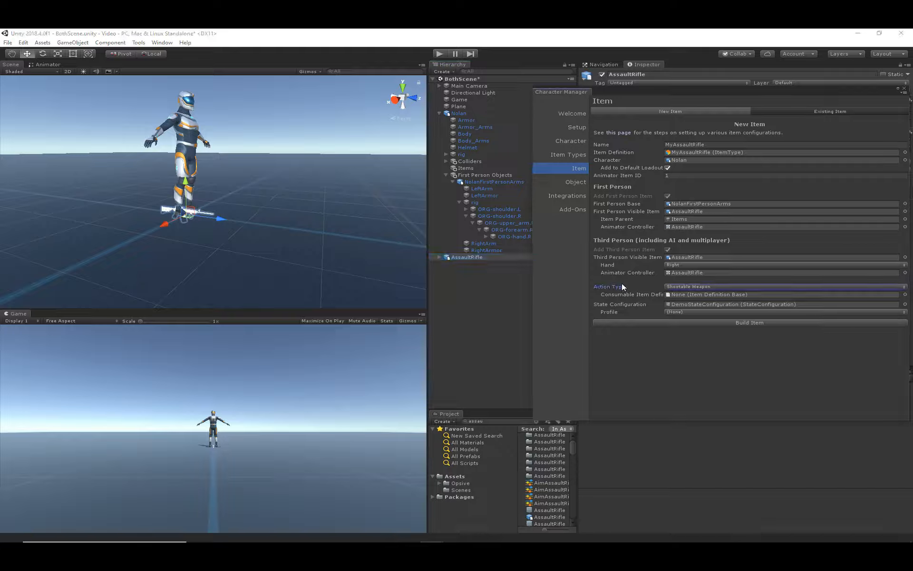
Step: Set the Consumable Item Definition to MyAssaultRifleBullet and build the item
click(906, 294)
double_click(324, 372)
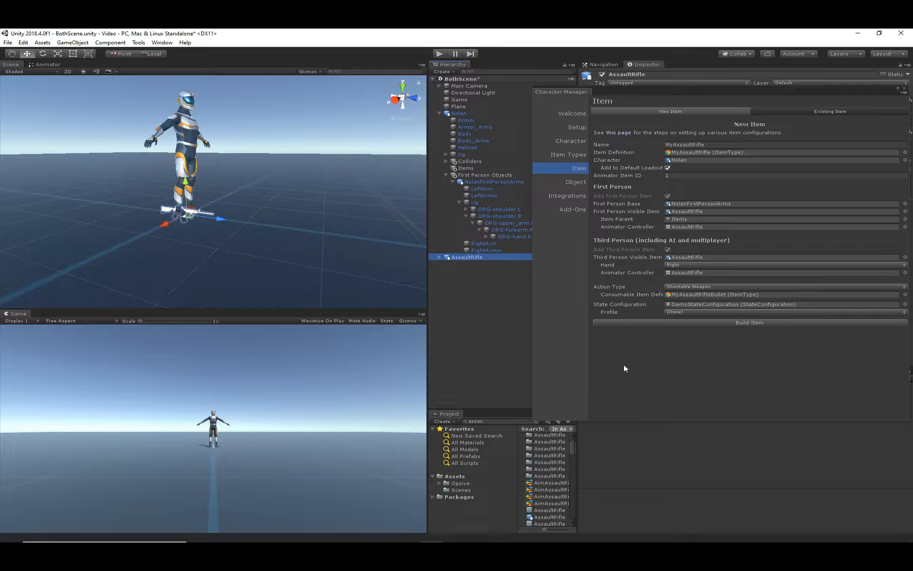
click(713, 323)
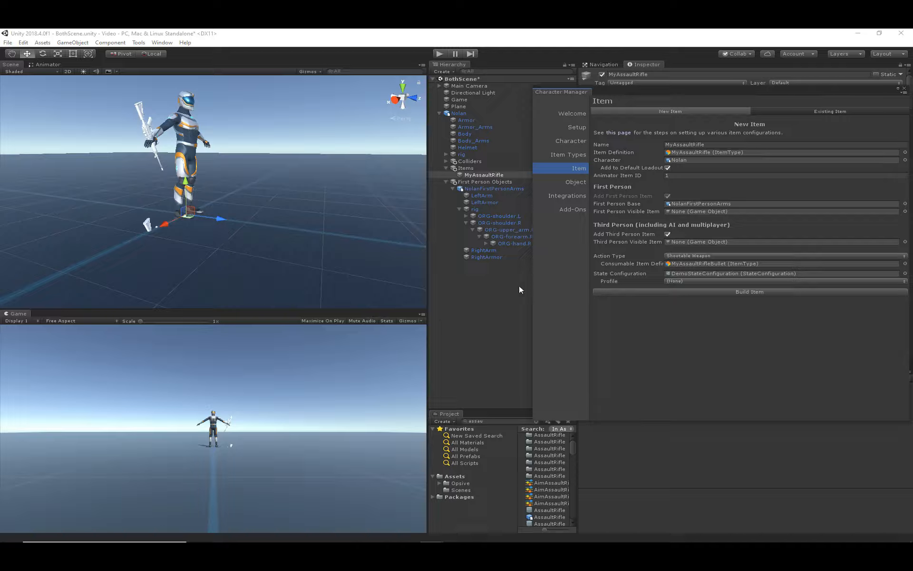
click(495, 294)
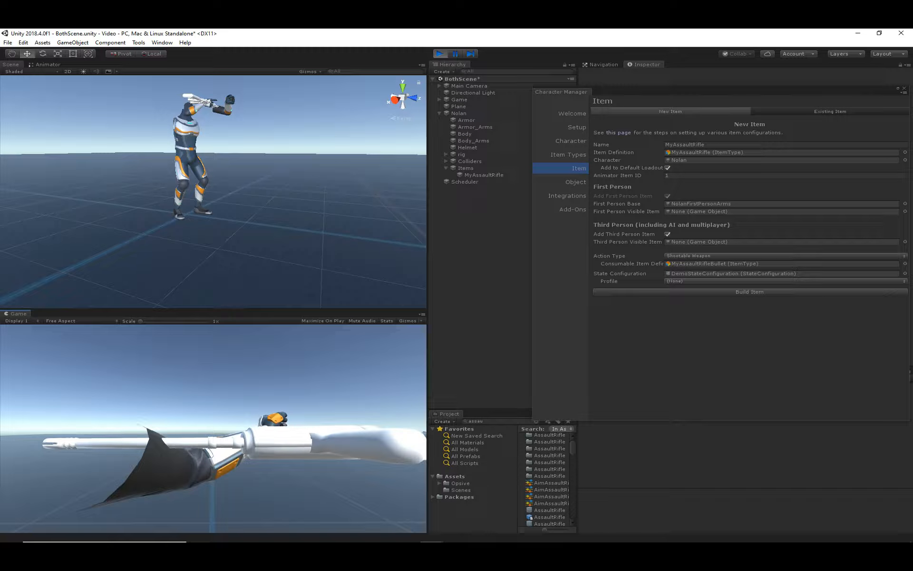
Step: Check the rifle's placement in third-person view during play mode, then stop playing
key(v)
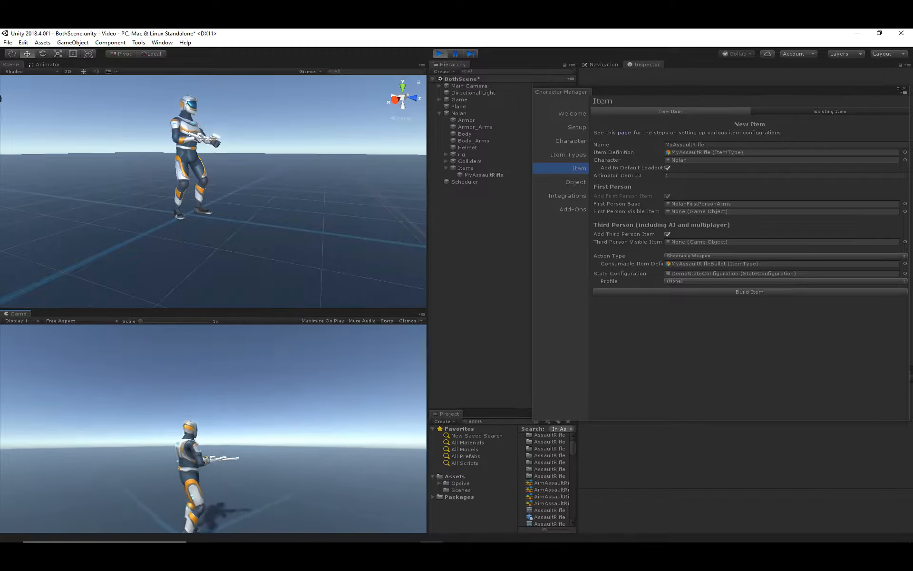
key(Escape)
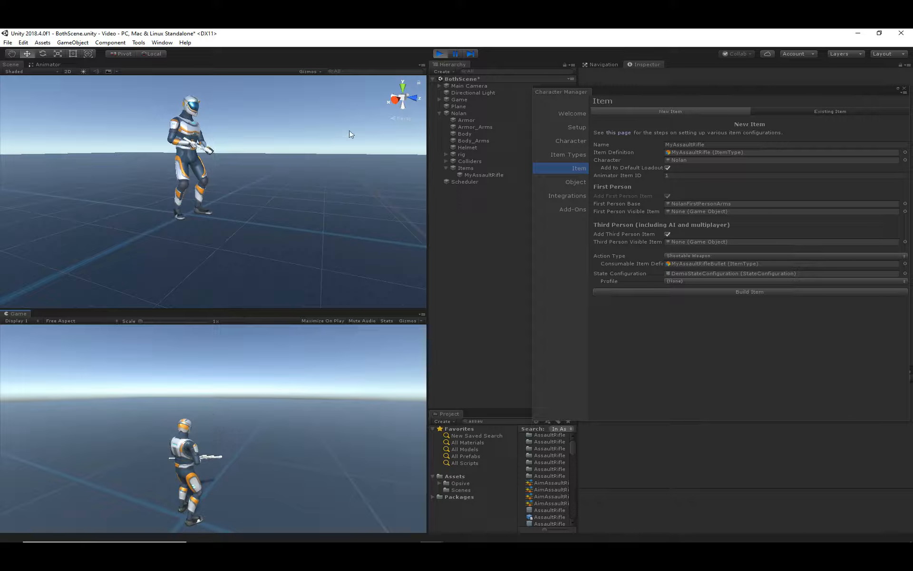
middle_drag(283, 167, 298, 204)
scroll(298, 204, up, 4)
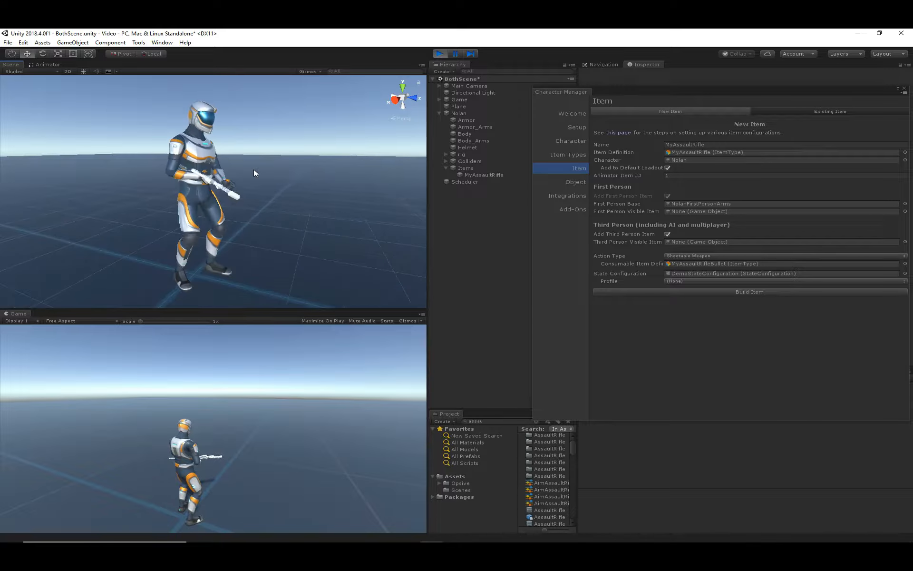
scroll(254, 172, up, 4)
click(440, 53)
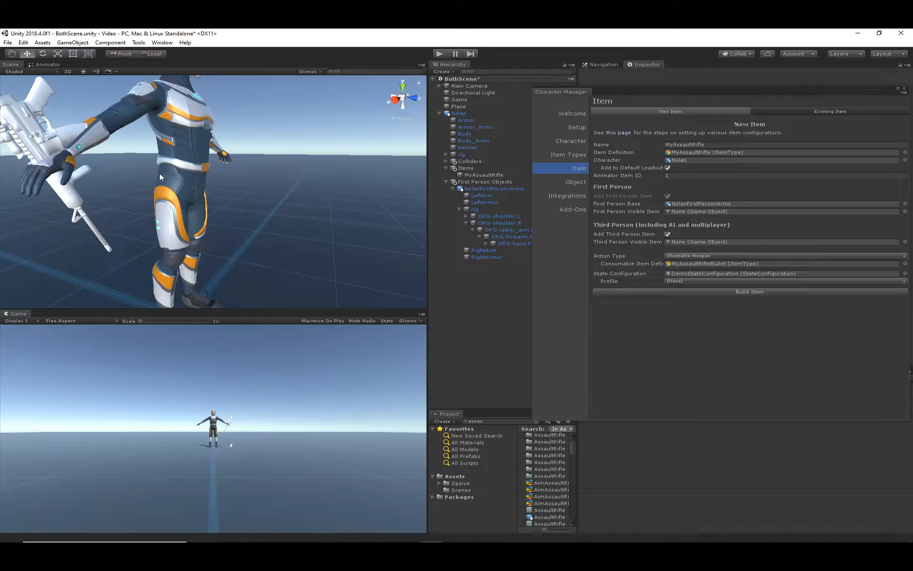
Step: Run the scene again with the Character Manager closed and inspect how the rifle sits in the first-person hand
click(50, 141)
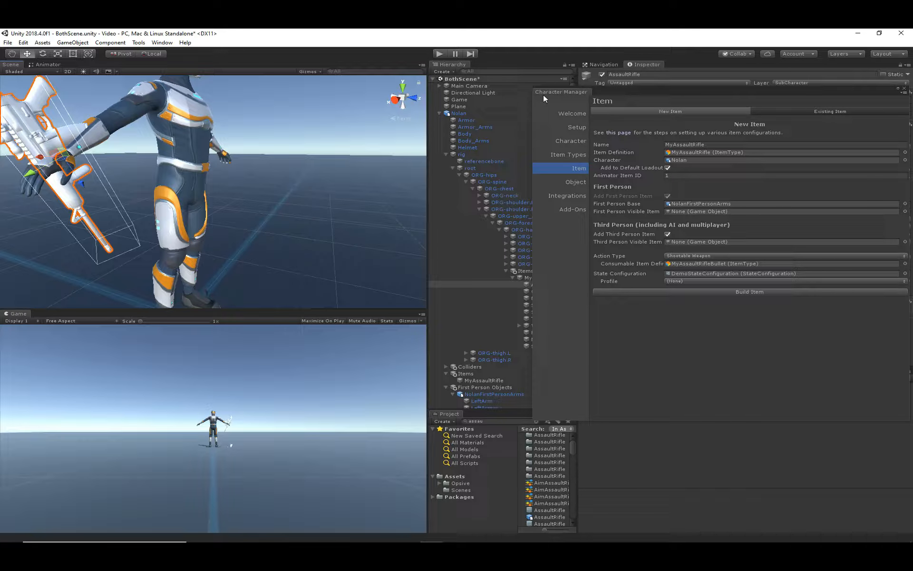
click(442, 54)
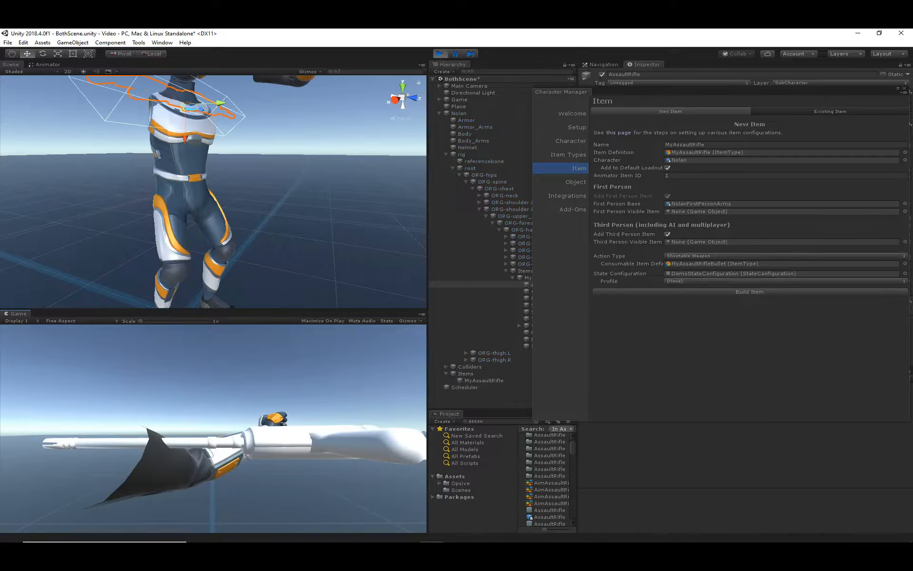
click(905, 88)
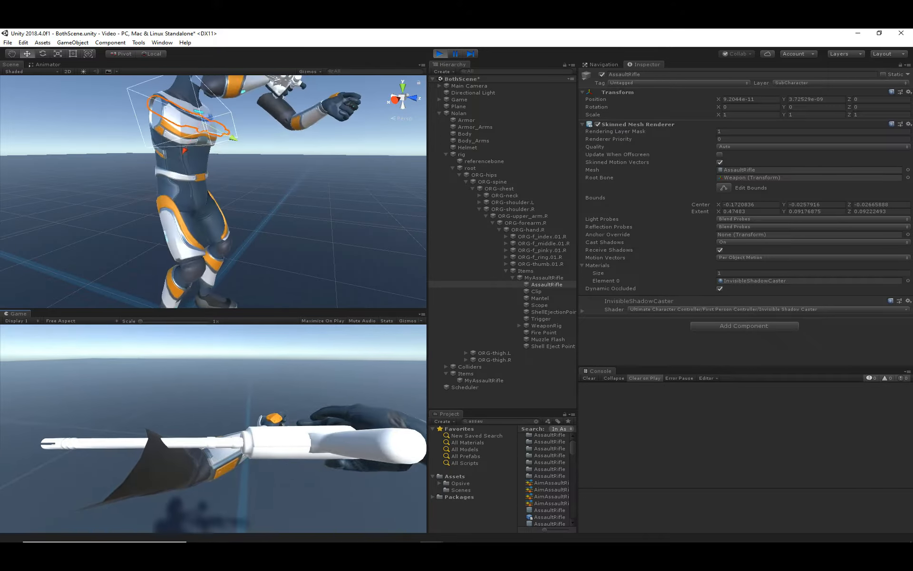
key(Escape)
middle_drag(312, 189, 295, 228)
scroll(295, 229, up, 3)
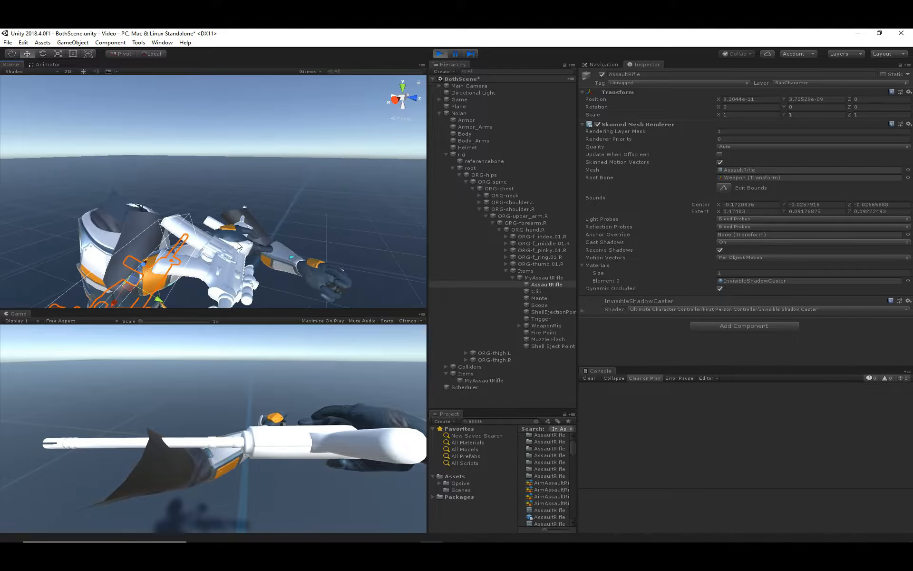
Step: Select the first-person MyAssaultRifle under ORG-hand.R's Items and rotate it in play mode to point forward from the hand
click(220, 267)
click(534, 216)
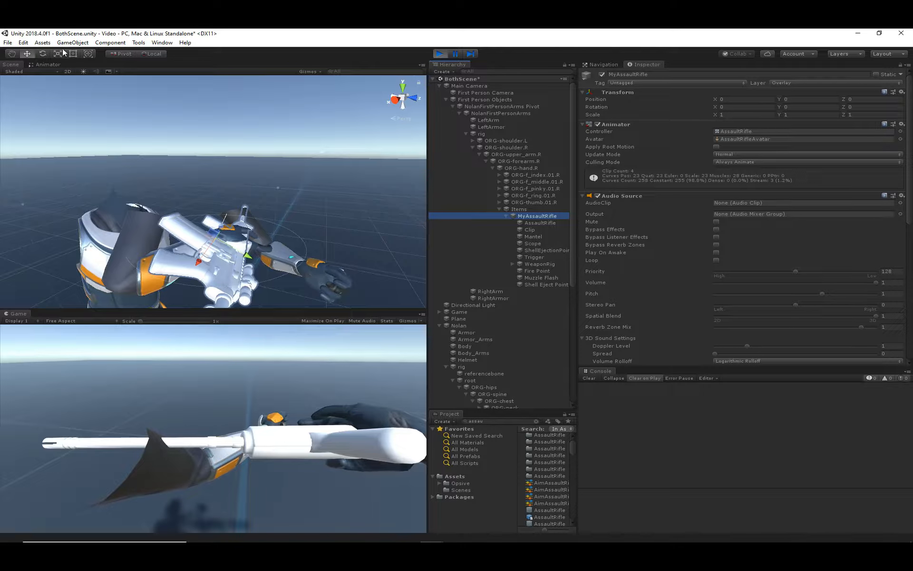
click(42, 53)
drag(250, 246, 190, 167)
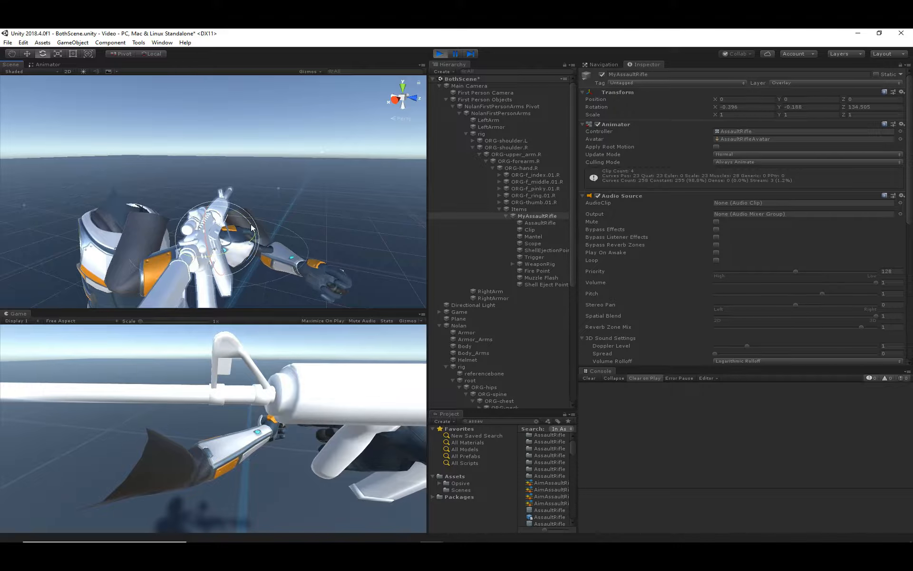
drag(249, 234, 342, 199)
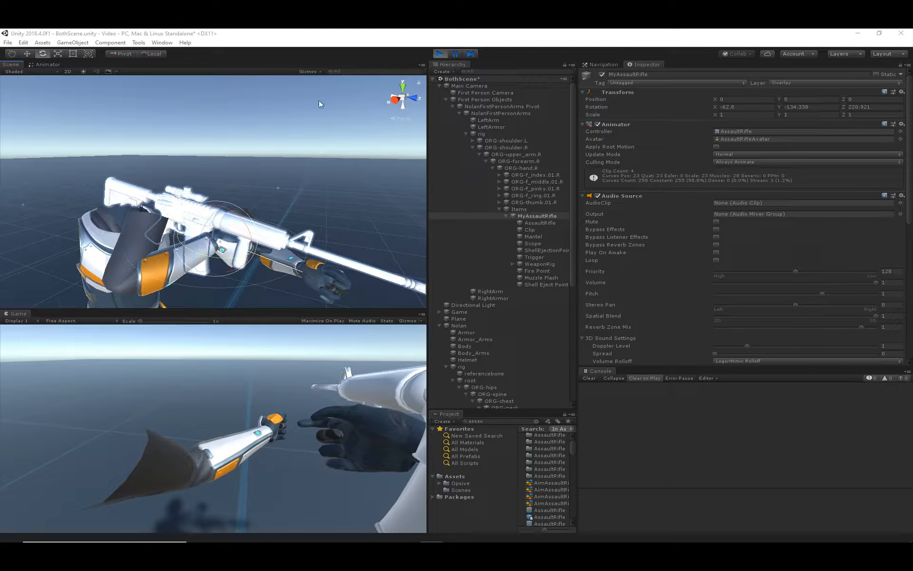
Step: Stop play mode and set the first-person MyAssaultRifle's position to X -0.05400809, Y 0.2790006, Z 0.02200324
click(438, 54)
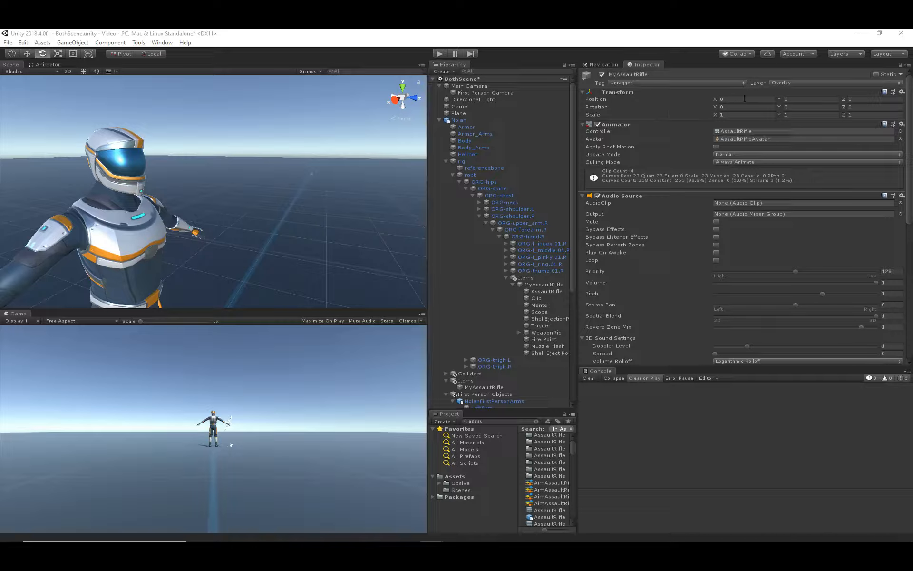
click(742, 99)
text(-0.05400809)
click(804, 99)
text(0.2790006)
click(874, 99)
text(0.02200324)
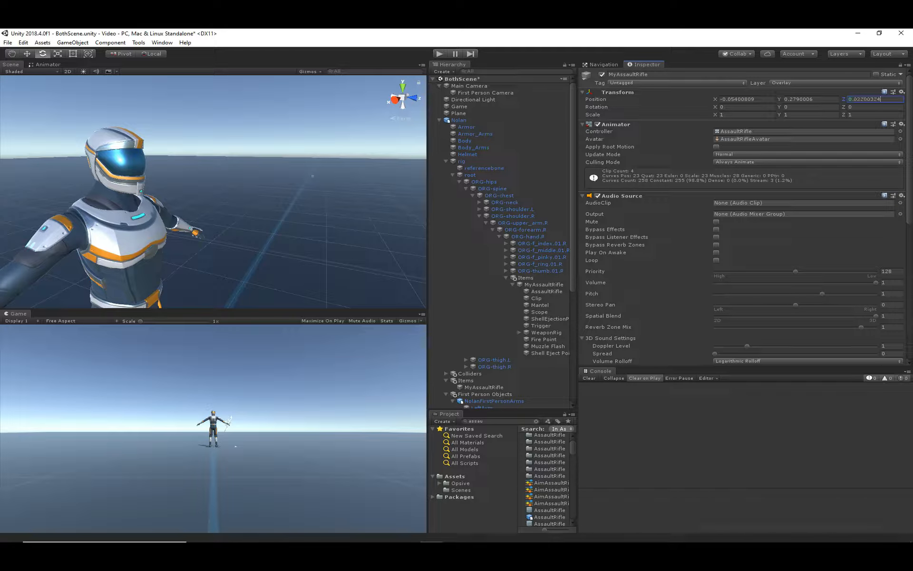
Step: Set the first-person MyAssaultRifle's rotation to X -86.33, Y -139.498, Z -130.546 and check it briefly in play mode
click(741, 107)
text(-86.33)
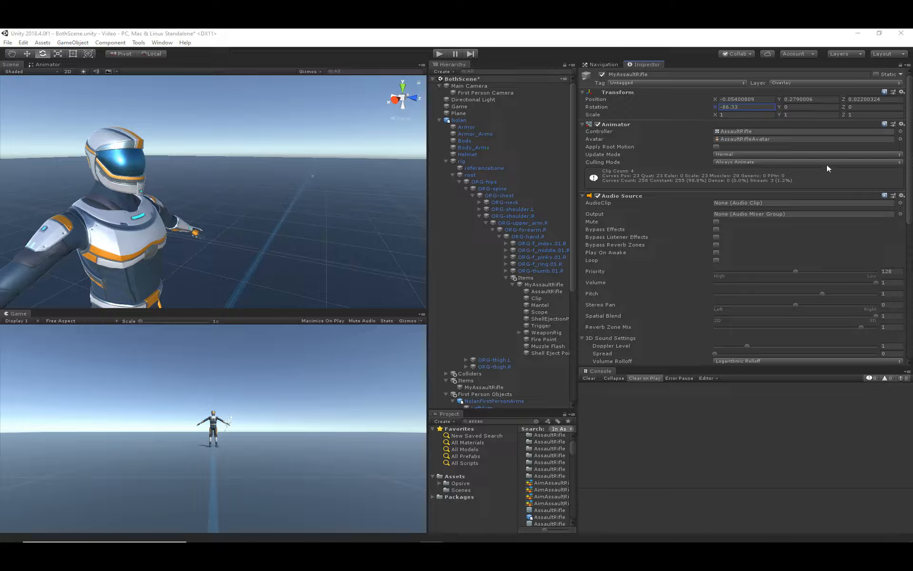
click(793, 107)
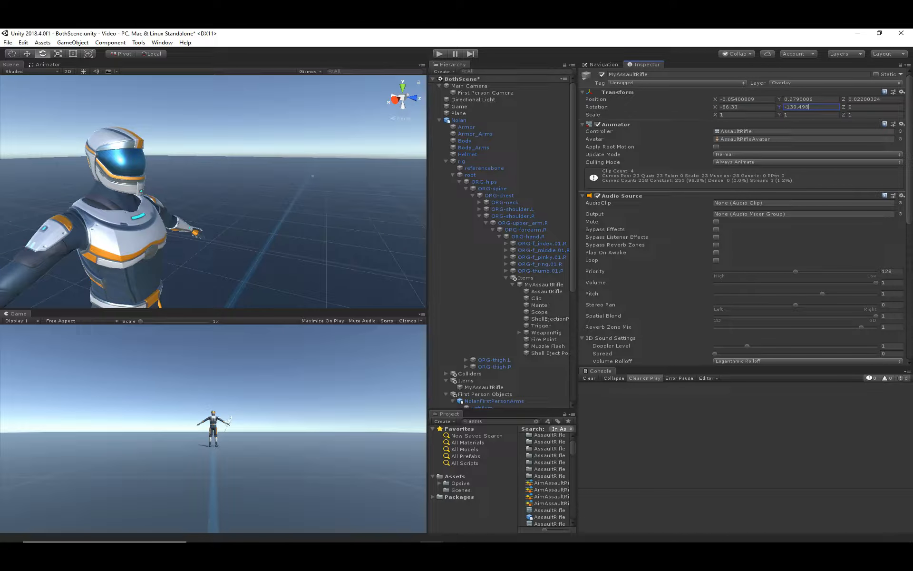
key(alt+Tab)
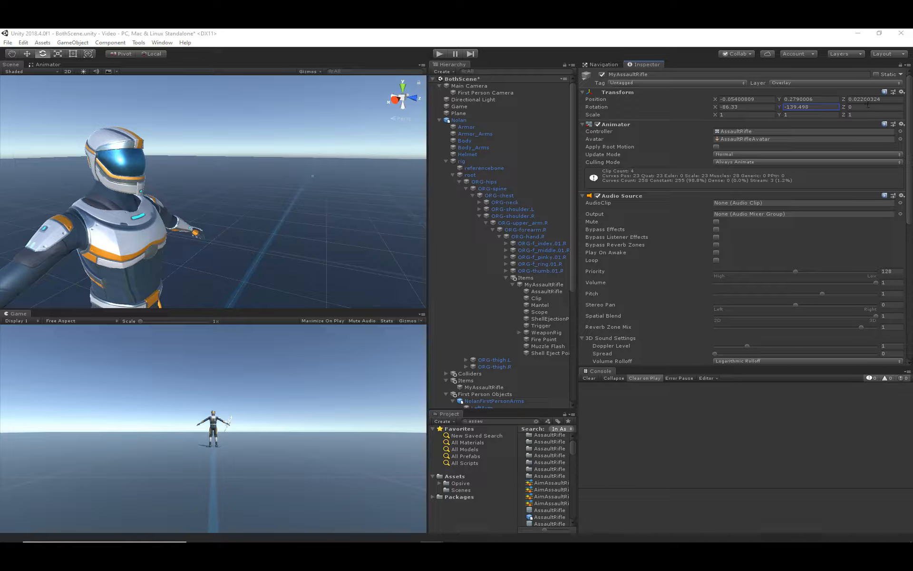
click(863, 106)
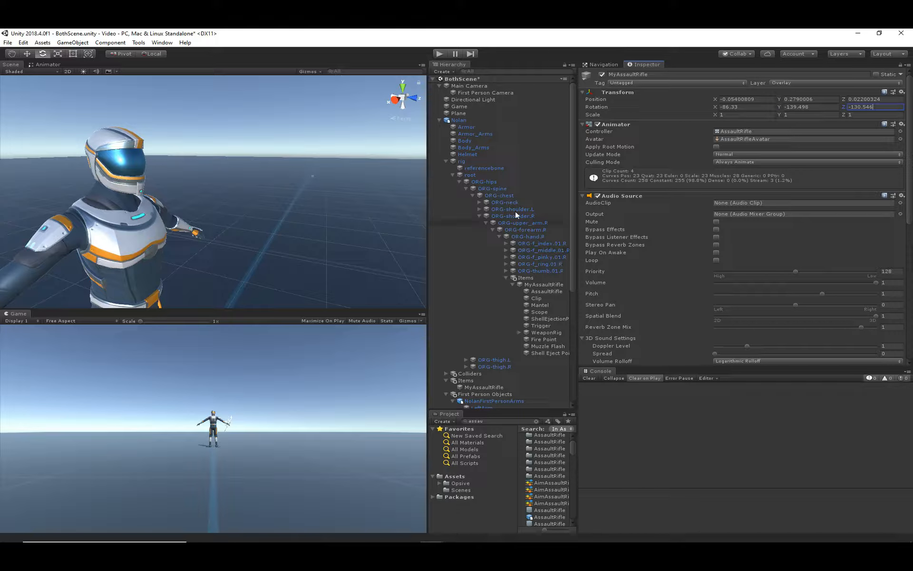
click(439, 54)
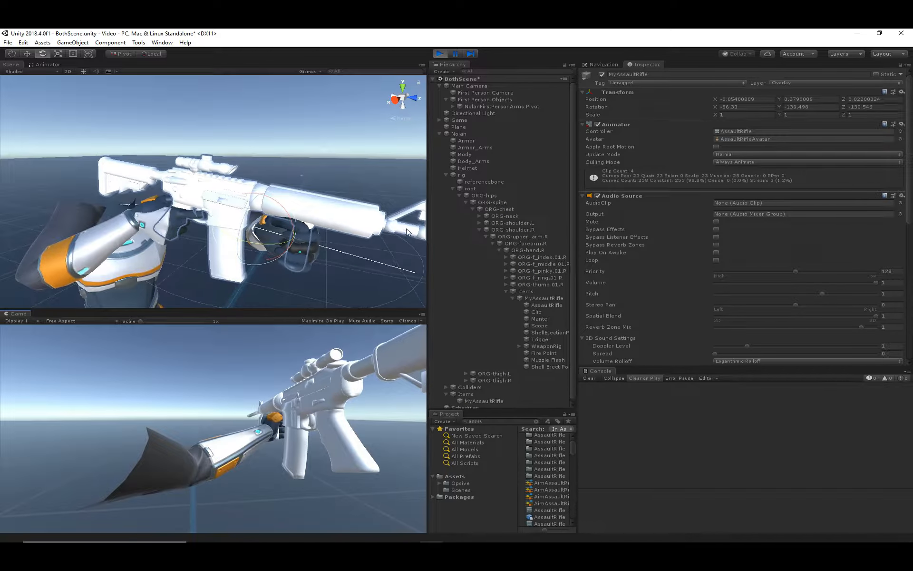
click(441, 53)
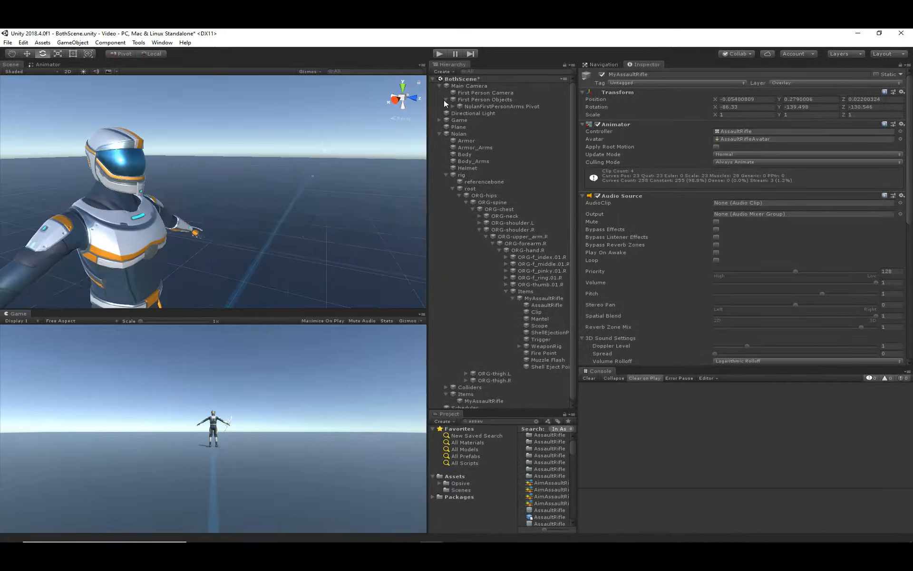
Step: Copy the first-person MyAssaultRifle's Transform values onto the third-person MyAssaultRifle under Nolan's right hand
click(902, 92)
click(871, 132)
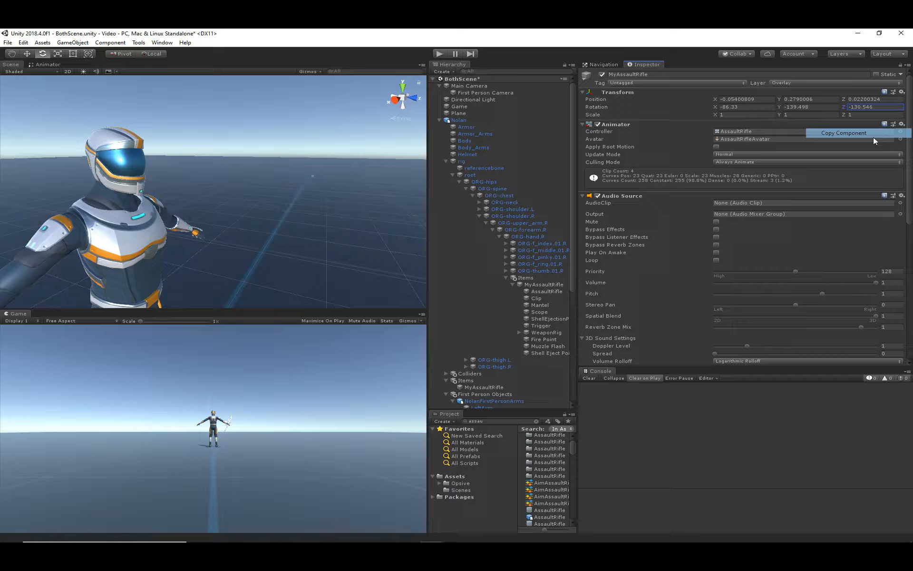
click(554, 284)
click(902, 92)
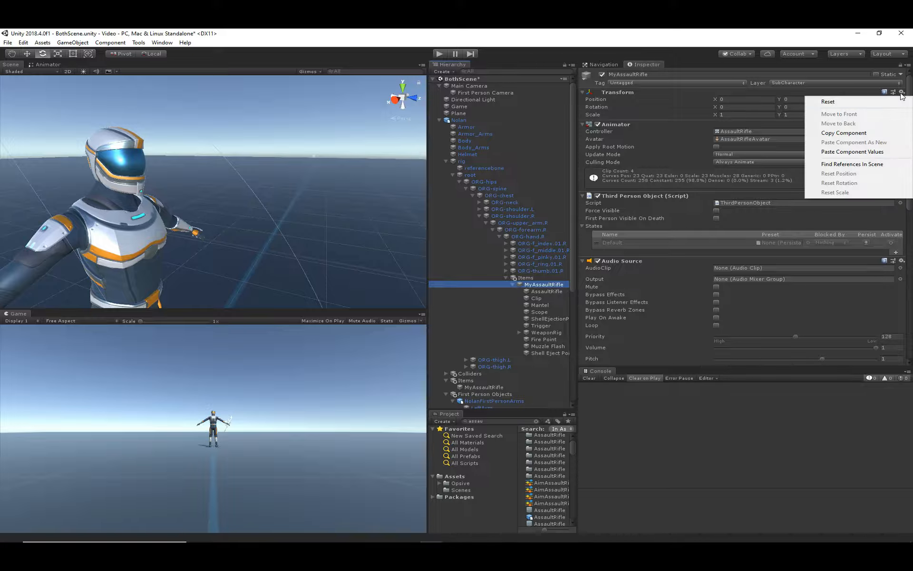
click(859, 152)
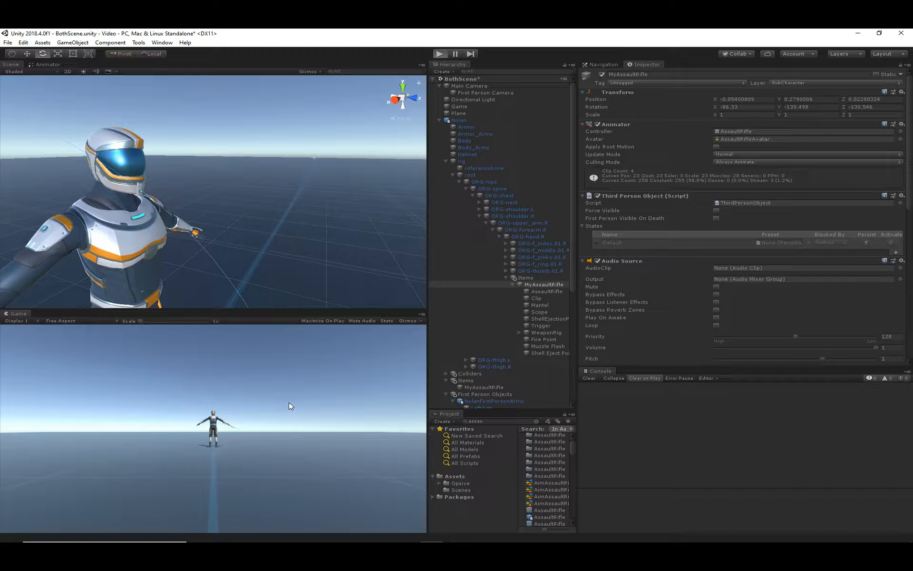
Step: Run the scene, switch to the third-person view to inspect the rifle in Nolan's hands, and stop playing
key(ctrl+p)
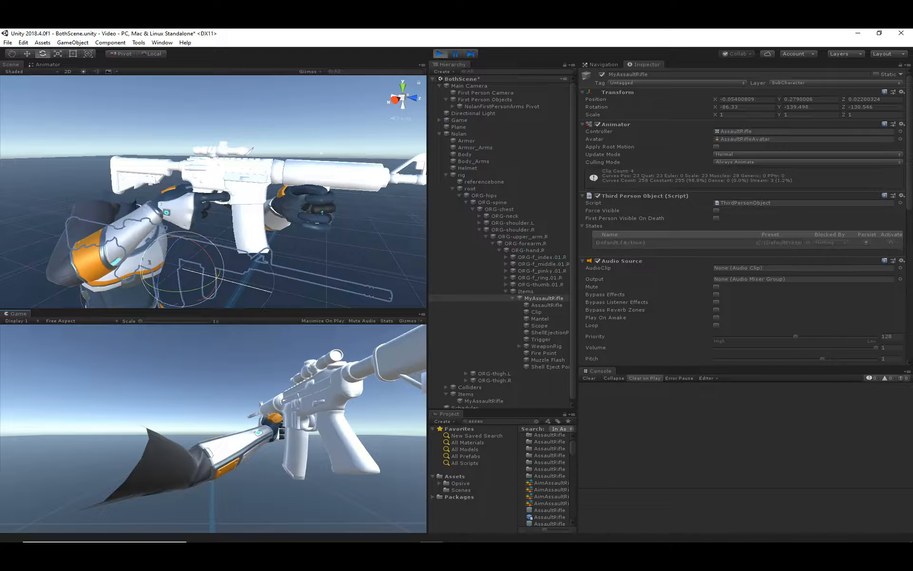
key(v)
key(Escape)
middle_drag(186, 301, 222, 223)
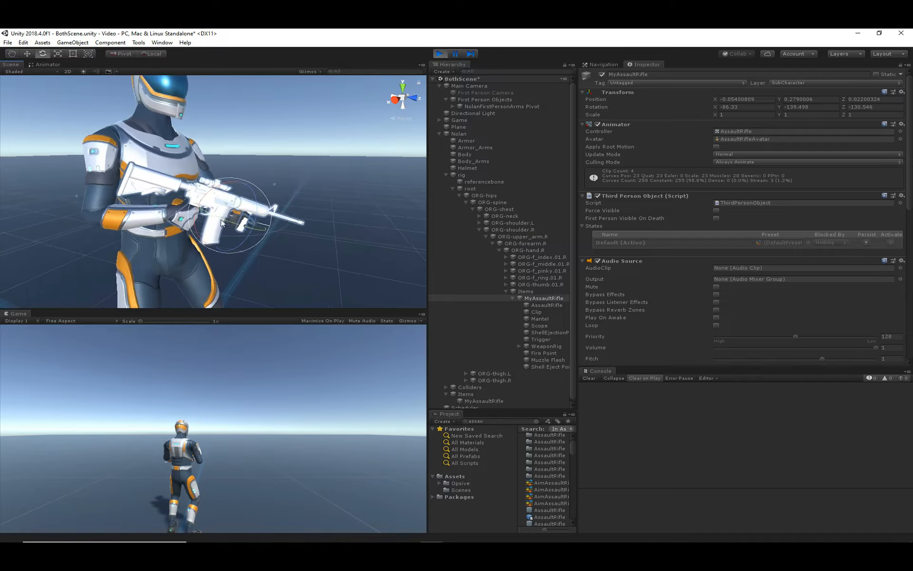
click(439, 54)
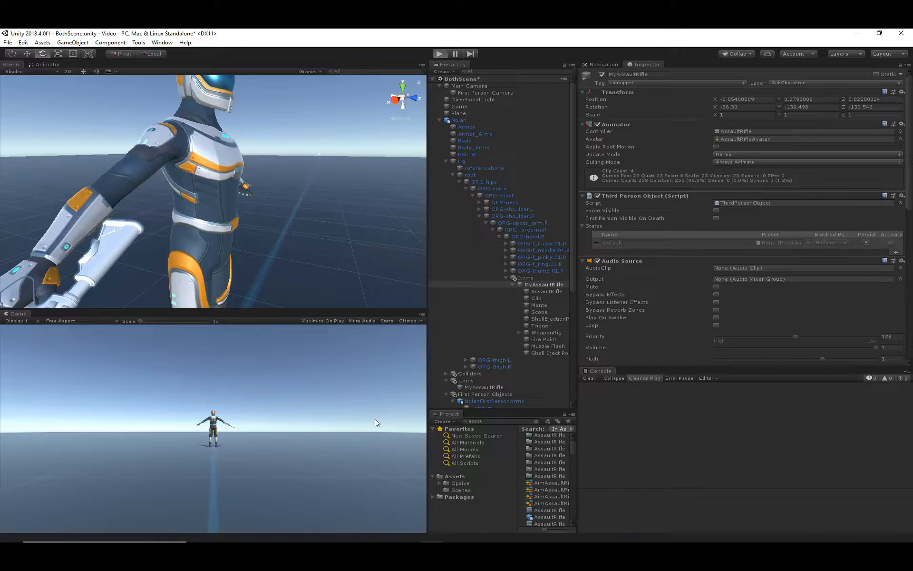
Step: Run the scene again in first person and select the RightArmor mesh to examine where its bounds lie
key(ctrl+p)
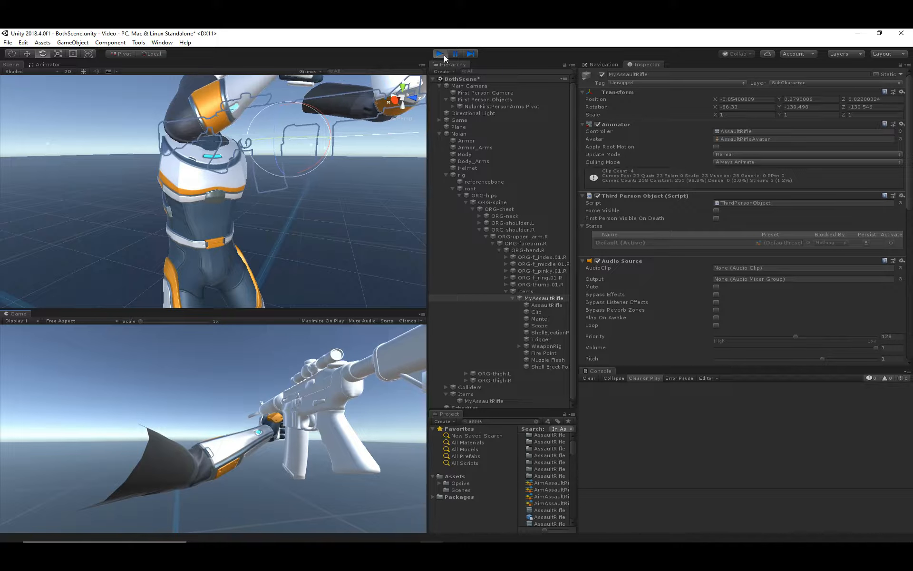
click(448, 174)
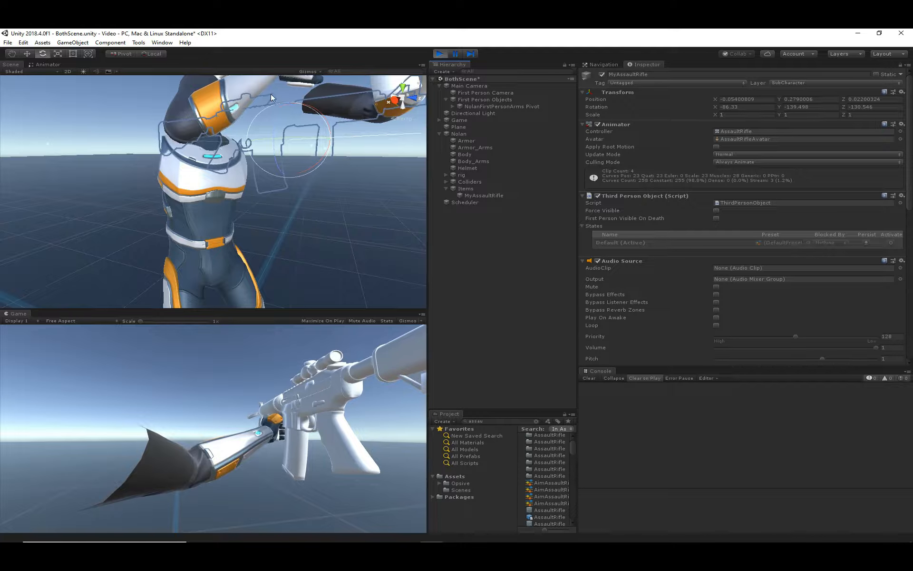
click(235, 108)
middle_drag(273, 161, 322, 198)
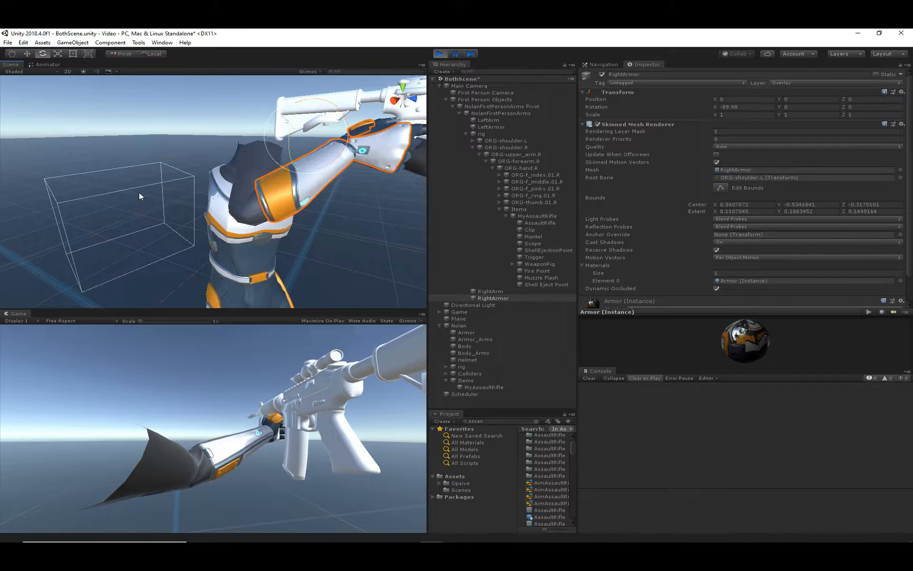
middle_drag(267, 205, 260, 208)
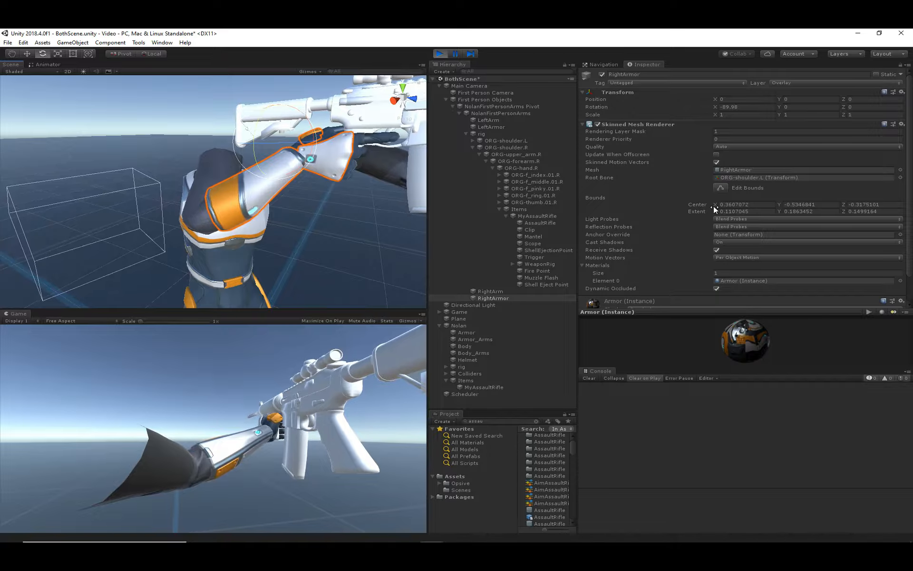
Step: Try enlarging RightArmor's mesh bounds in play mode toward the first-person arm, and stop playing
click(722, 187)
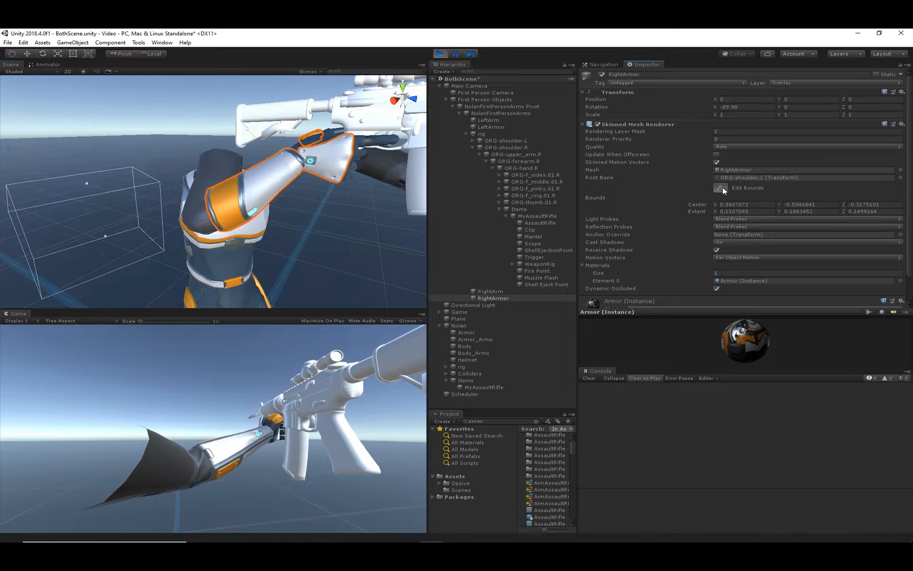
drag(107, 237, 140, 259)
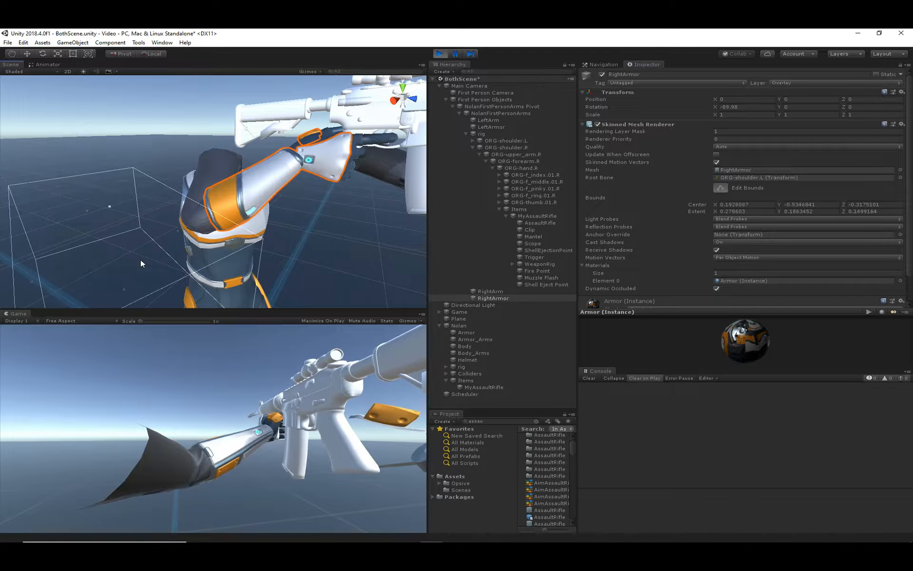
drag(109, 207, 108, 170)
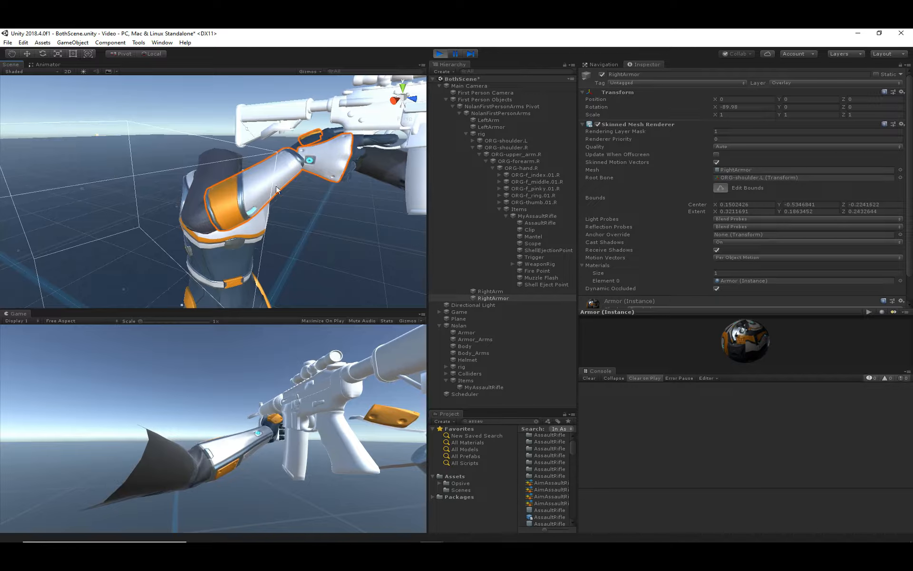
click(442, 54)
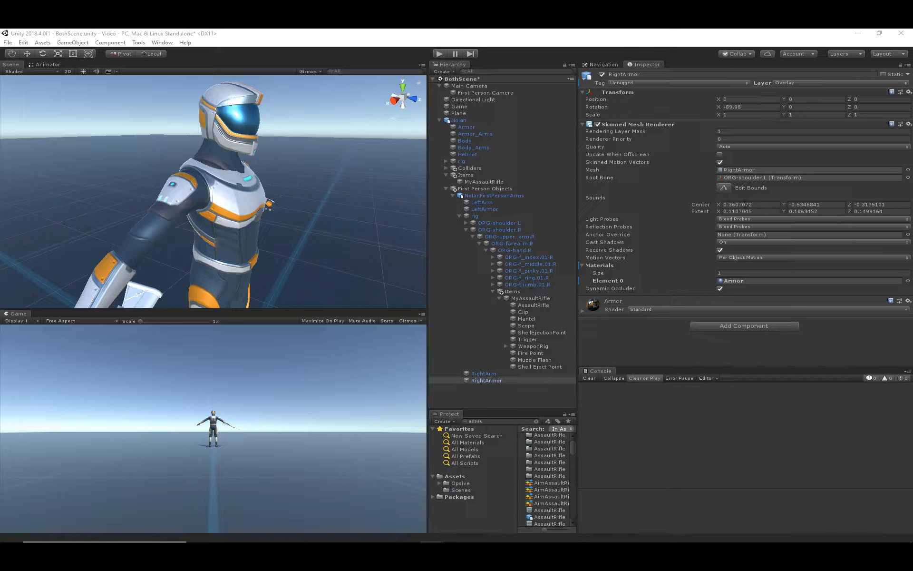
Step: Set RightArmor's bounds center to X -0.42 and Y 0.15
click(745, 204)
text(-0.42)
click(805, 205)
text(0.15)
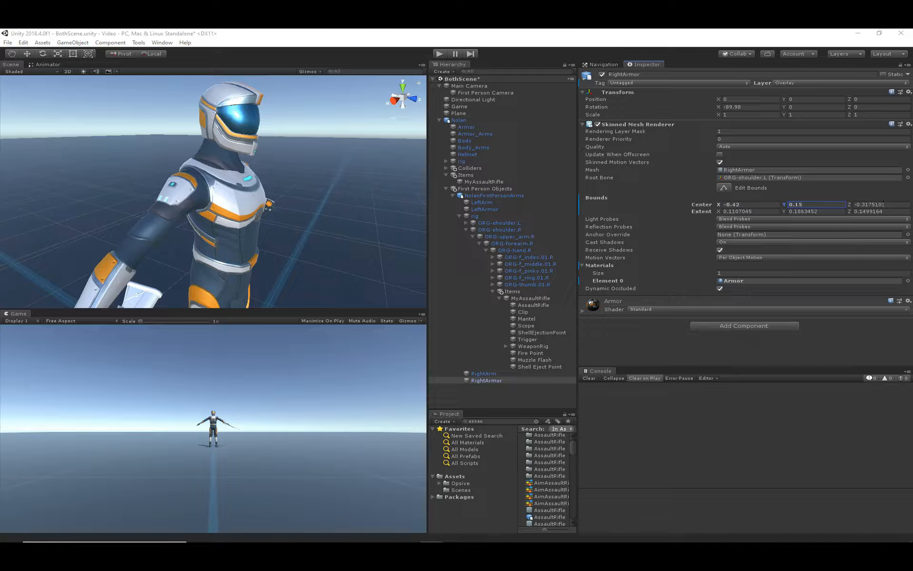
Step: Set LeftArm's Skinned Mesh Renderer bounds center to Y 0.15 and Z -0.01
click(482, 202)
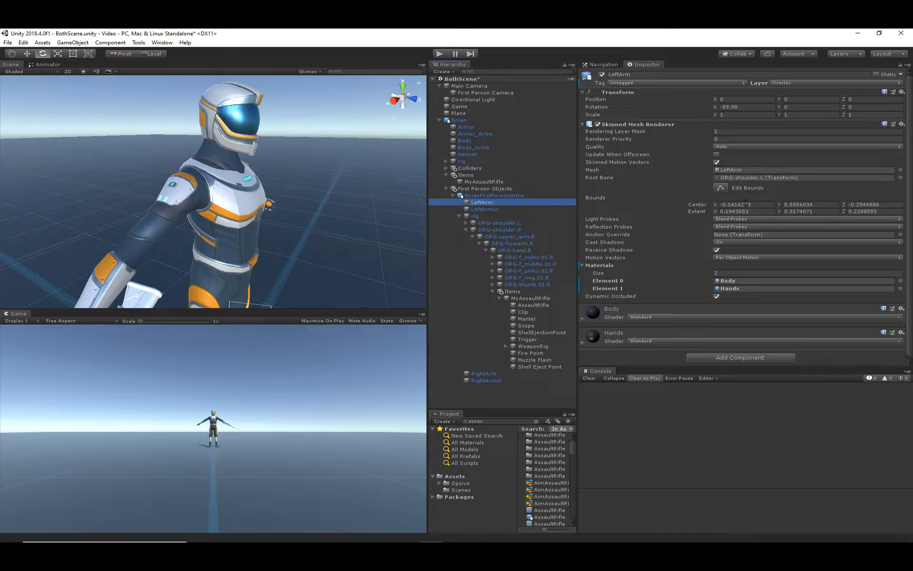
click(892, 206)
text(-0.01)
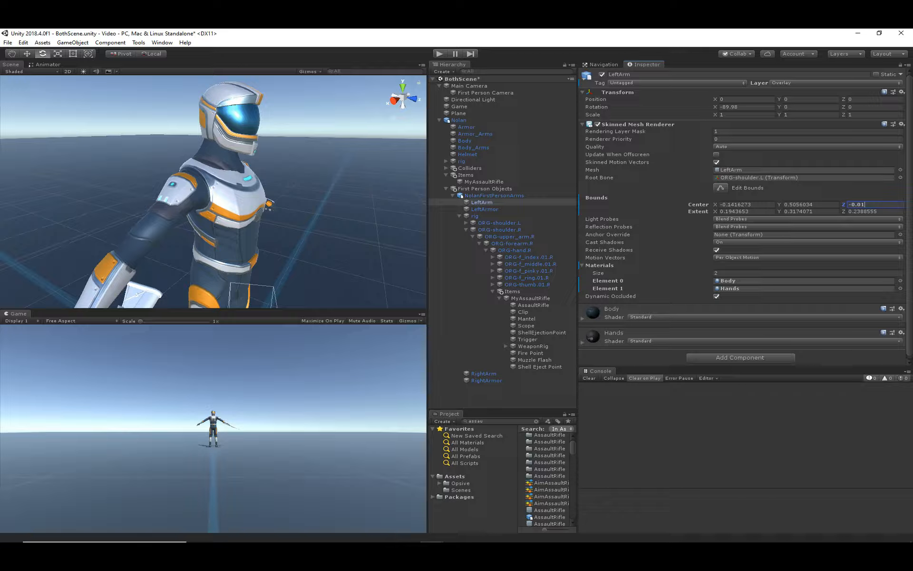
click(833, 206)
text(0.15)
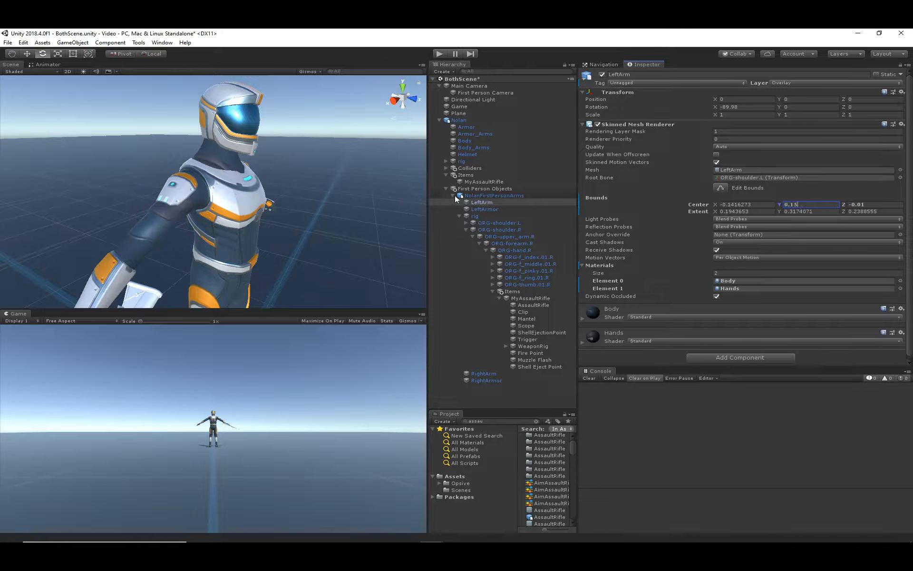
Step: Set LeftArm's bounds center X to -0.42 and its bounds extent to X 0.23, Y 0.29, Z 0.18
click(497, 210)
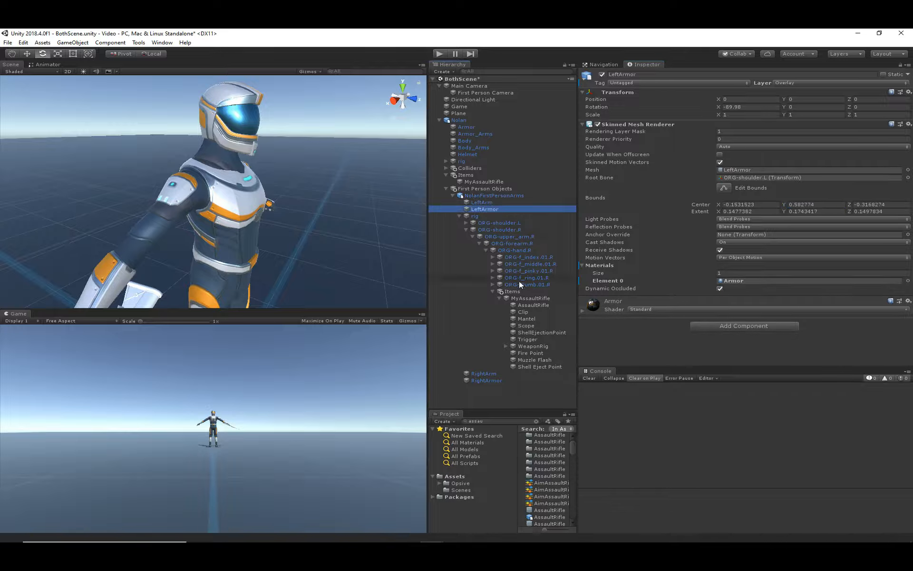
click(490, 374)
click(492, 380)
click(481, 203)
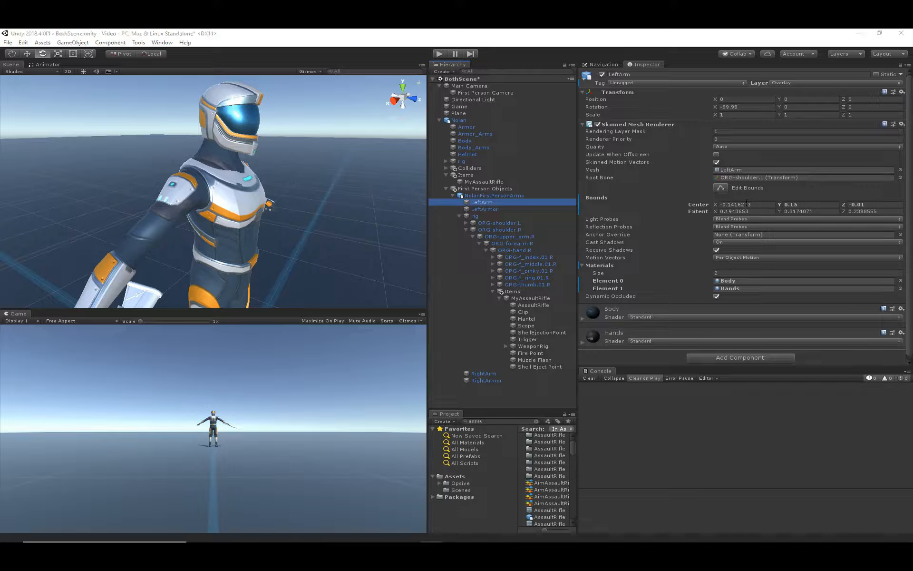
drag(716, 204, 706, 204)
drag(716, 212, 790, 212)
drag(844, 211, 854, 211)
Step: Set LeftArmor's bounds center to X -0.89, Y 0.54, Z -0.01
click(486, 210)
drag(719, 205, 167, 218)
key(Tab)
key(Tab)
key(Tab)
key(Tab)
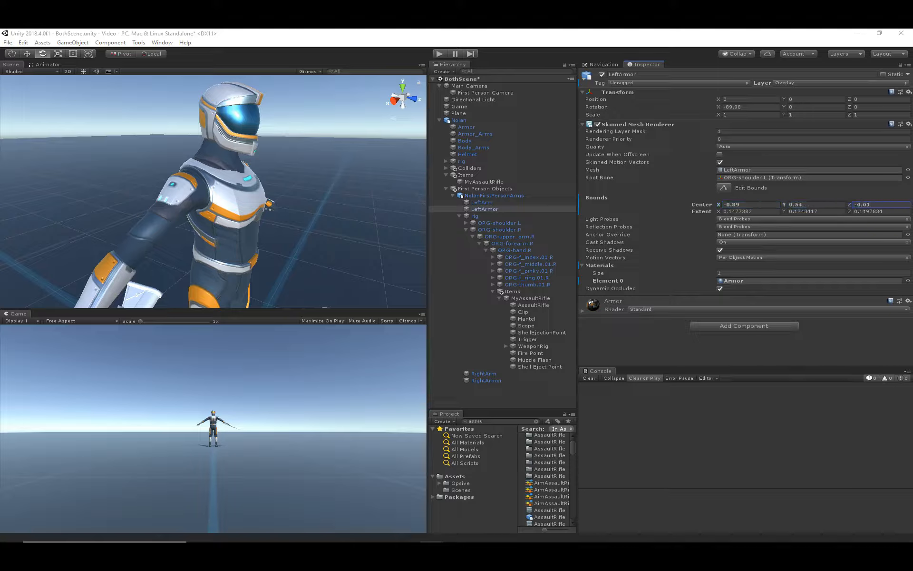
Step: Adjust RightArm's mesh bounds, setting the center to X -0.25 and Y -0.6
click(484, 373)
click(750, 204)
key(Tab)
key(Tab)
key(Tab)
key(Tab)
key(Tab)
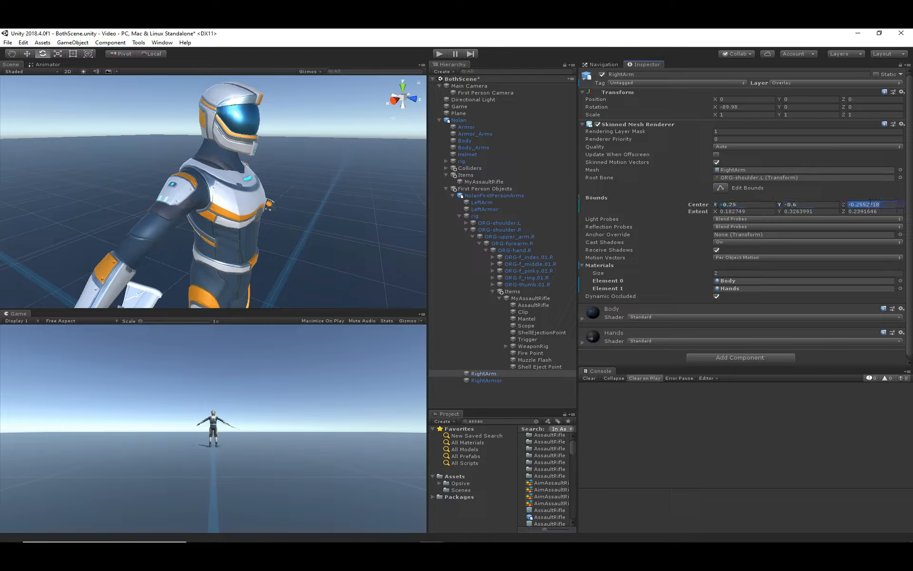
Step: Set RightArmor's bounds center to X -0.1866827, Y -0.2595458, Z -0.02418235
click(487, 380)
click(816, 205)
key(ctrl+v)
click(875, 204)
key(ctrl+v)
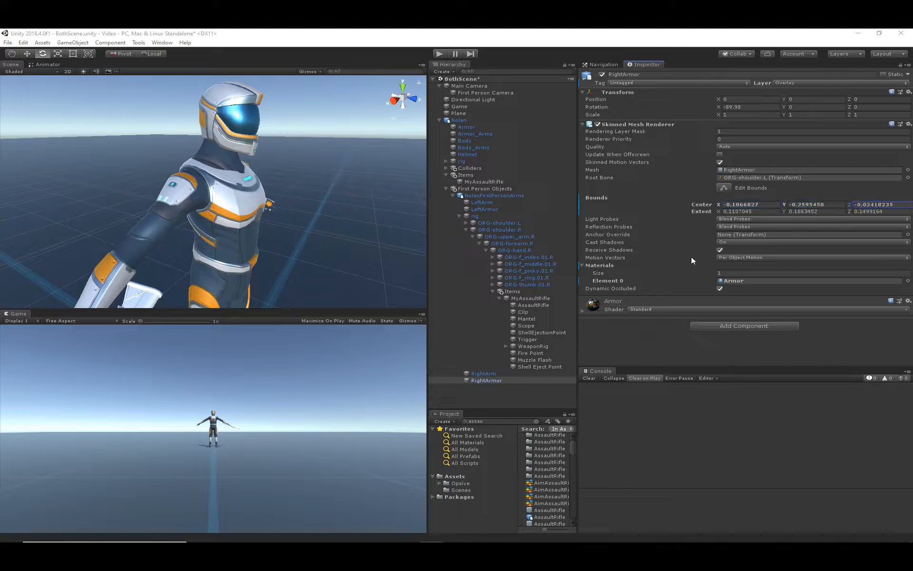
Step: Set RightArmor's bounds extent to X 0.1356979 and Y 0.1809014, and enter a new Z extent
click(750, 211)
click(816, 211)
click(866, 211)
key(ctrl+v)
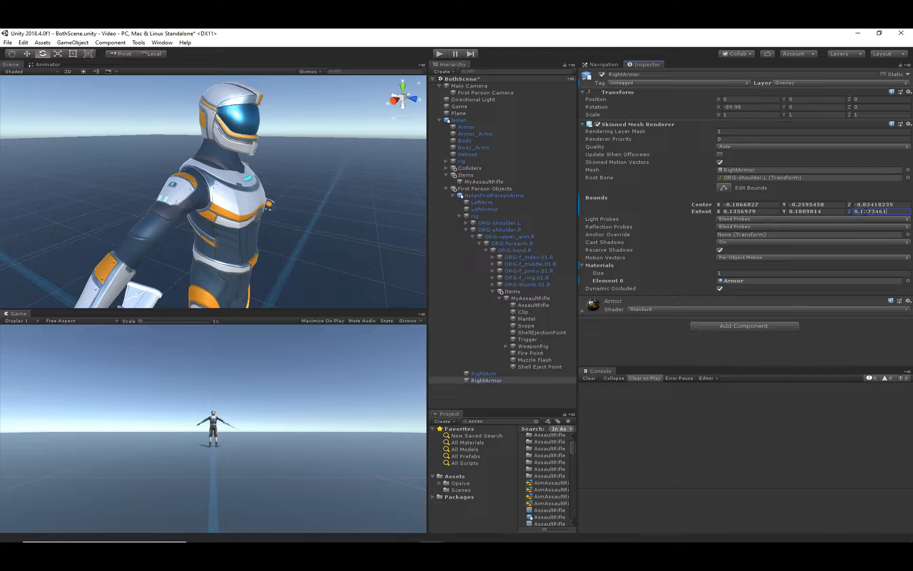
Step: Select LeftArm, run the scene to check how the first-person arms render around the rifle, and stop playing
click(495, 203)
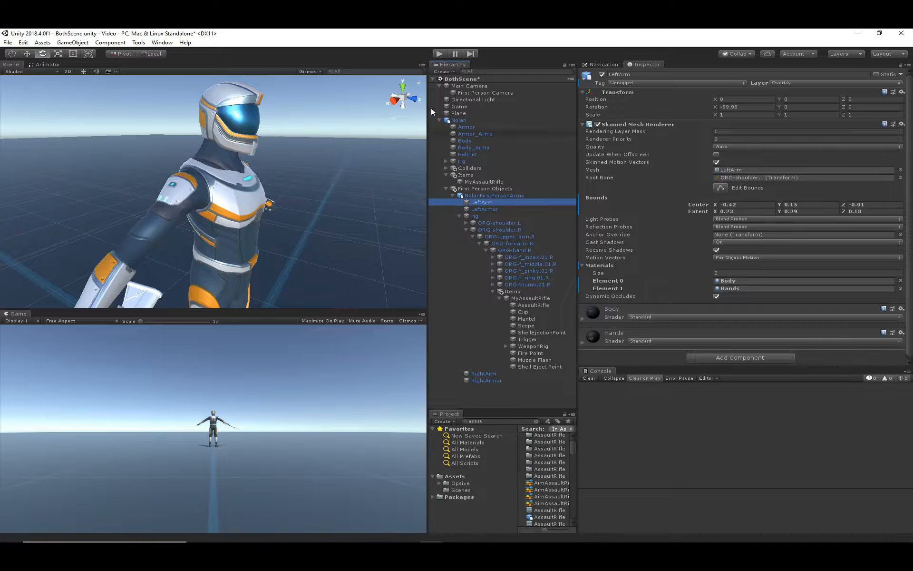
click(437, 54)
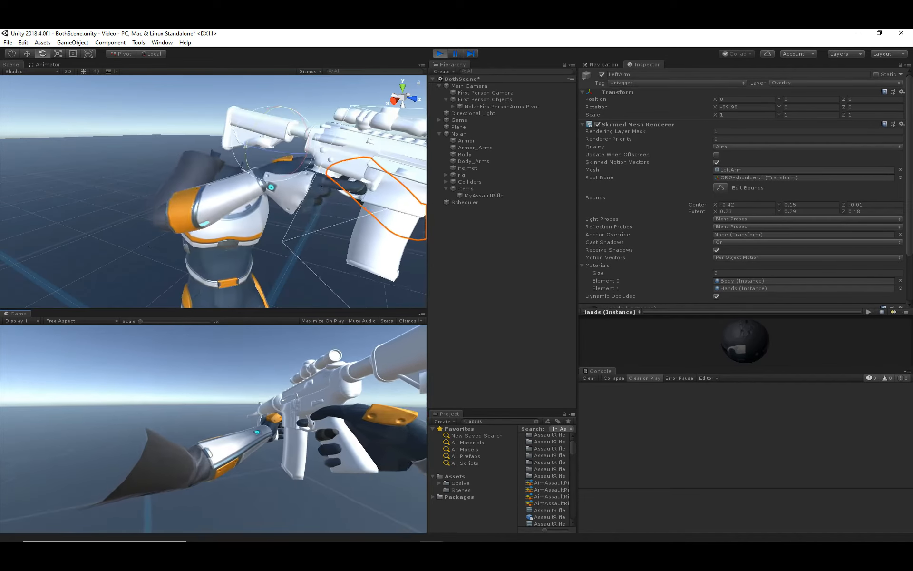
click(438, 54)
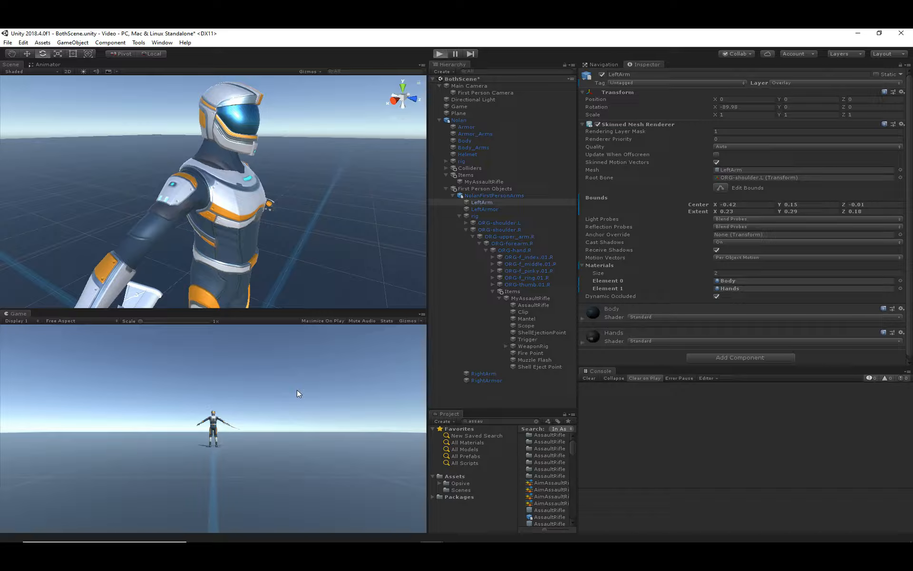
key(ctrl+p)
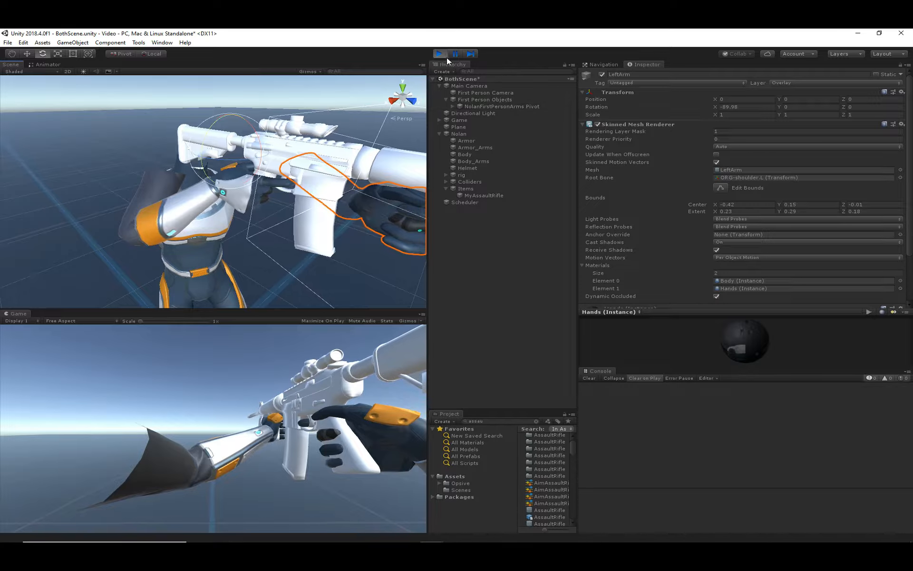
click(440, 53)
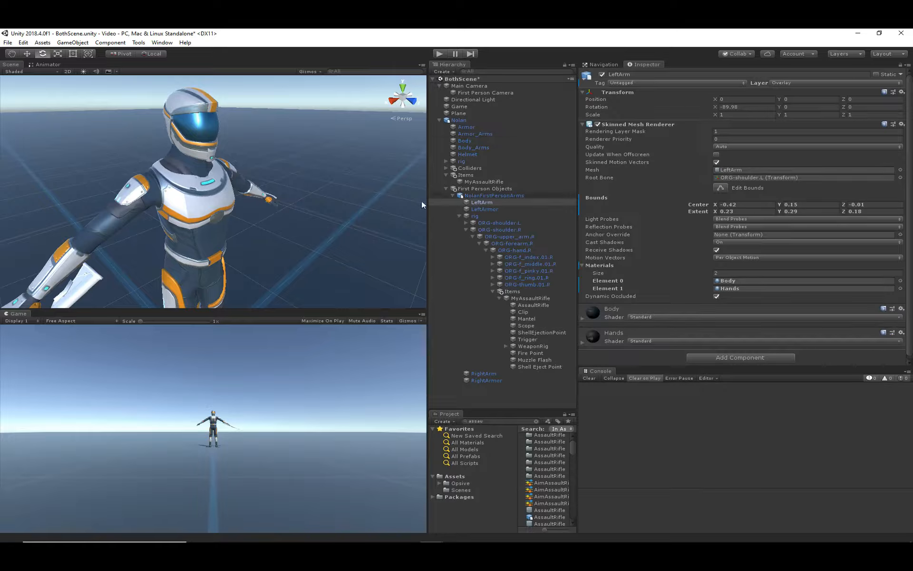
Step: Inspect the third-person and first-person MyAssaultRifle models by selecting each rifle under the right hand's Items object
scroll(320, 212, down, 6)
middle_drag(137, 249, 167, 196)
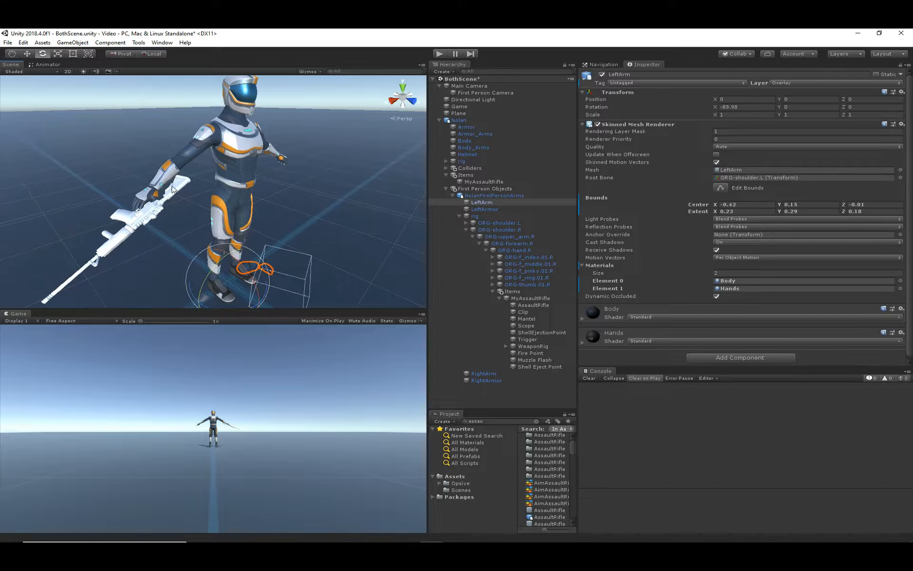
click(173, 189)
key(f)
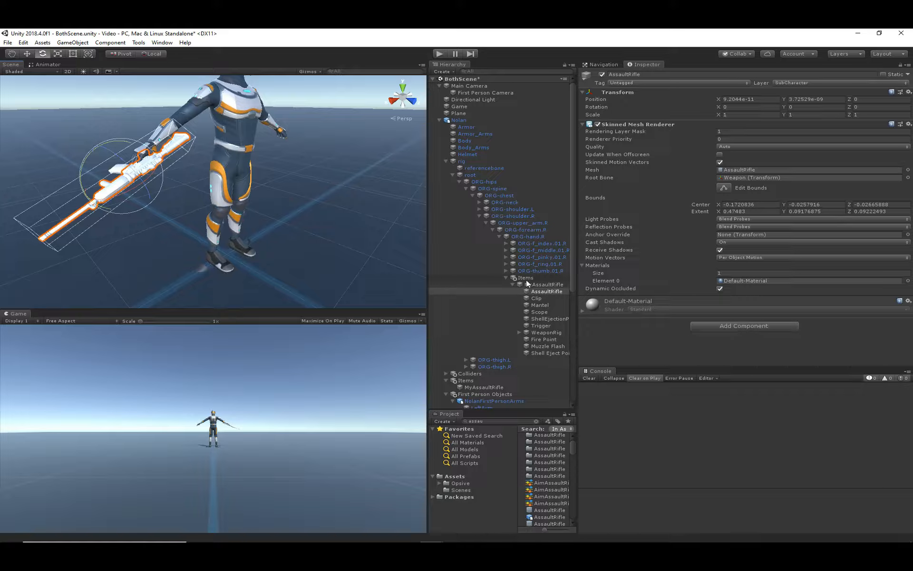
click(529, 284)
key(f)
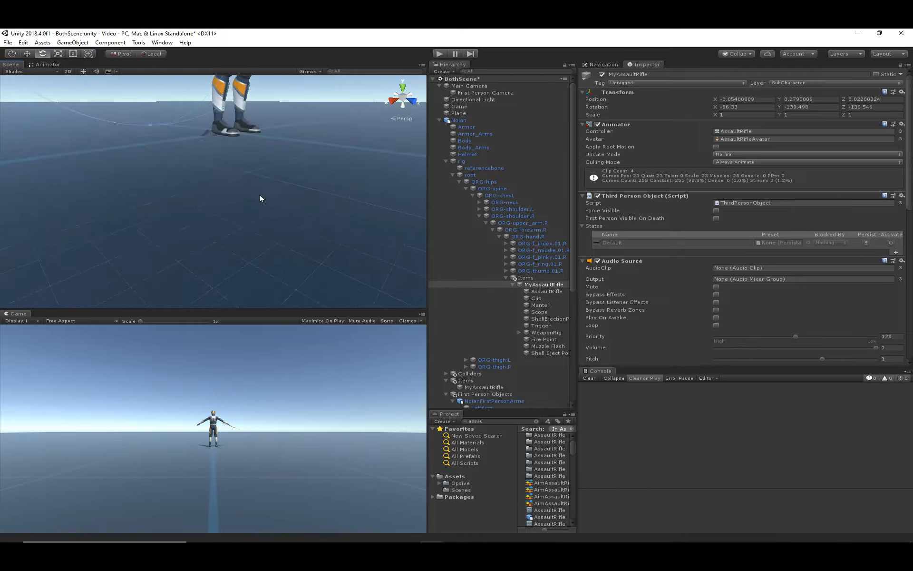
scroll(259, 199, up, 5)
right_drag(260, 198, 224, 163)
middle_drag(224, 163, 123, 157)
click(123, 172)
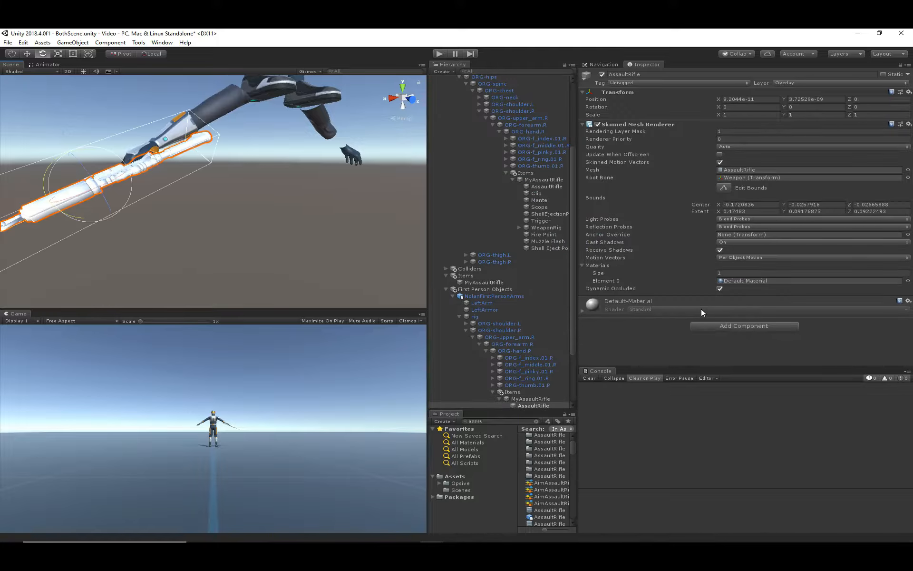
click(523, 393)
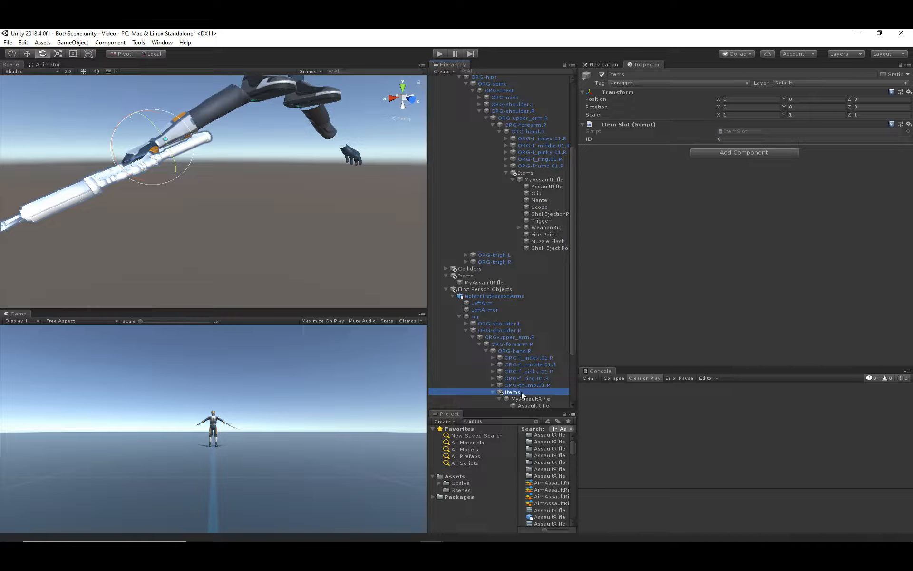
click(531, 399)
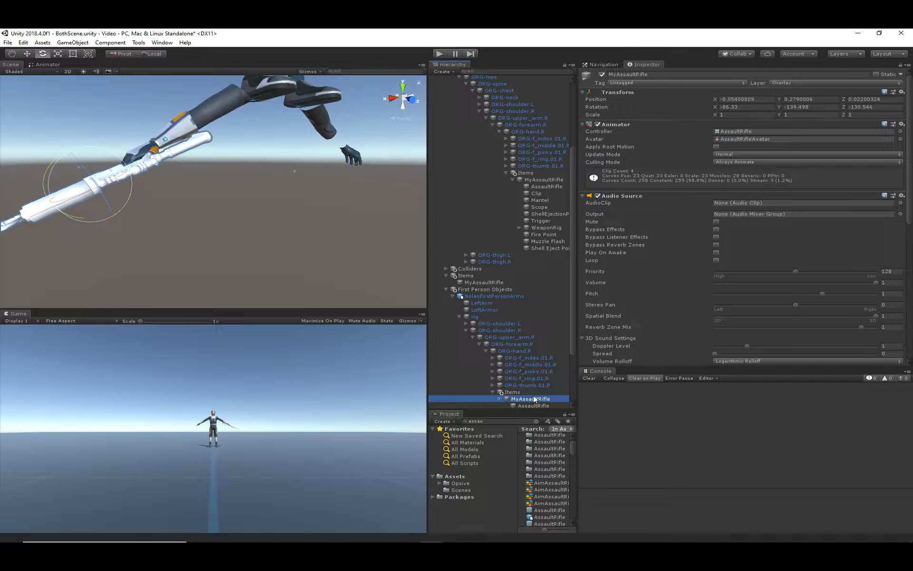
Step: Select the MyAssaultRifle item under Nolan's Items and examine its Item and First Person Perspective Item settings
click(481, 283)
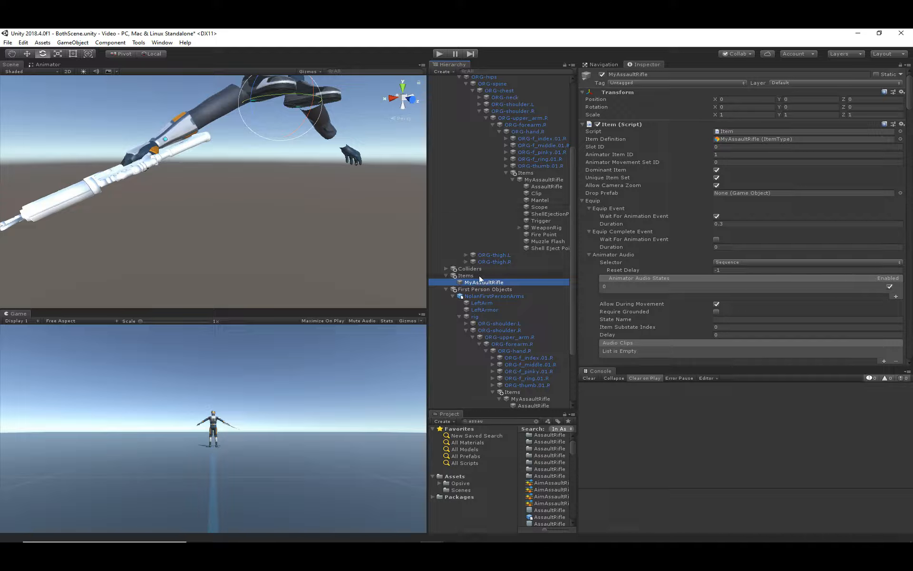
scroll(466, 278, up, 3)
click(446, 134)
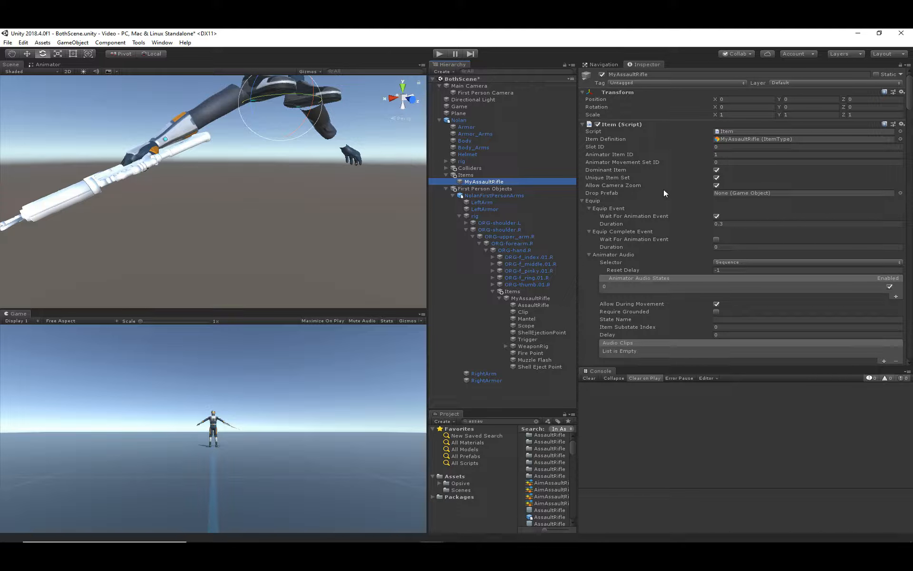
scroll(678, 263, down, 2)
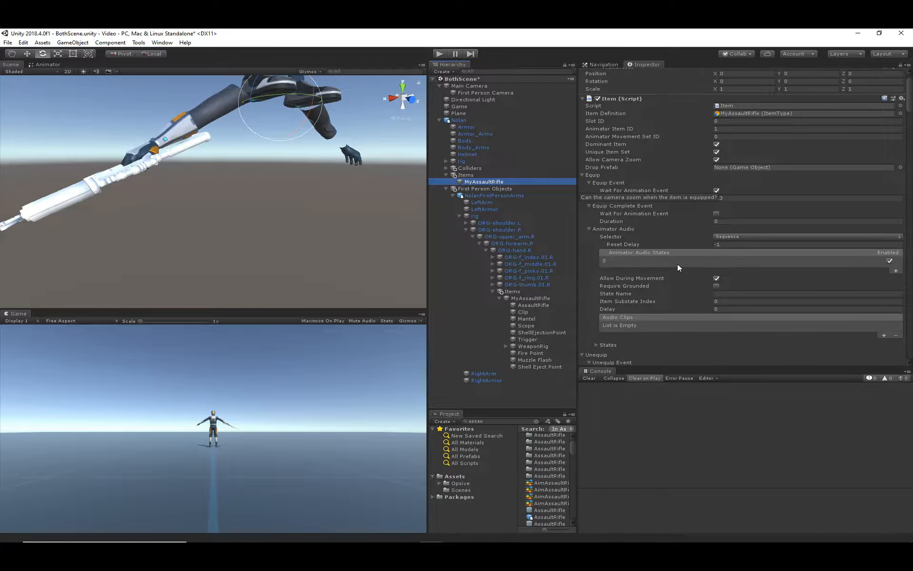
scroll(677, 264, down, 12)
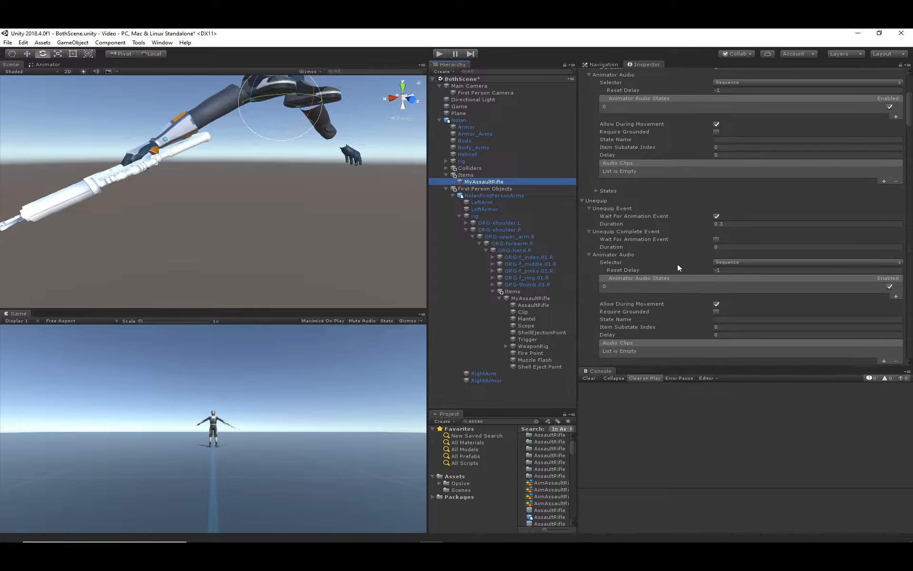
scroll(678, 263, down, 20)
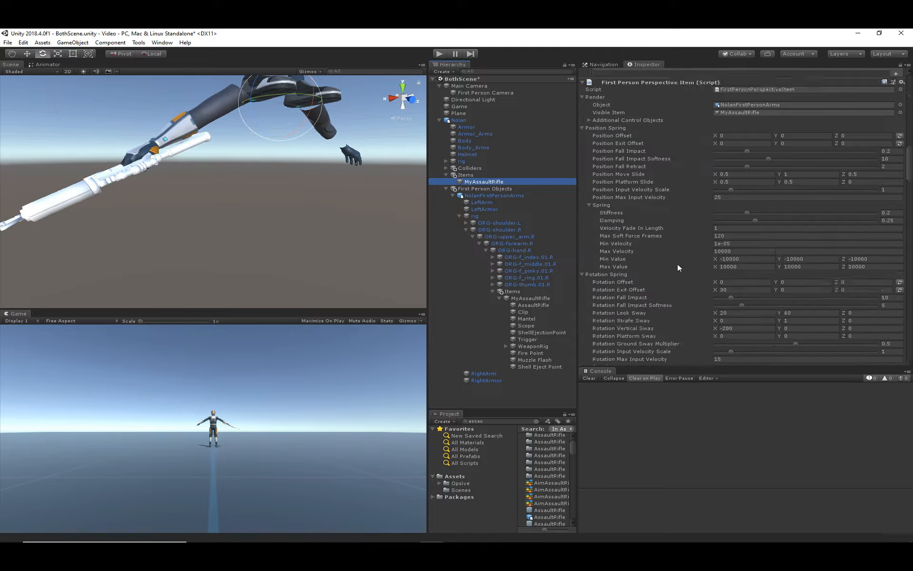
scroll(677, 263, up, 12)
scroll(677, 264, down, 8)
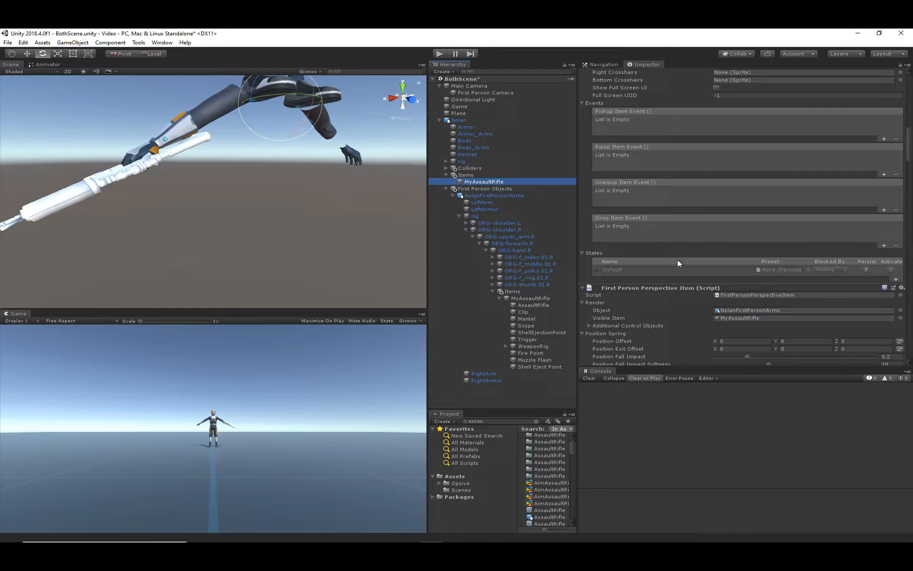
Step: Run the scene, try First Person Perspective Item Position Offset values such as X 0.01 and Y -0.09, and stop playing
click(440, 54)
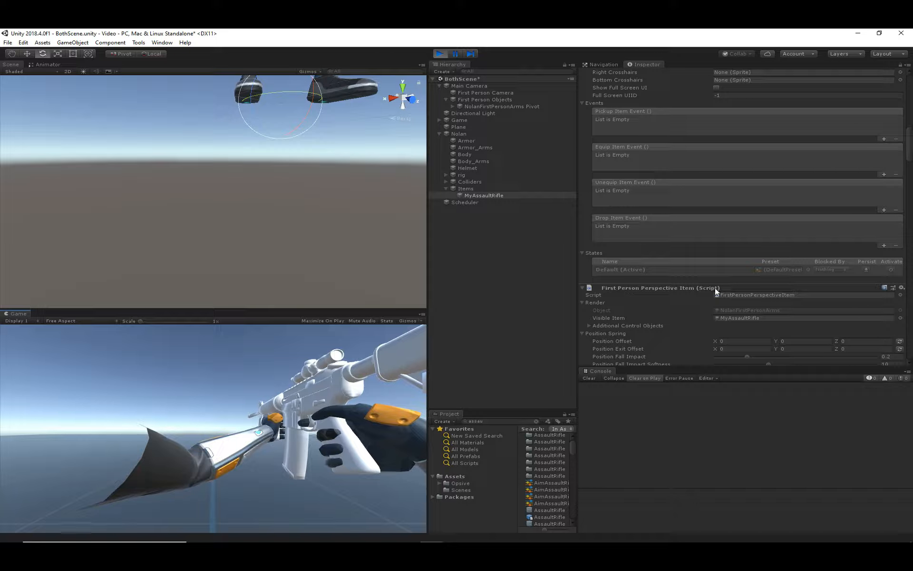
scroll(677, 316, down, 2)
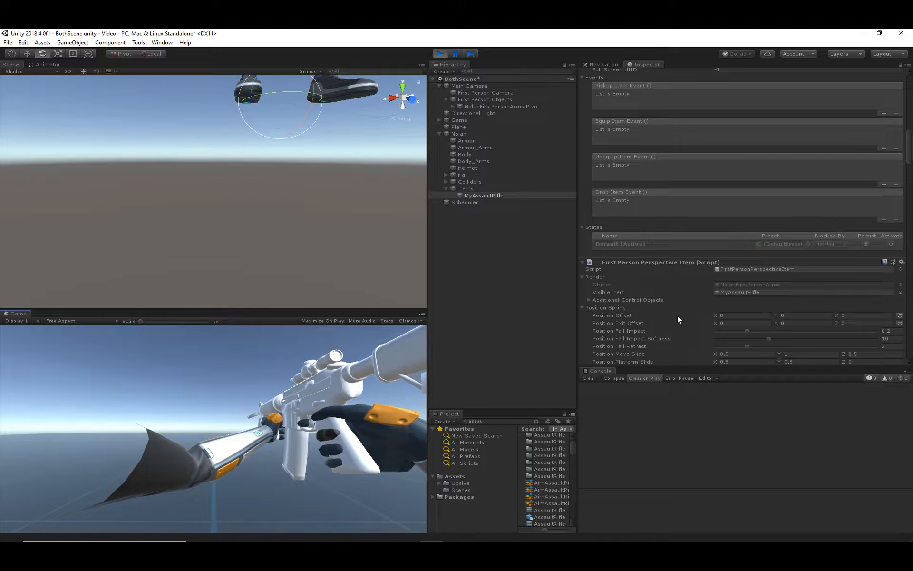
click(723, 315)
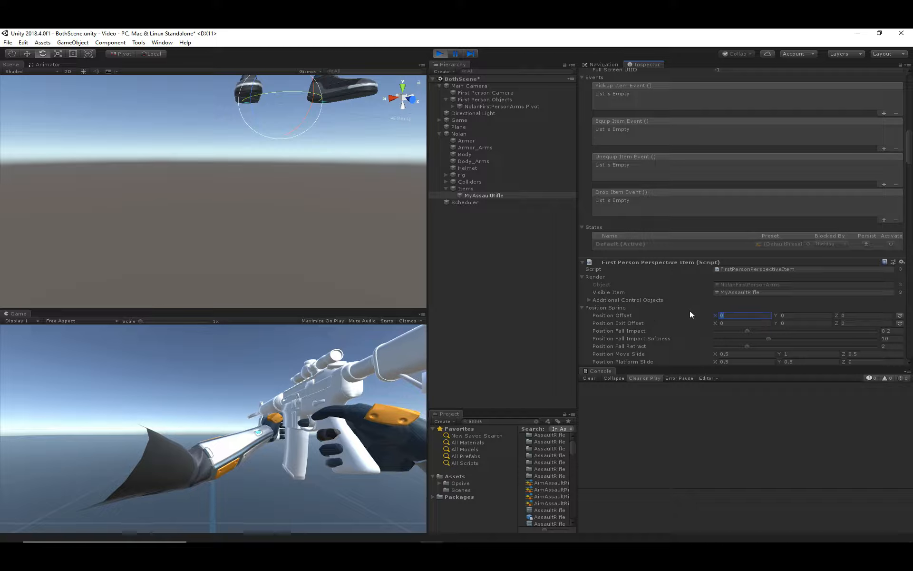
scroll(278, 198, down, 6)
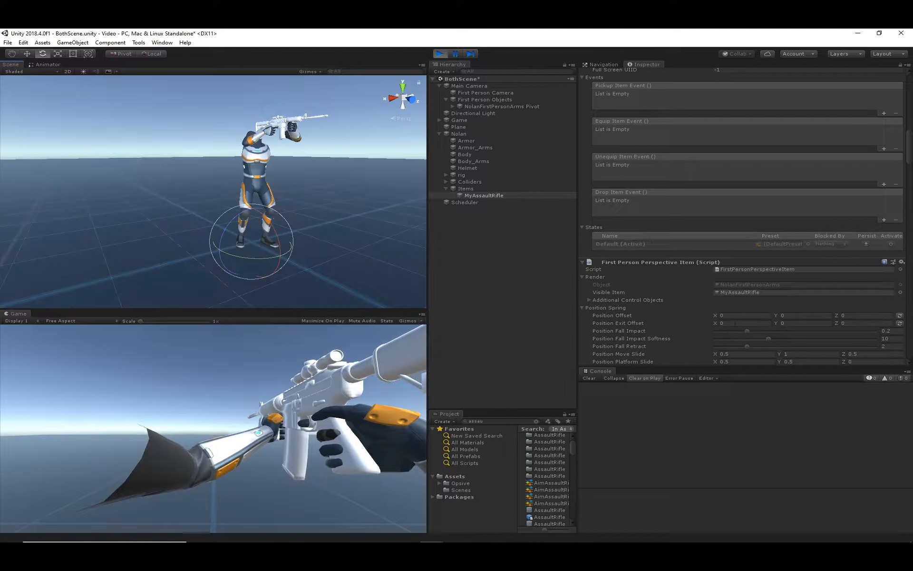
click(713, 315)
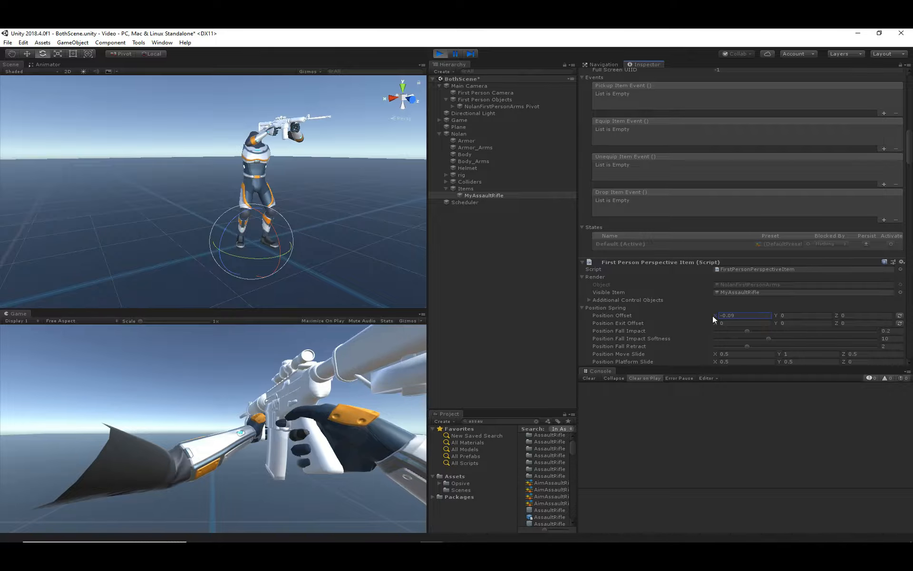
drag(712, 315, 770, 315)
drag(717, 317, 704, 317)
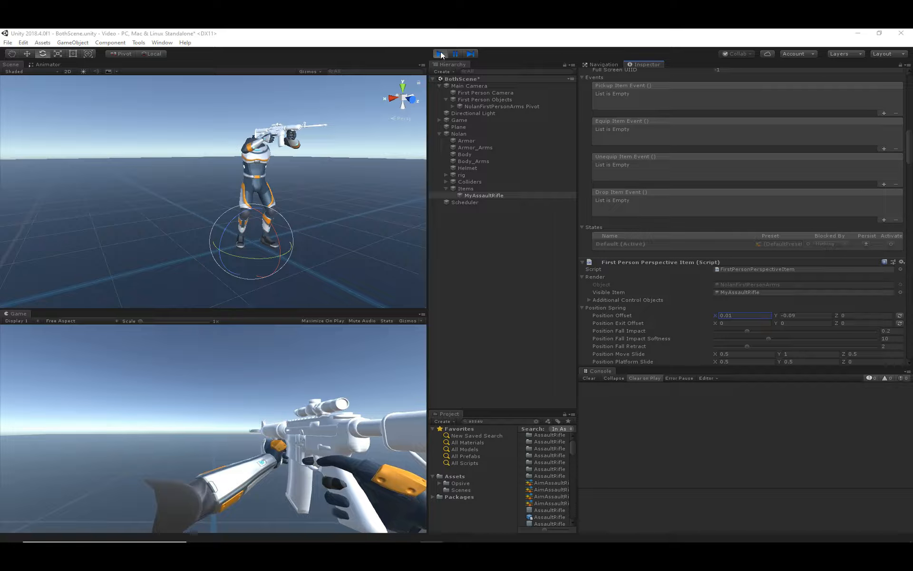
key(ctrl+p)
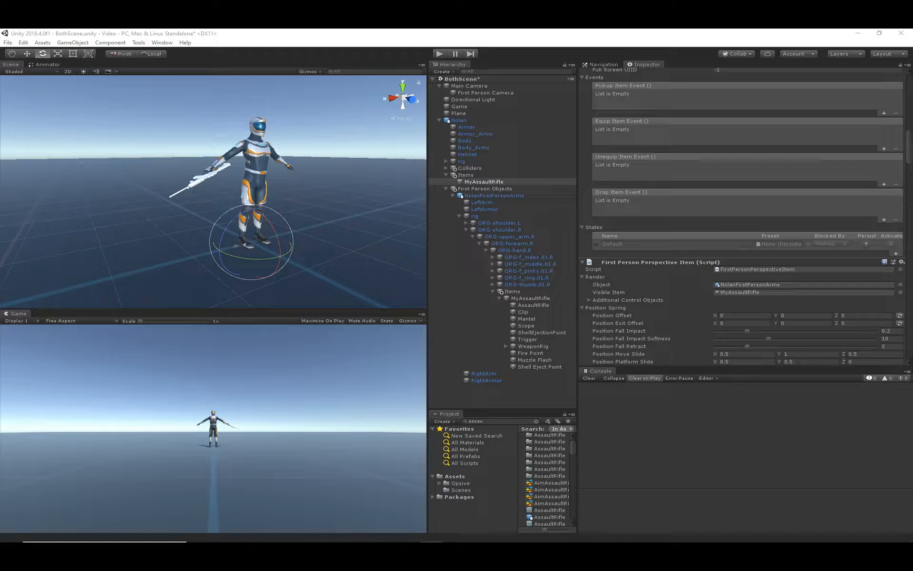
Step: Set the First Person Perspective Item's Position Offset to X -0.099, Y -0.162, Z -0.136
click(735, 316)
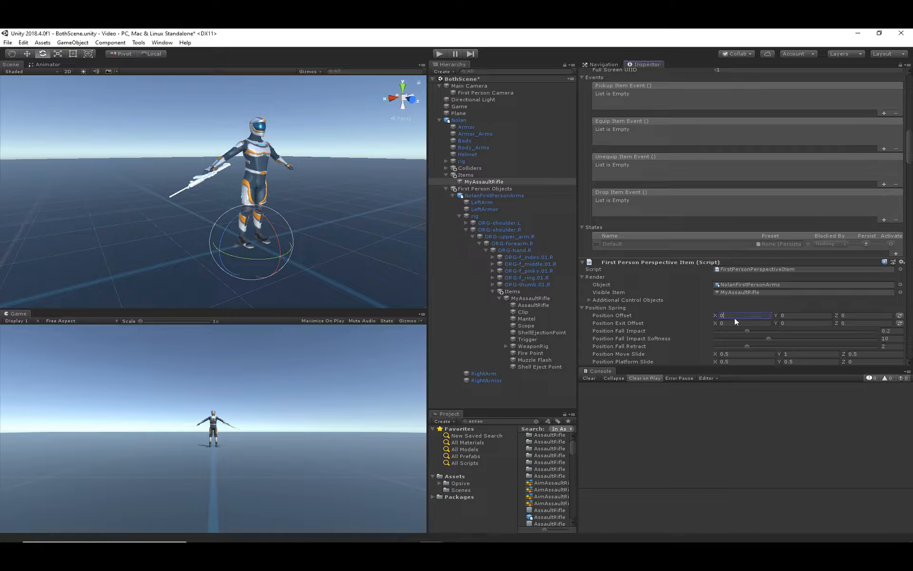
text(0.1273461)
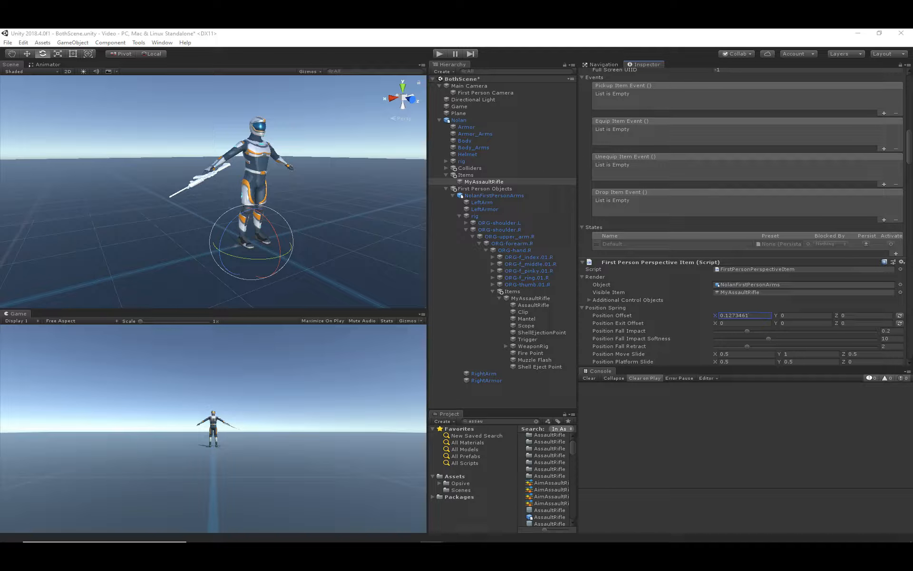
click(815, 316)
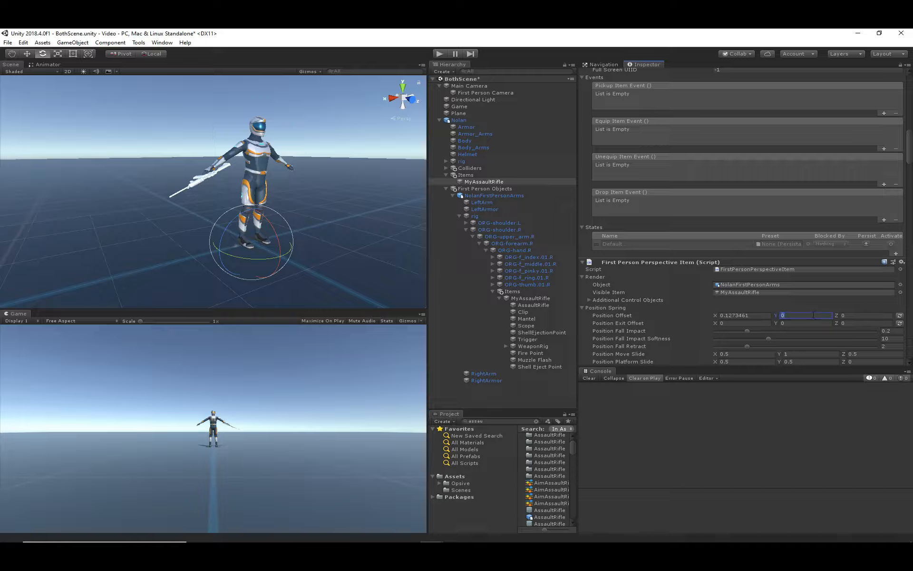
text(-0.162)
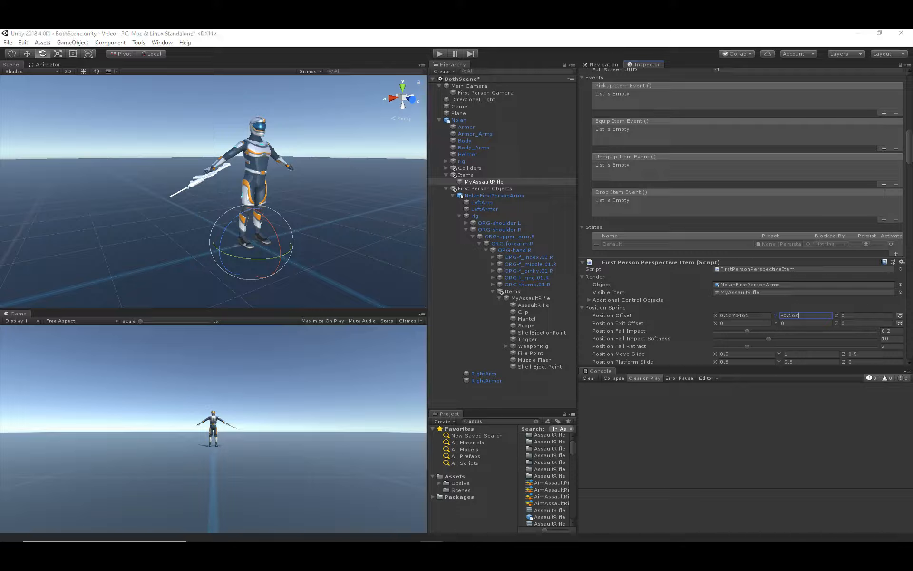
key(Return)
click(757, 316)
text(-0.099)
click(860, 316)
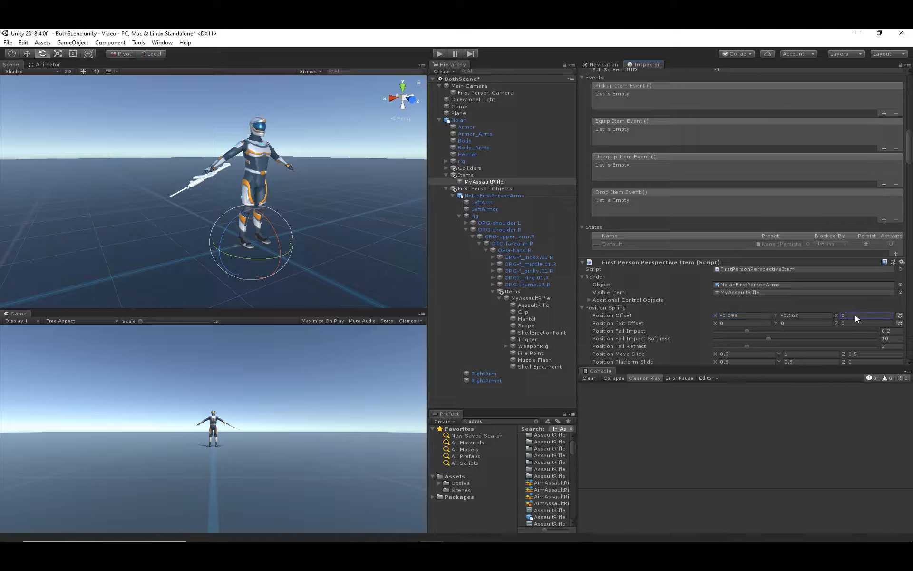
text(-0.136)
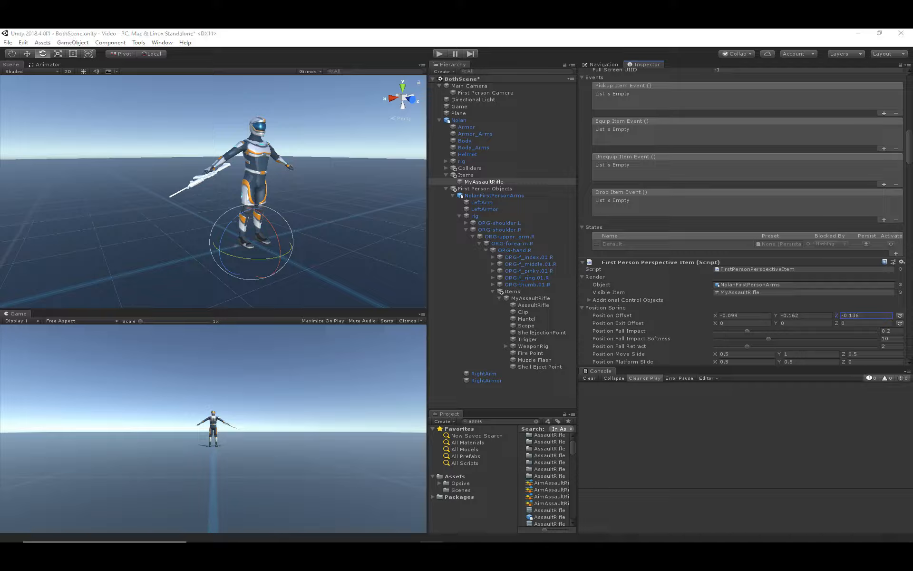
Step: Set the Position Exit Offset to X -0.099, Y -0.2, Z -0.136
click(723, 323)
text(-0.099)
click(807, 323)
click(855, 323)
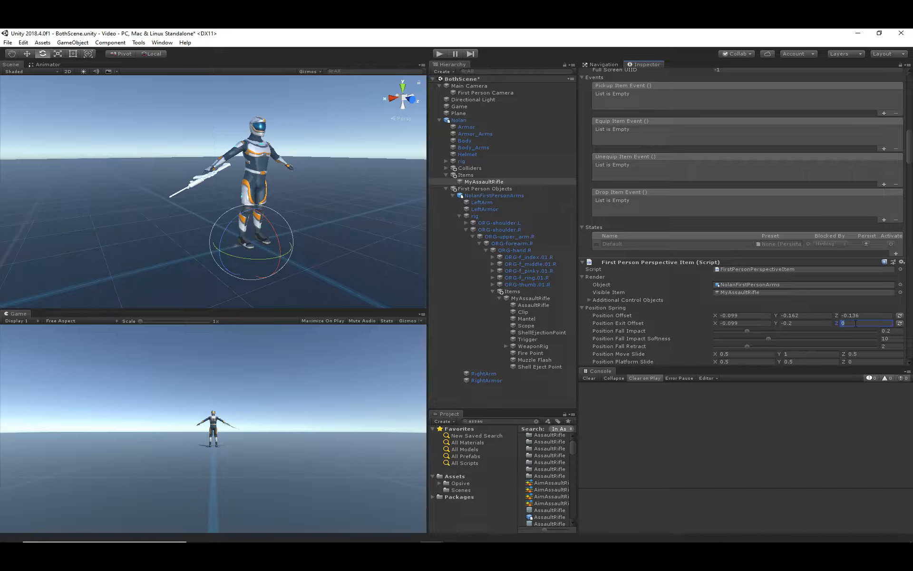
text(-0.136)
click(613, 315)
click(624, 323)
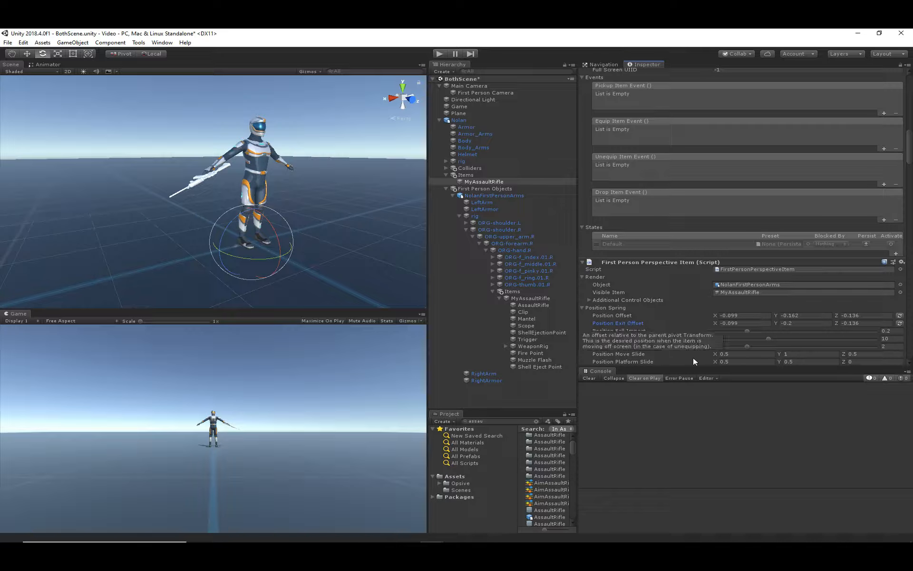
click(802, 321)
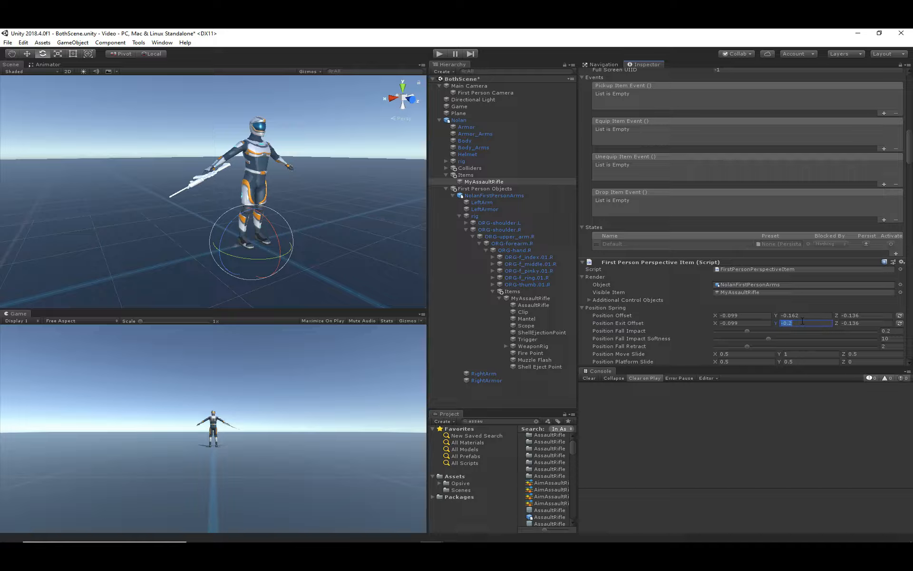
Step: Review the Rotation Offset and Rotation Exit Offset, and run the scene, toggling the camera perspective to check the rifle's placement
scroll(803, 321, down, 7)
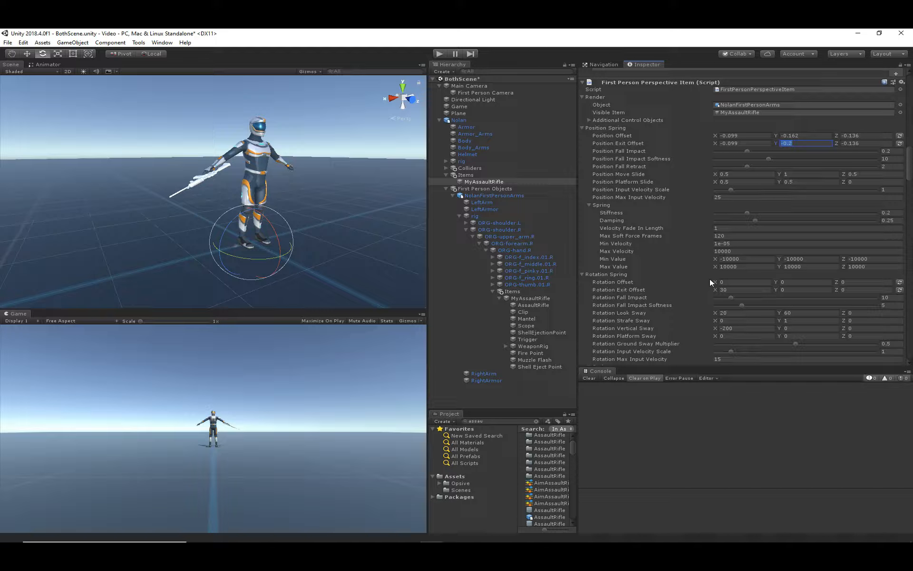
click(603, 282)
click(628, 290)
click(443, 55)
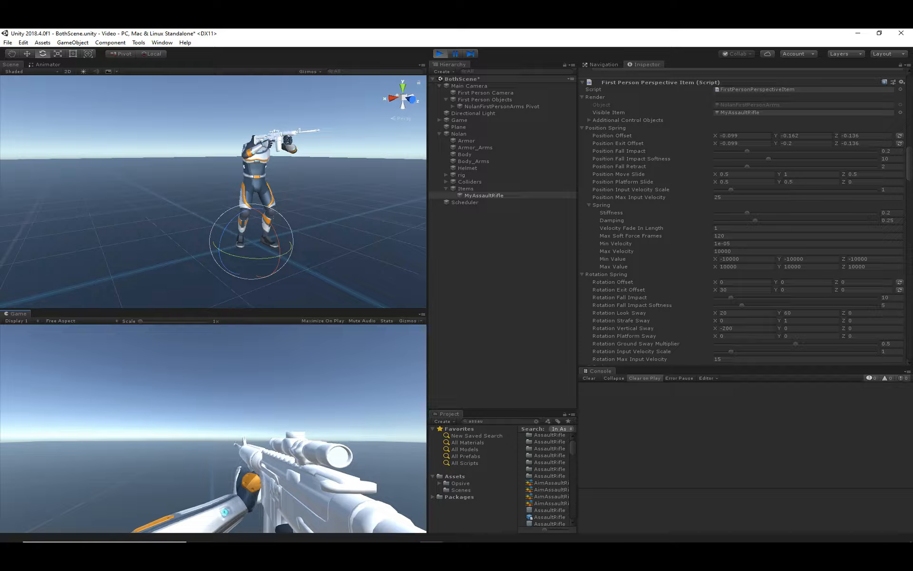
key(v)
key(v)
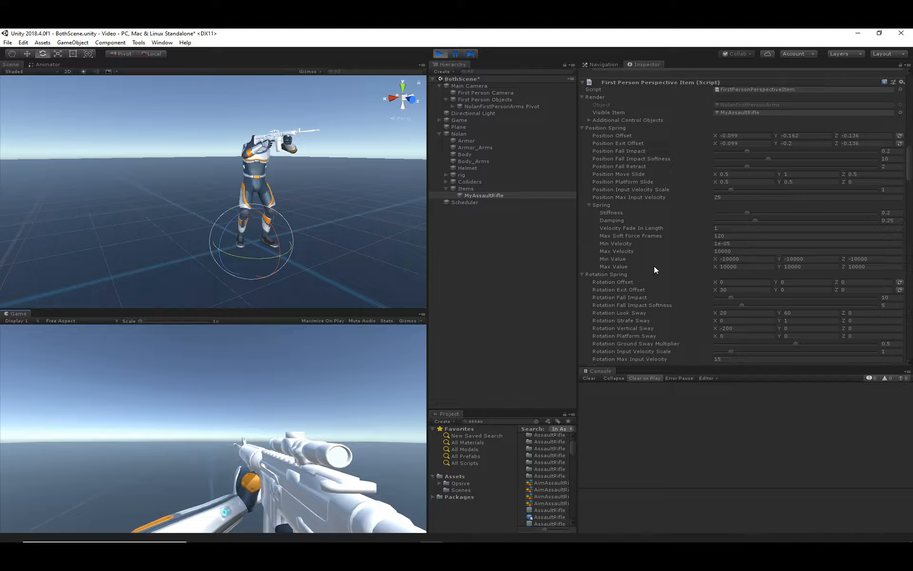
Step: Examine MyAssaultRifle's Shootable Weapon use settings and try firing the rifle in the running scene
scroll(655, 265, down, 10)
scroll(654, 266, down, 15)
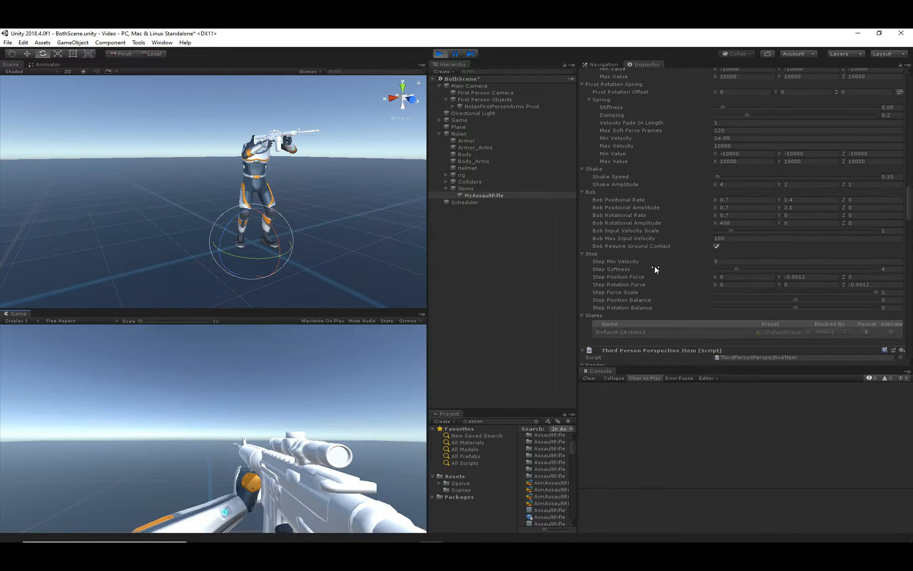
scroll(649, 253, down, 5)
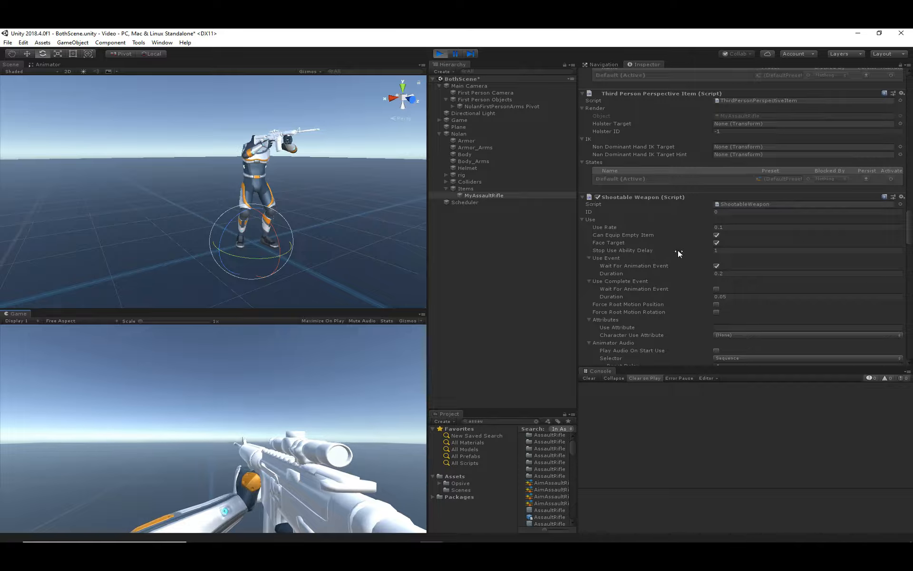
scroll(607, 234, down, 2)
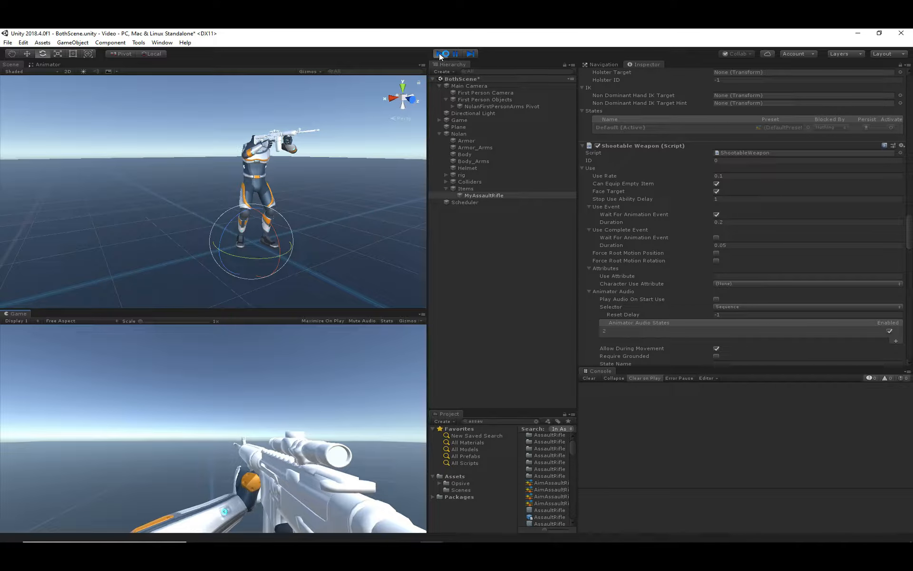
click(336, 378)
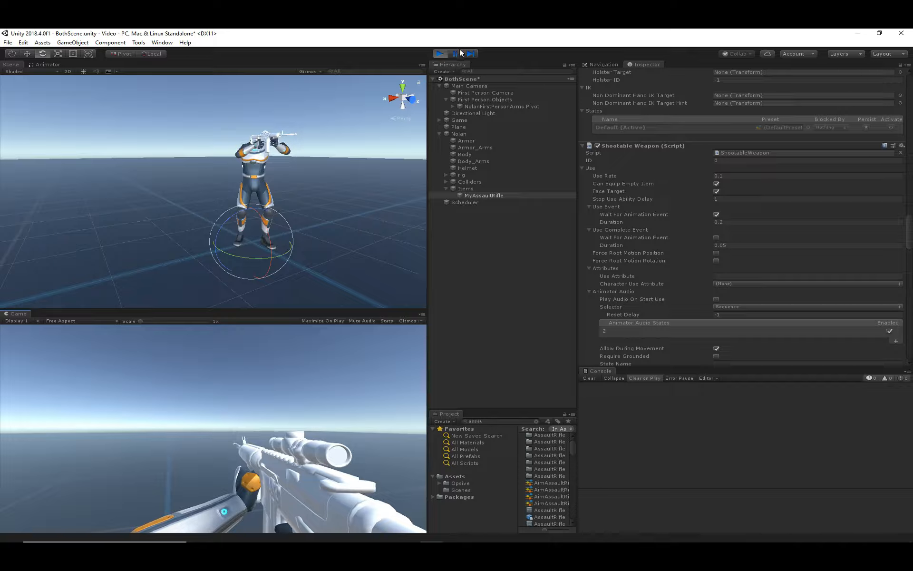
Step: Set MyAssaultRifle's Fire Mode to Full Auto and run the scene to test continuous firing
click(441, 53)
scroll(687, 294, down, 7)
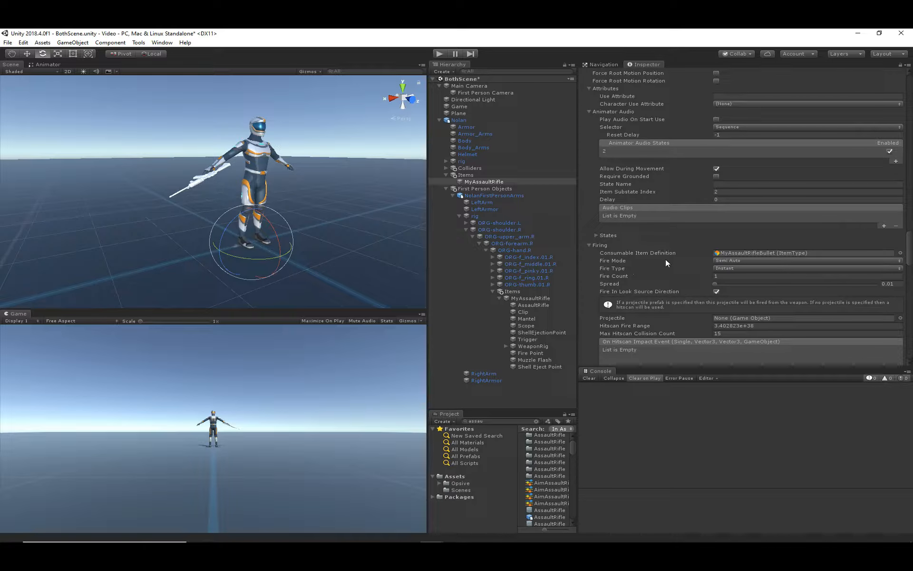
click(743, 260)
click(745, 280)
click(441, 53)
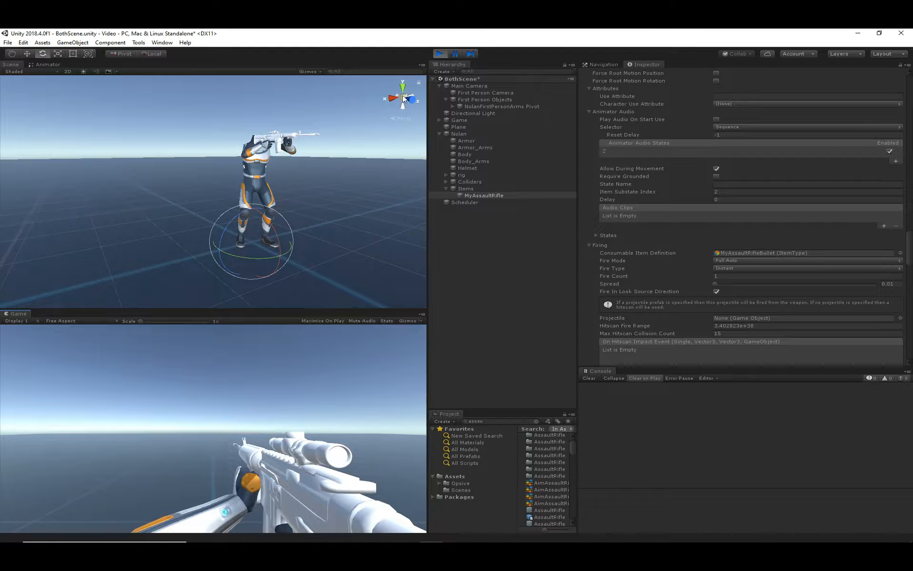
click(443, 53)
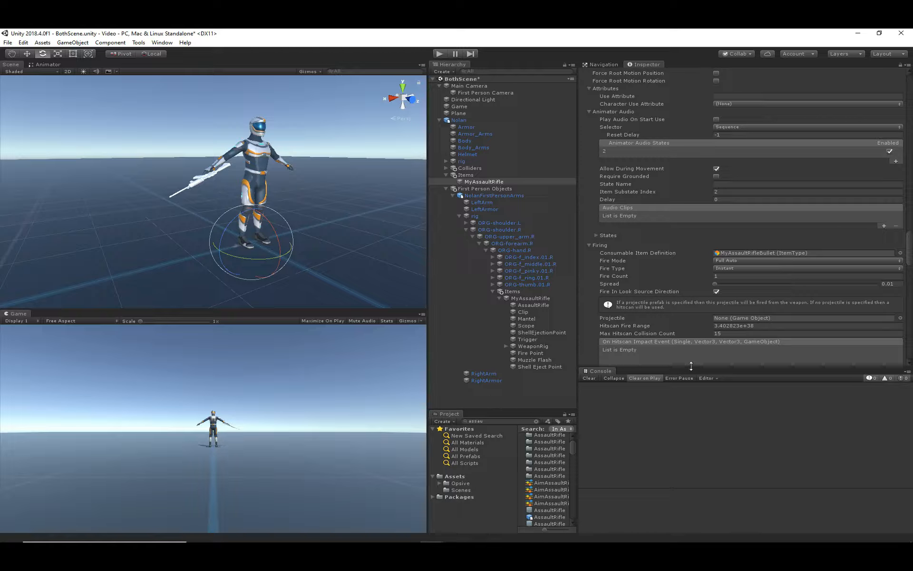
Step: Open the Ultimate Character Controller's Object Manager and set the Object Builder's Object Type to Muzzle Flash
scroll(691, 363, down, 4)
click(526, 394)
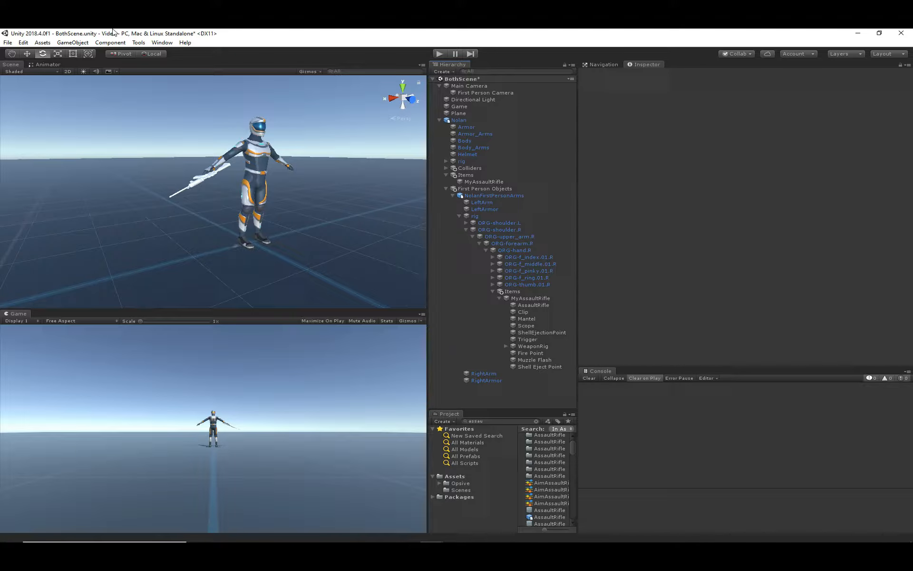
click(161, 42)
mouse_move(138, 43)
mouse_move(280, 53)
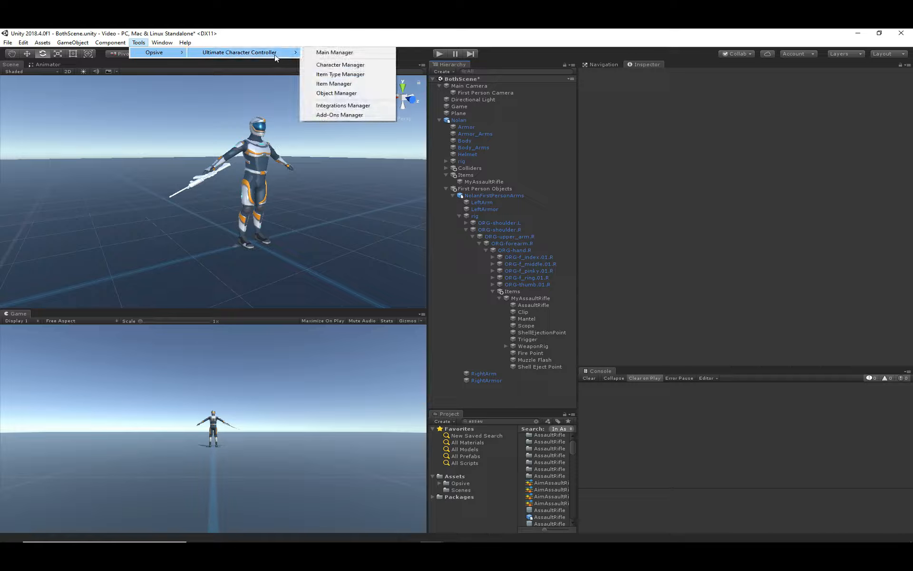
click(360, 94)
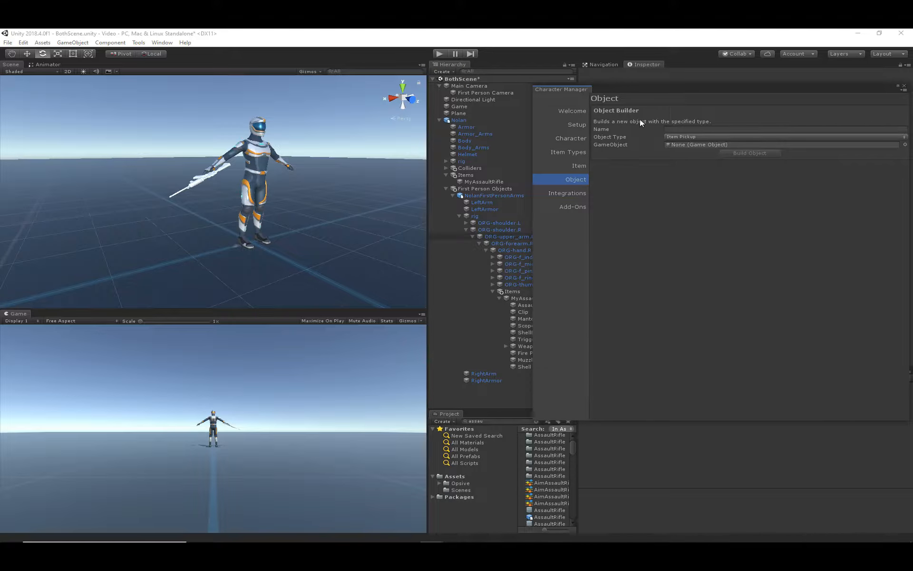
drag(629, 90, 251, 129)
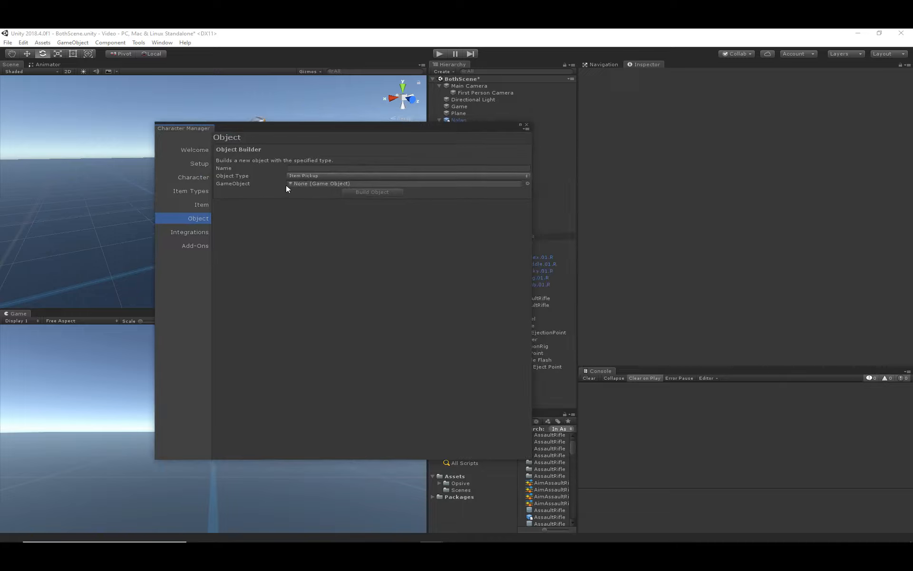
click(302, 176)
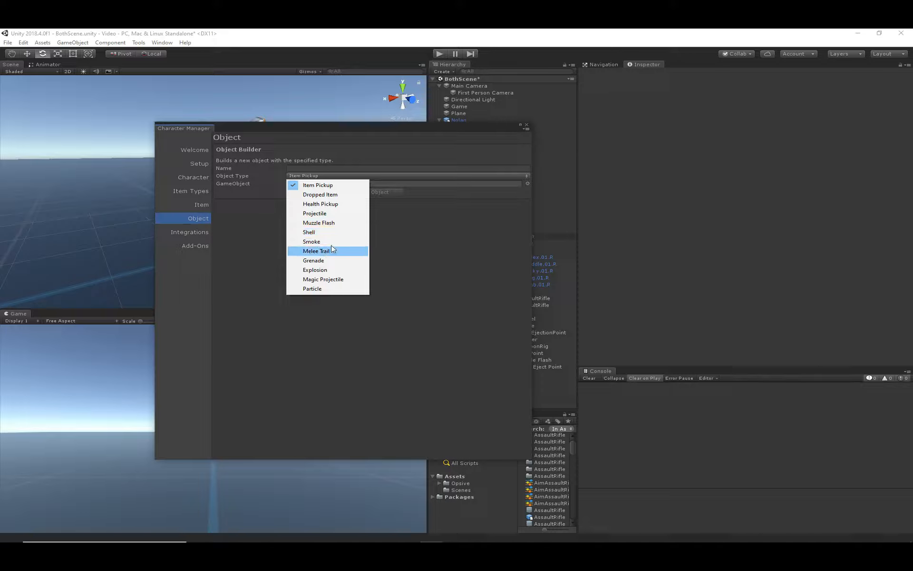
click(329, 223)
drag(321, 128, 161, 142)
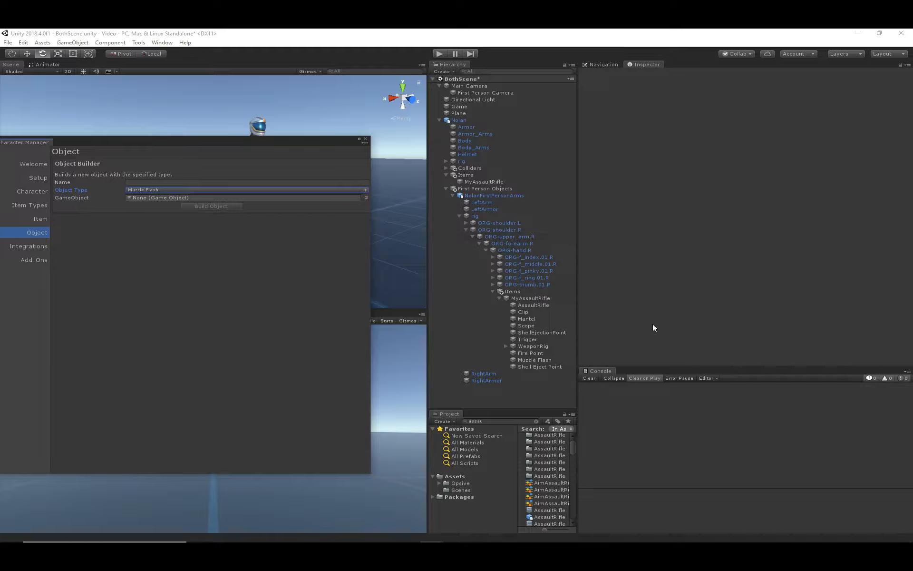
Step: Clear the project search and expand the Opsive/UltimateCharacterController/Demo folder in the project assets
click(447, 188)
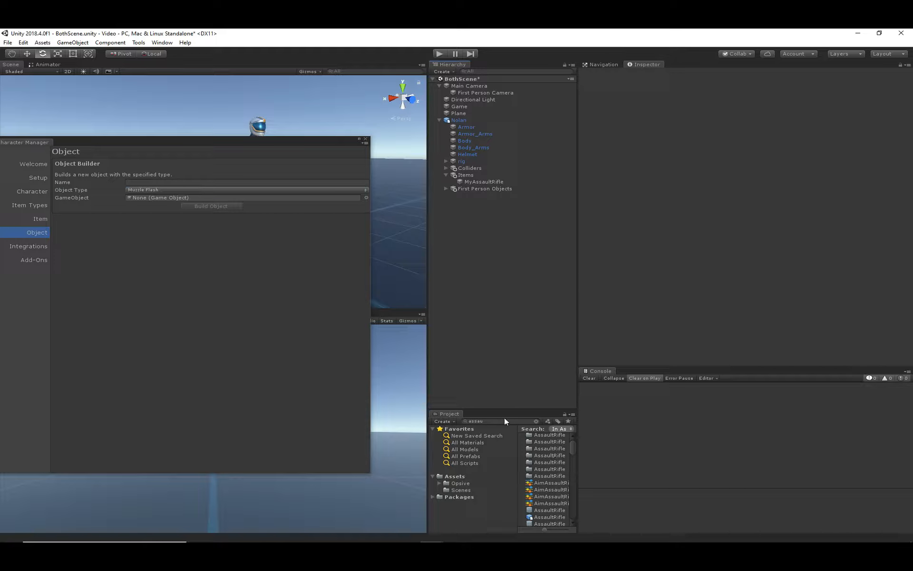
click(537, 421)
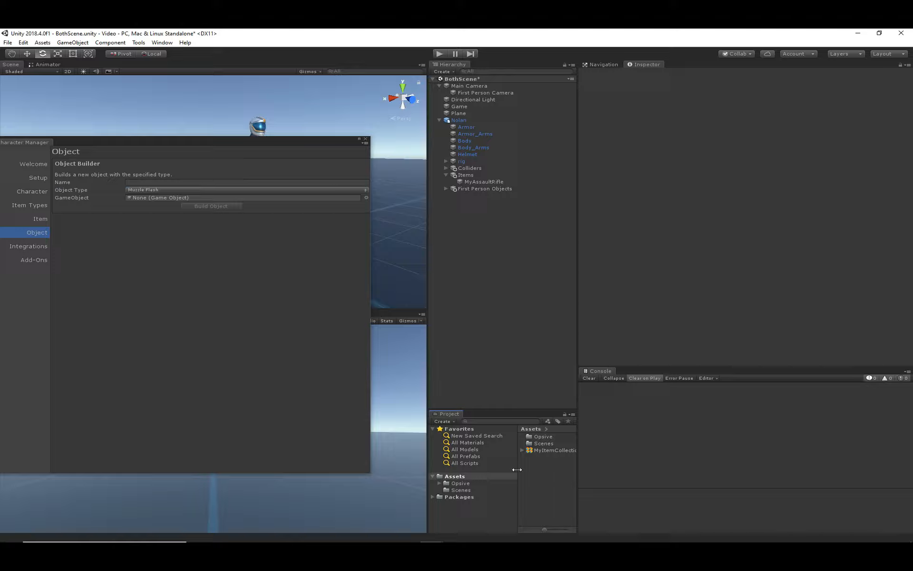
click(440, 483)
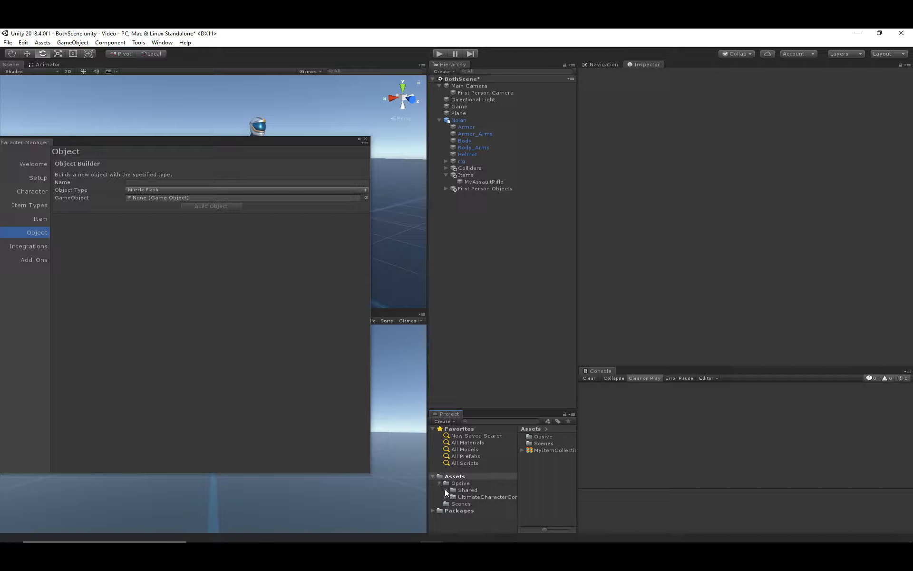
click(446, 497)
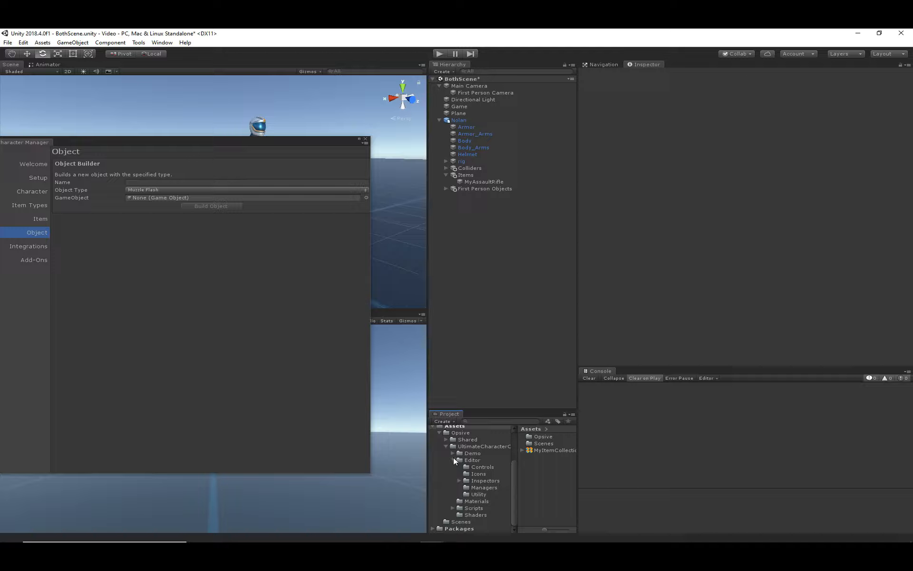
click(453, 459)
click(453, 508)
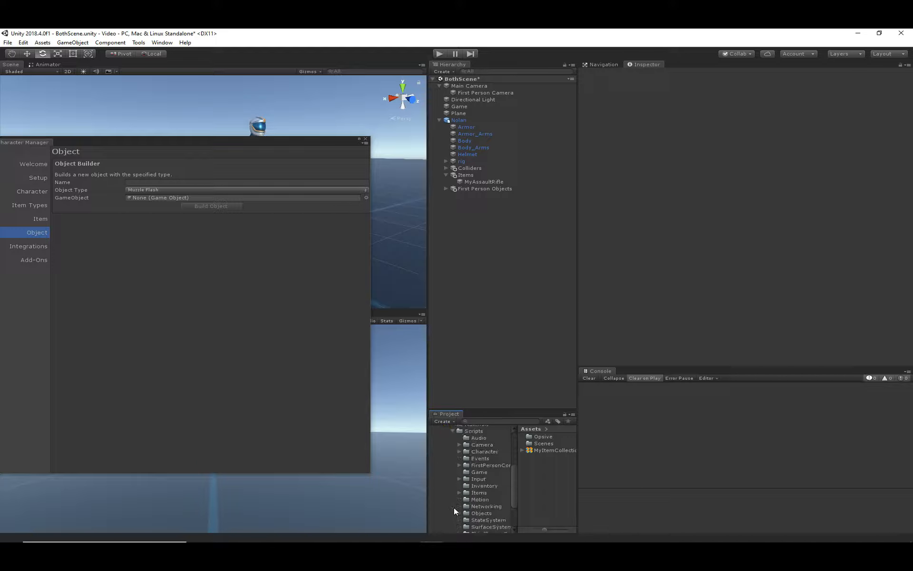
click(453, 436)
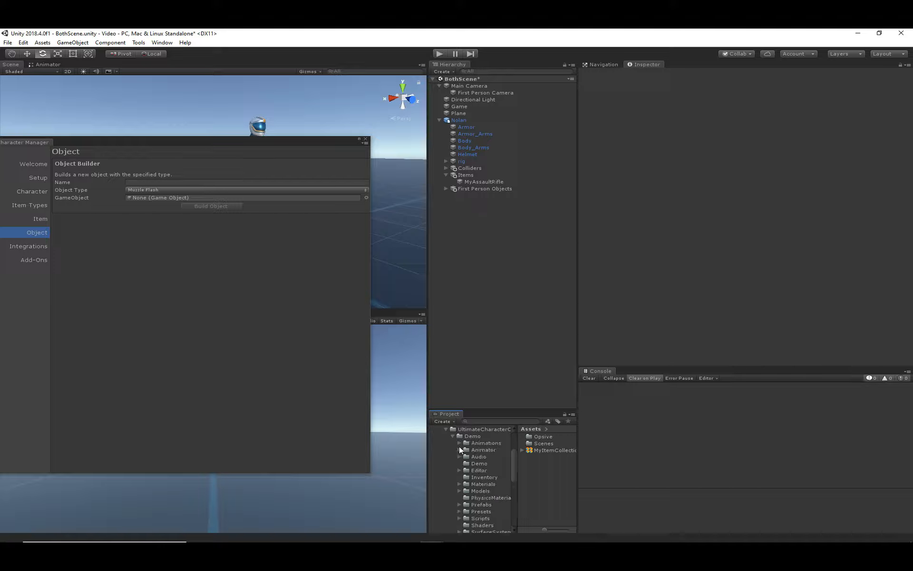
scroll(460, 466, down, 2)
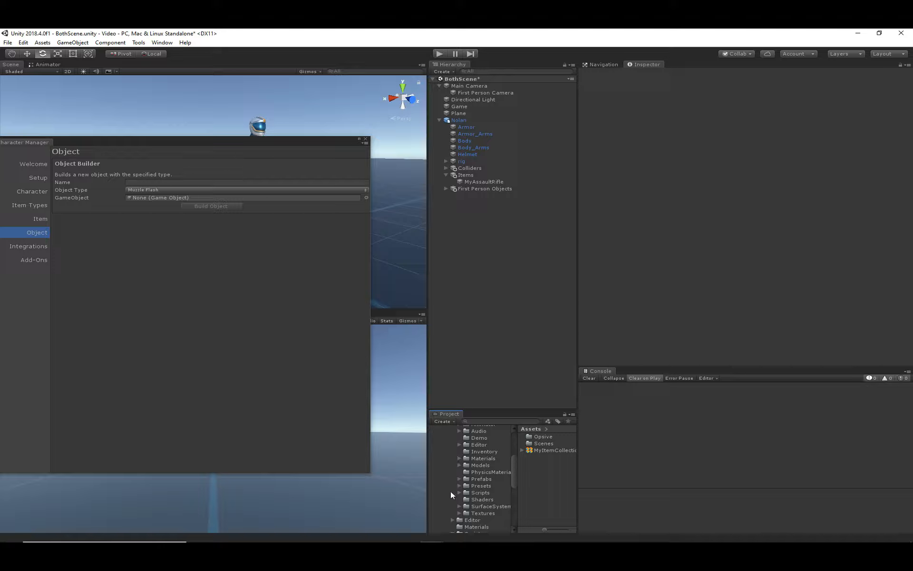
scroll(457, 497, up, 2)
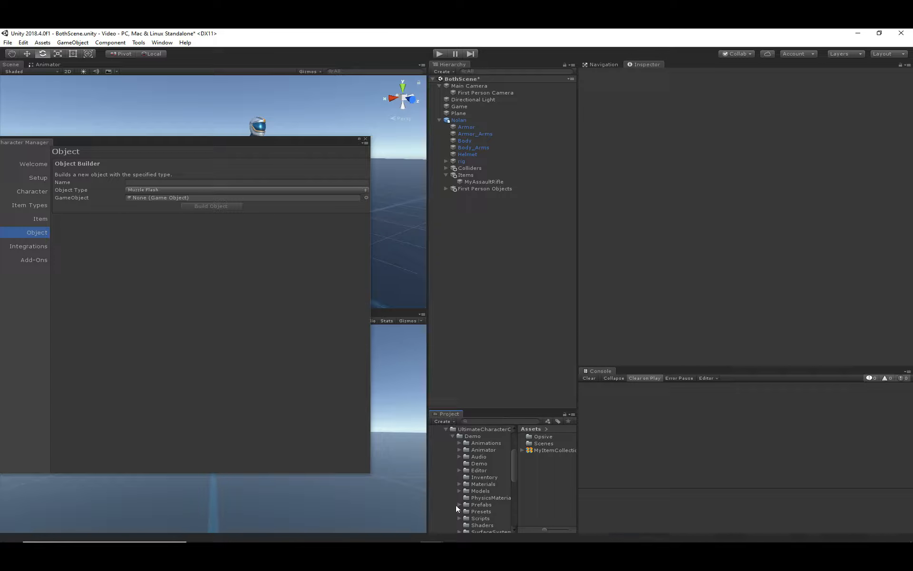
Step: Browse to the Demo folder's Prefabs/Items/Shooter/AssaultRifle folder and add its MuzzleFlash prefab to the scene as a reference
click(459, 491)
click(466, 504)
scroll(467, 503, down, 2)
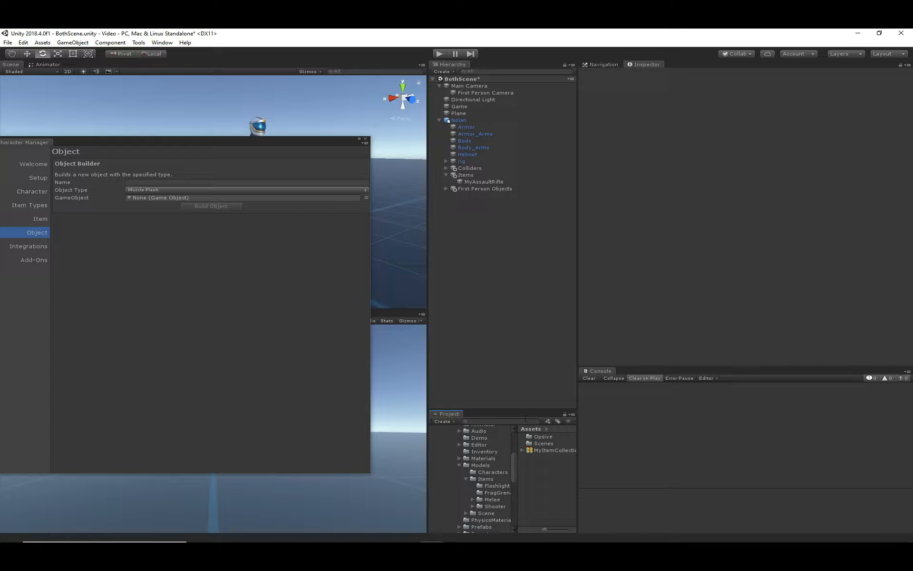
scroll(499, 497, up, 2)
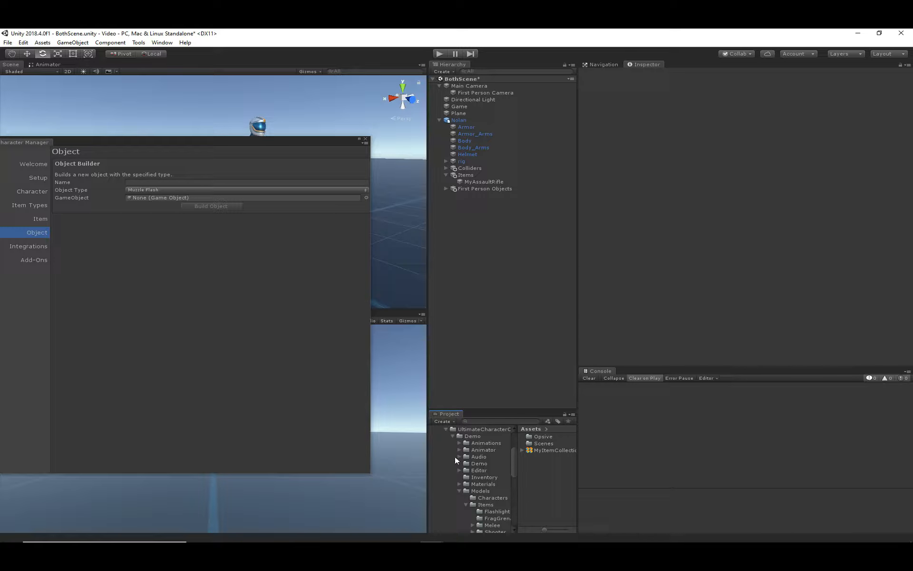
scroll(468, 483, down, 5)
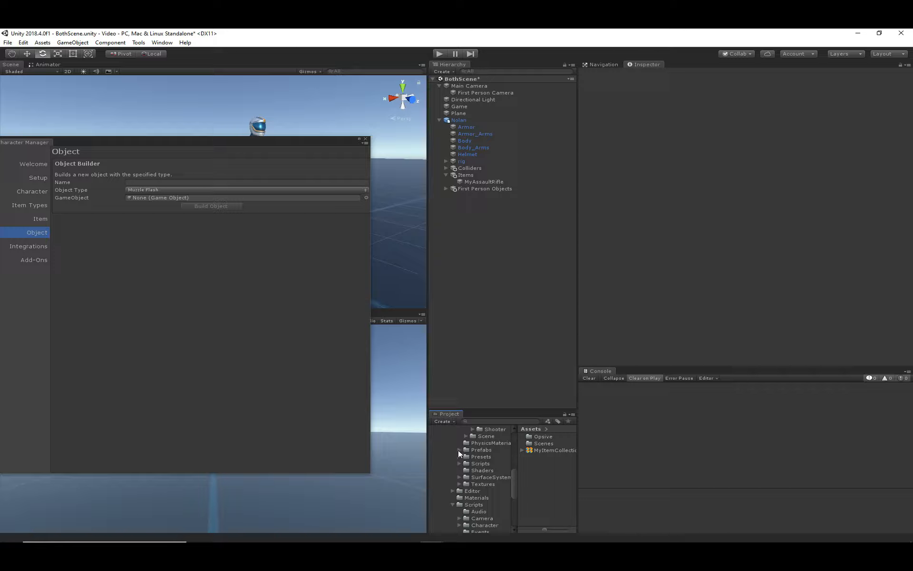
click(460, 449)
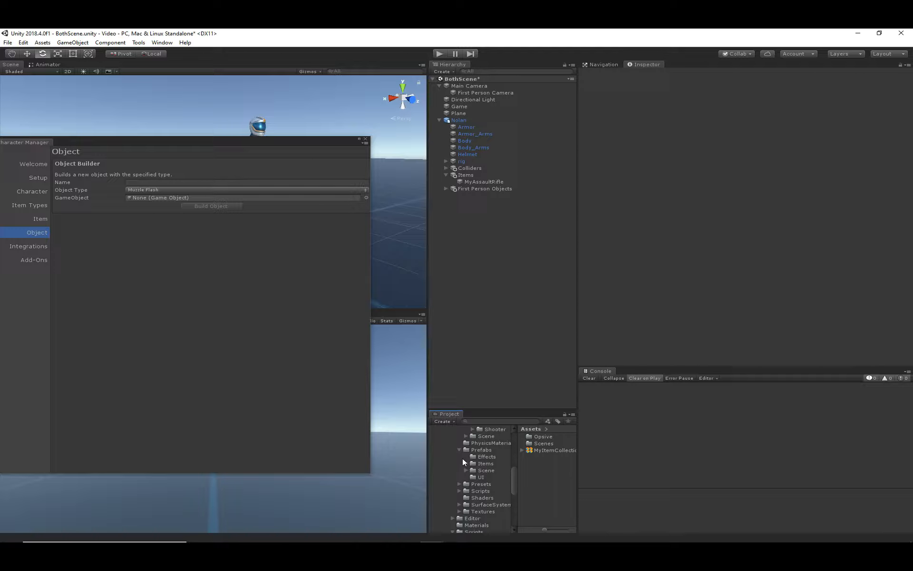
click(463, 461)
click(466, 463)
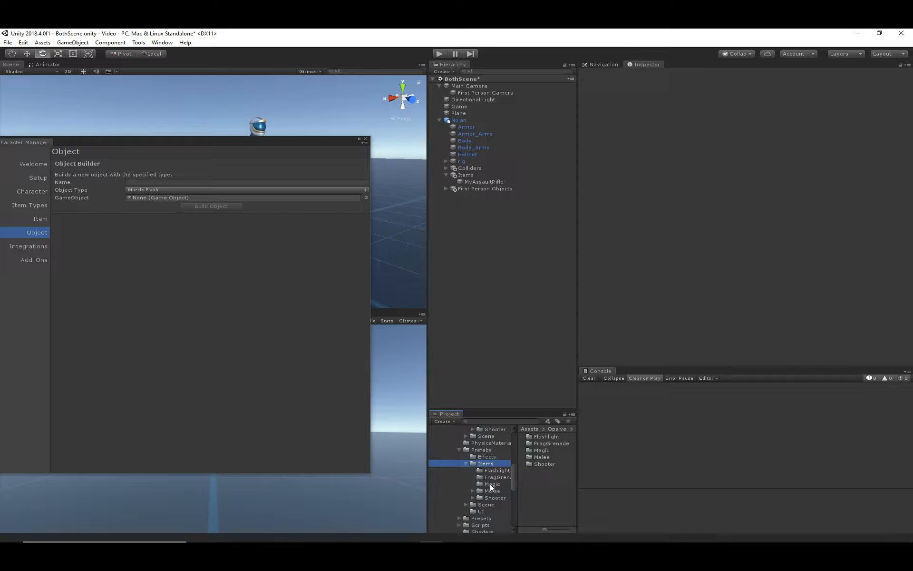
click(492, 484)
click(496, 497)
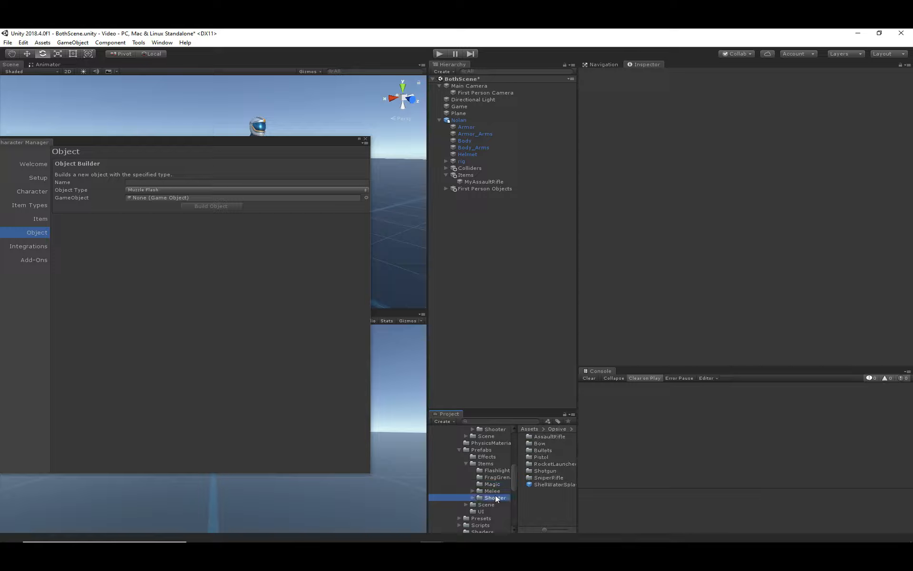
double_click(549, 437)
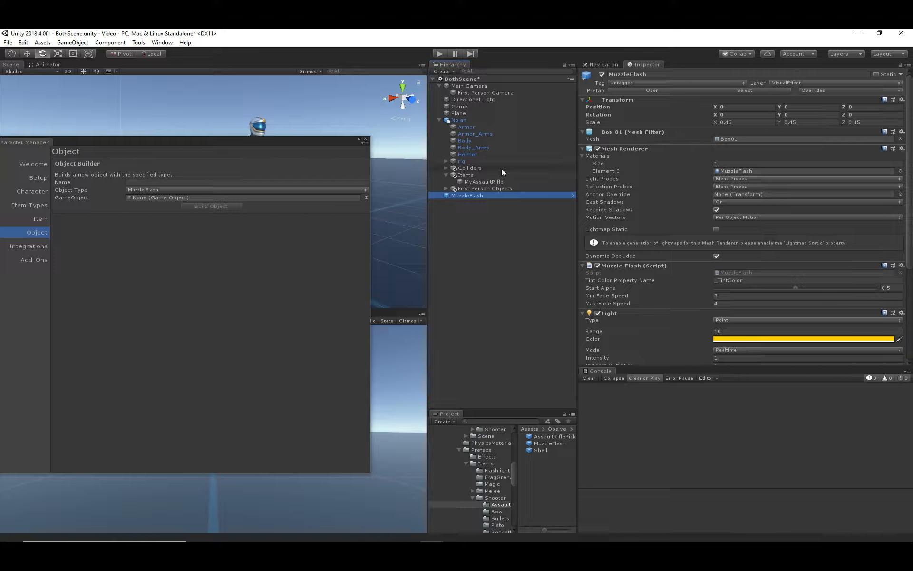
Step: Locate the MuzzleFlash prefab's Box01 mesh, add its source MuzzleFlash model to the scene, and assign that model as the Object Builder's GameObject
click(727, 137)
drag(544, 449, 512, 316)
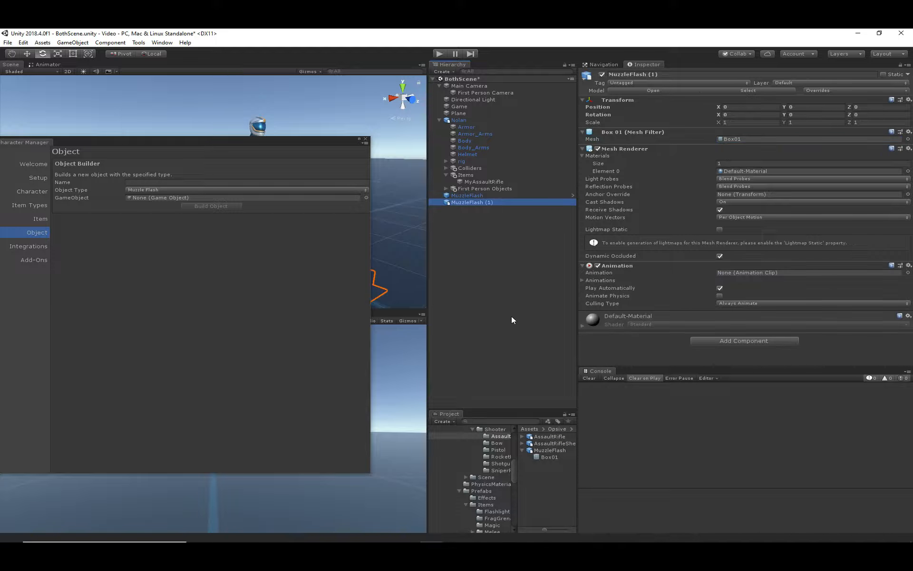
drag(486, 204, 193, 198)
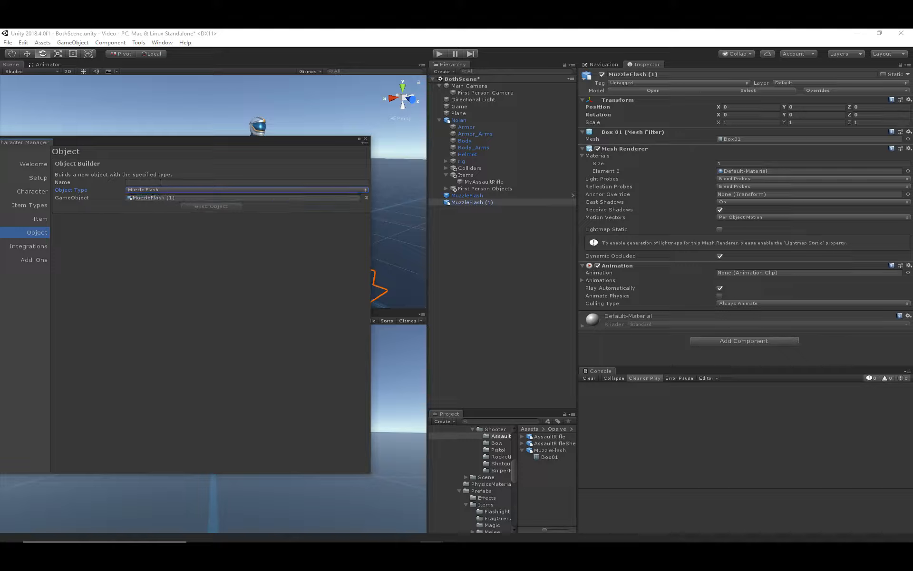
Step: Name the object AssaultRifleMuzzleFlash, build it, and save it as AssaultRifleMuzzleFlash.prefab in the Assets folder
click(160, 182)
text(AssaultRifleMuzzleFlash)
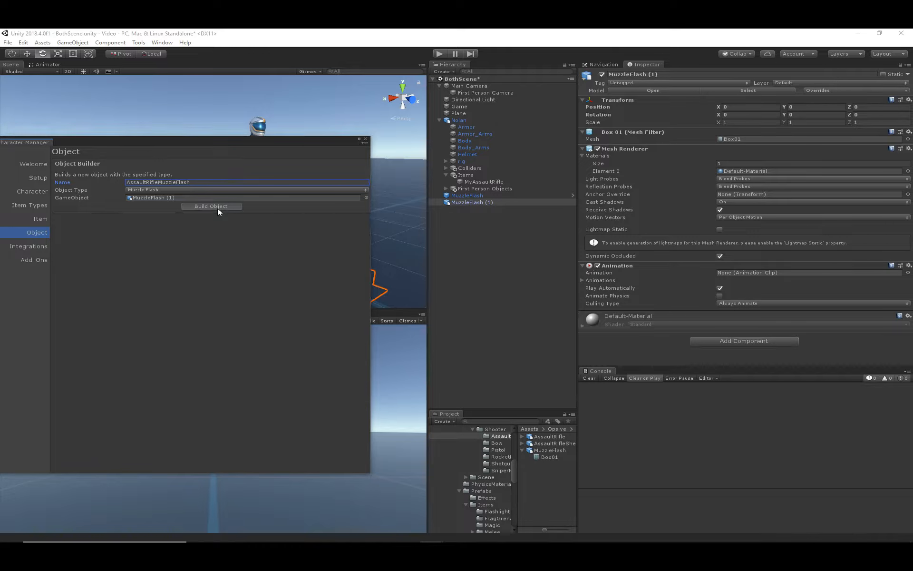
click(219, 208)
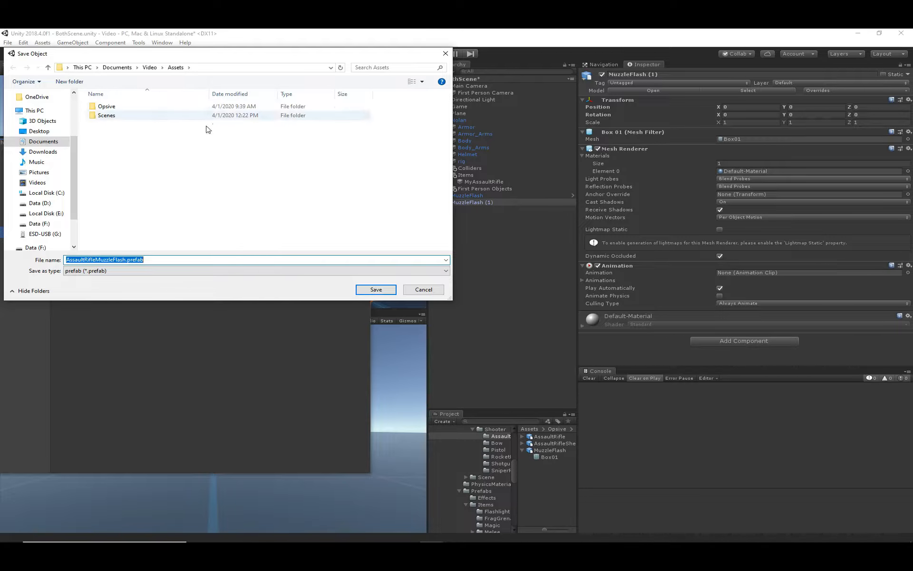
click(375, 289)
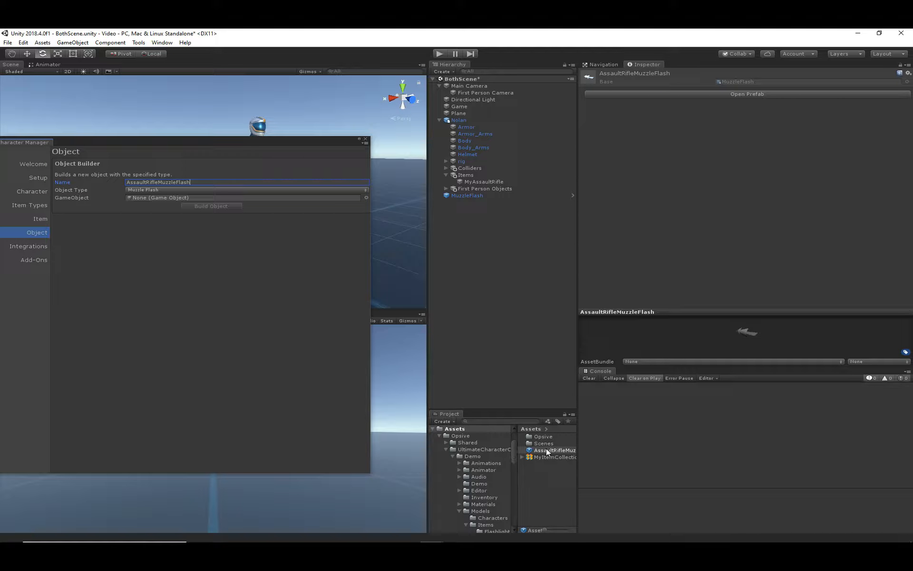
Step: Place the AssaultRifleMuzzleFlash prefab in the scene and remove its Animation component
drag(546, 448, 477, 251)
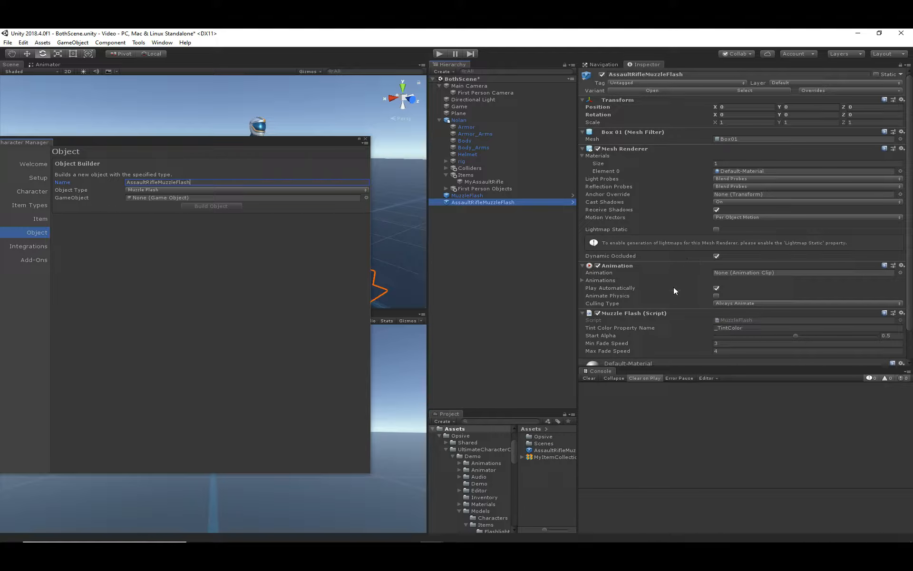
scroll(641, 288, down, 3)
scroll(643, 290, up, 3)
click(901, 265)
click(858, 306)
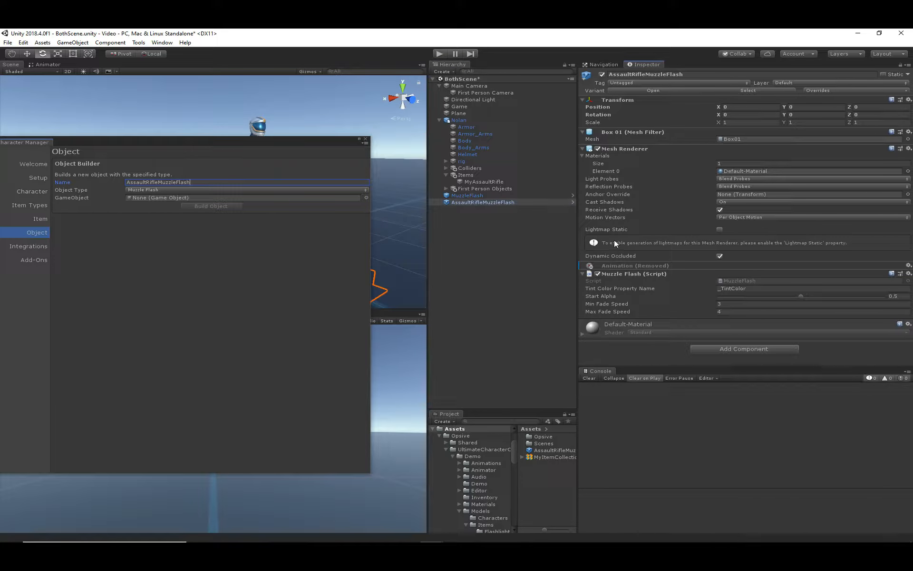
Step: Compare the component settings and material of the reference MuzzleFlash with those of AssaultRifleMuzzleFlash
click(495, 194)
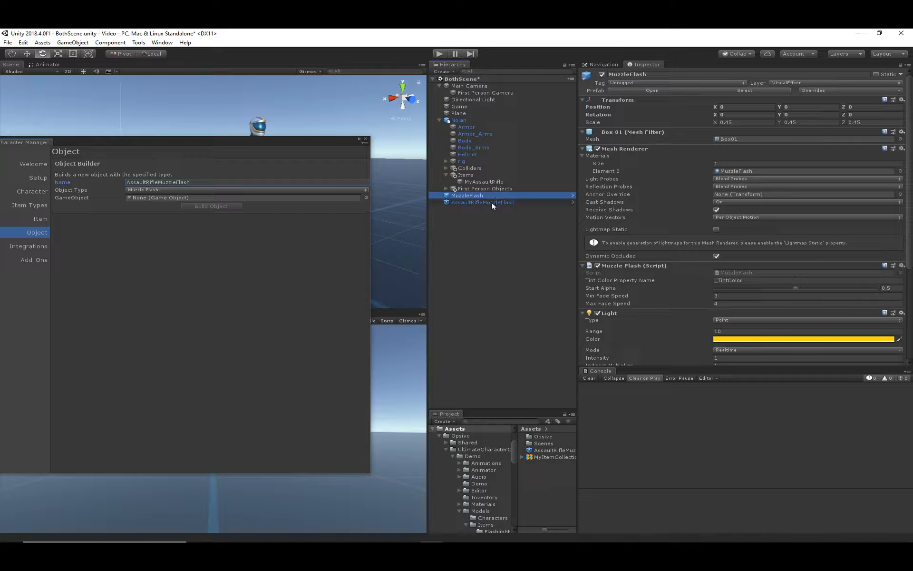
click(492, 203)
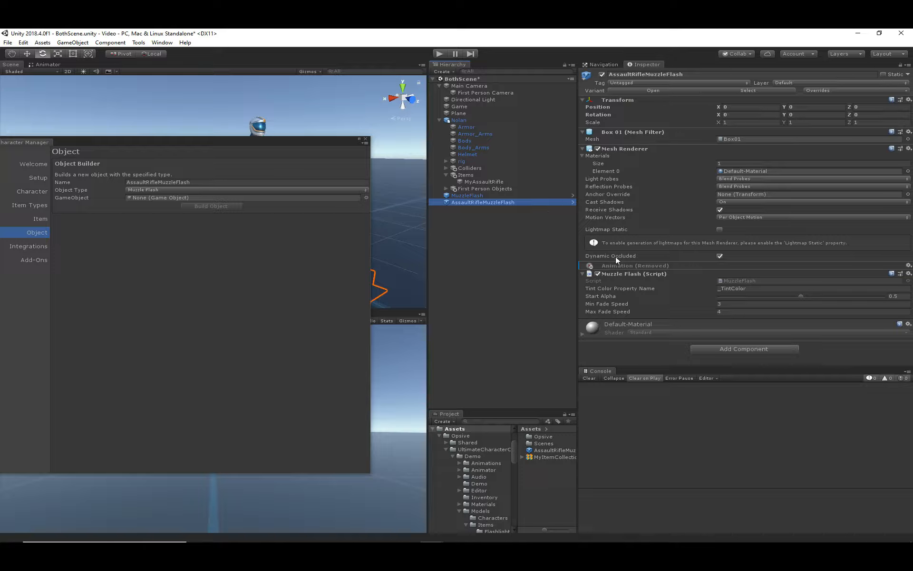
click(516, 194)
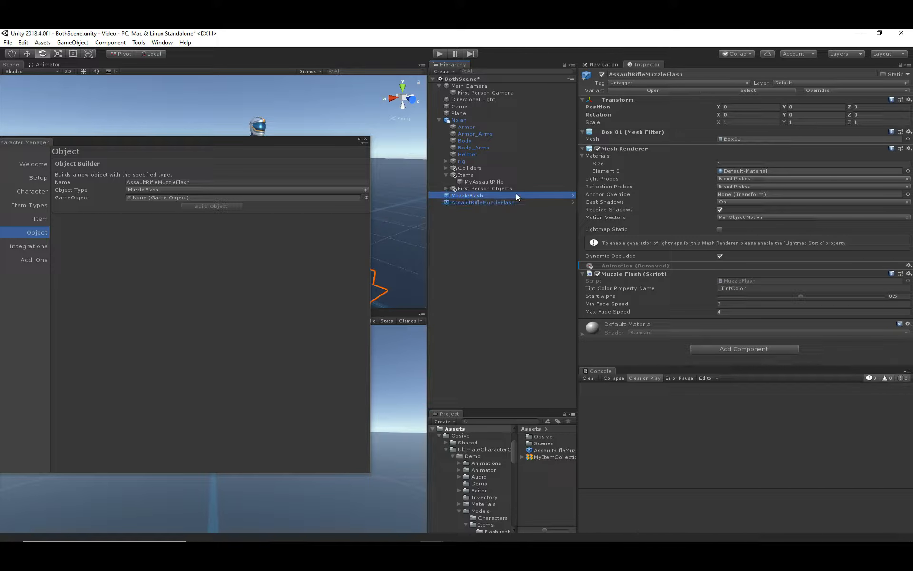
click(515, 202)
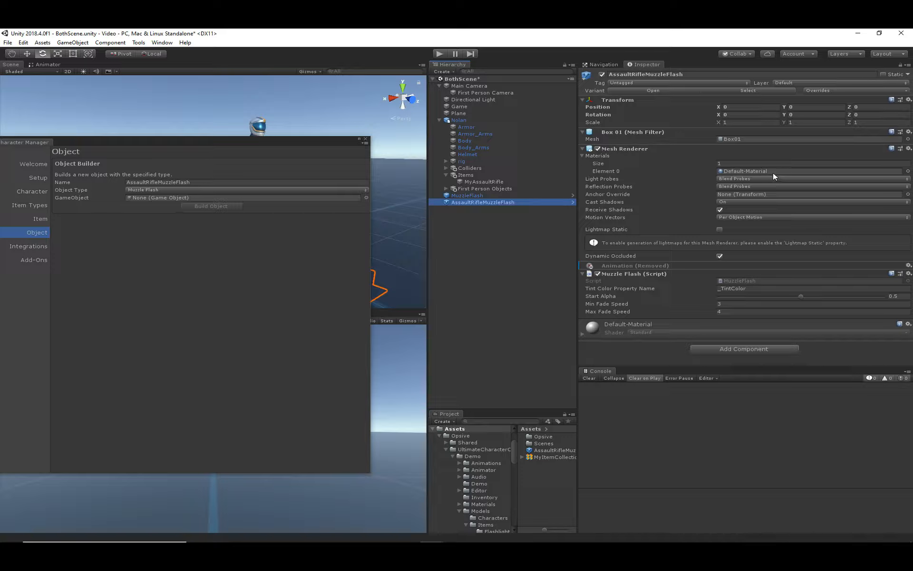
Step: Review the reference MuzzleFlash's Light, Muzzle Flash script and Mesh Renderer settings against those of AssaultRifleMuzzleFlash
click(476, 195)
scroll(718, 239, down, 5)
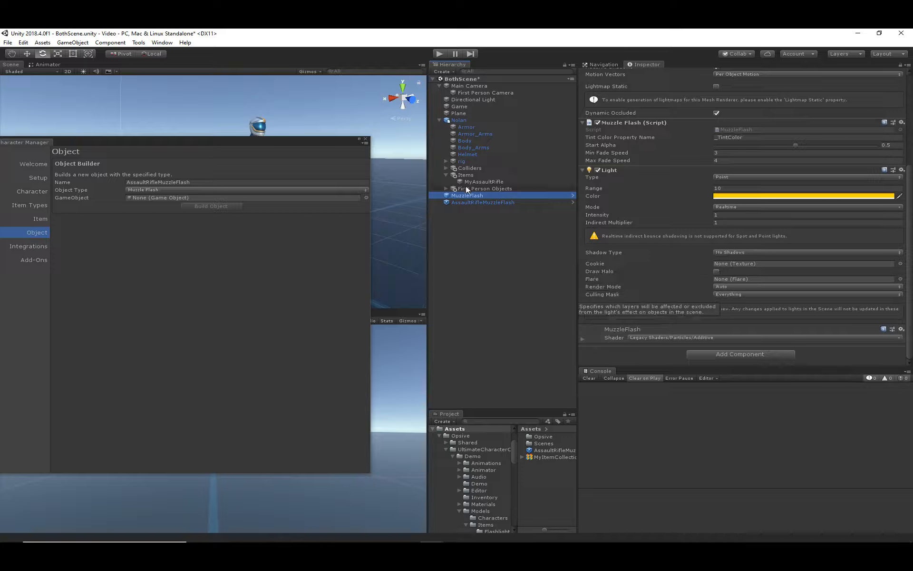
click(466, 202)
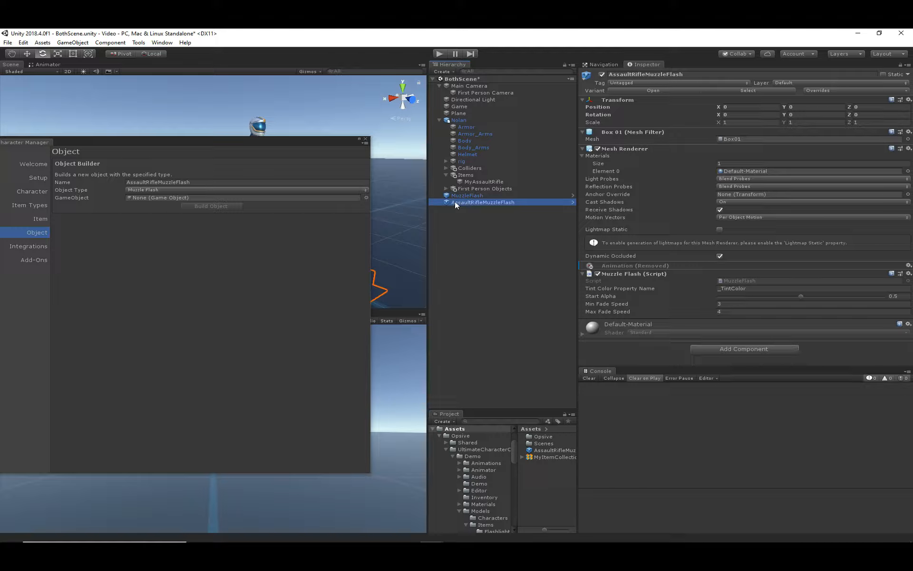
click(495, 195)
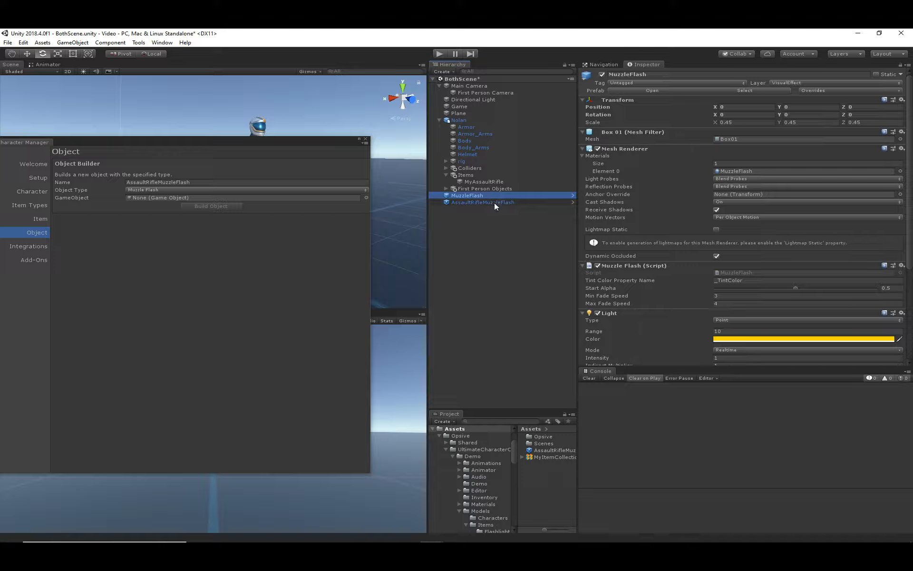
click(664, 173)
scroll(666, 238, down, 3)
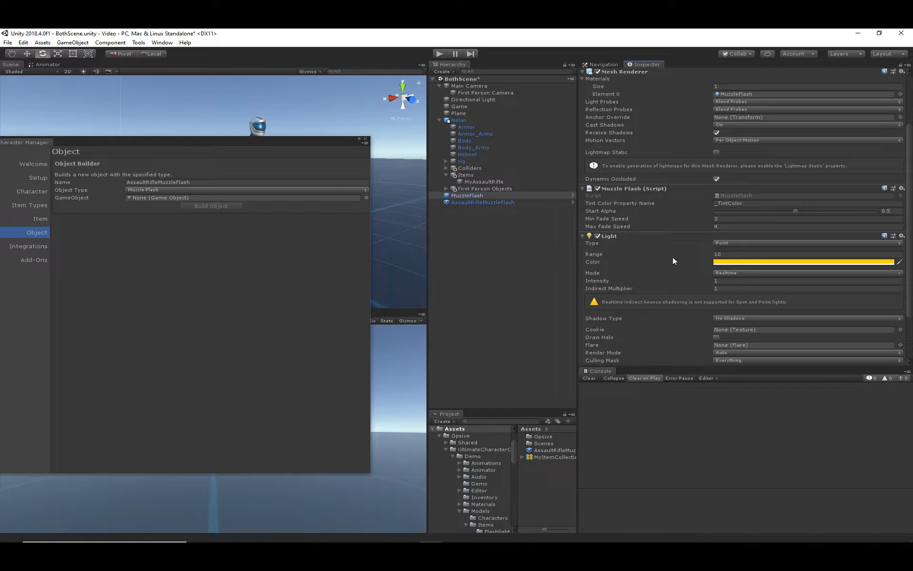
Step: Delete the AssaultRifleMuzzleFlash and MuzzleFlash objects from the scene
click(495, 202)
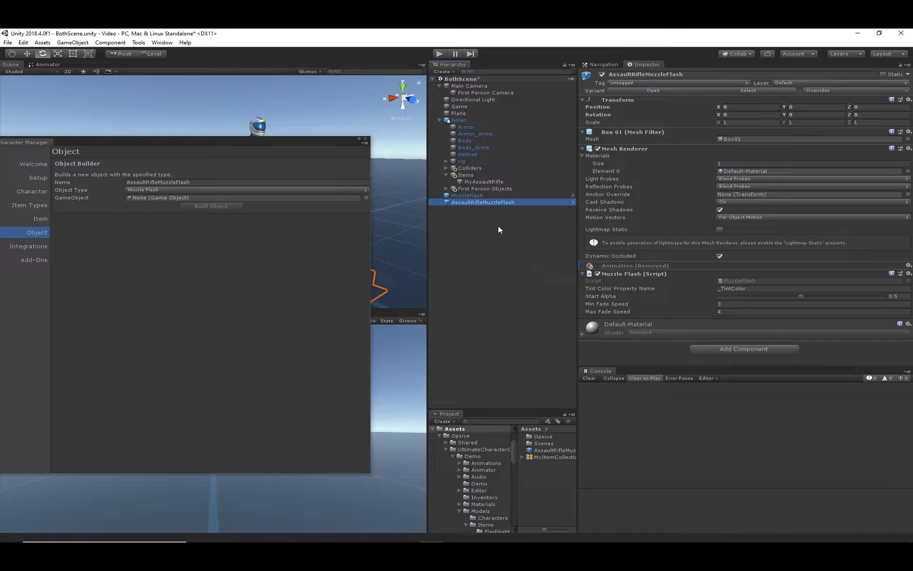
key(Delete)
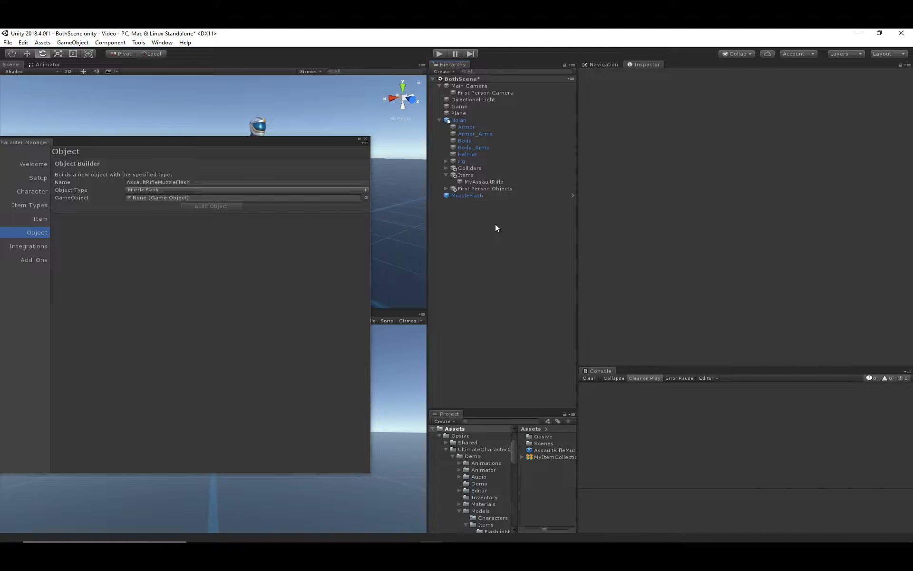
click(499, 198)
key(Delete)
Step: Assign the existing MuzzleFlash prefab from the demo's AssaultRifle folder as the muzzle flash of MyAssaultRifle under Nolan's Items
click(494, 181)
scroll(689, 284, down, 15)
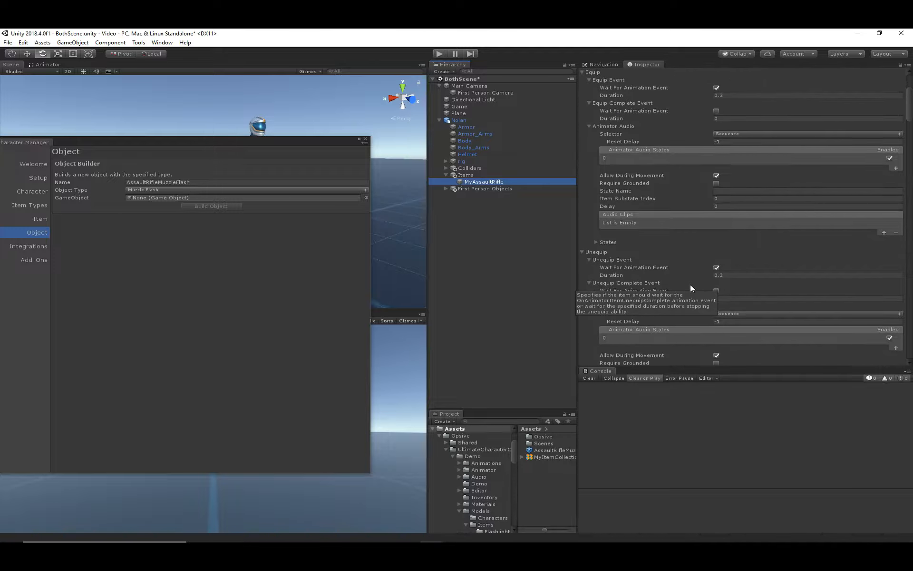
scroll(690, 285, down, 15)
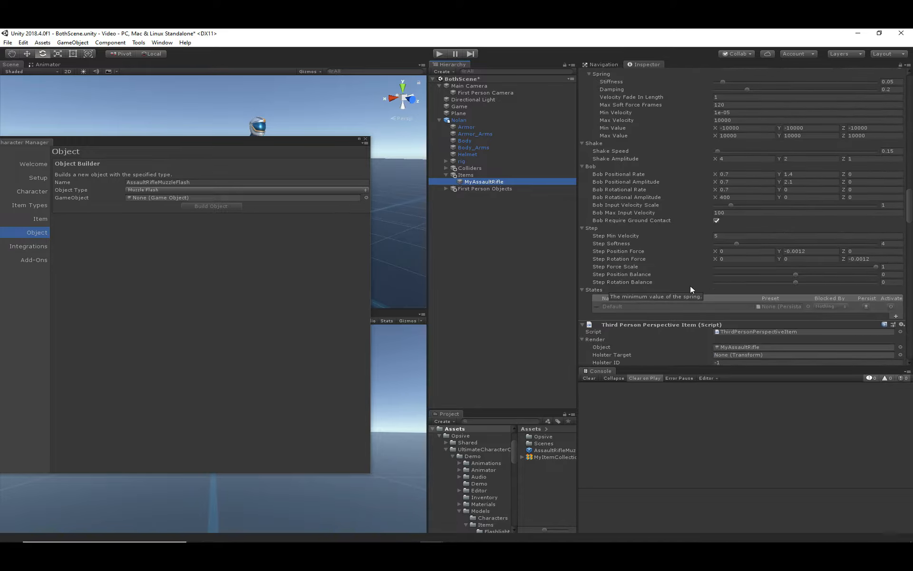
scroll(689, 285, down, 15)
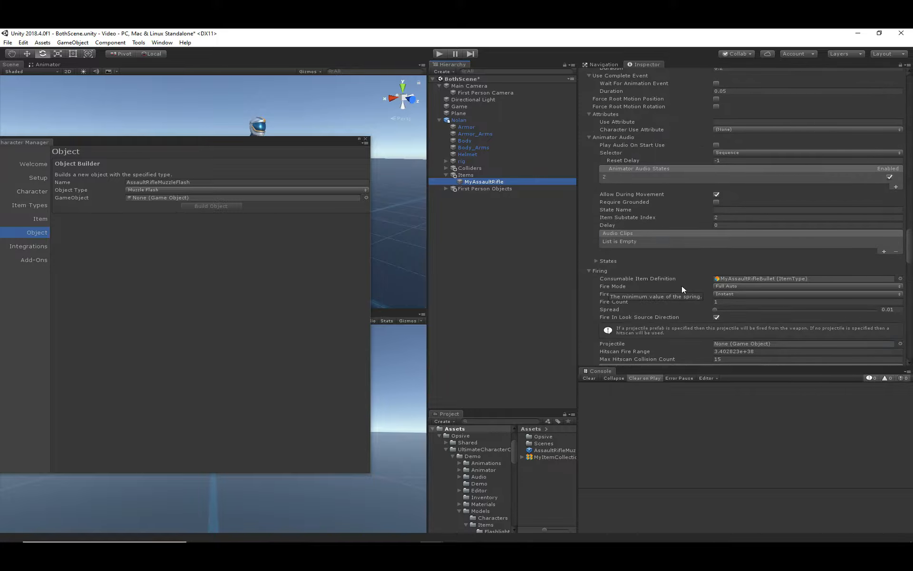
scroll(783, 269, down, 10)
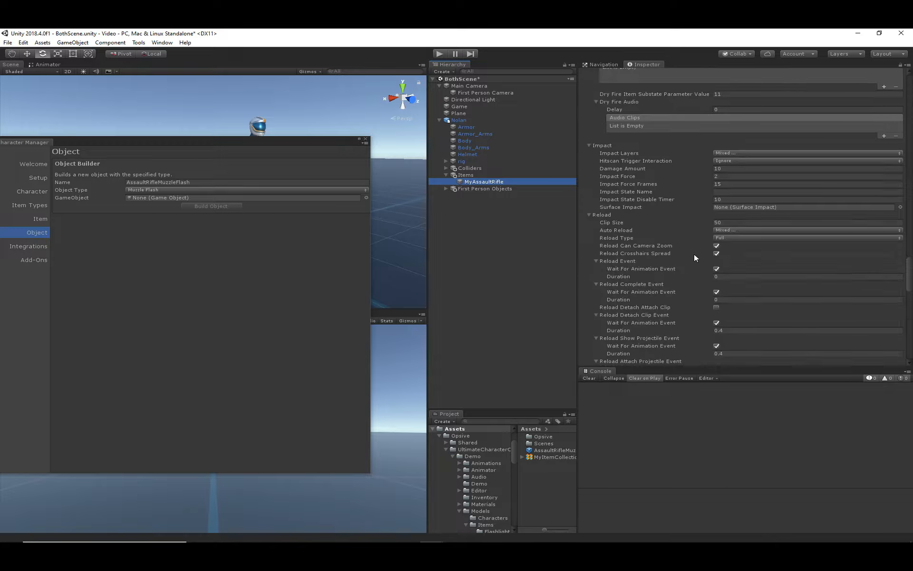
scroll(645, 203, down, 10)
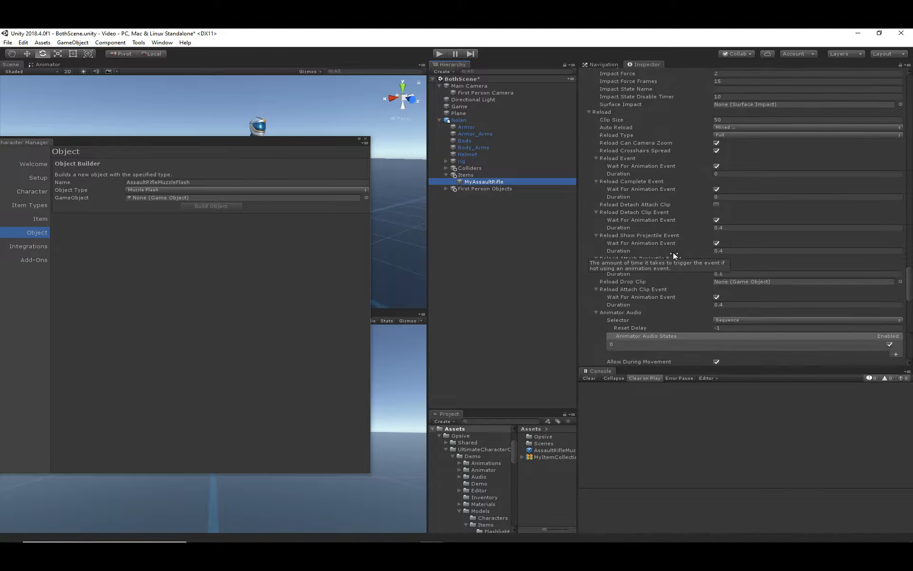
scroll(686, 275, down, 10)
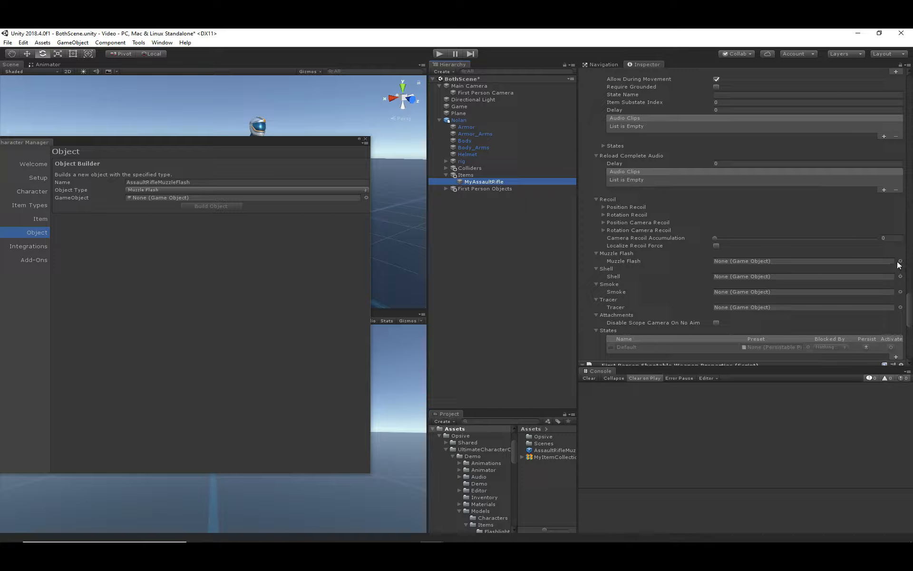
click(900, 261)
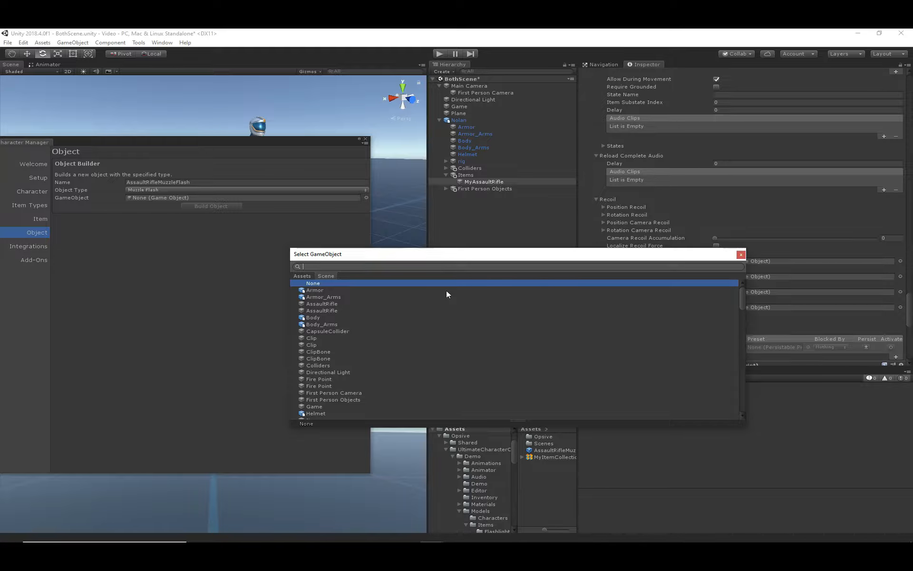
text(muzz)
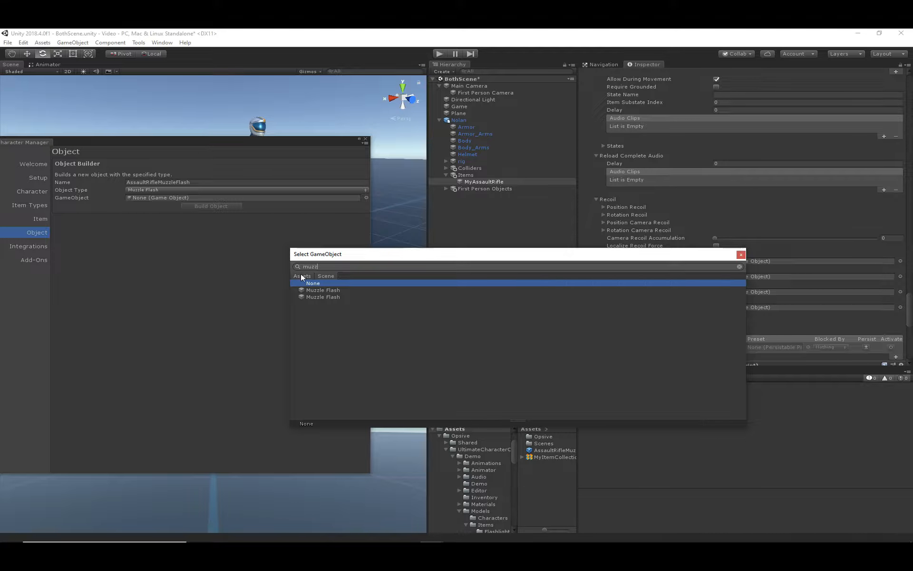
click(301, 274)
click(321, 318)
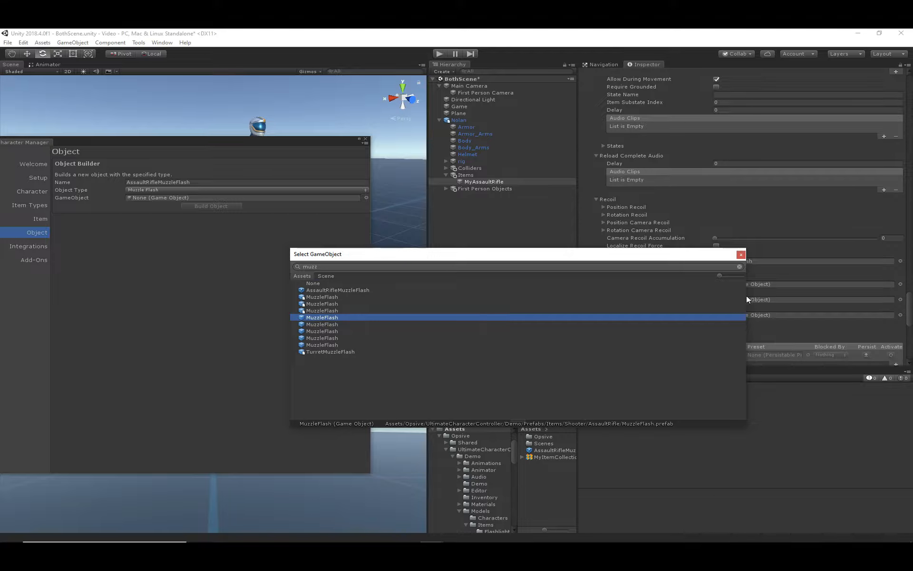
click(742, 255)
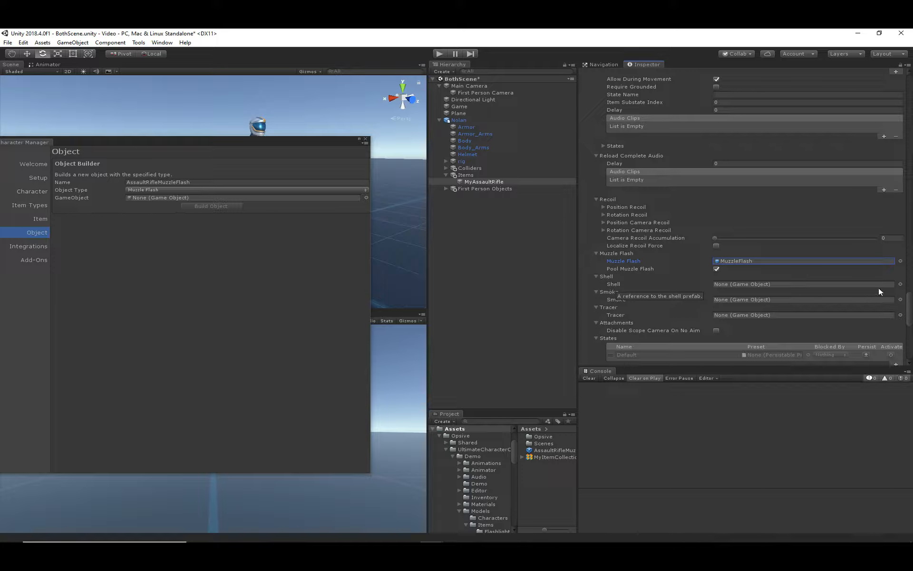
Step: Assign the Shell prefab from the demo's AssaultRifle folder as MyAssaultRifle's shell
click(901, 285)
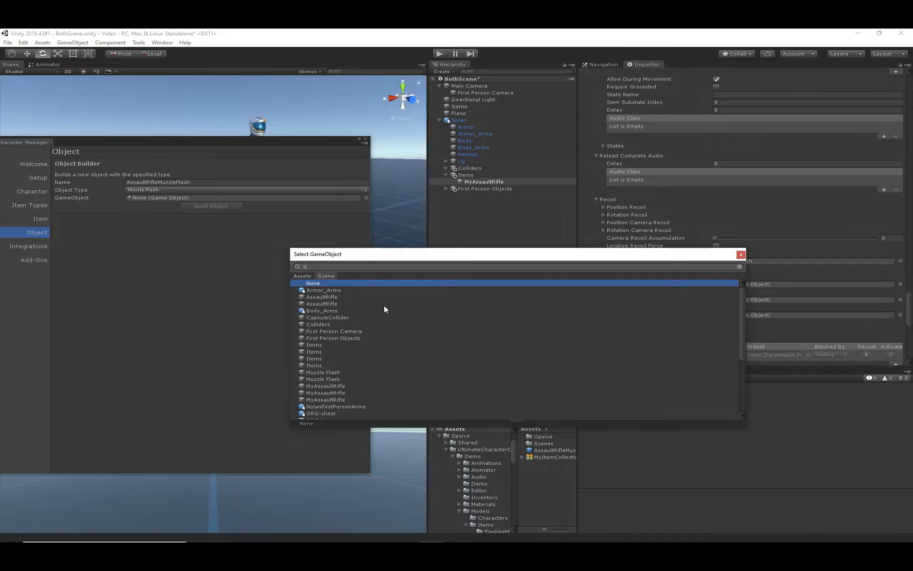
text(shee)
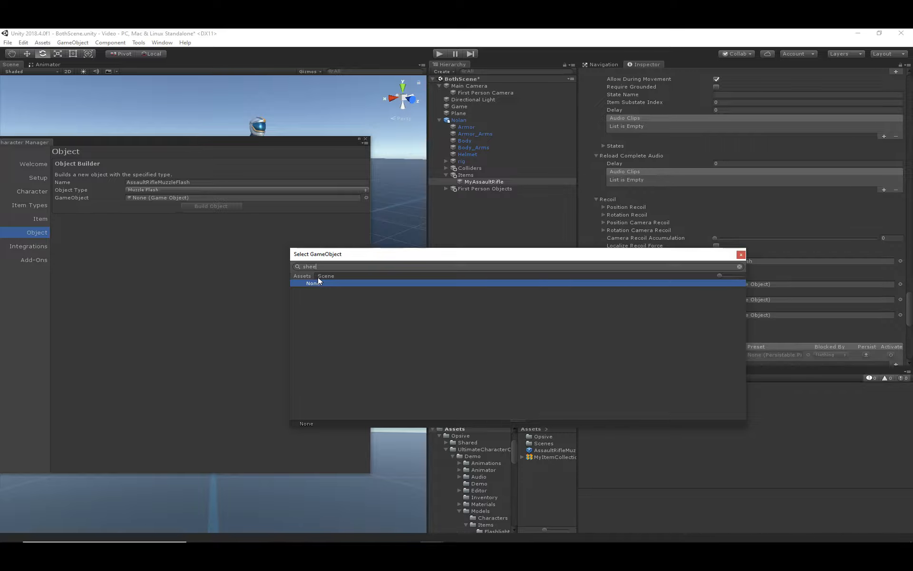
key(BackSpace)
click(321, 303)
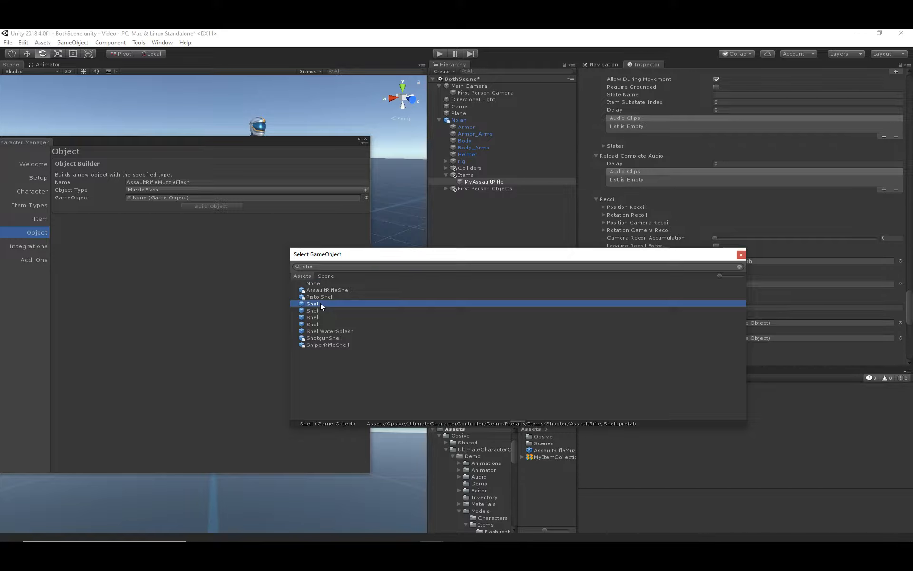
double_click(321, 302)
Step: Set the Object Builder's object type to Shell and move the Character Manager window out of the way
click(162, 191)
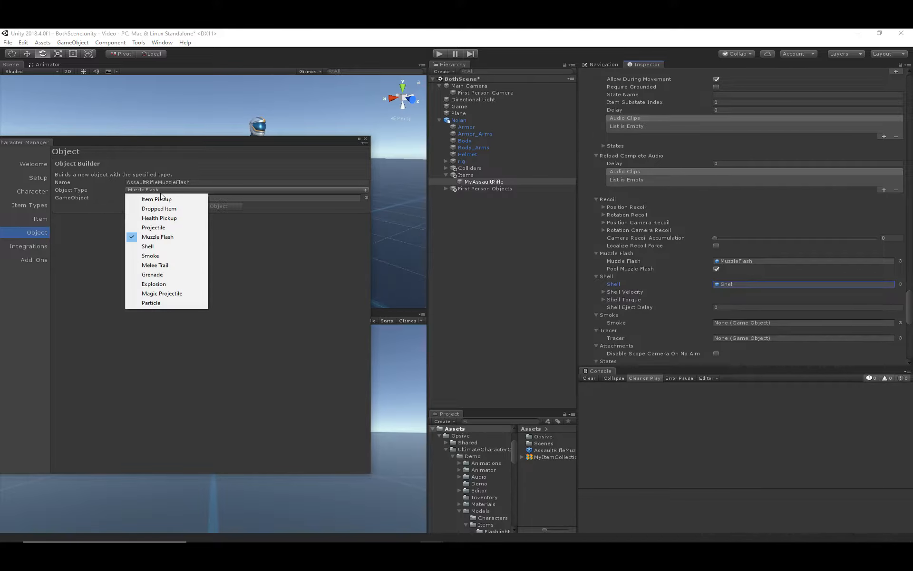
click(160, 246)
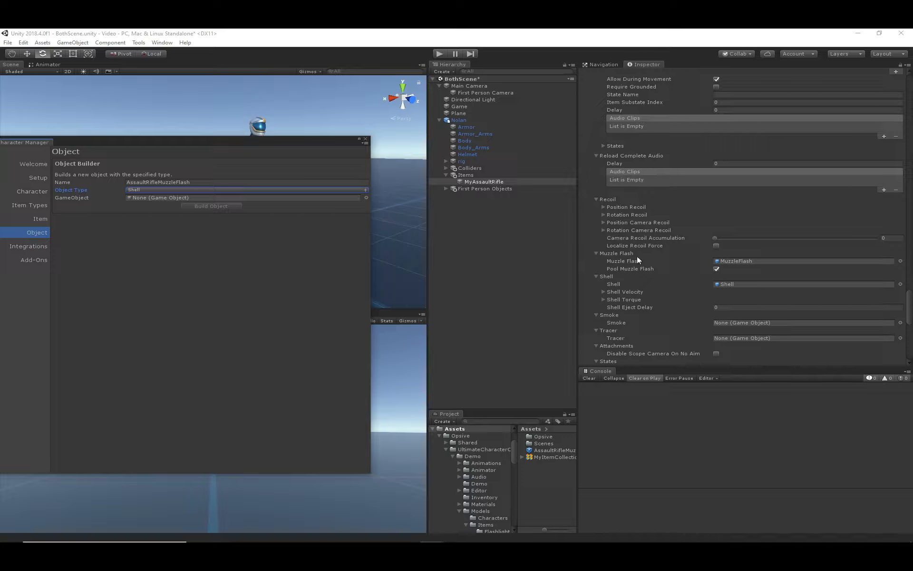
drag(321, 145, 0, 171)
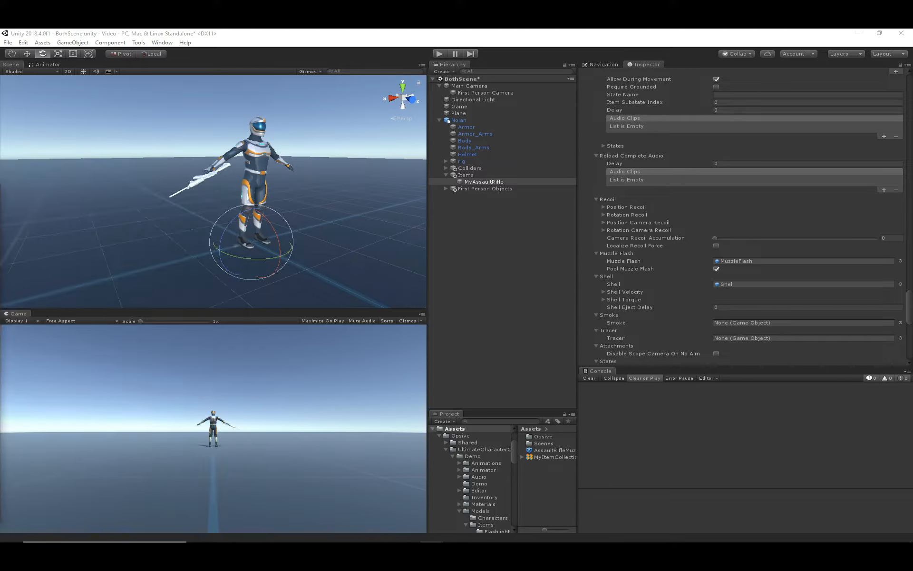
Step: Run the scene in play mode and fire the assault rifle to test the muzzle flash and shells
click(566, 276)
click(440, 53)
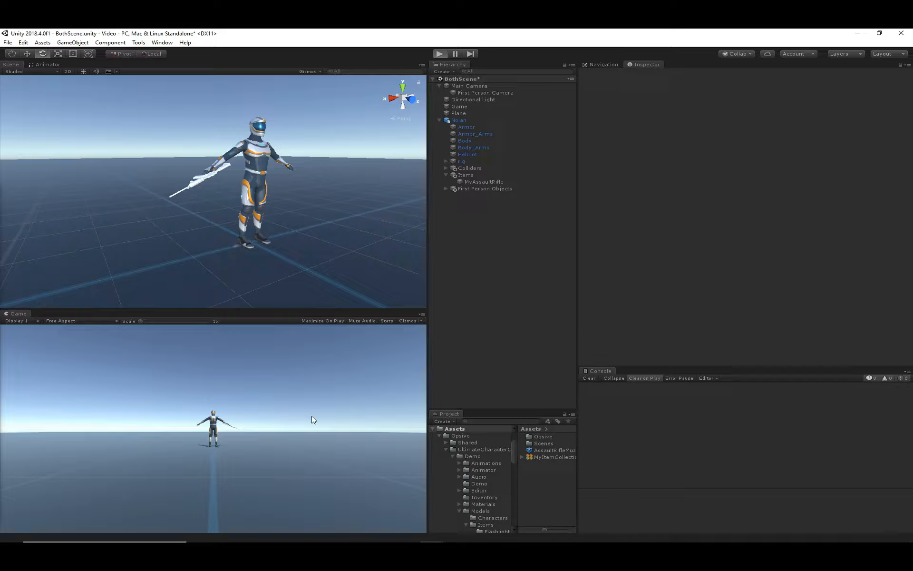
click(213, 428)
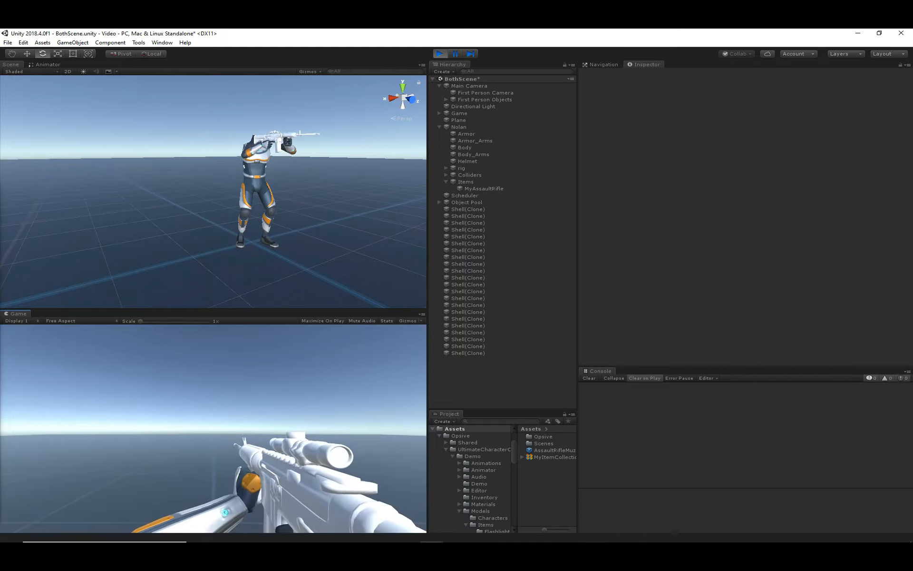
Step: Move the first-person rifle's Muzzle Flash point to the tip of the barrel, at about Y 0.073 and Z 0.494
middle_drag(266, 148, 232, 174)
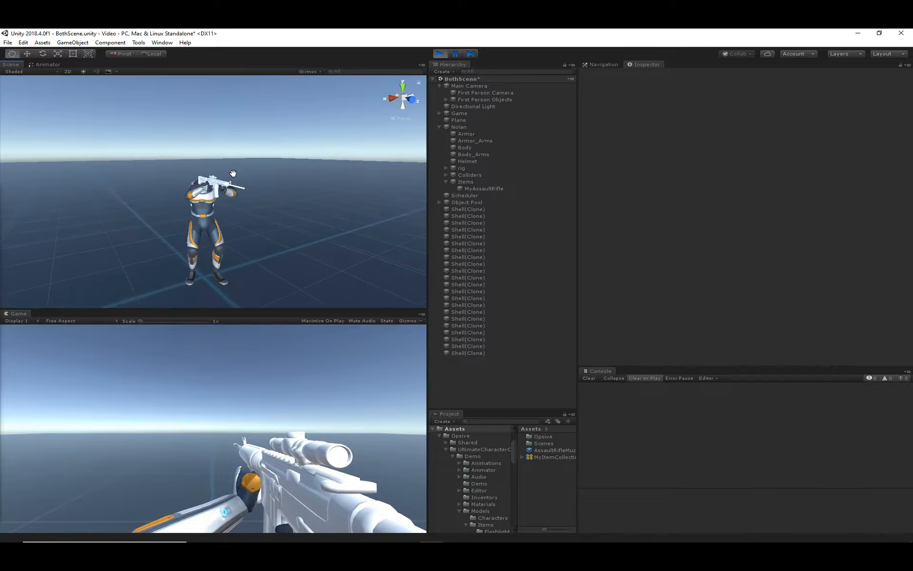
scroll(233, 174, up, 3)
click(233, 175)
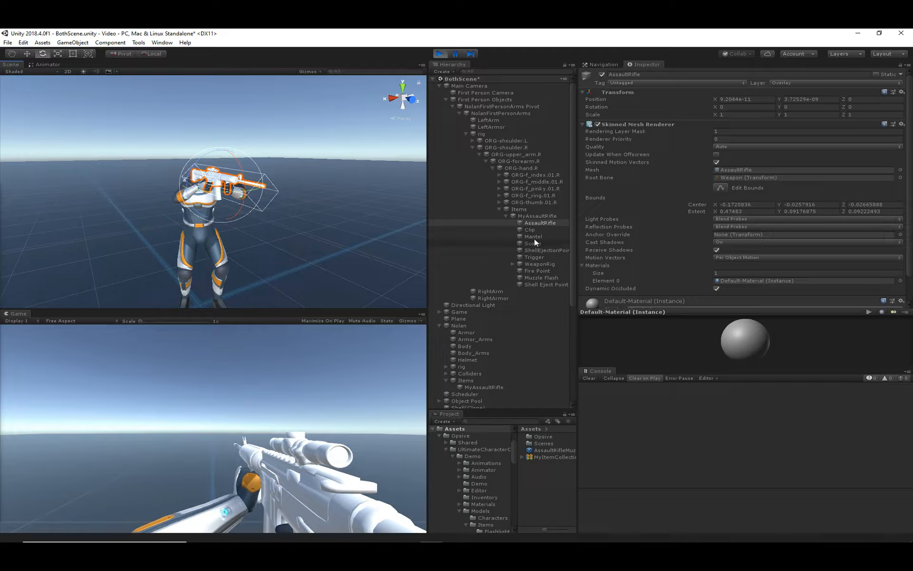
click(546, 272)
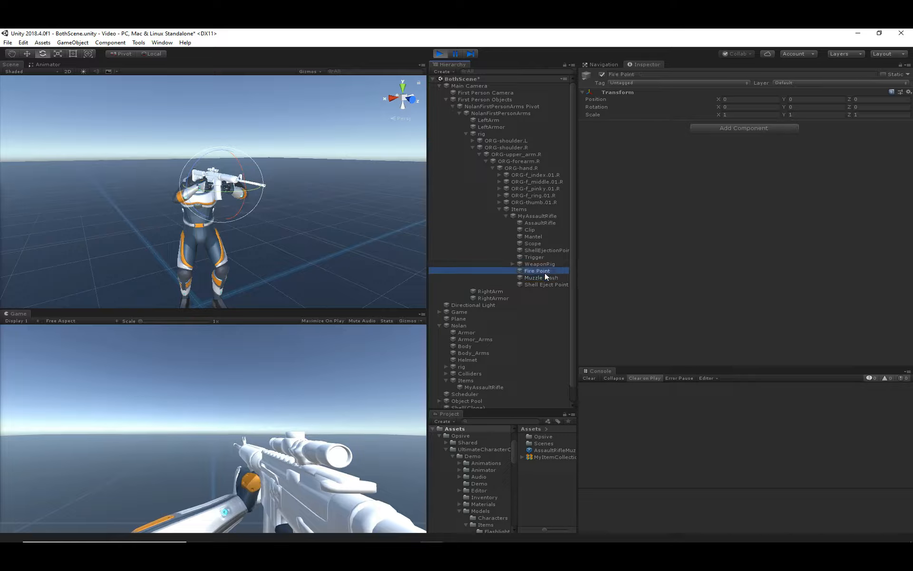
click(545, 277)
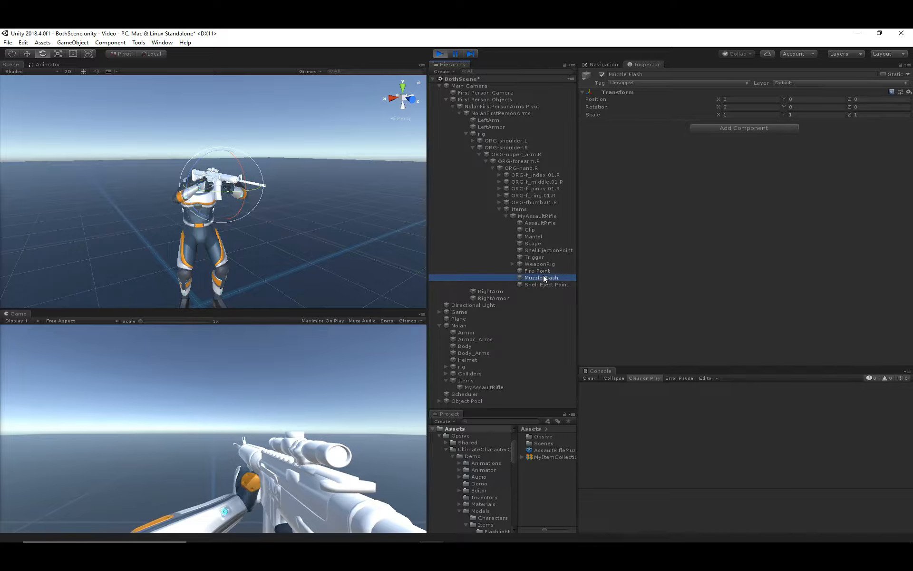
click(28, 54)
right_drag(143, 210, 243, 170)
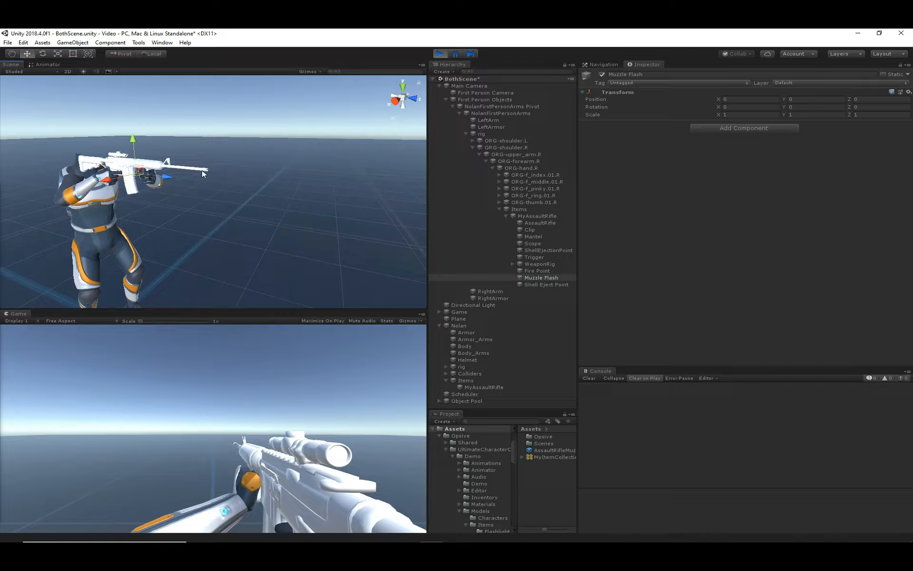
drag(165, 176, 240, 184)
drag(209, 147, 212, 145)
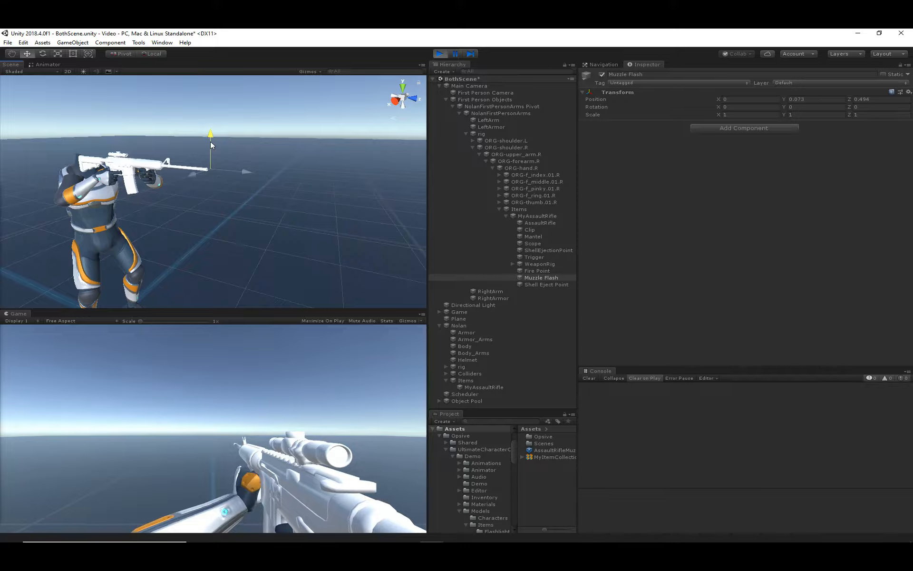
Step: Test-fire the rifle in first person with the repositioned Muzzle Flash point, and release the game view
click(390, 362)
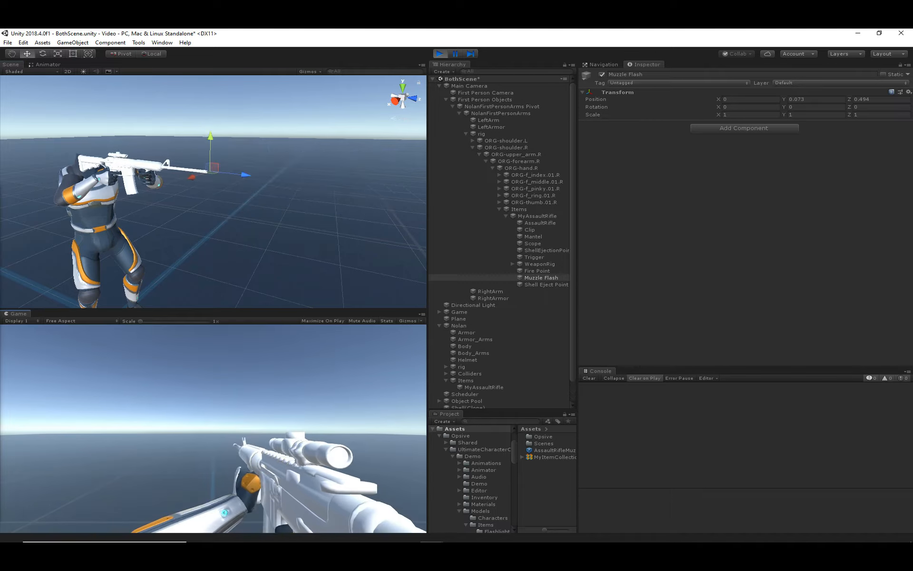
click(213, 428)
key(Escape)
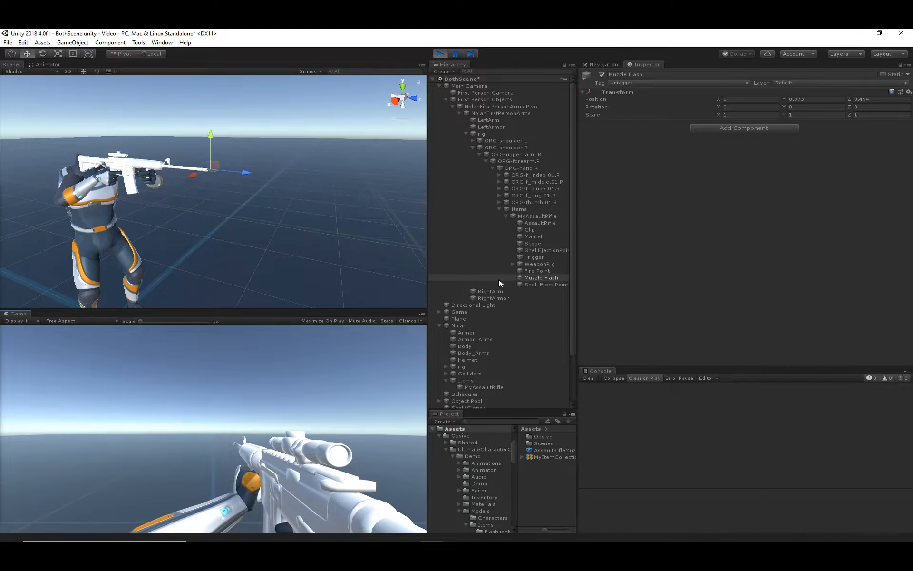
Step: Copy the Transform component of the first-person Muzzle Flash point and exit play mode with Fire Point selected
click(909, 91)
click(851, 132)
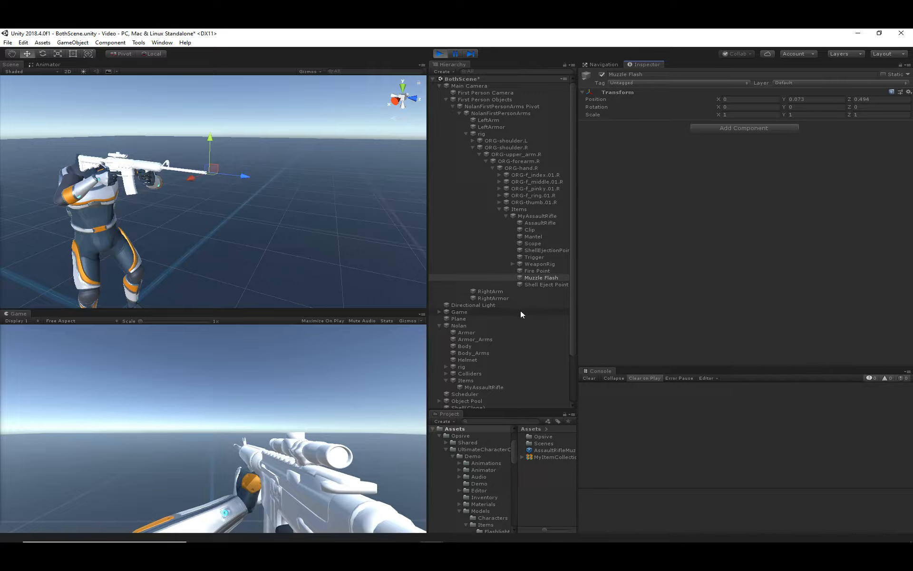
click(532, 272)
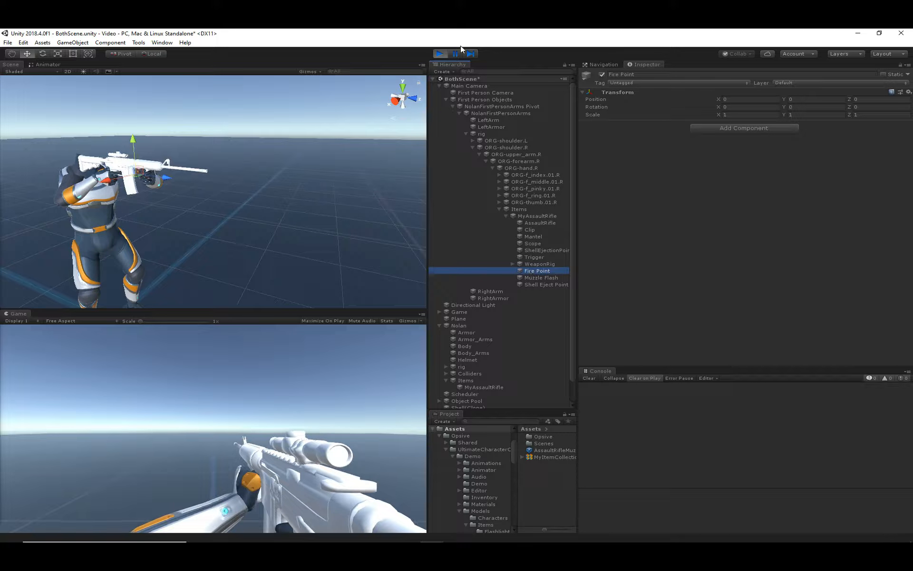
click(439, 54)
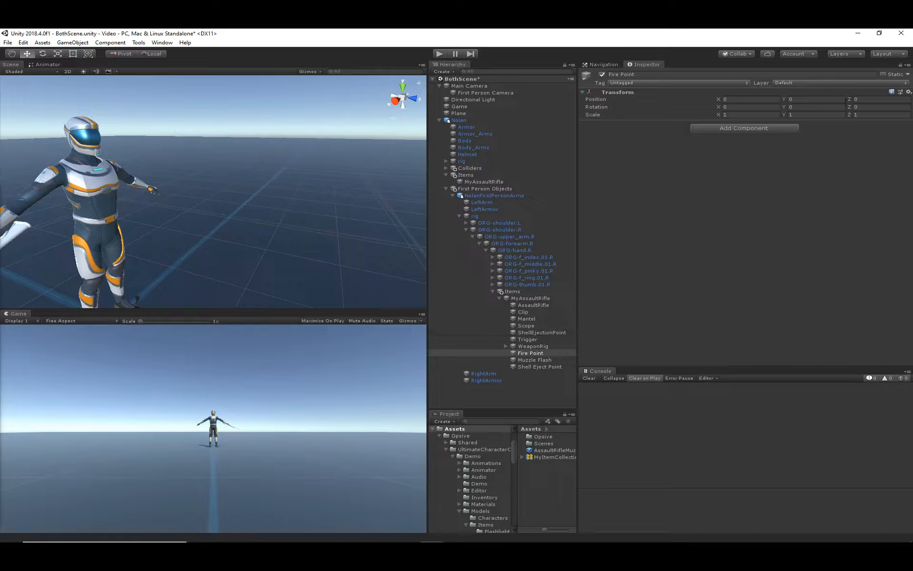
Step: Paste the copied Transform values onto the first-person rifle's Fire Point and Muzzle Flash objects
click(907, 92)
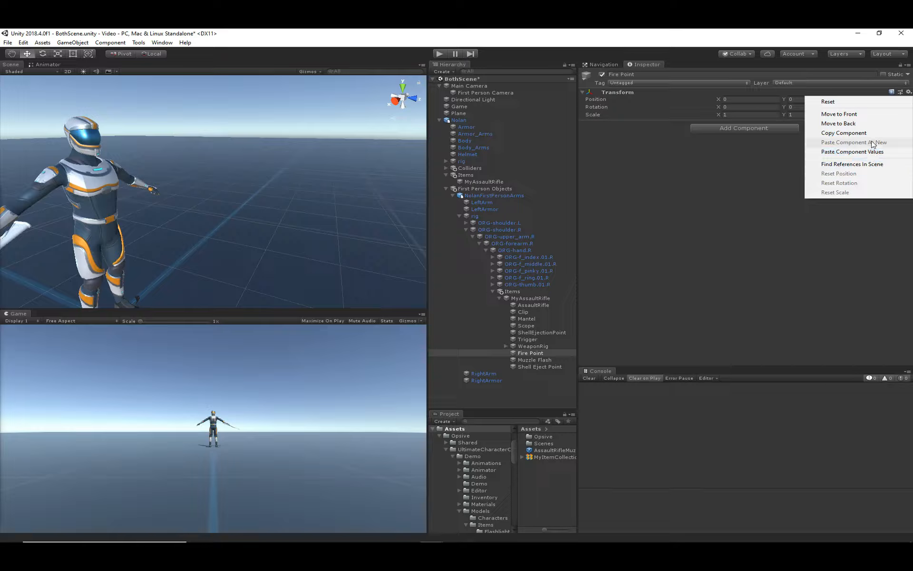
click(856, 152)
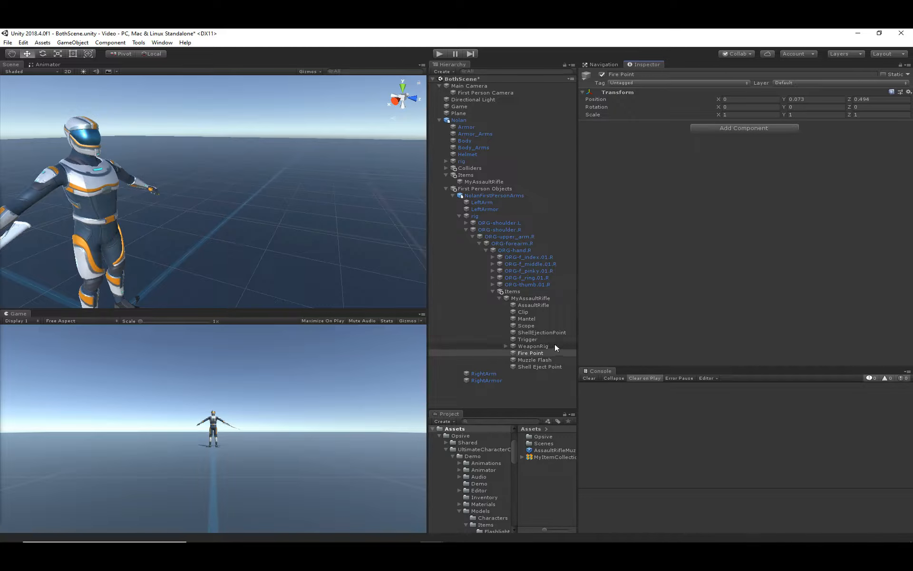
click(535, 361)
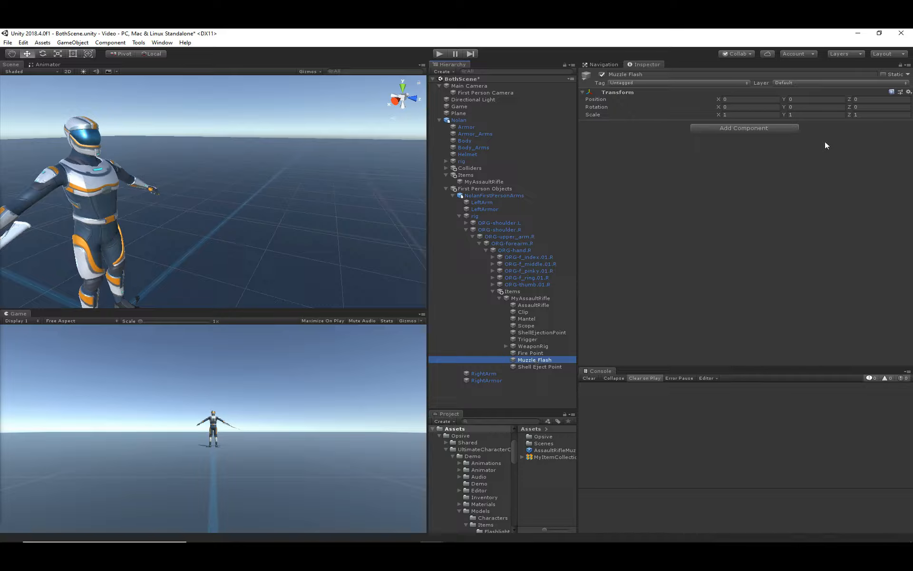
click(909, 92)
click(852, 149)
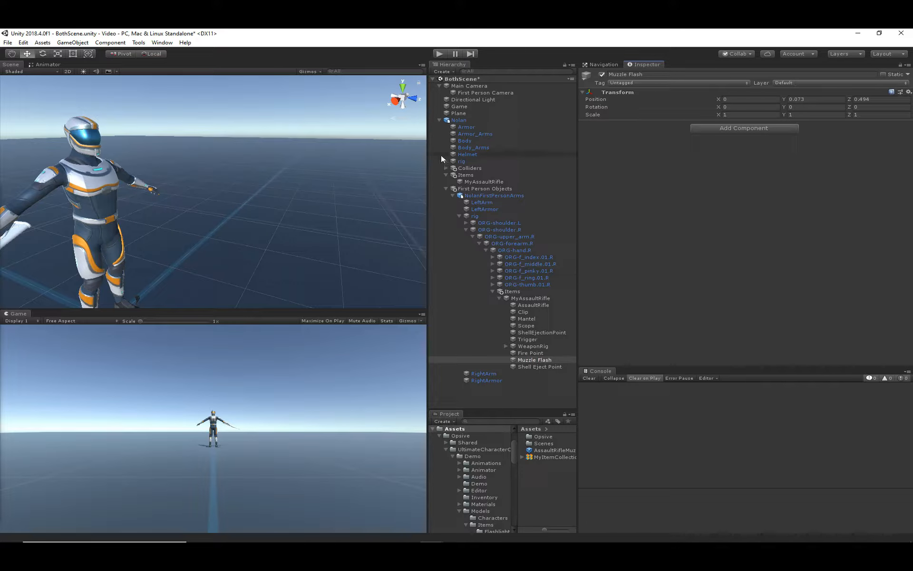
Step: Paste the same Transform values onto the Fire Point and Muzzle Flash of the third-person rifle in Nolan's right hand, and clear the selection
middle_drag(165, 220, 240, 205)
middle_drag(252, 288, 284, 193)
click(284, 193)
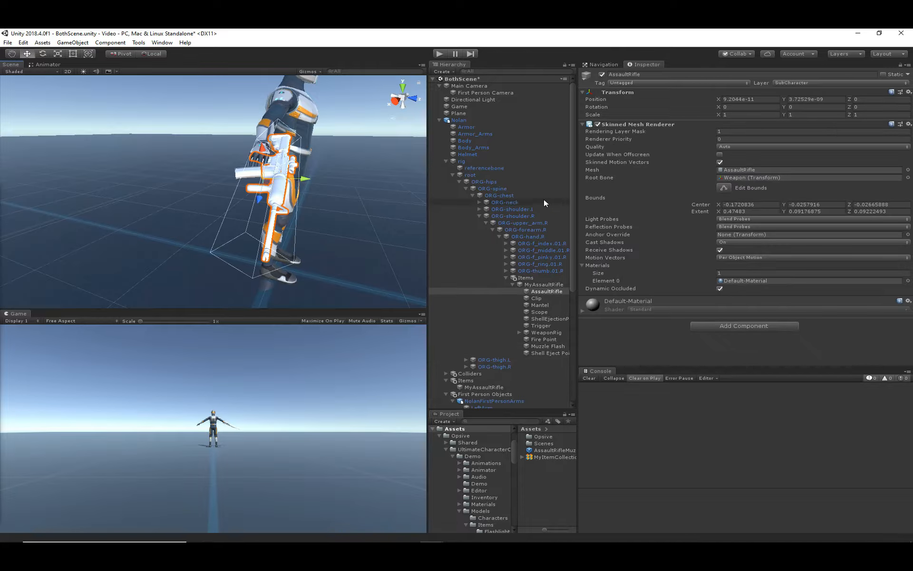
click(548, 340)
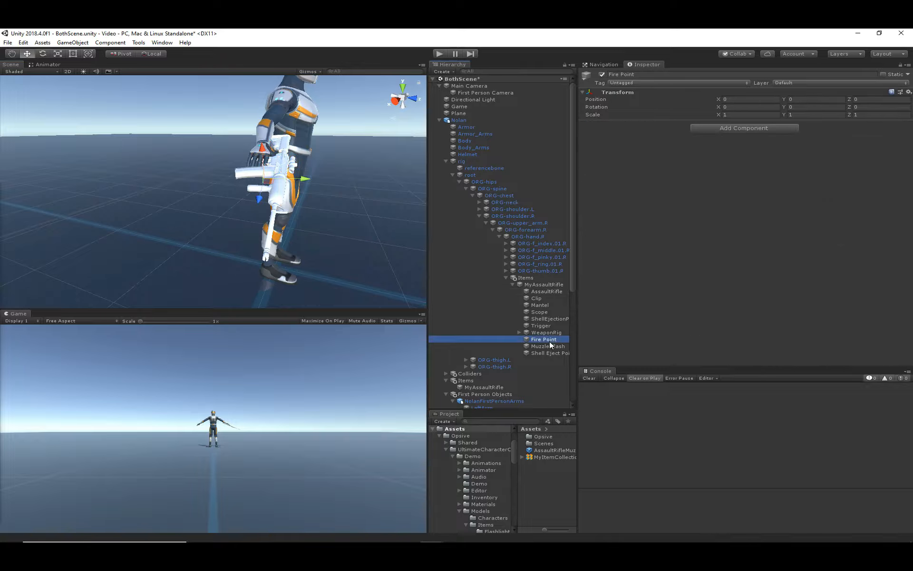
click(909, 91)
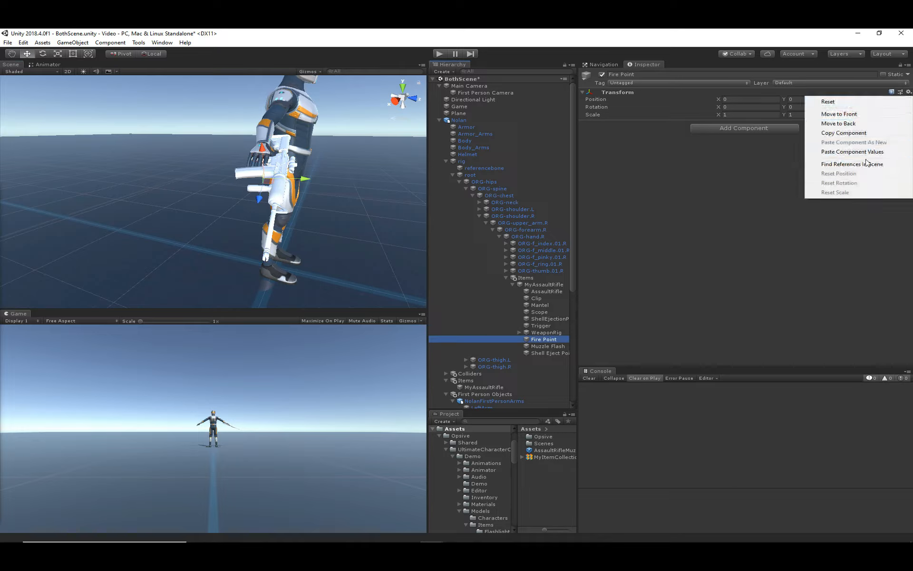
click(853, 151)
click(546, 346)
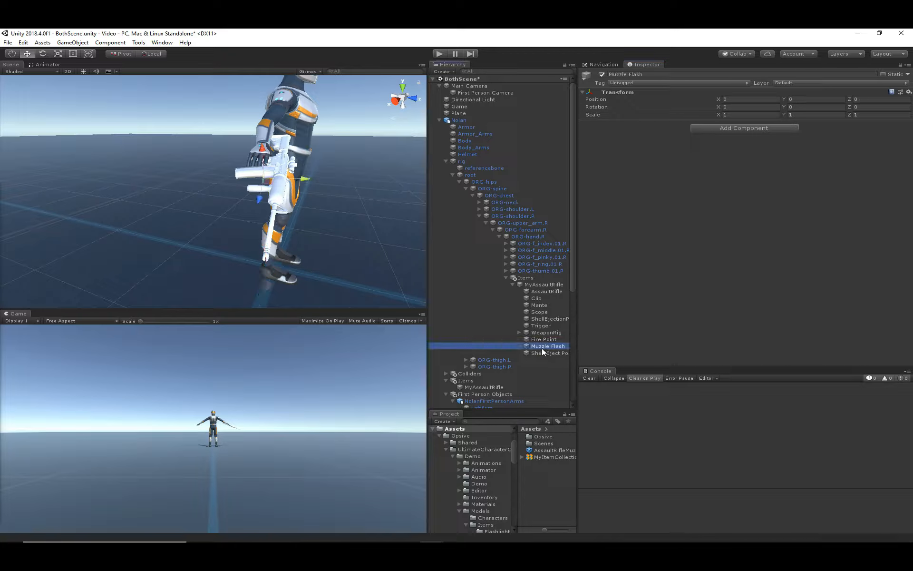
click(909, 92)
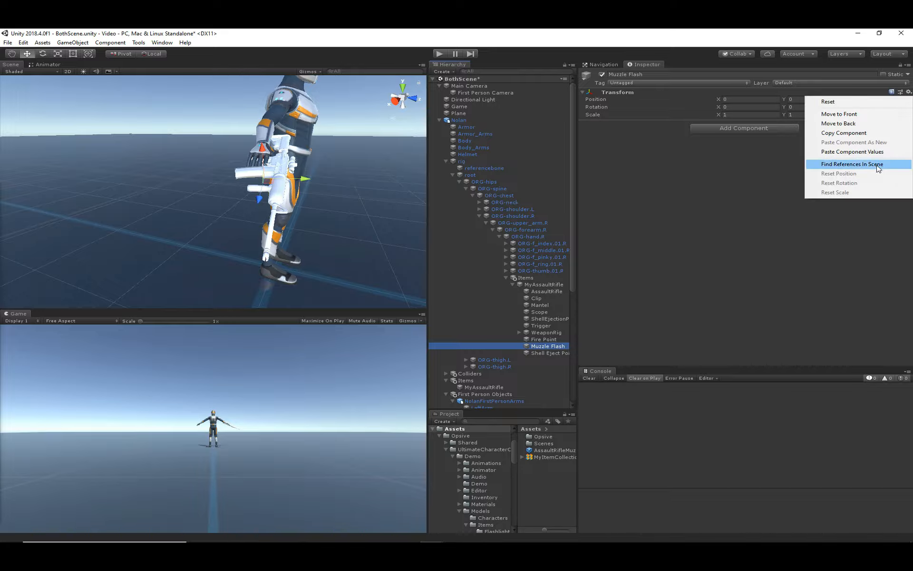
click(852, 152)
click(560, 524)
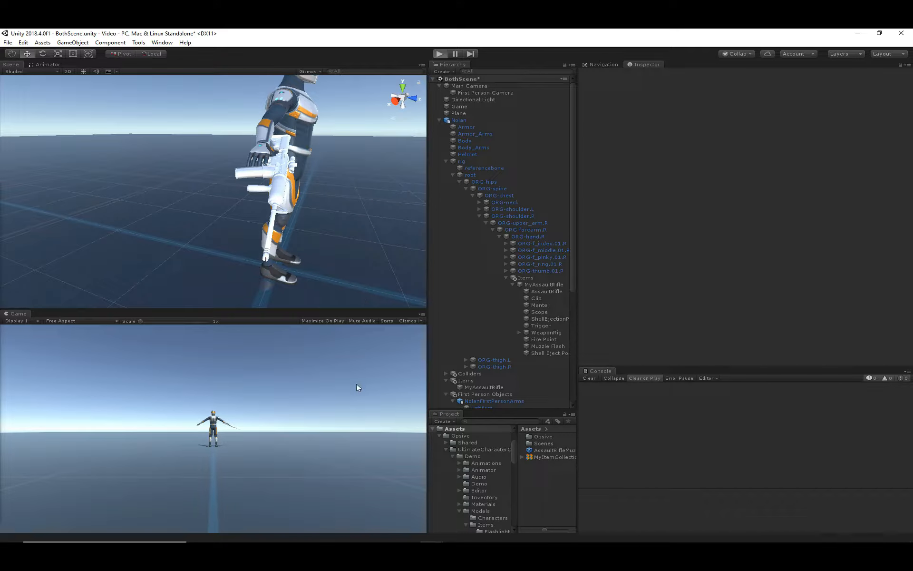
Step: Run the scene and test-fire the rifle in third person with the scene view aimed at the barrel, and release the game view
key(ctrl+p)
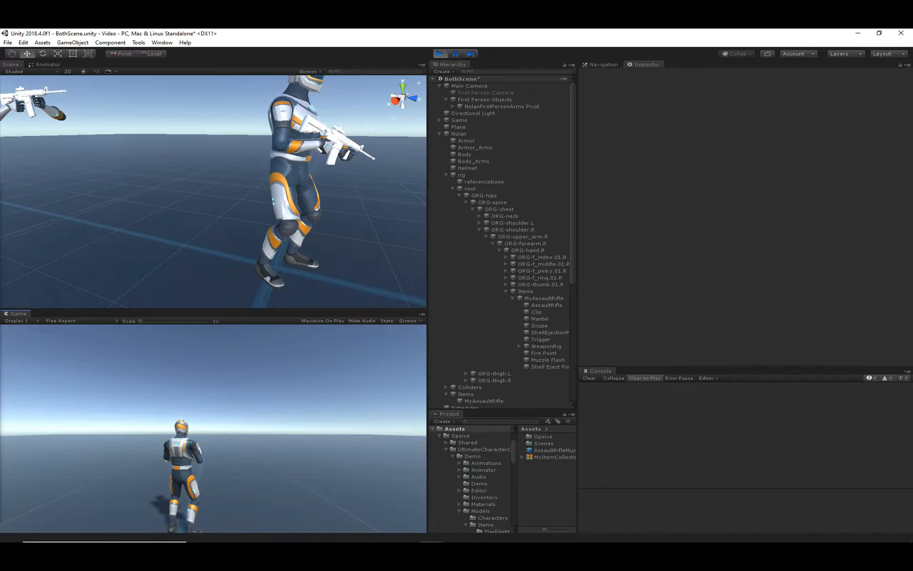
alt+drag(218, 175, 222, 126)
right_drag(222, 125, 339, 167)
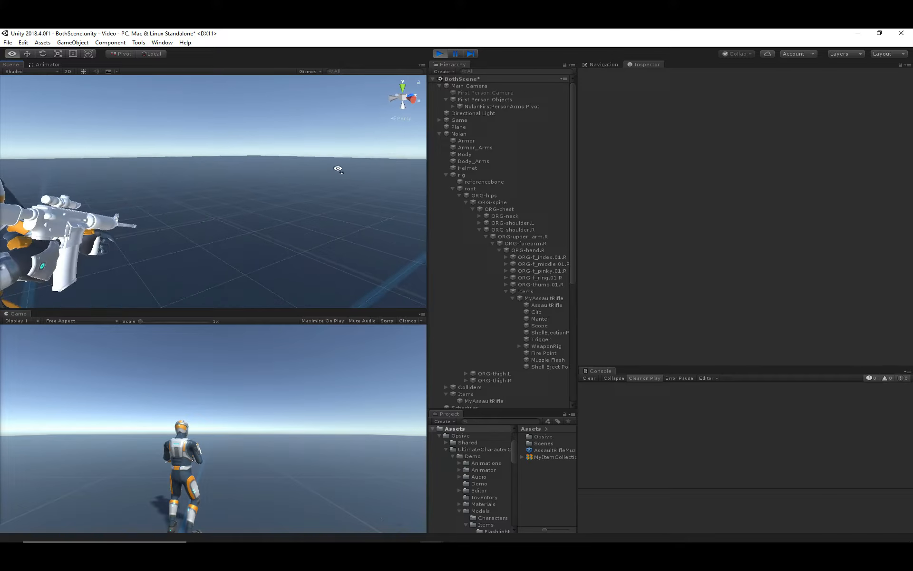
click(257, 381)
click(213, 428)
click(213, 428)
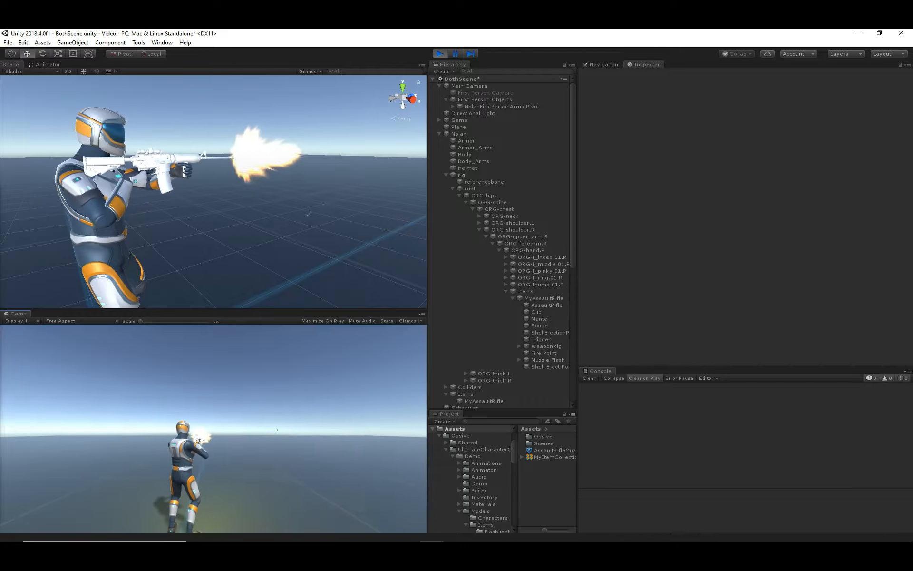
click(213, 429)
key(Escape)
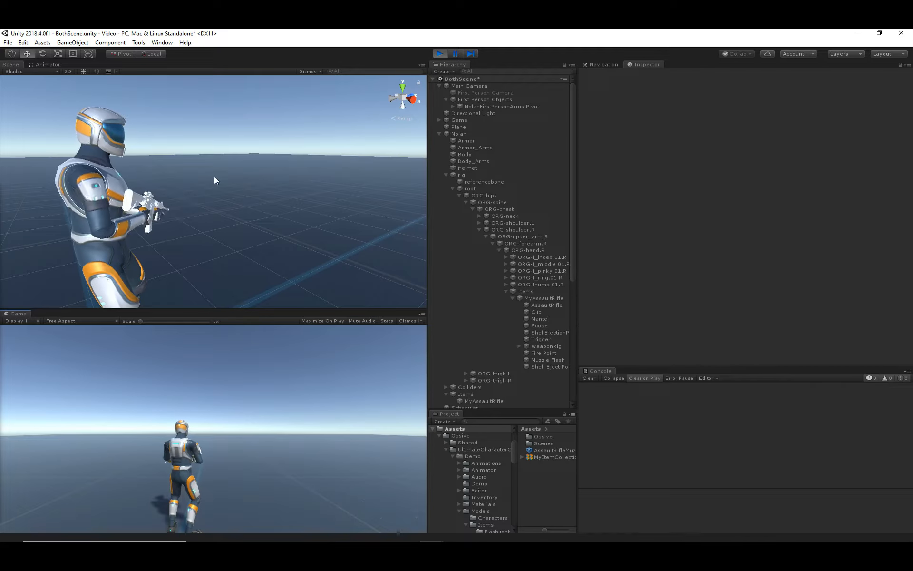
Step: Move the third-person rifle's Shell Eject Point to about X -0.029 and Y 0.081, and copy its Transform component
click(152, 207)
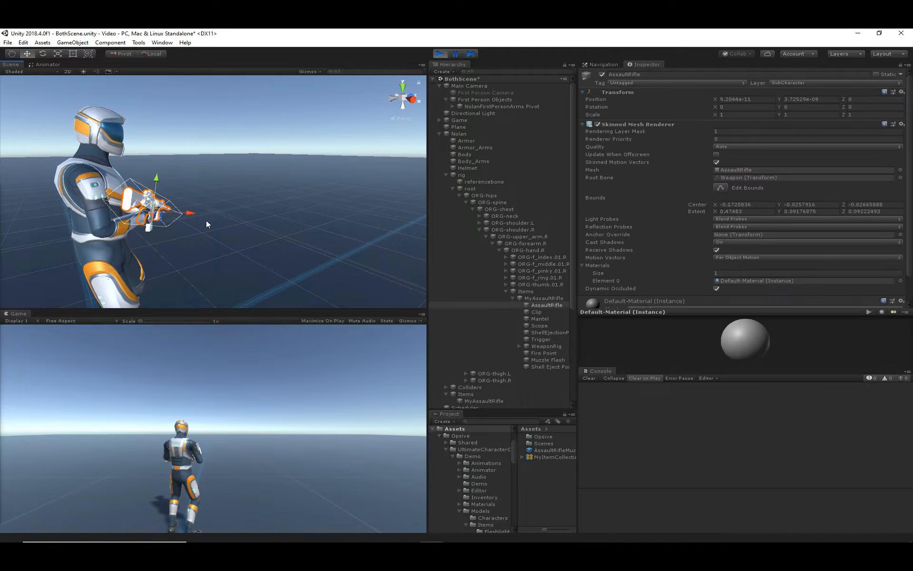
click(544, 367)
scroll(176, 187, up, 3)
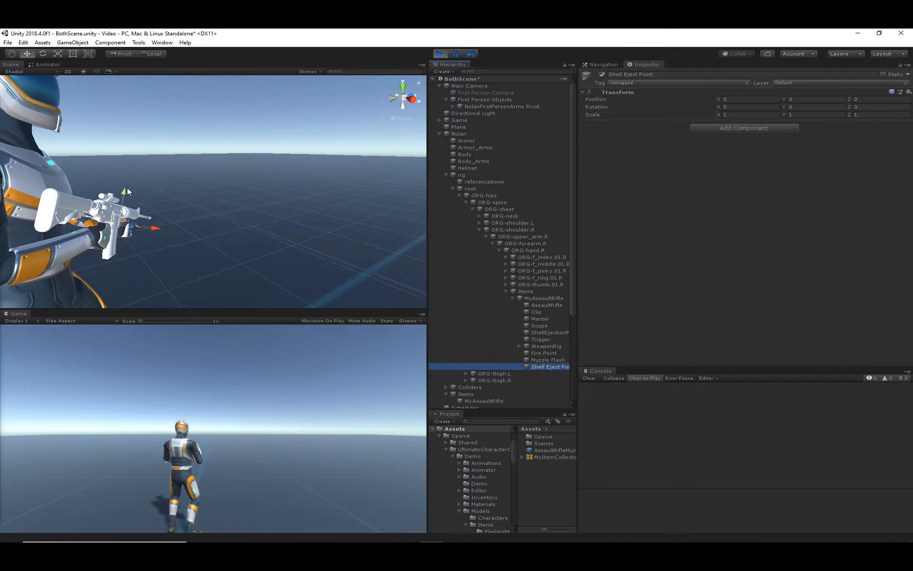
drag(127, 188, 287, 241)
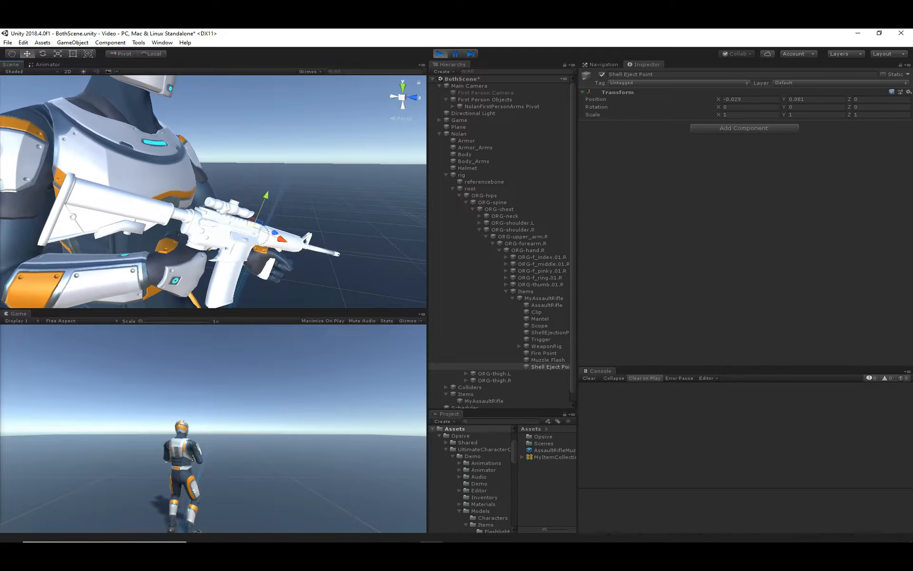
click(909, 92)
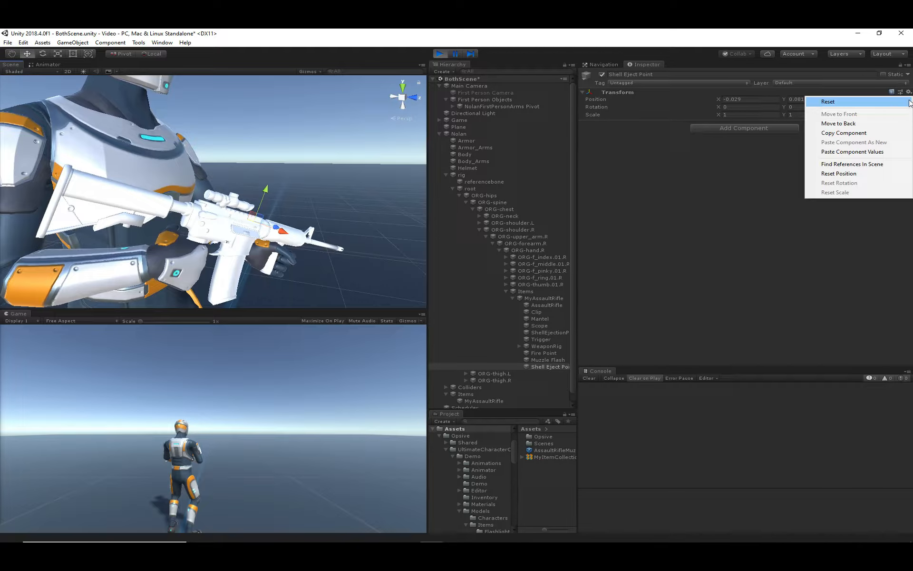
click(856, 136)
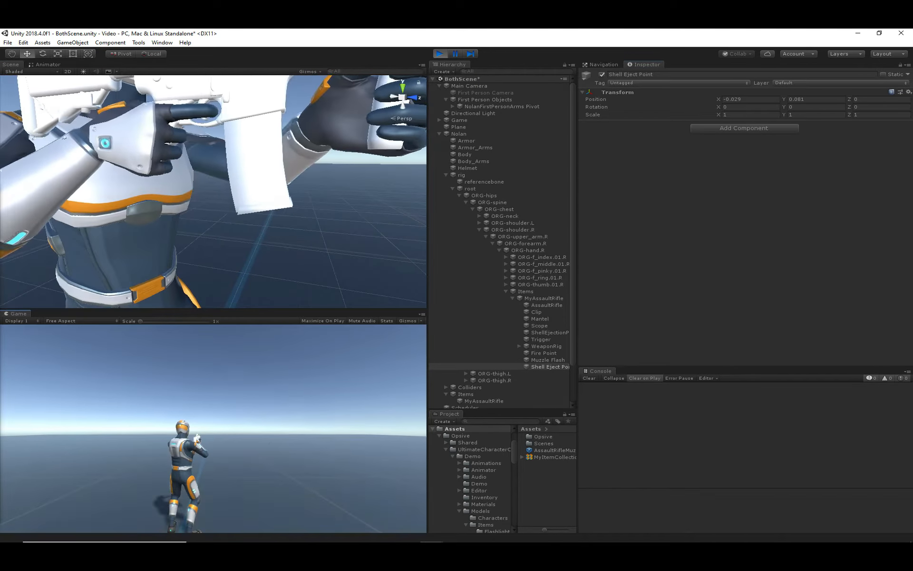
Step: Exit play mode and paste the copied Transform values onto the third-person and first-person Shell Eject Points
click(441, 52)
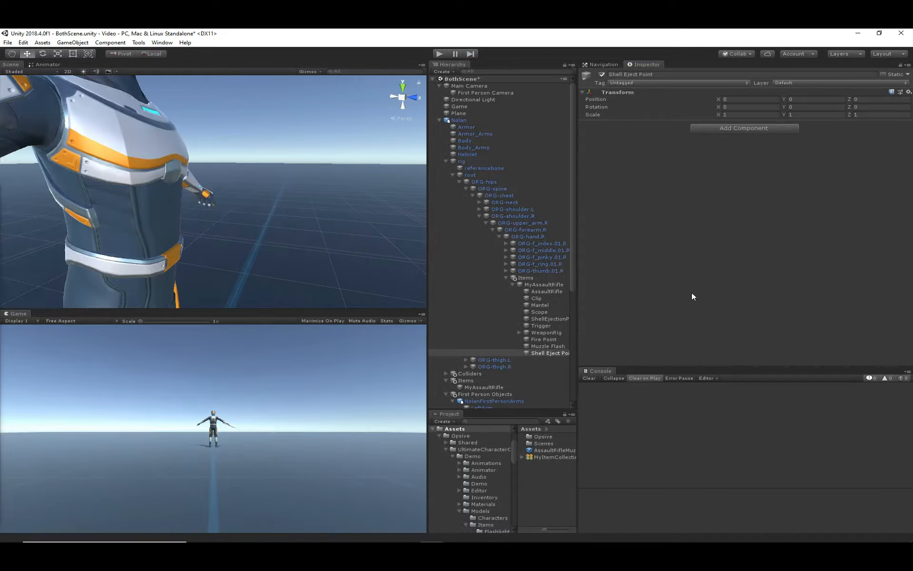
click(908, 92)
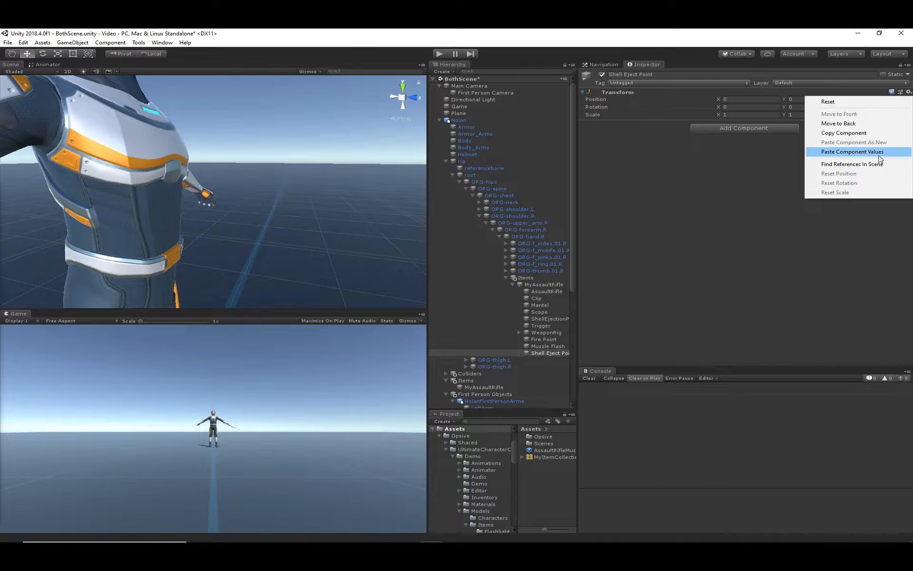
click(856, 152)
scroll(510, 361, down, 5)
scroll(513, 359, down, 3)
click(562, 392)
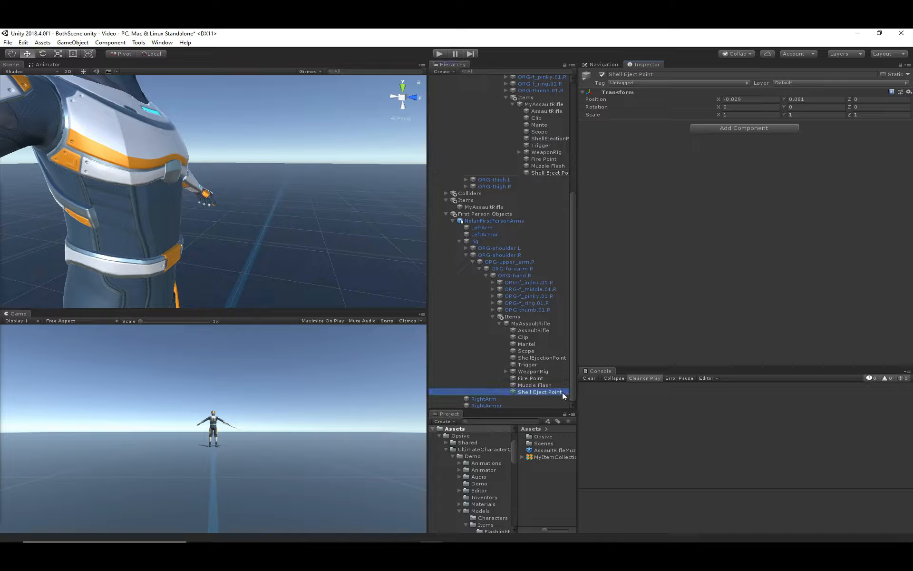
click(908, 92)
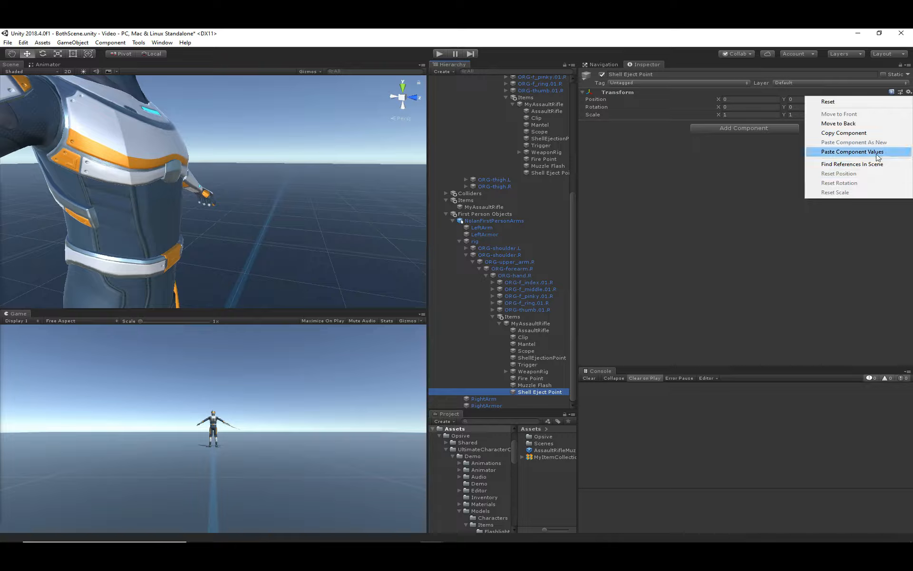
click(878, 155)
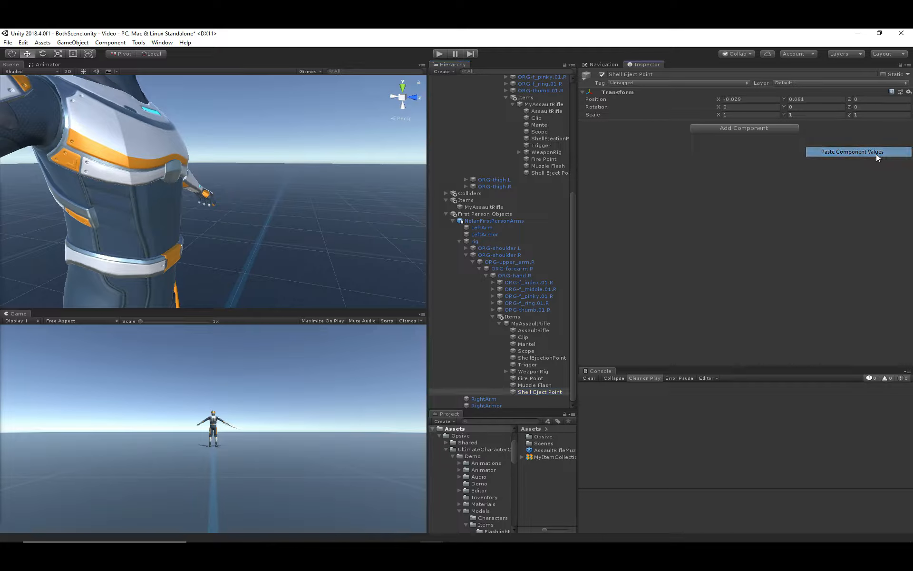
Step: Run the scene to check the rifle in first- and third-person views, and exit play mode
click(440, 54)
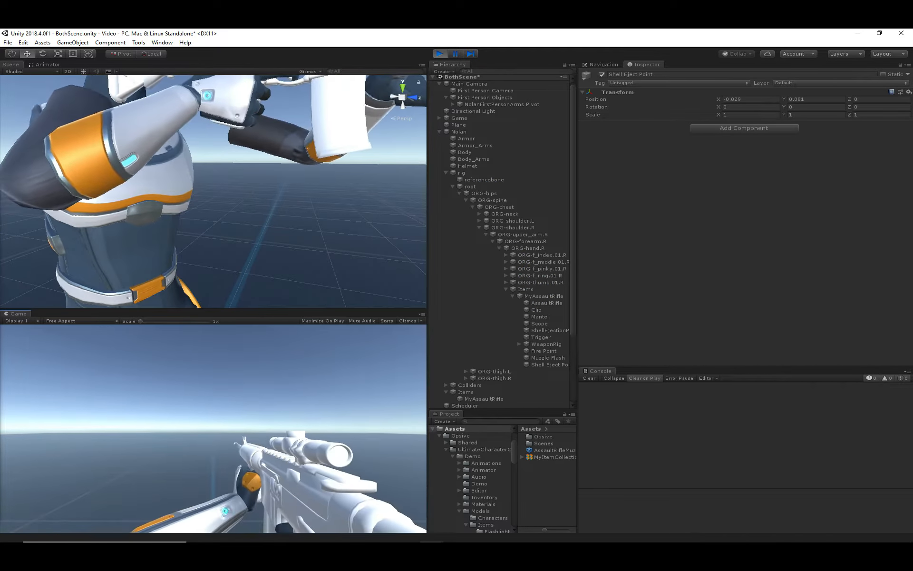
key(v)
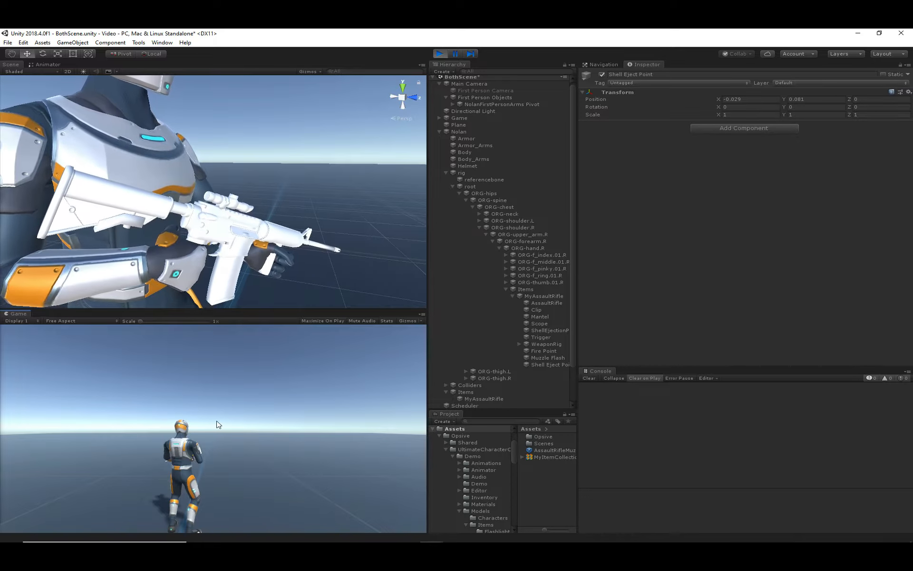
click(441, 54)
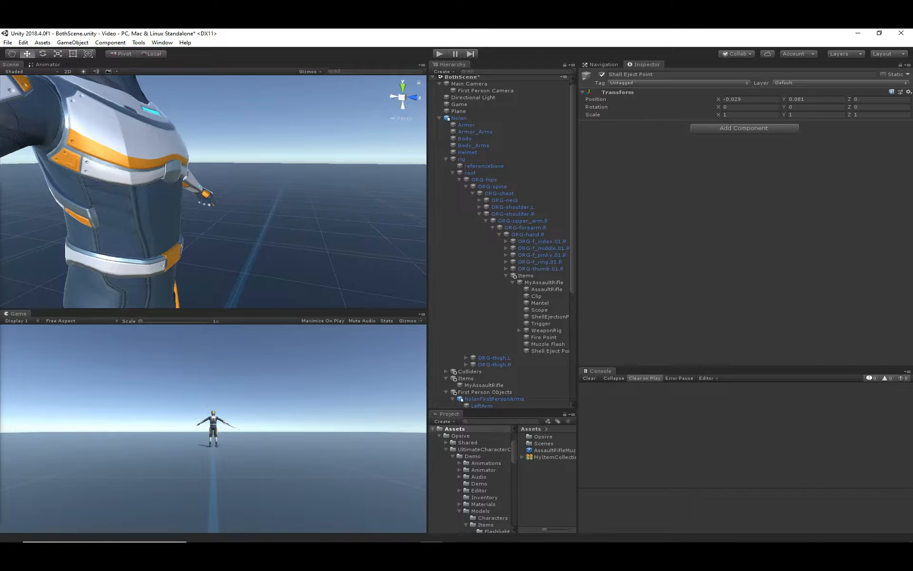
Step: Add the UI monitors to the scene from the Character Manager's scene setup, and move the manager window out of the way
drag(0, 198, 215, 194)
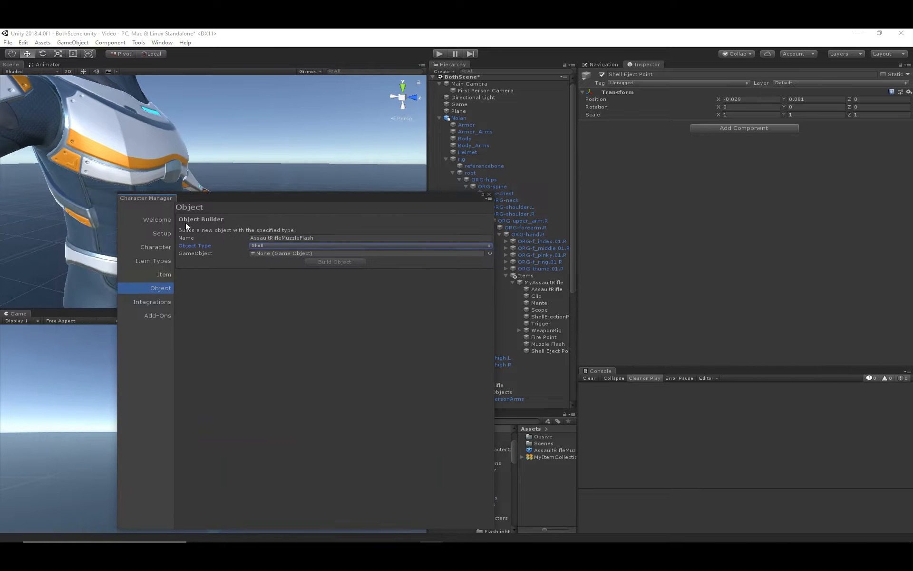
click(155, 233)
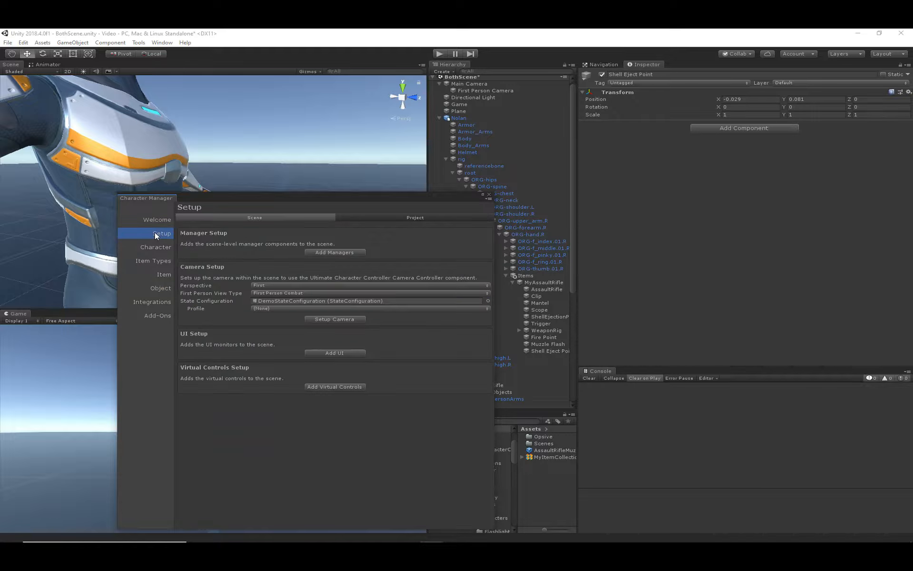
click(330, 353)
drag(462, 196, 0, 196)
Step: Set the UI icon of the MyAssaultRifle item under Nolan's Items to the AssaultRifleIcon sprite
scroll(524, 308, down, 1)
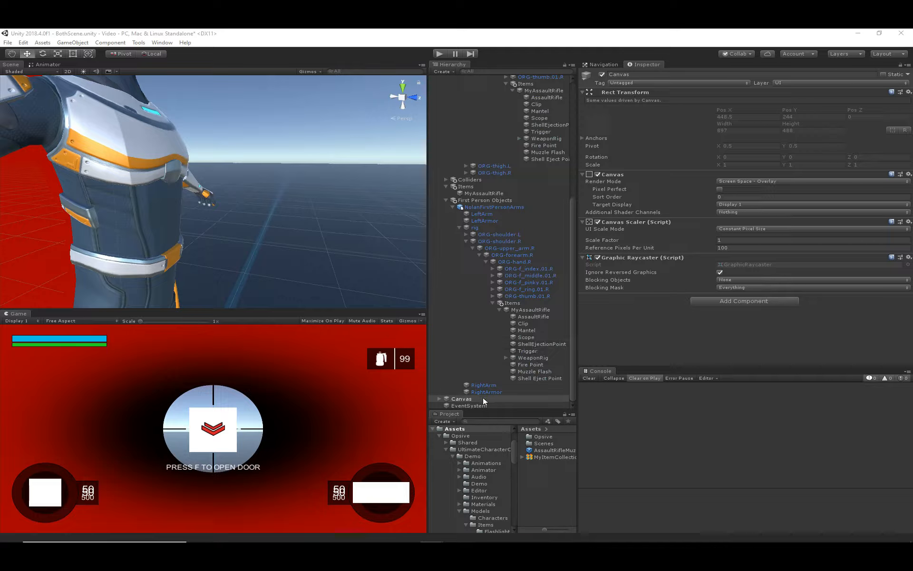
click(481, 193)
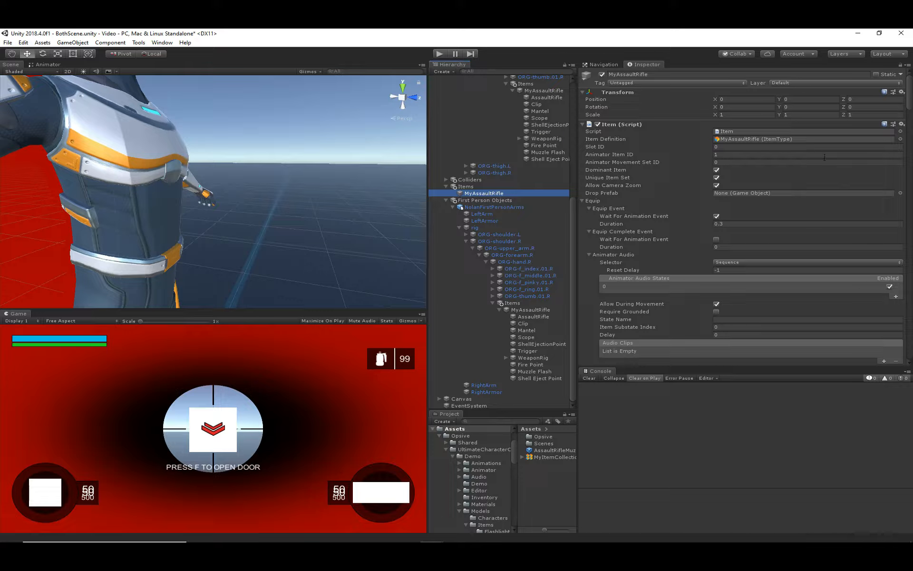
scroll(801, 258, down, 8)
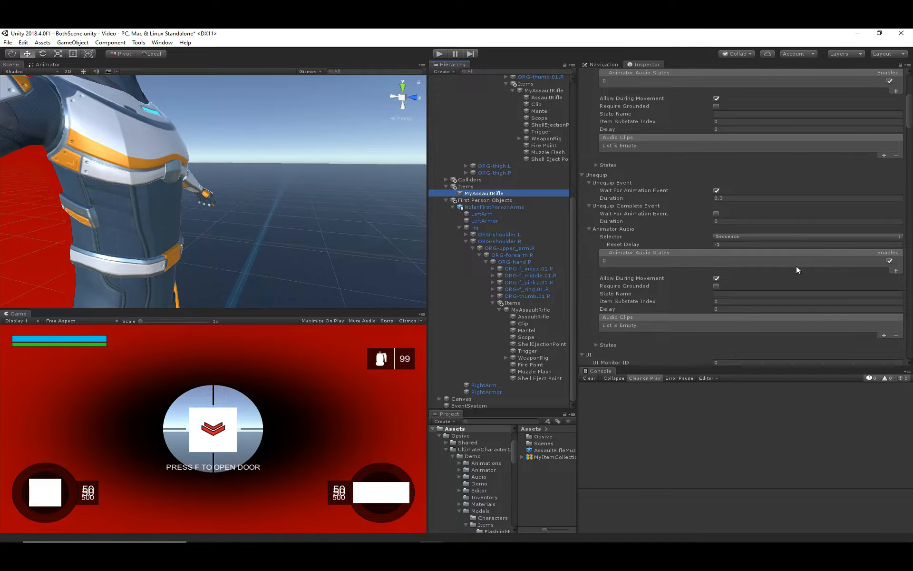
scroll(798, 266, down, 5)
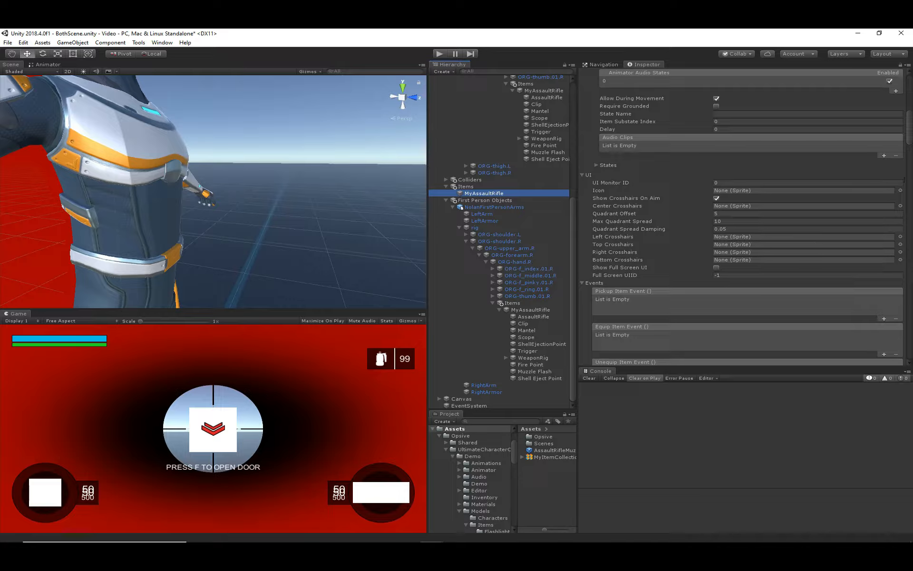
click(900, 191)
text(assault)
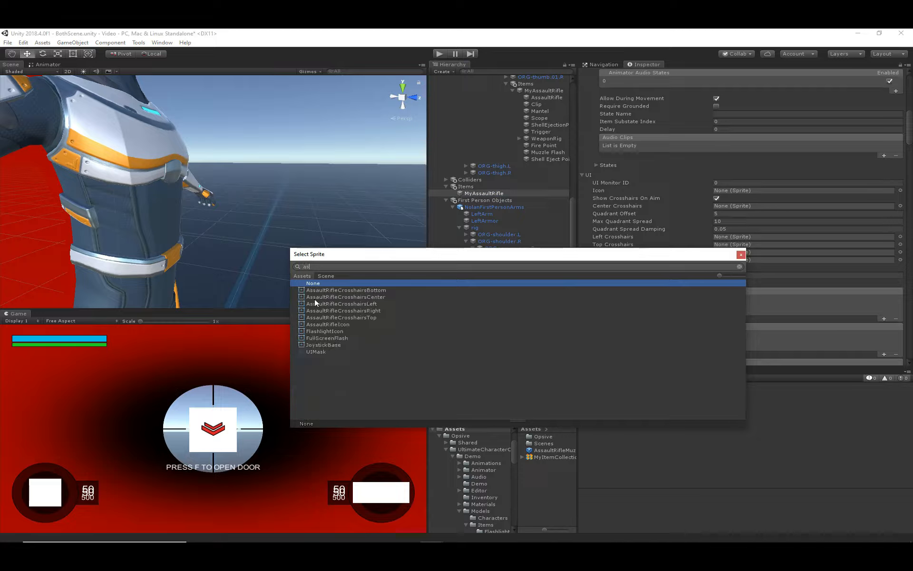
double_click(320, 324)
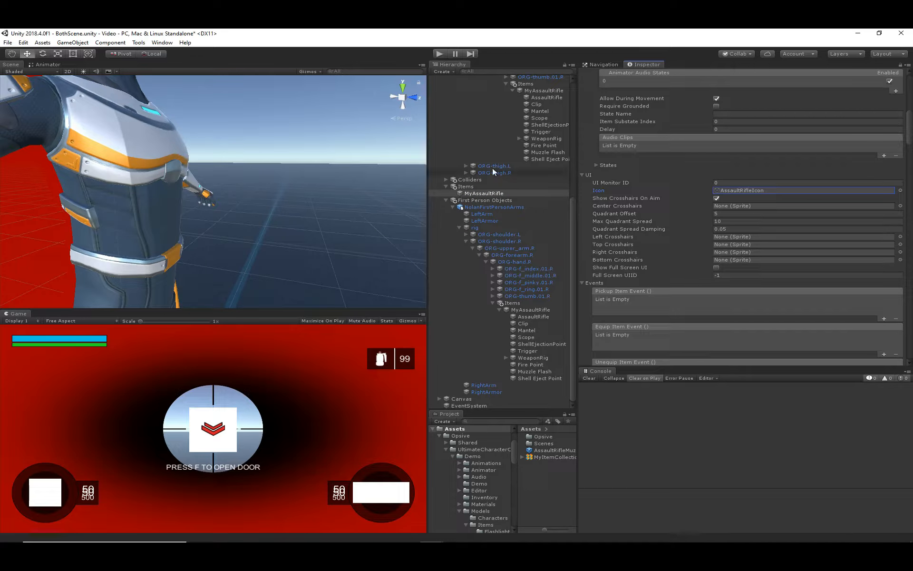
Step: Run the scene, fire the rifle to check its icon and ammo display in the UI, and exit play mode
click(439, 53)
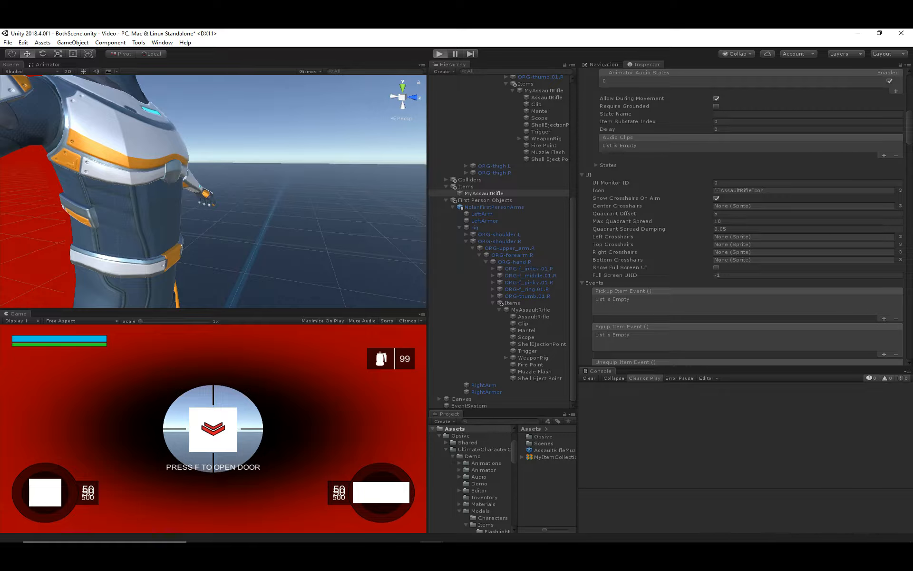
click(214, 428)
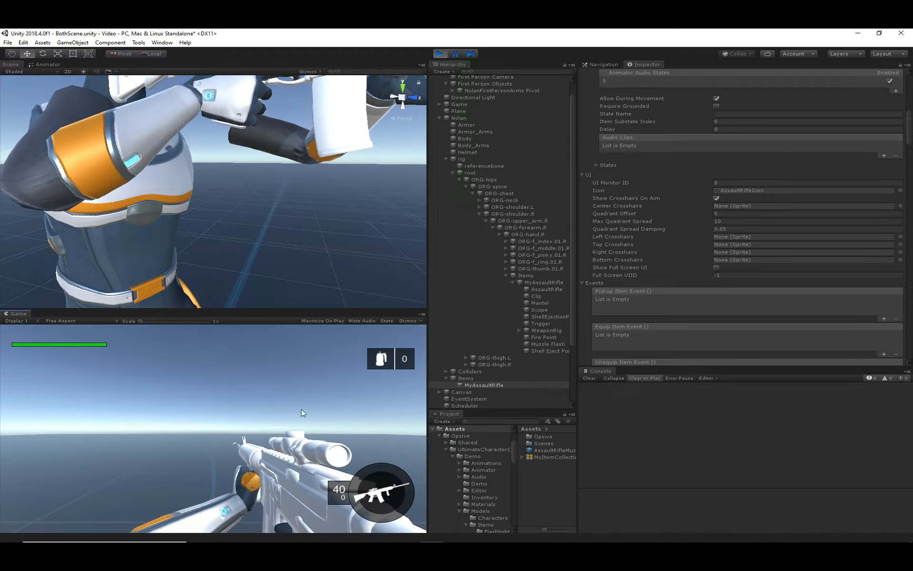
click(438, 55)
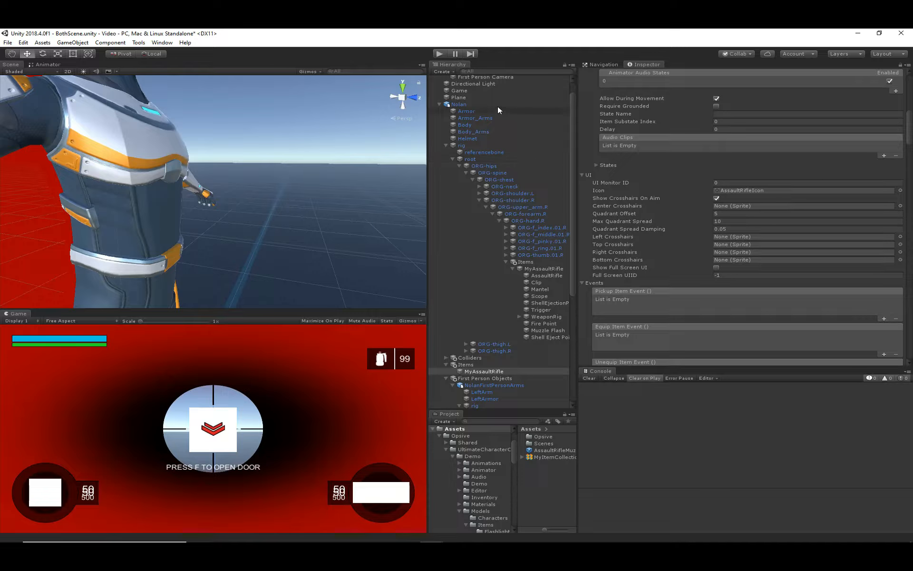
Step: Set the MyAssaultRifleBullet amount in the Default Loadout of Nolan's Inventory to 500, and collapse Nolan's hierarchy
click(504, 104)
scroll(689, 271, down, 15)
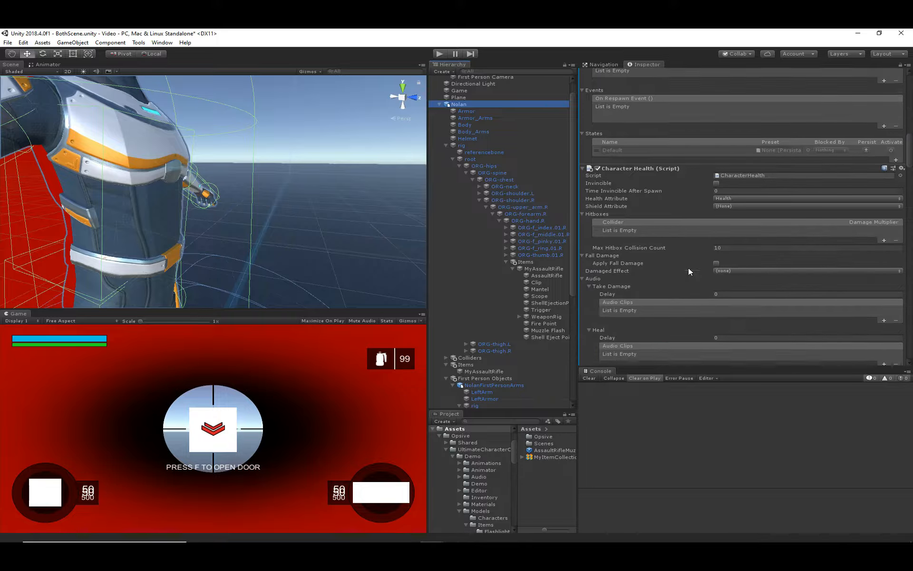
scroll(689, 273, down, 8)
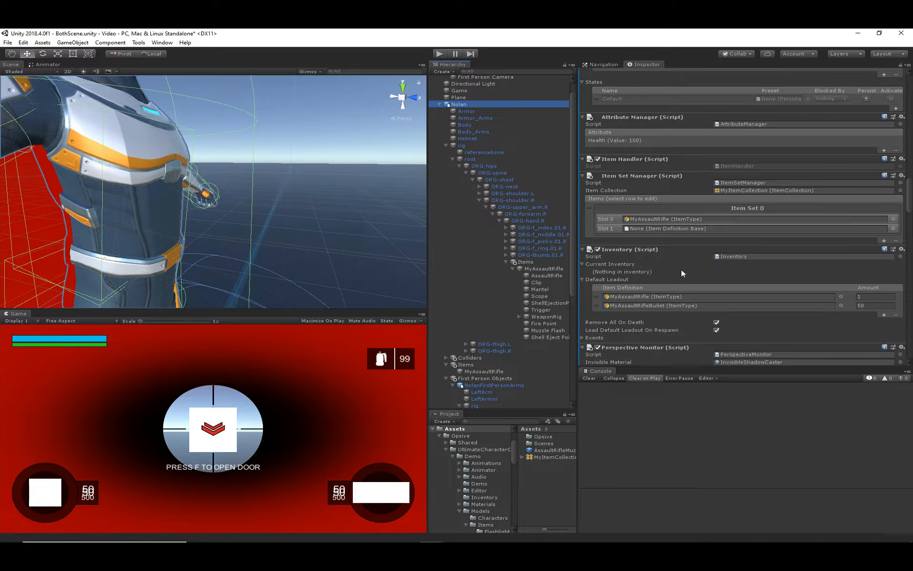
click(875, 305)
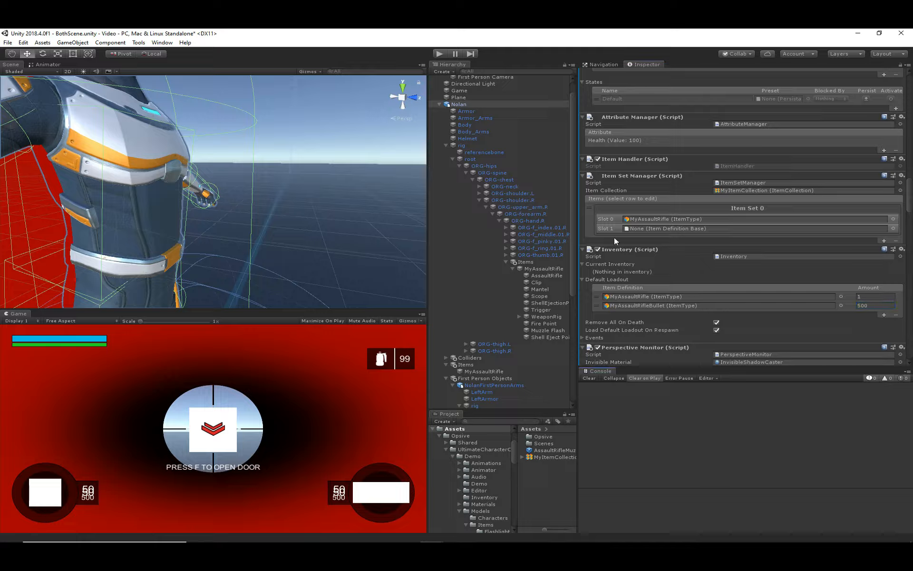
click(453, 104)
click(439, 104)
ctrl+click(447, 122)
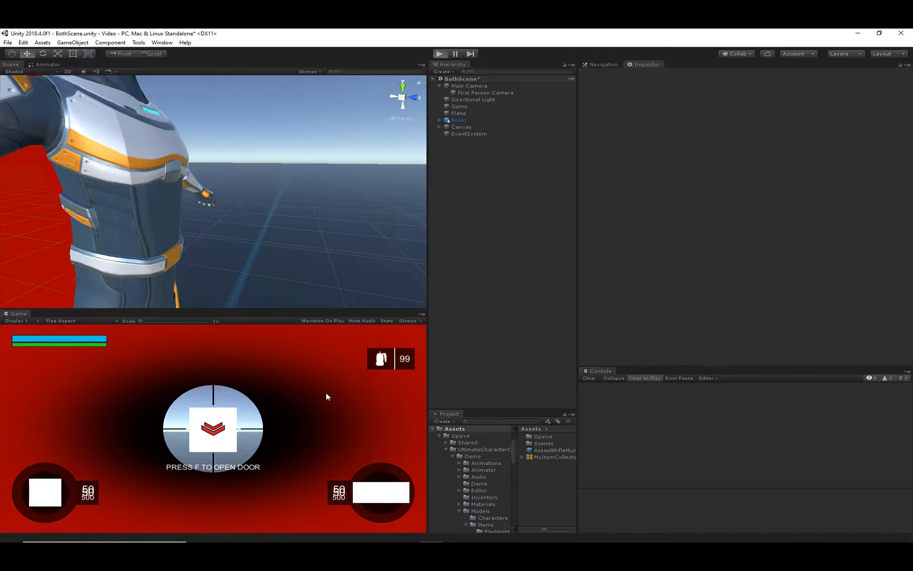
Step: Run the scene, fire and reload the rifle twice to check the reload in both views, and exit play mode
key(ctrl+p)
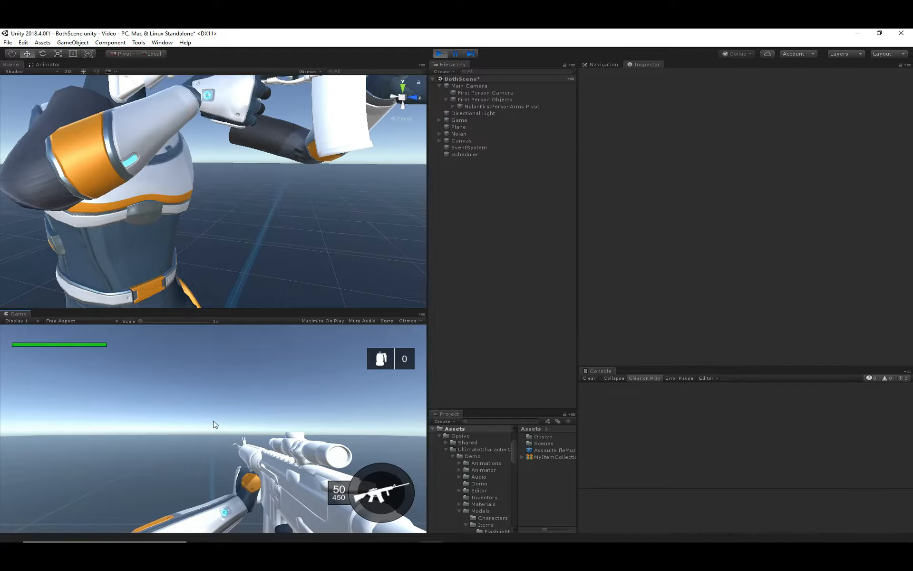
middle_drag(245, 217, 298, 227)
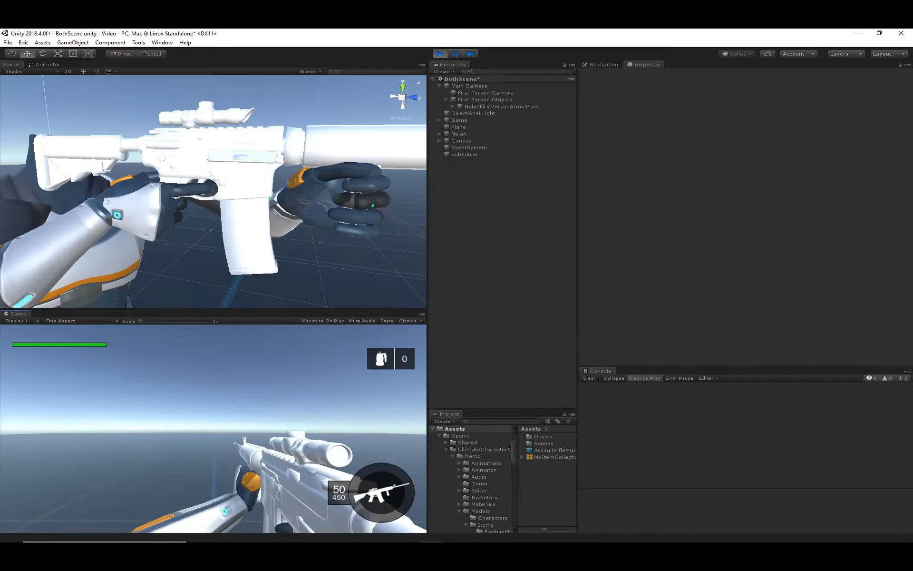
click(214, 429)
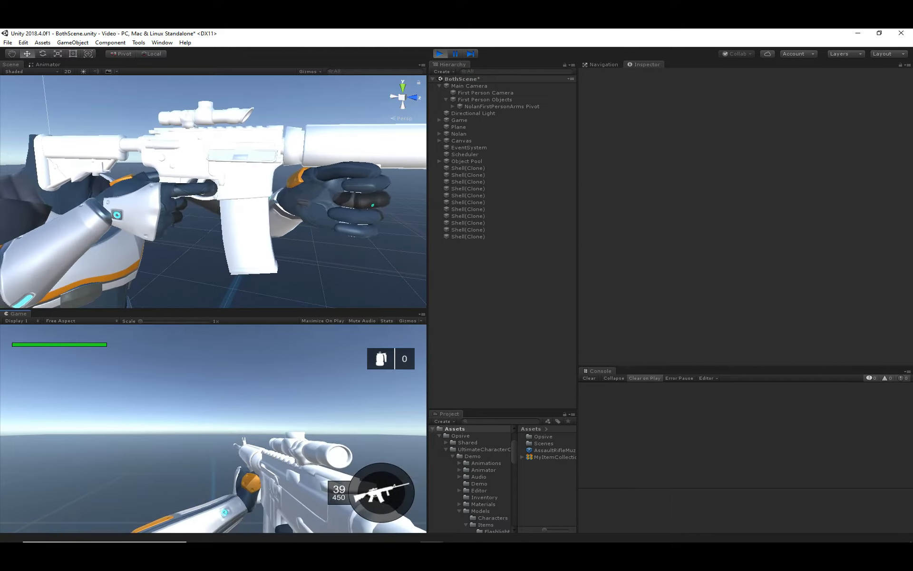
key(r)
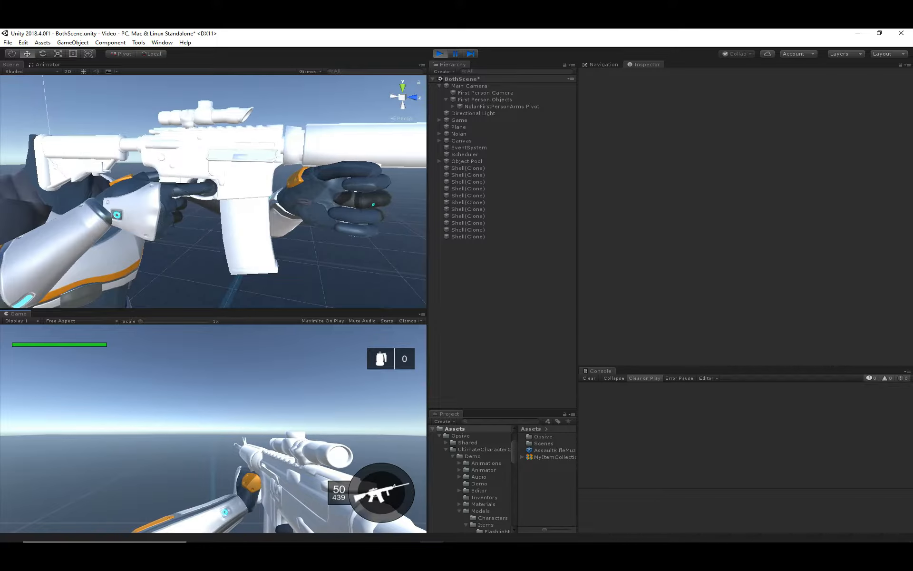
click(214, 429)
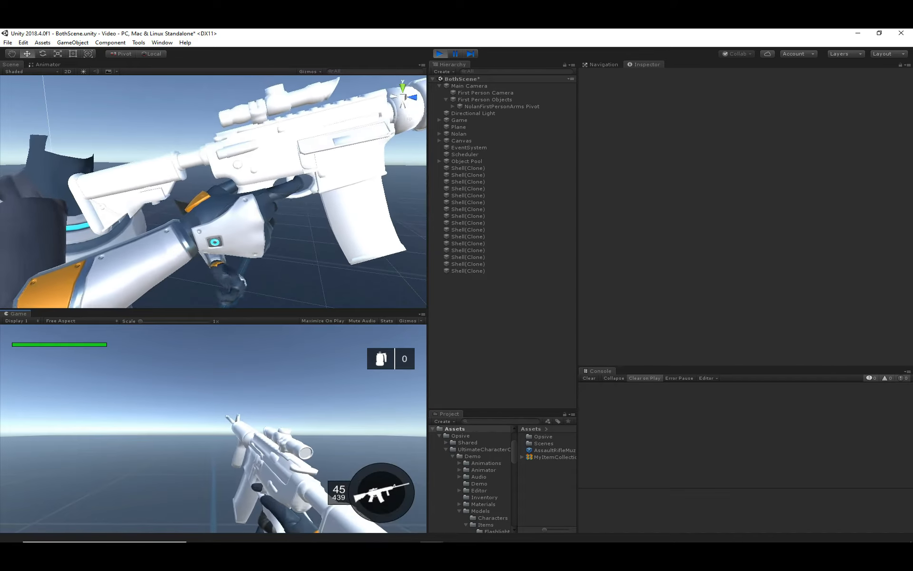
key(r)
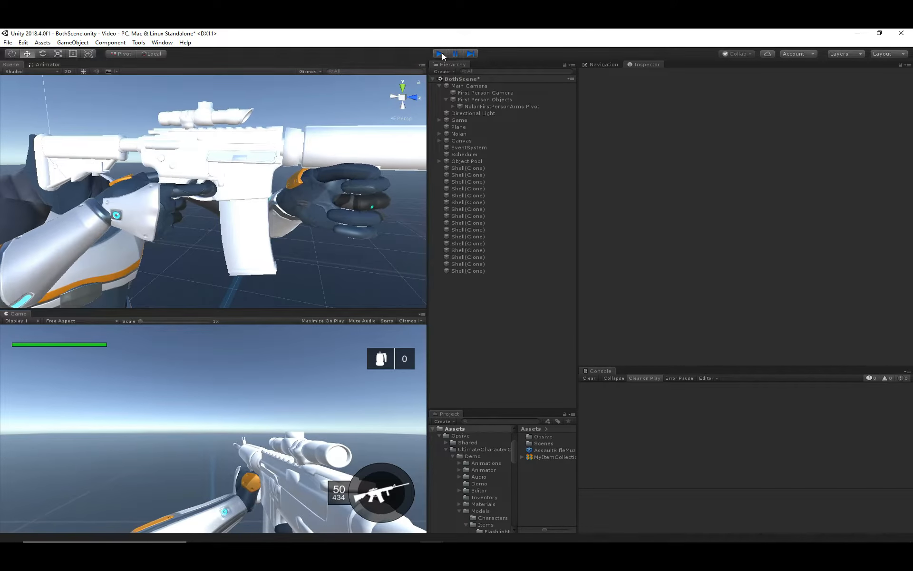
click(440, 53)
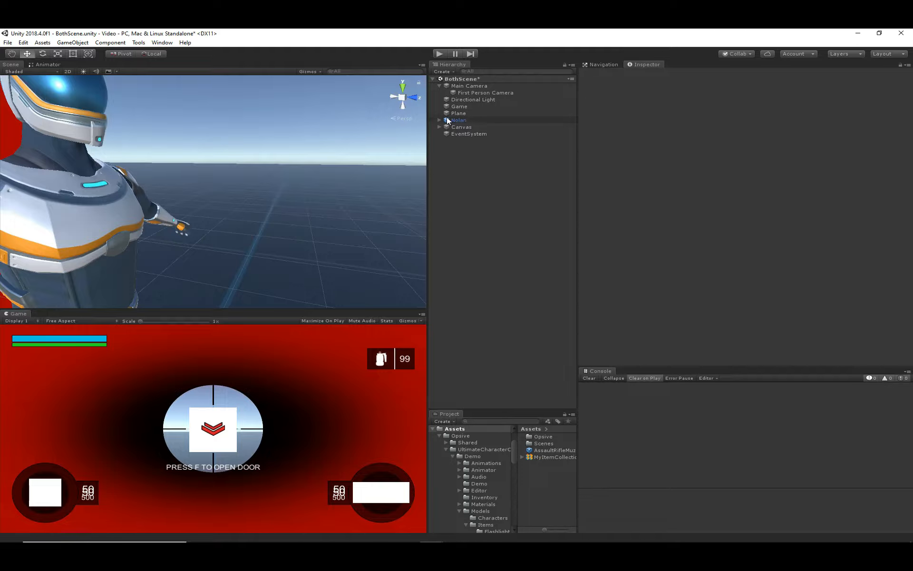
Step: Select the MyAssaultRifle item under Nolan's Items and bring up its Shootable Weapon settings
click(438, 120)
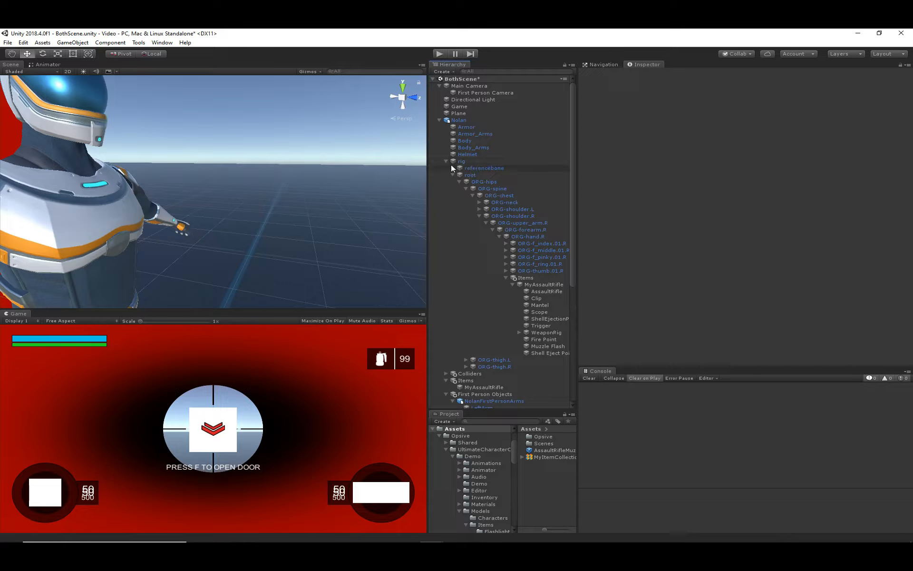
click(487, 386)
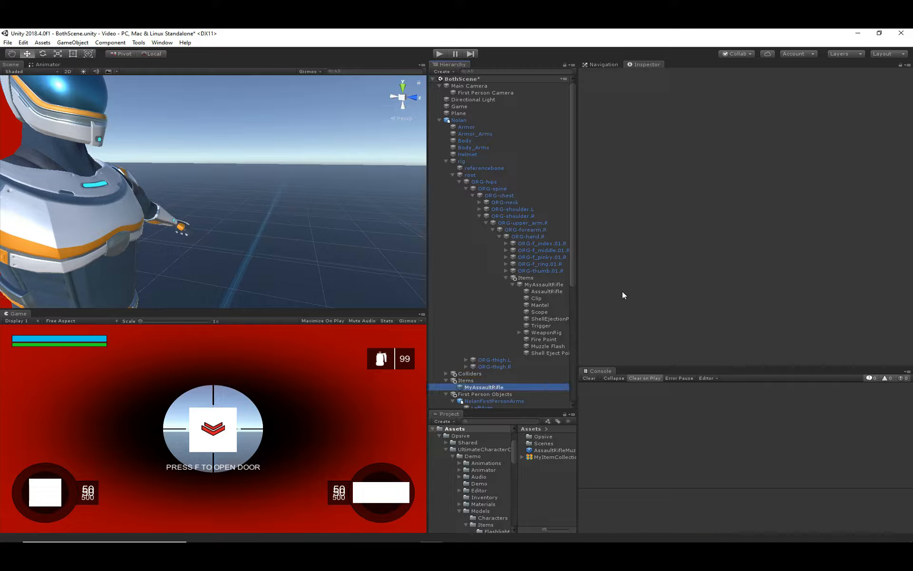
scroll(675, 282, down, 15)
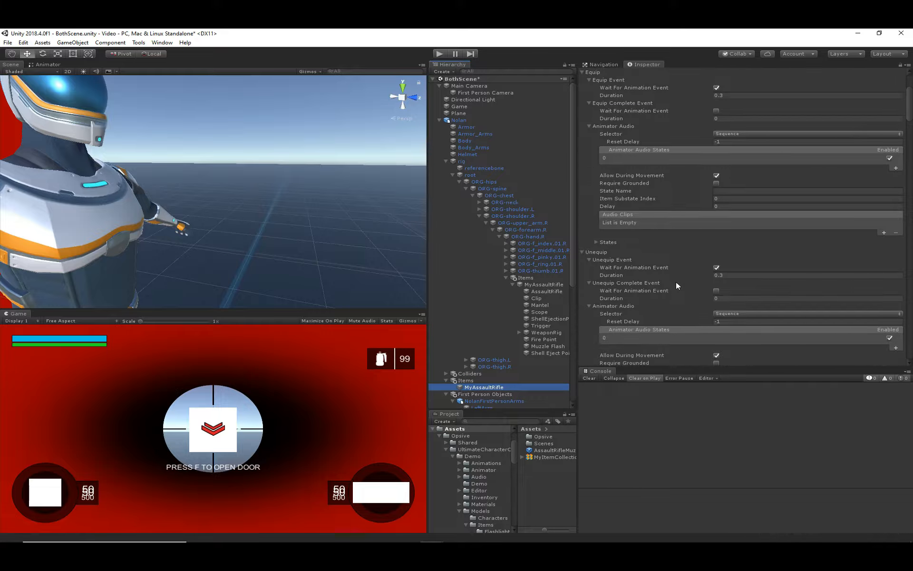
scroll(684, 277, down, 15)
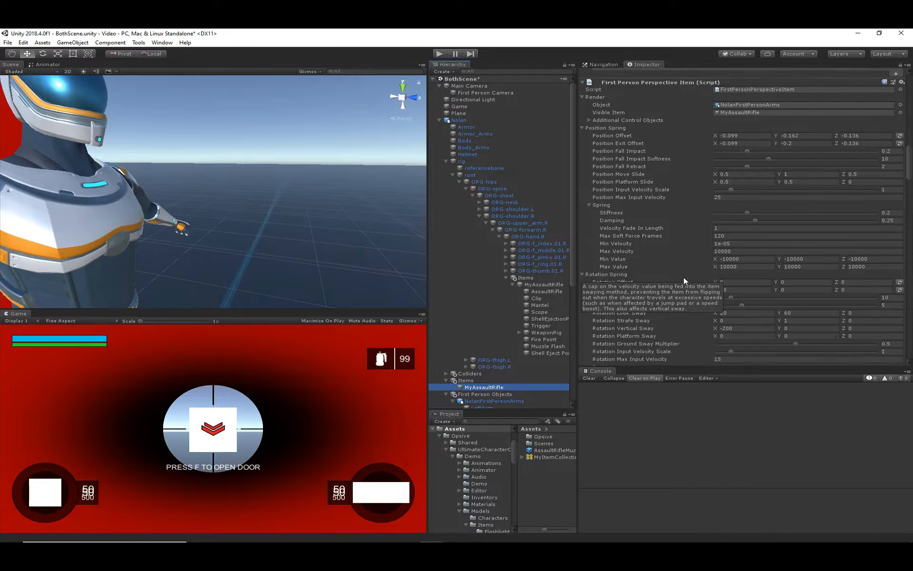
scroll(684, 277, down, 12)
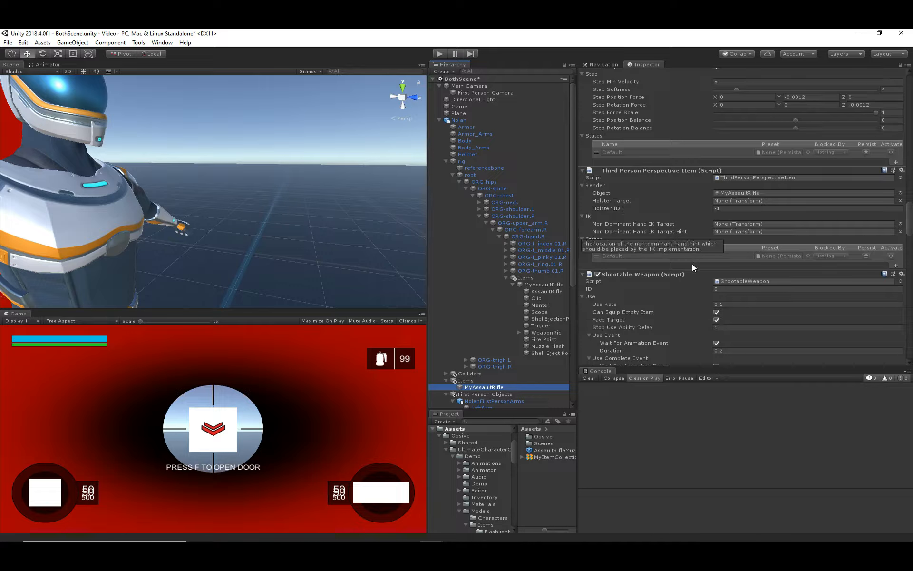
scroll(692, 263, down, 6)
scroll(692, 268, down, 3)
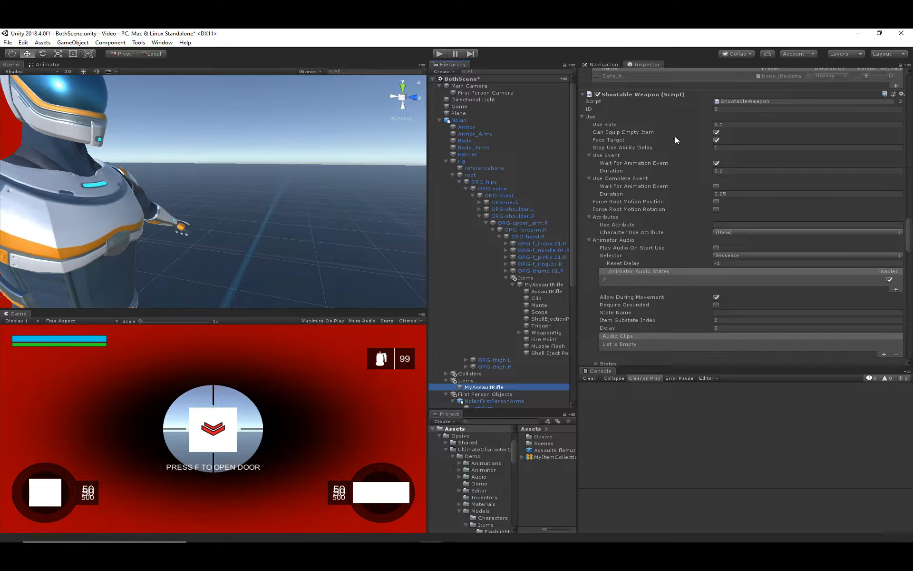
Step: Enable Reload Detach Attach Clip in the Reload settings of MyAssaultRifle's Shootable Weapon component
scroll(677, 295, down, 9)
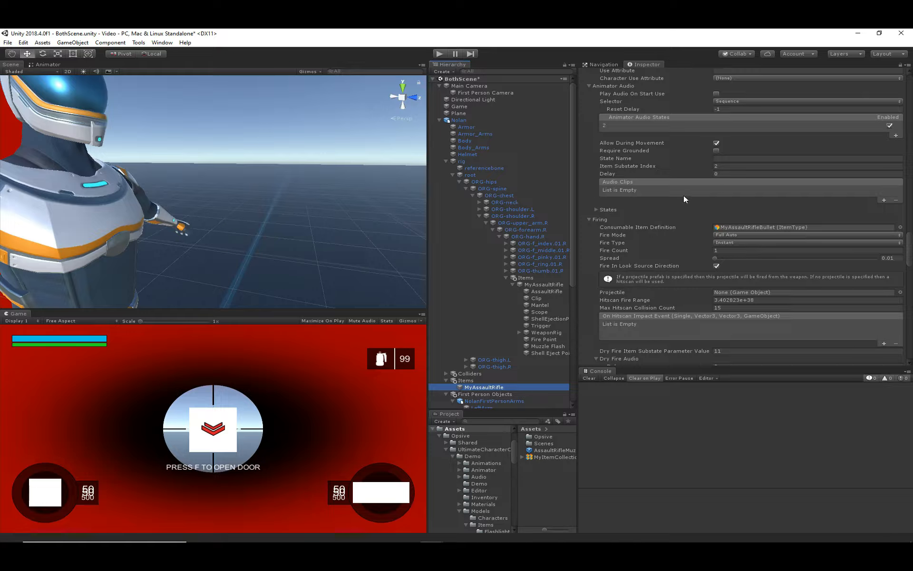
scroll(705, 283, down, 10)
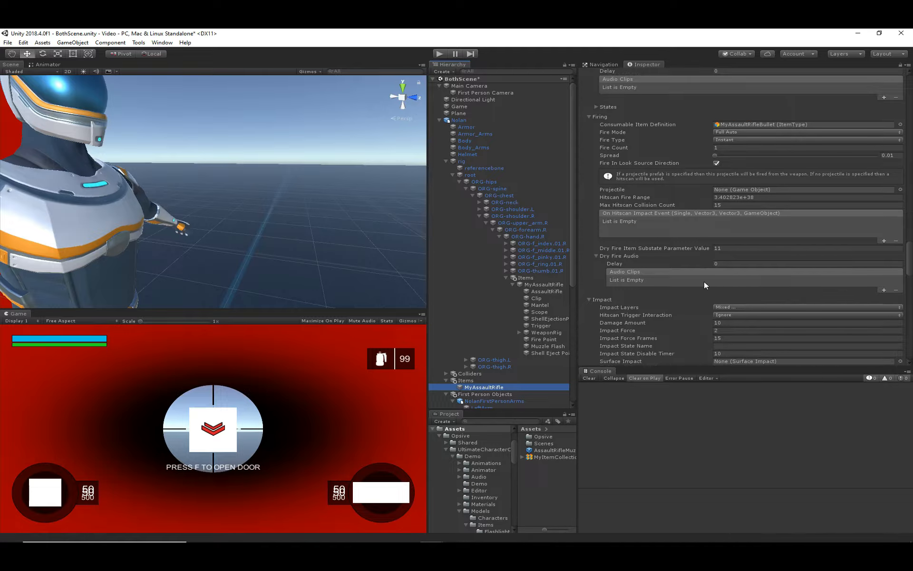
scroll(704, 284, down, 7)
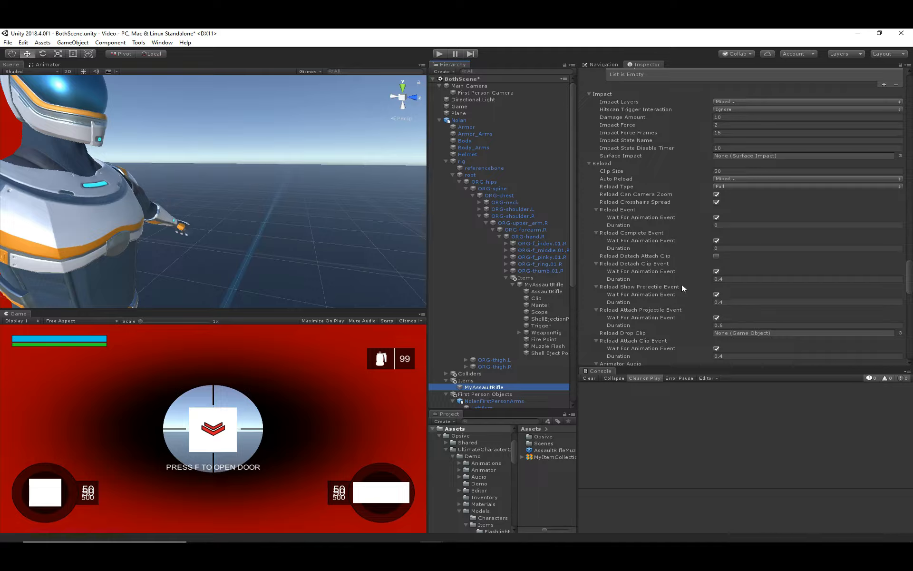
click(624, 256)
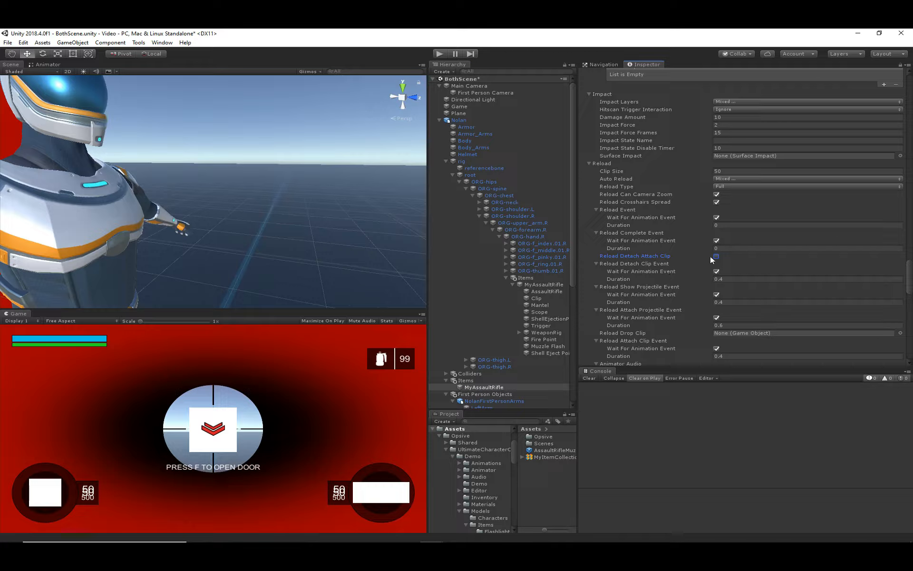
Step: Assign the first-person rifle's Clip object as the Reloadable Clip in First Person Shootable Weapon Properties
scroll(683, 326, down, 5)
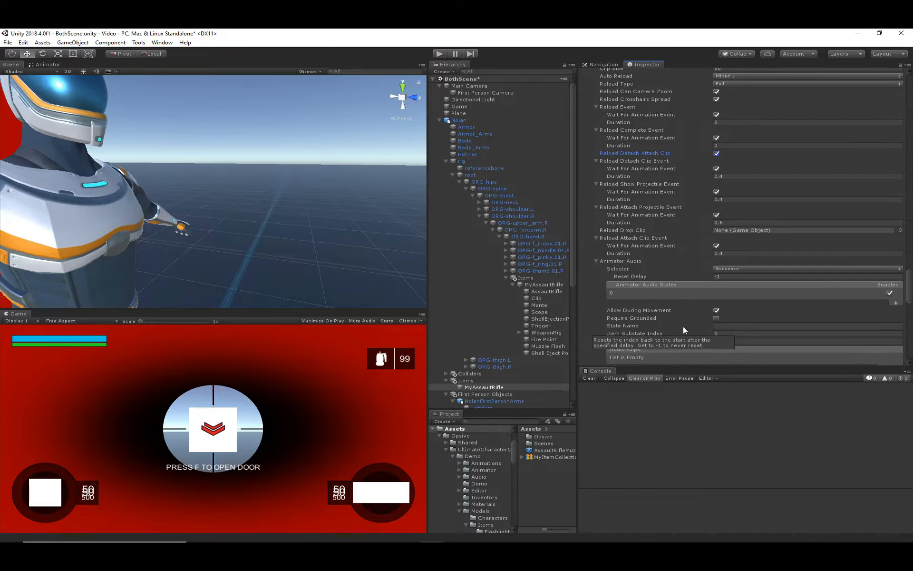
scroll(683, 326, down, 5)
scroll(683, 327, down, 11)
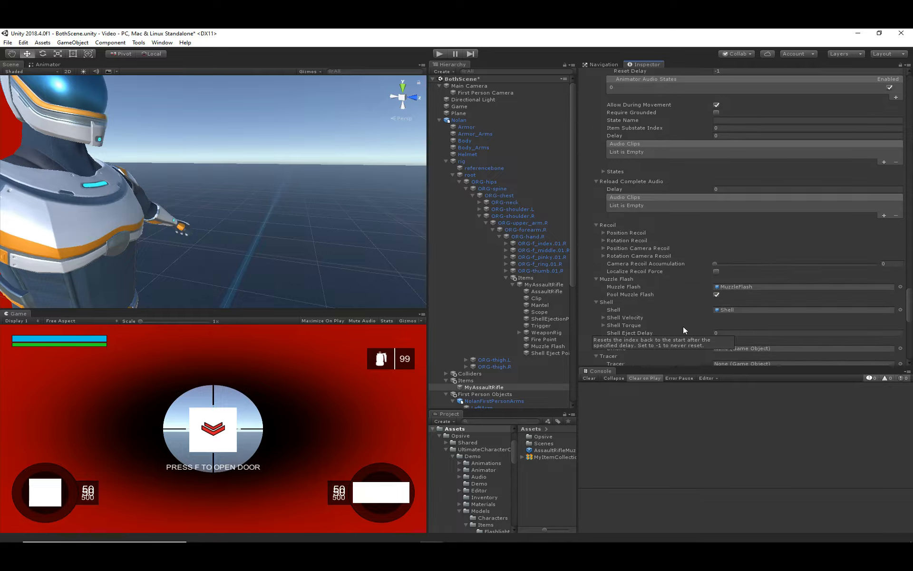
scroll(683, 330, down, 4)
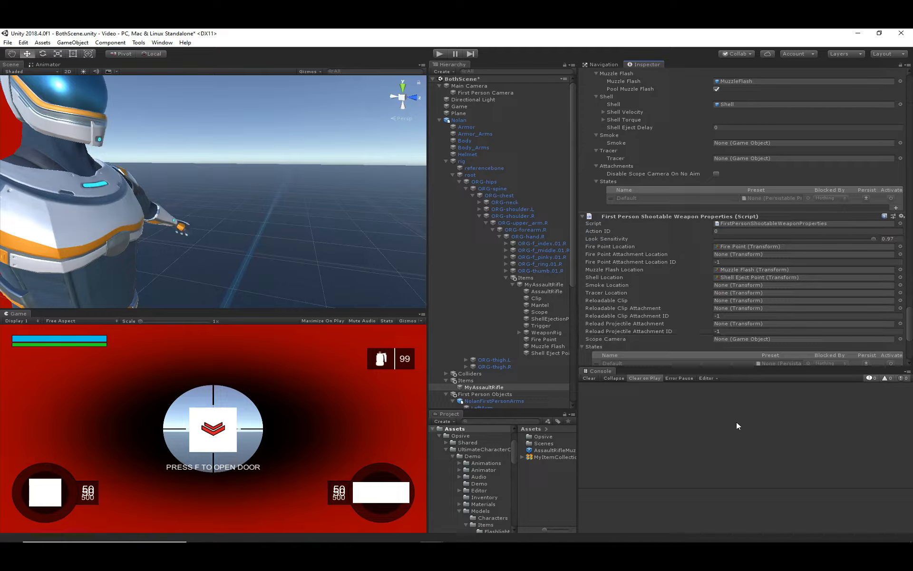
click(609, 300)
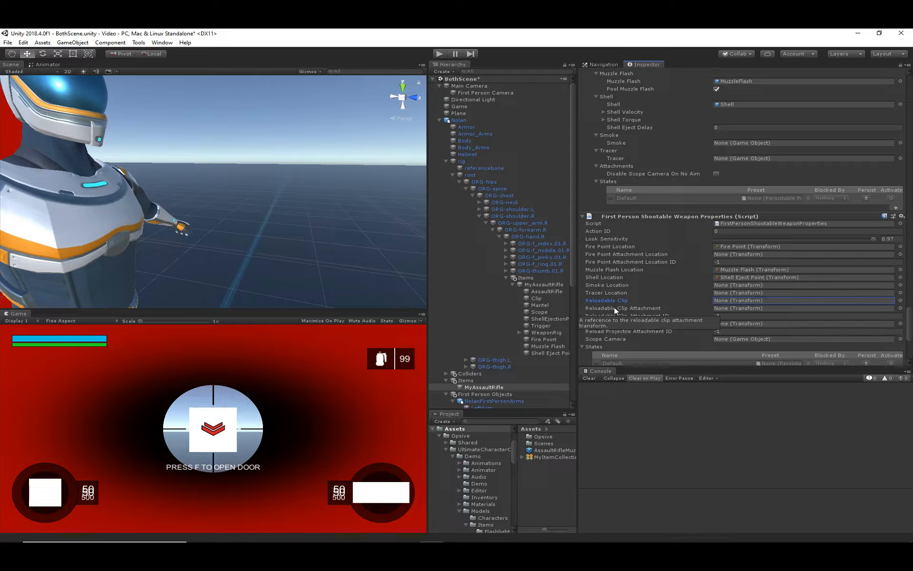
click(615, 307)
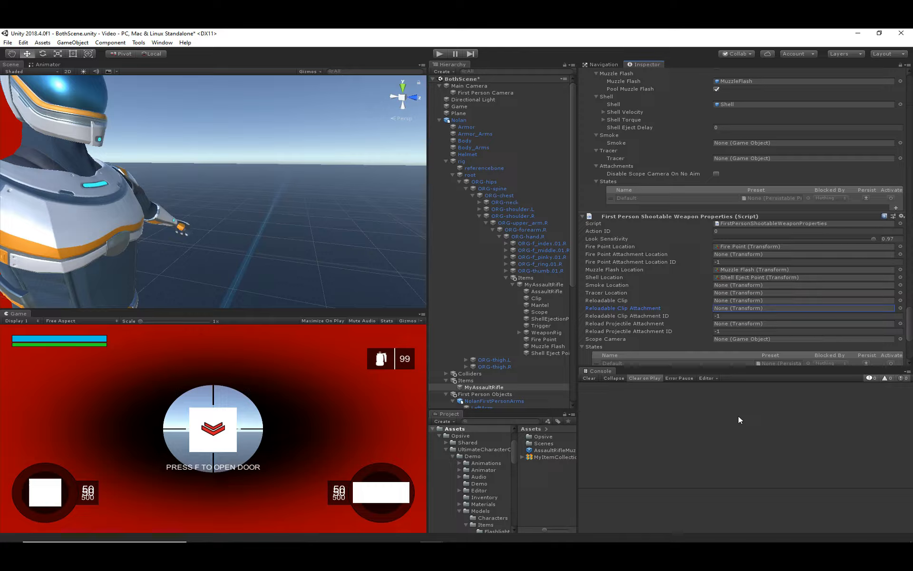
click(626, 299)
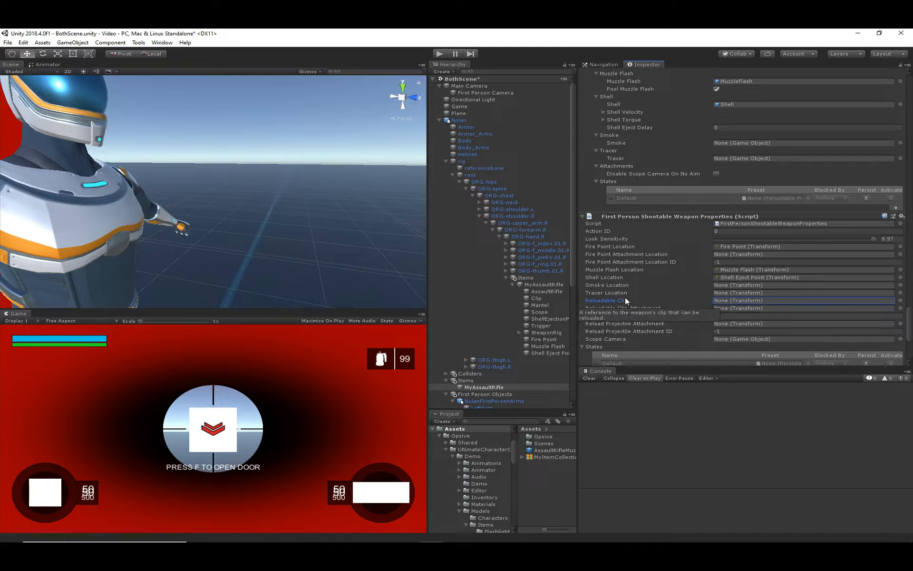
scroll(213, 234, down, 4)
middle_drag(213, 234, 232, 229)
scroll(269, 233, up, 2)
alt+drag(231, 230, 245, 226)
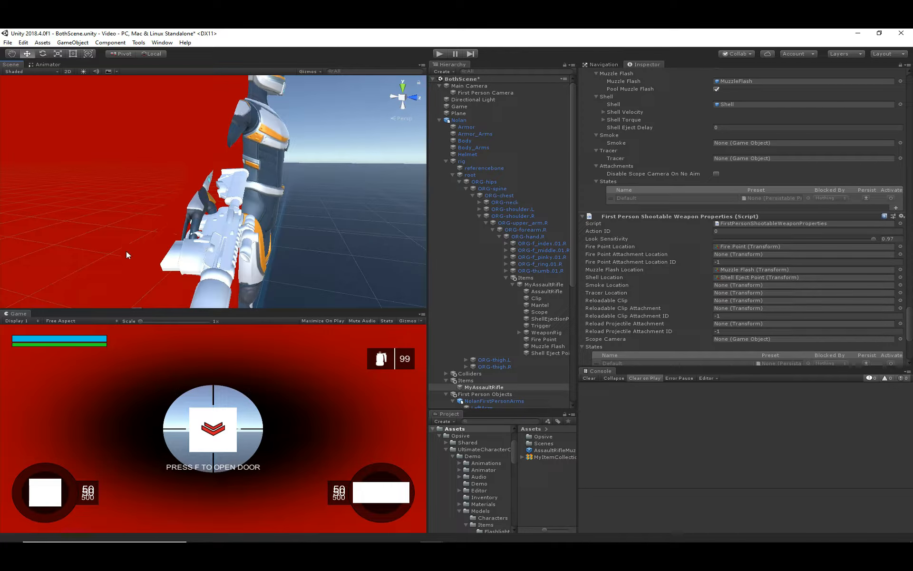
click(741, 276)
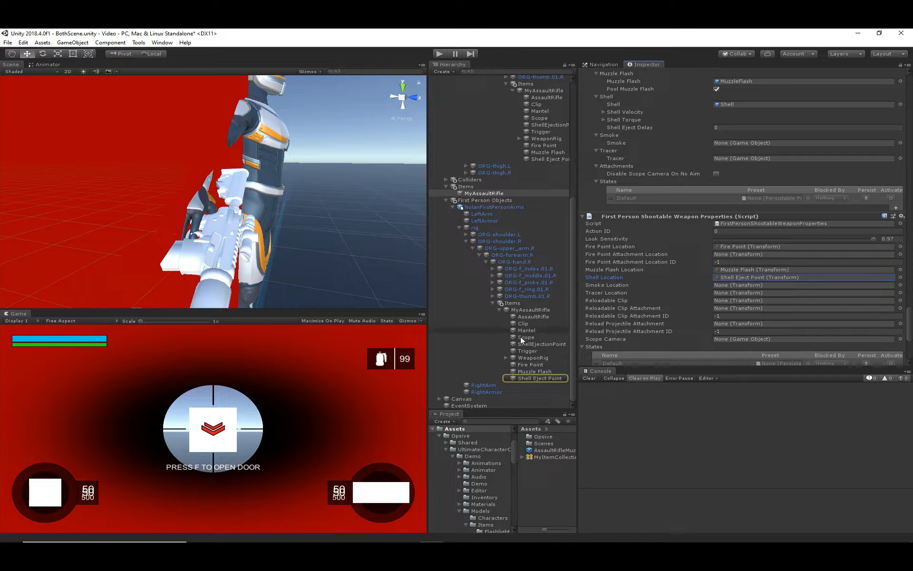
drag(531, 324, 743, 302)
Step: Assign the third-person rifle's Clip object as the Reloadable Clip in Third Person Shootable Weapon Properties
scroll(726, 293, down, 5)
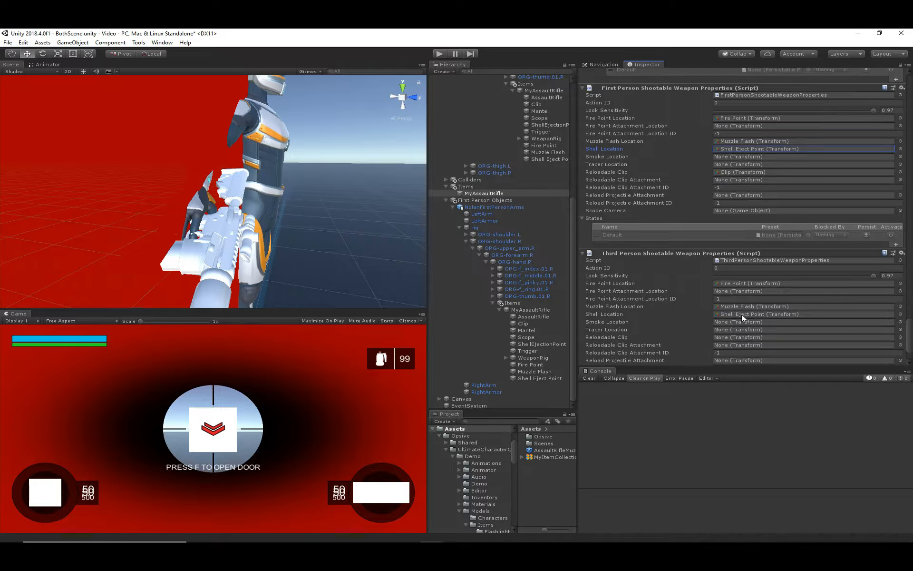
click(743, 312)
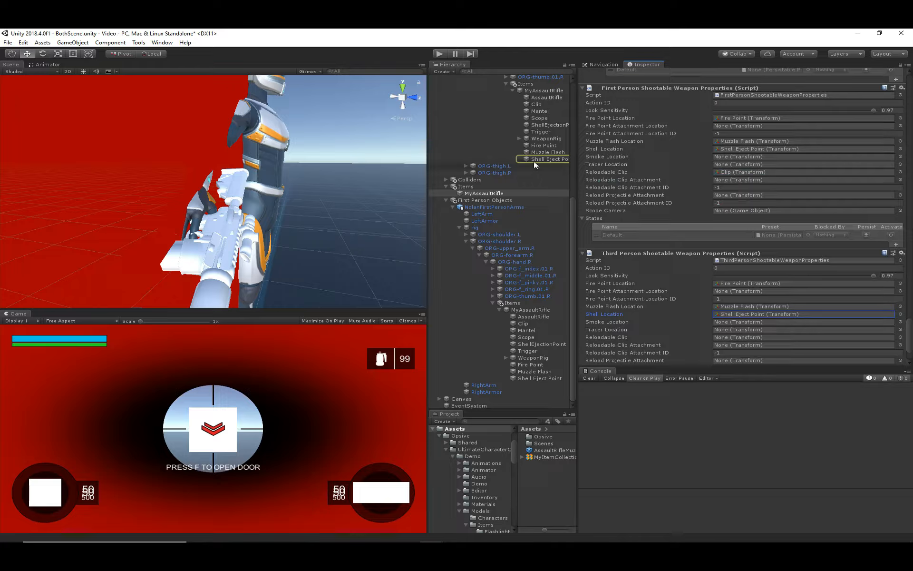
click(538, 105)
drag(539, 106, 706, 293)
drag(712, 334, 734, 335)
Step: Set the third-person Reloadable Clip Attachment to ORG-hand.L from Nolan's full-body rig
click(654, 344)
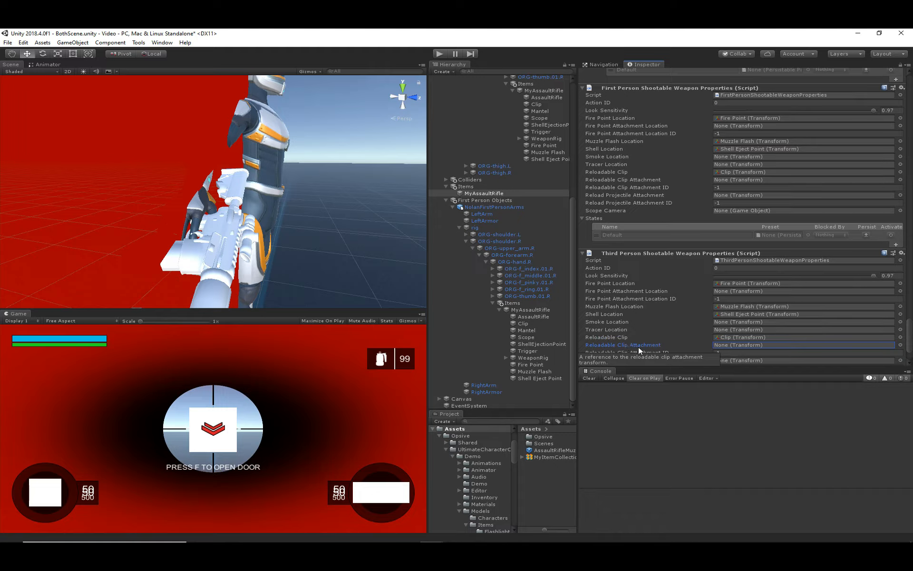
scroll(516, 201, up, 5)
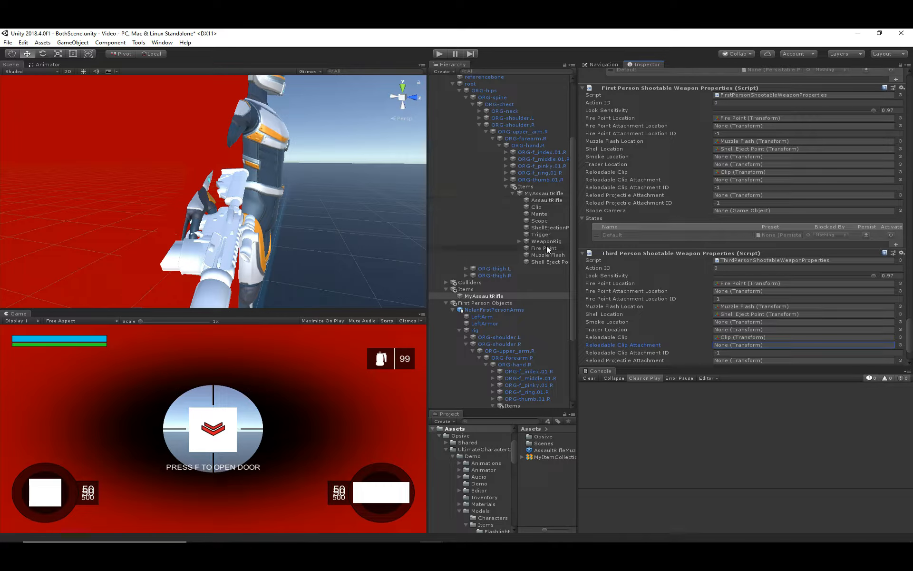
scroll(546, 245, up, 3)
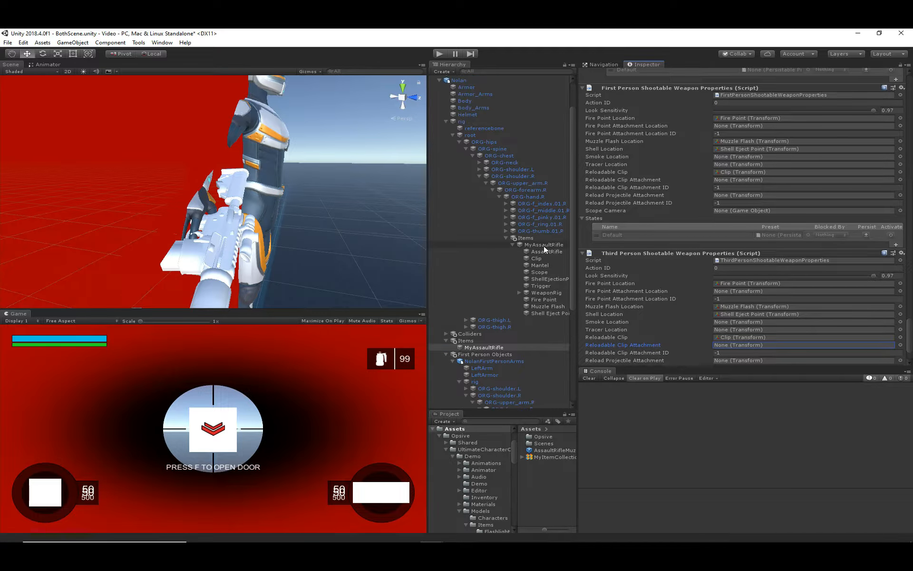
click(479, 169)
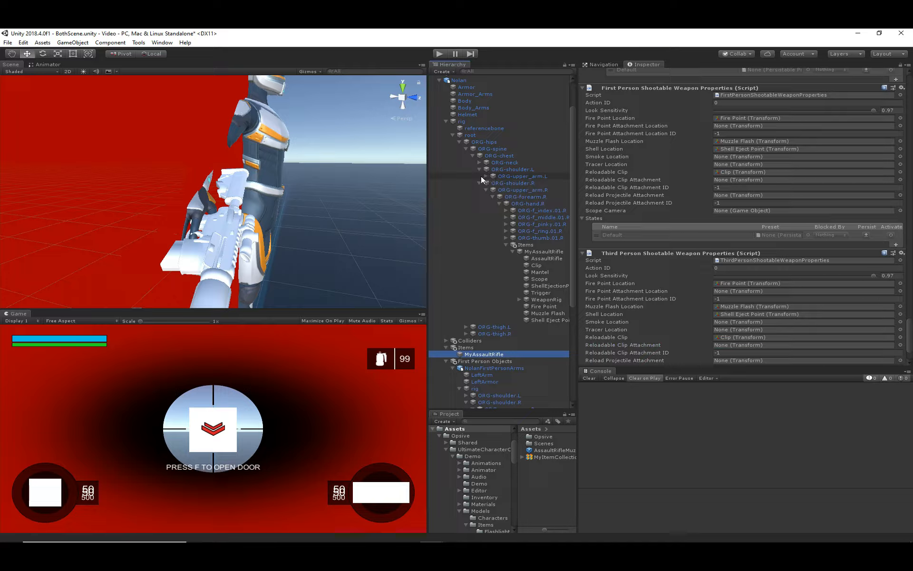
click(486, 175)
click(493, 183)
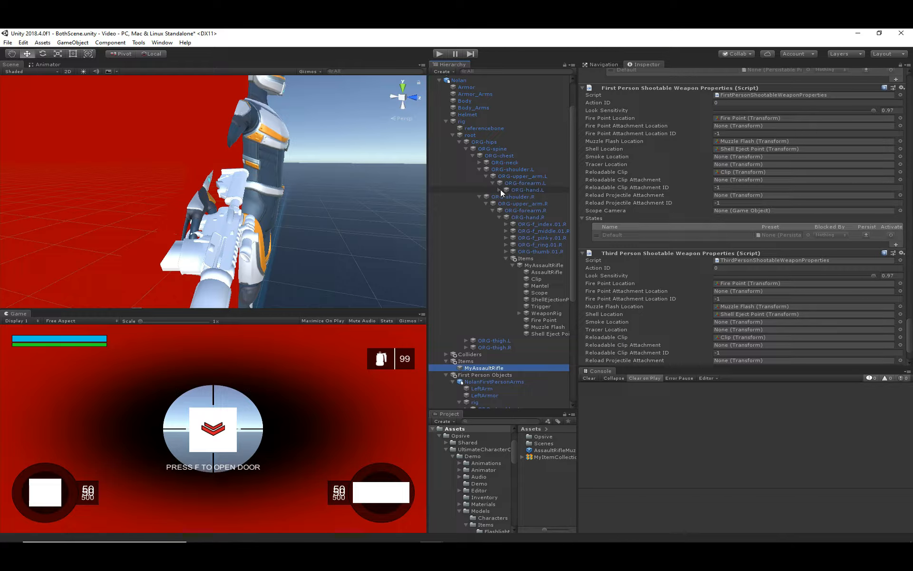
click(500, 189)
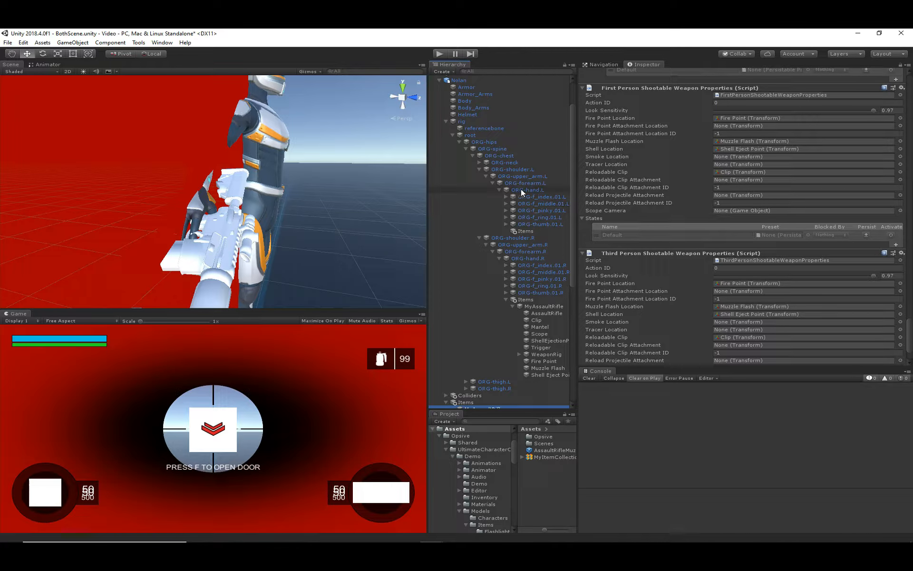
drag(521, 189, 738, 344)
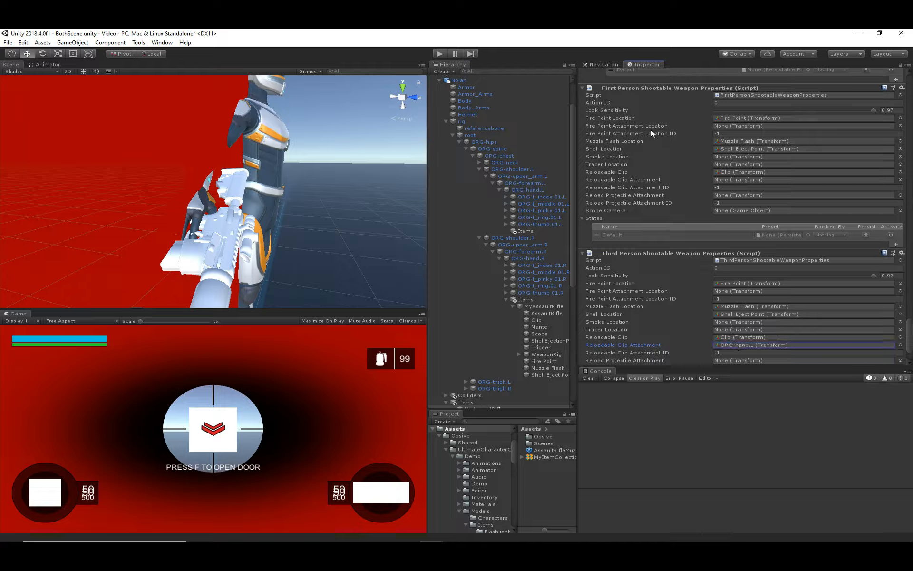
Step: Set the first-person Reloadable Clip Attachment to ORG-hand.L from the NolanFirstPersonArms rig
click(738, 170)
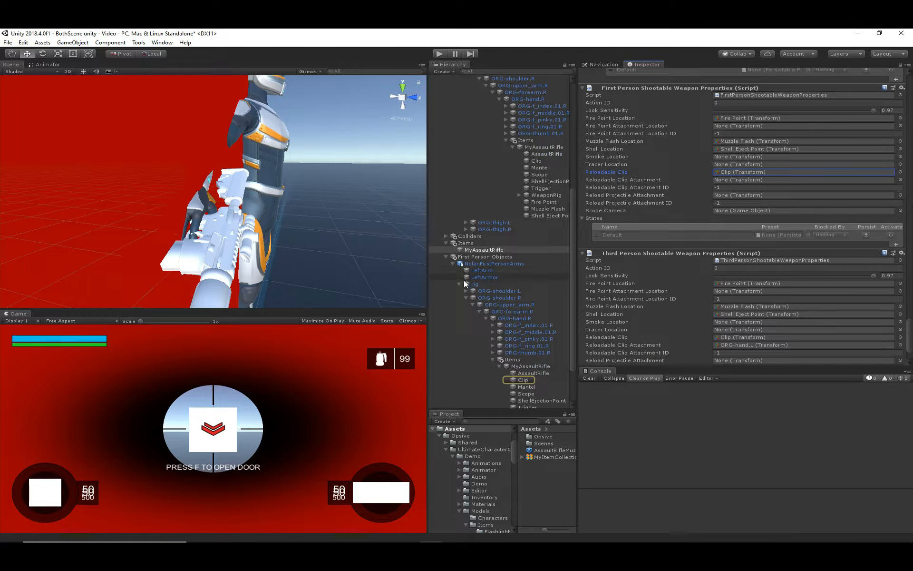
click(466, 291)
click(473, 297)
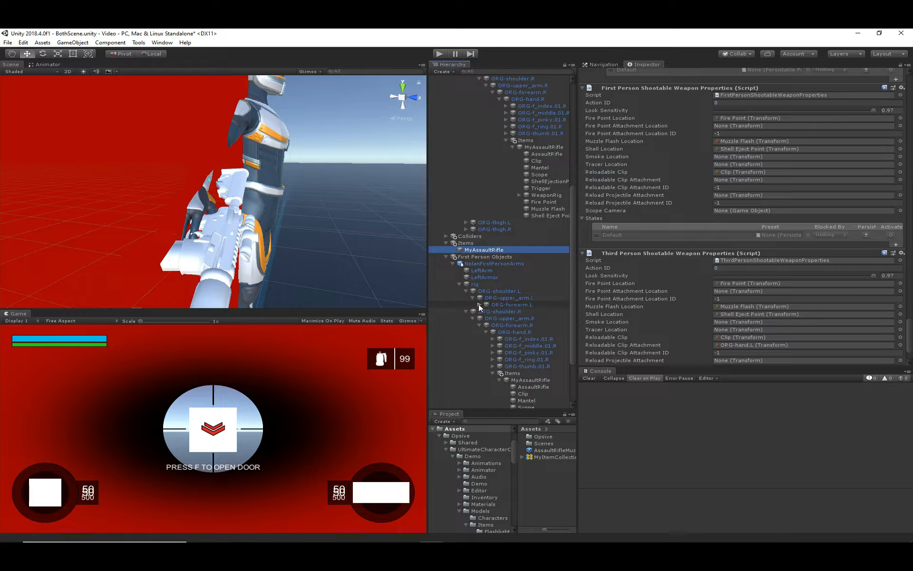
click(480, 305)
drag(484, 312, 741, 180)
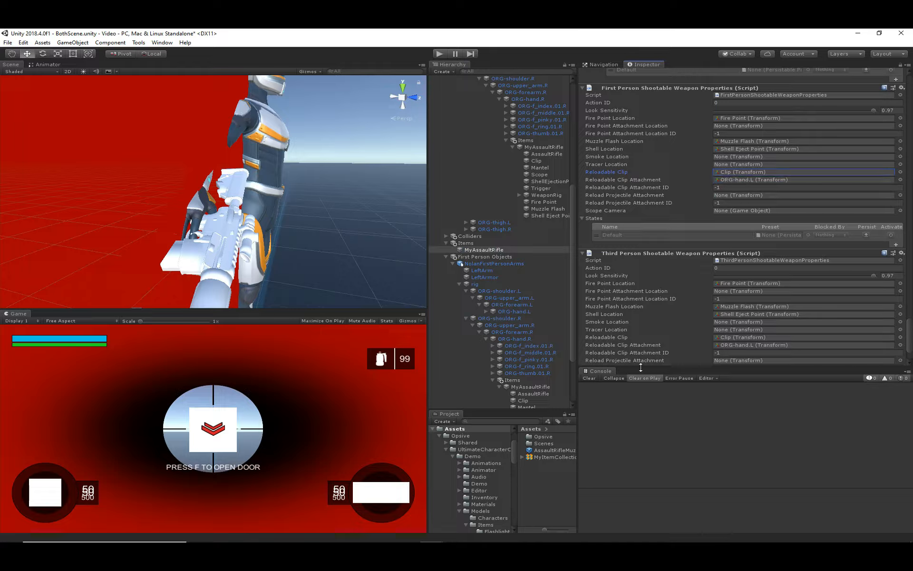
Step: Run the scene and test firing and reloading the assault rifle in first-person view
click(439, 53)
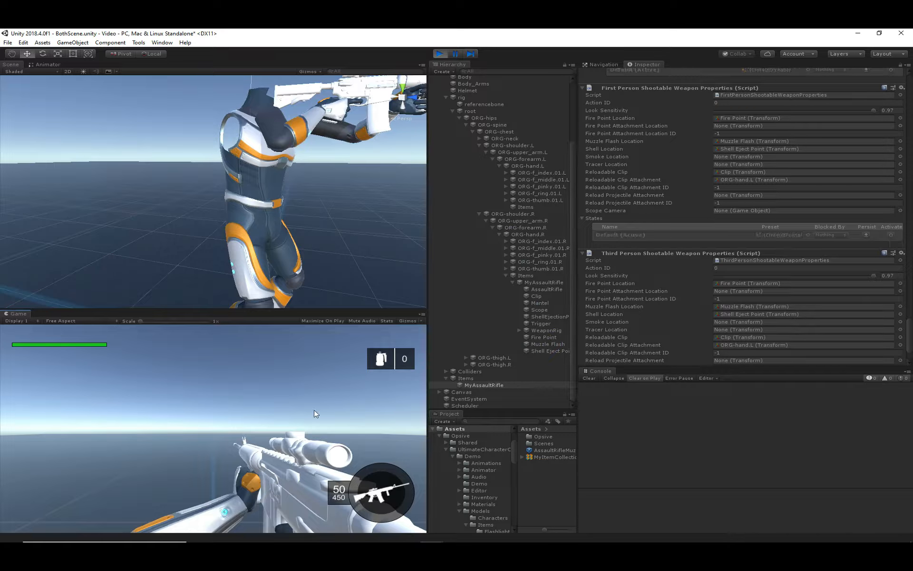
middle_drag(228, 161, 308, 181)
click(267, 394)
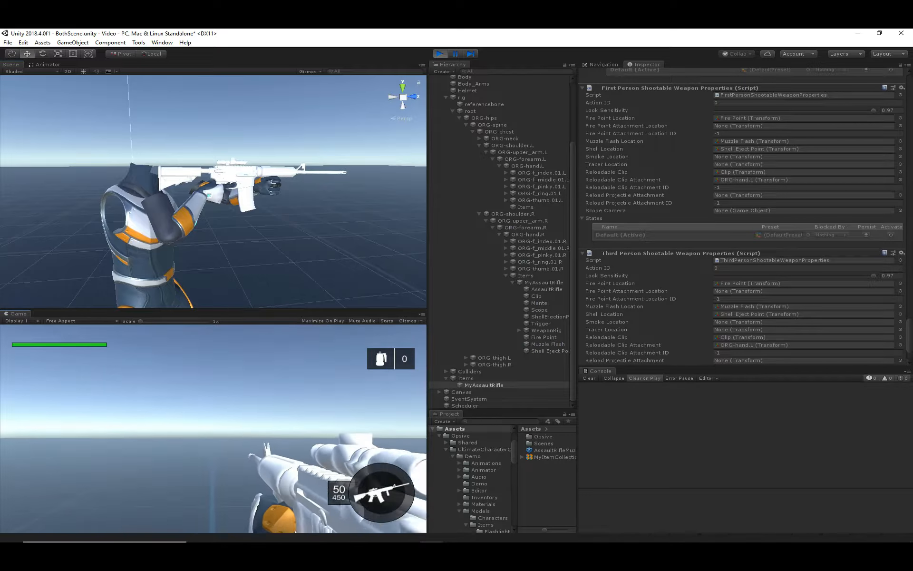
click(213, 428)
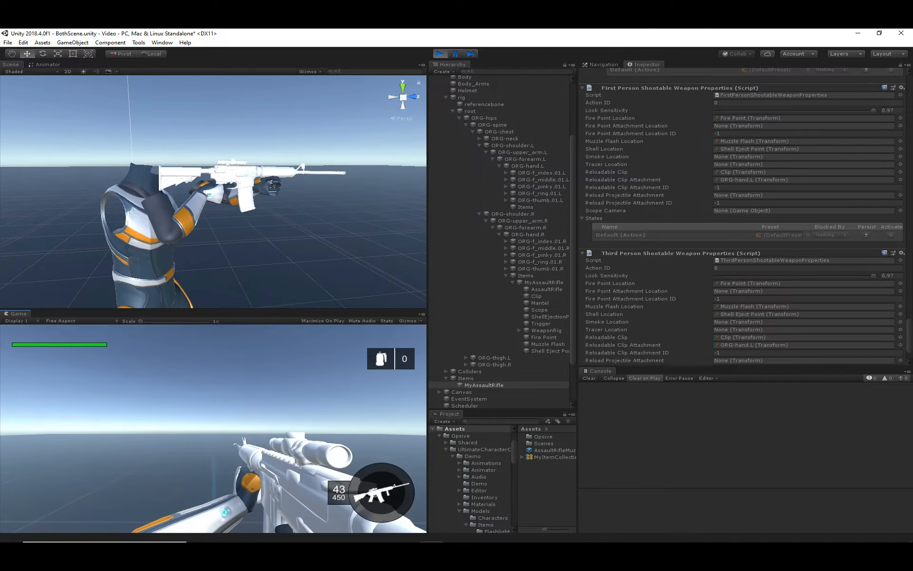
key(r)
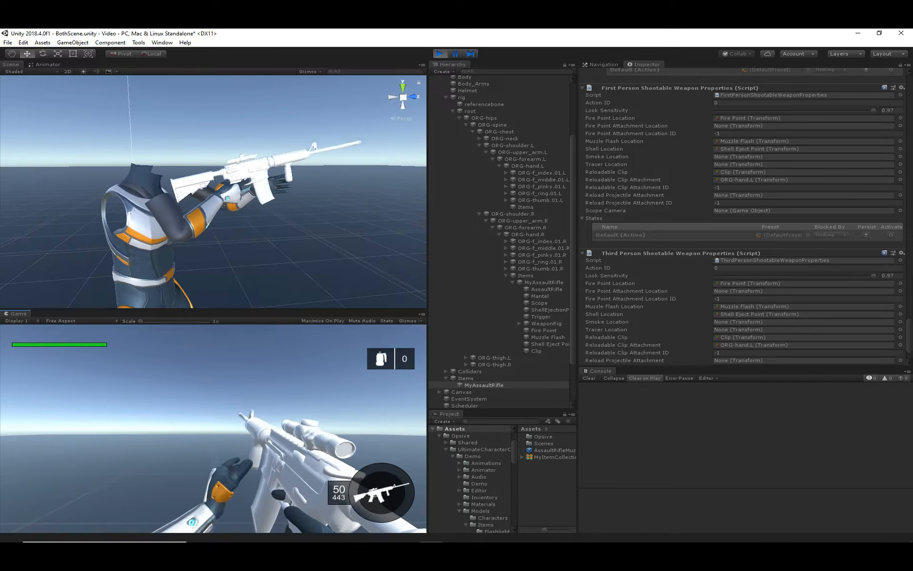
Step: Switch the running game to third-person view and test firing and reloading the rifle
key(v)
click(213, 428)
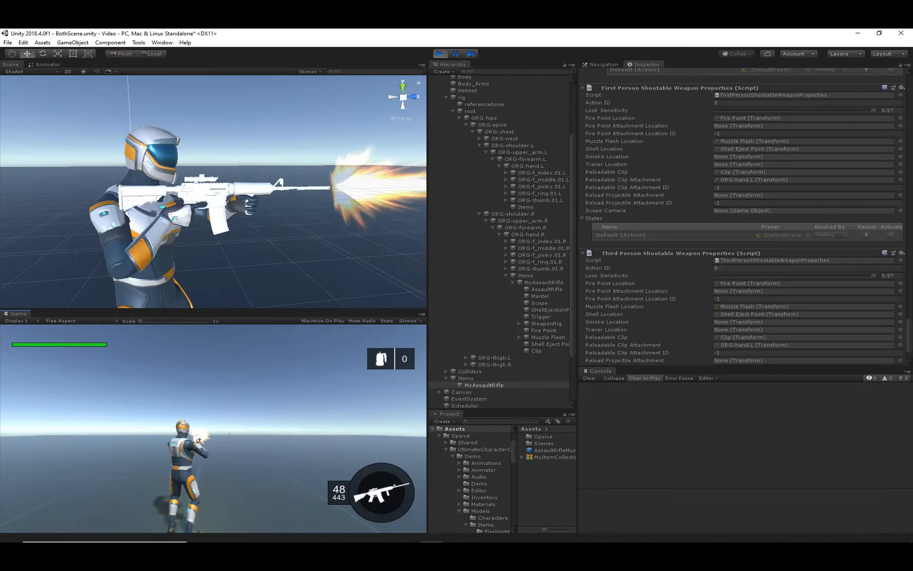
key(r)
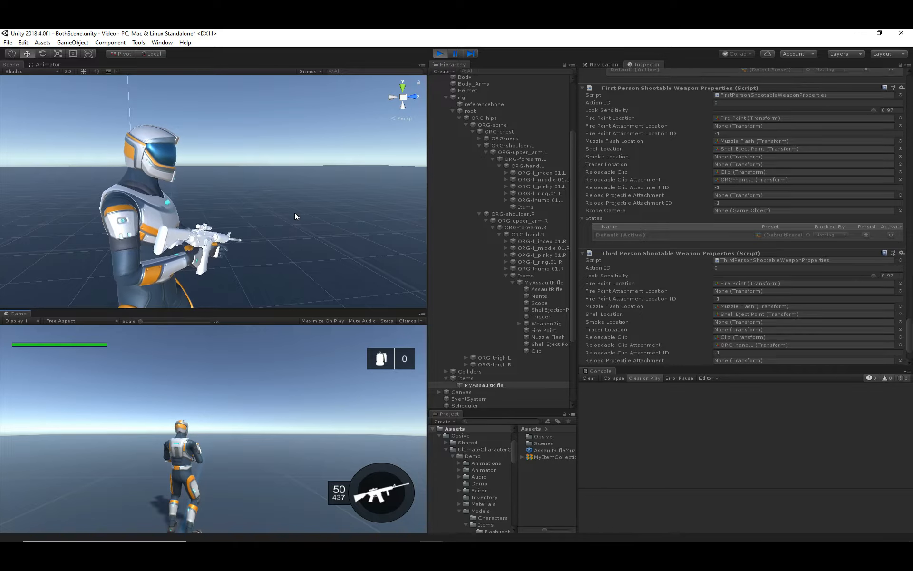
right_drag(295, 213, 278, 227)
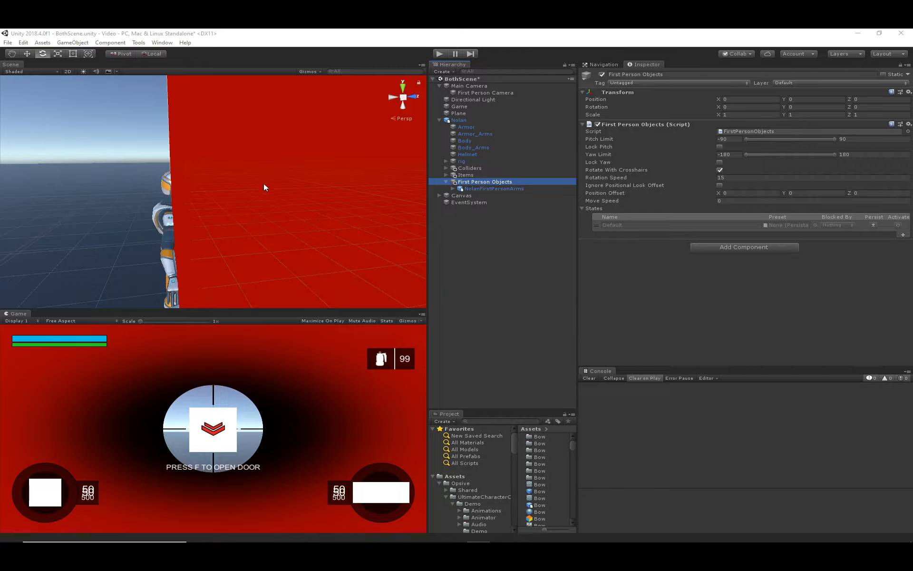
Step: Start a new item in the Ultimate Character Controller's Character Manager and name it MyBow
click(139, 42)
mouse_move(157, 52)
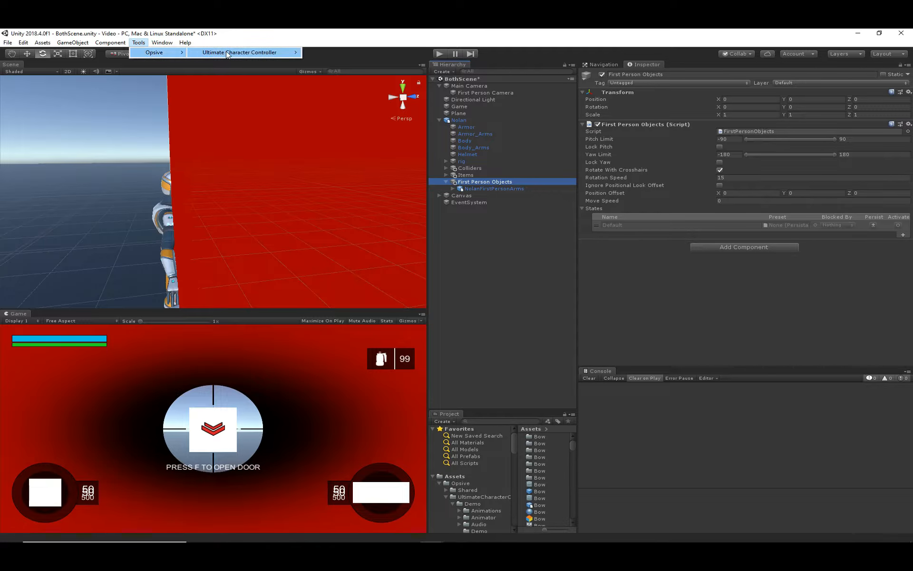
mouse_move(267, 51)
click(327, 84)
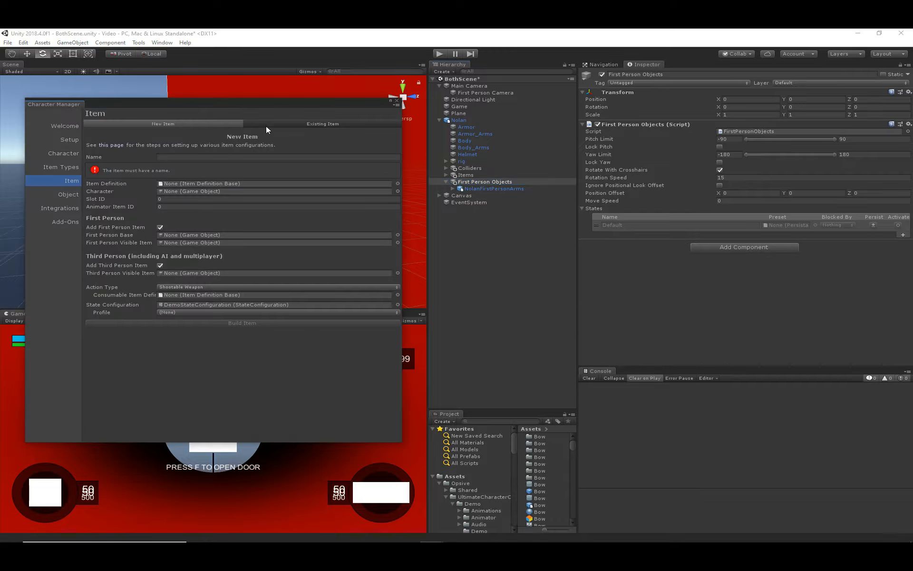
click(211, 158)
text(M)
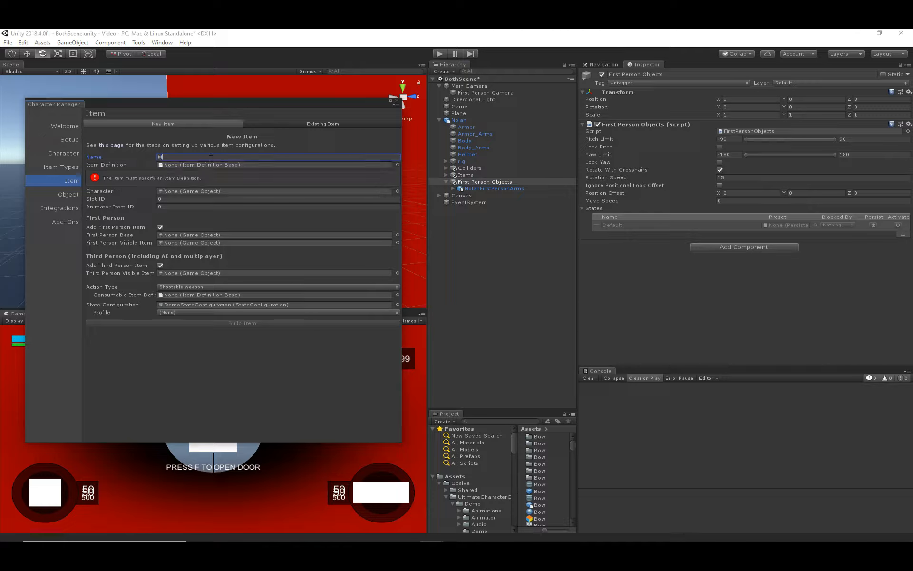
text(yBow)
Step: Assign the new item the MyBow item definition and the Nolan character, with Animator Item ID 4
click(398, 165)
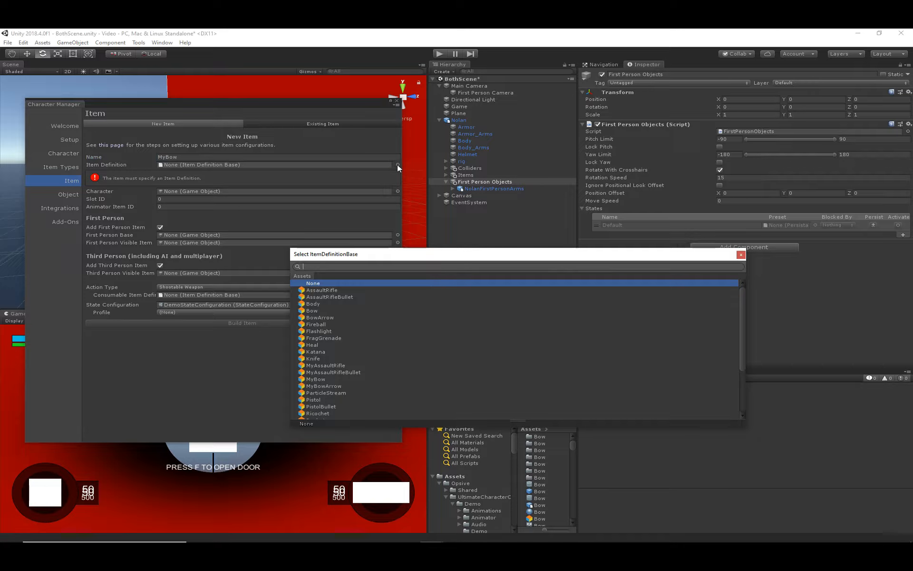
double_click(323, 378)
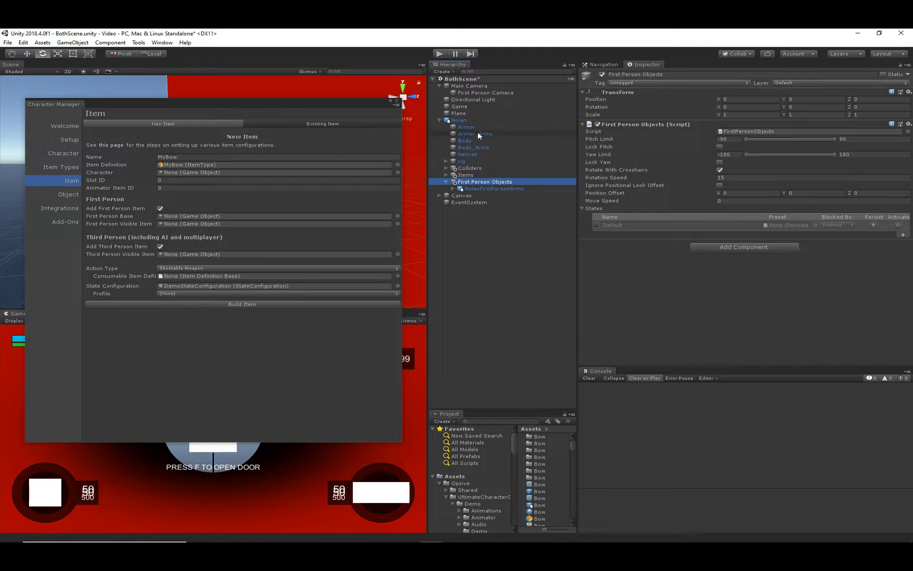
drag(469, 118, 194, 177)
click(170, 188)
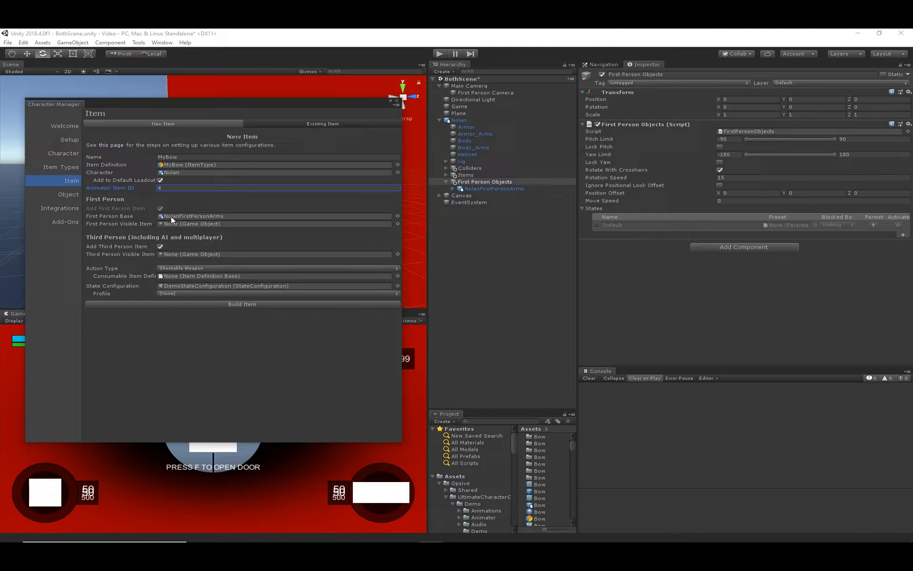
Step: Use the Bow model as the first-person visible item and parent it to a new item slot on ORG-hand.L of NolanFirstPersonArms
click(199, 216)
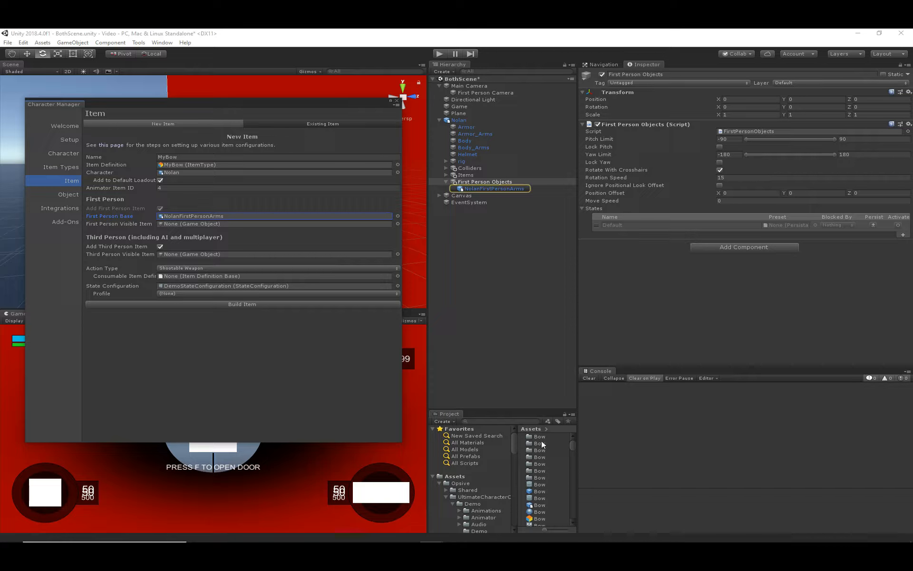
drag(538, 508, 202, 223)
click(174, 232)
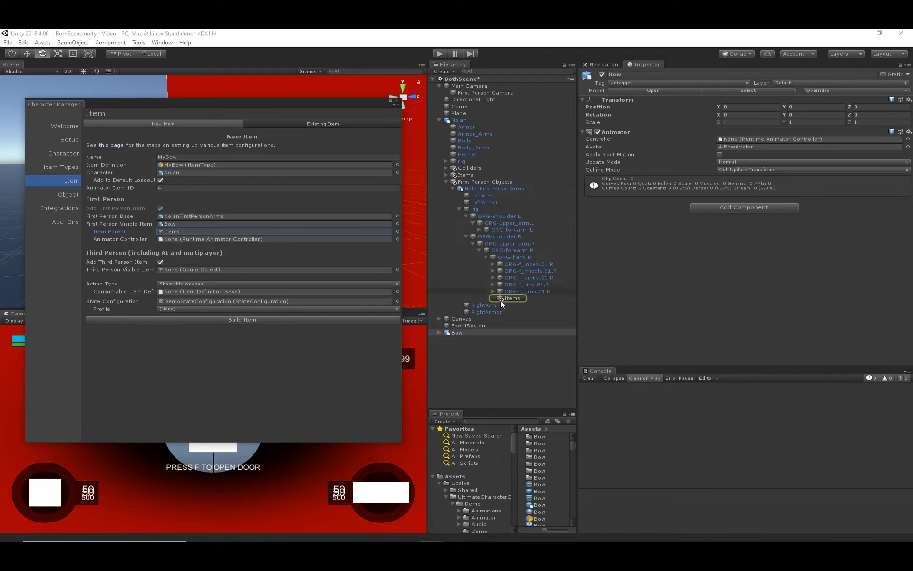
click(480, 230)
drag(506, 238, 184, 233)
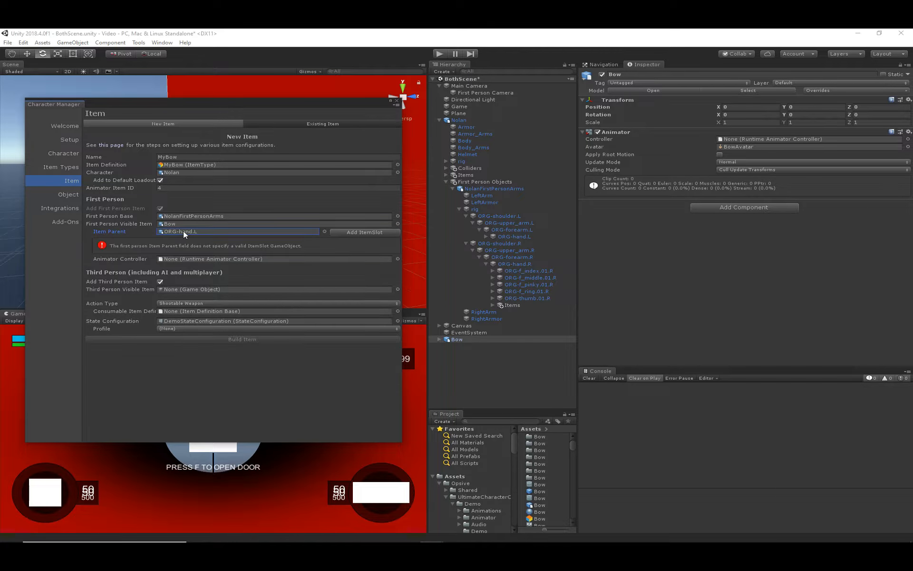
click(358, 232)
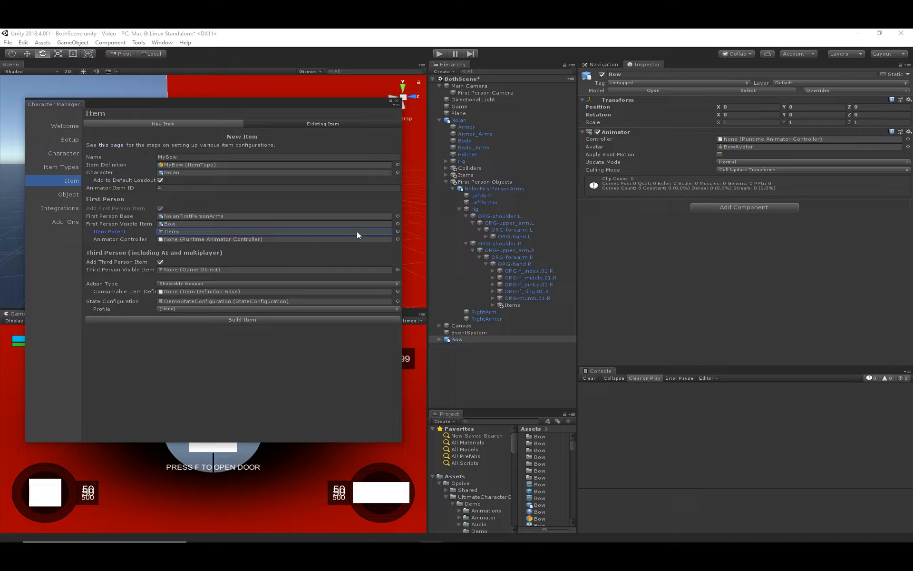
click(185, 231)
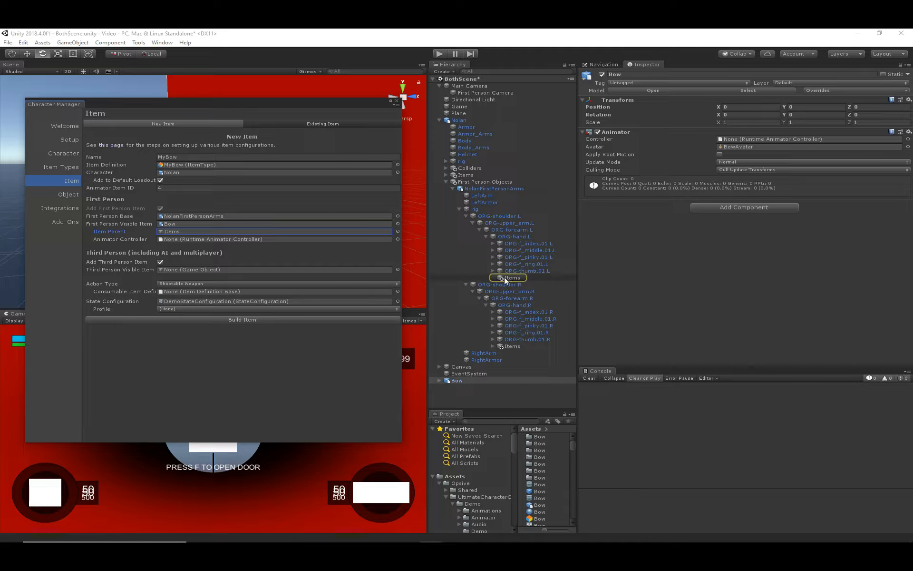
Step: Set the first-person Animator Controller of the new item to Bow
click(398, 239)
text(bow)
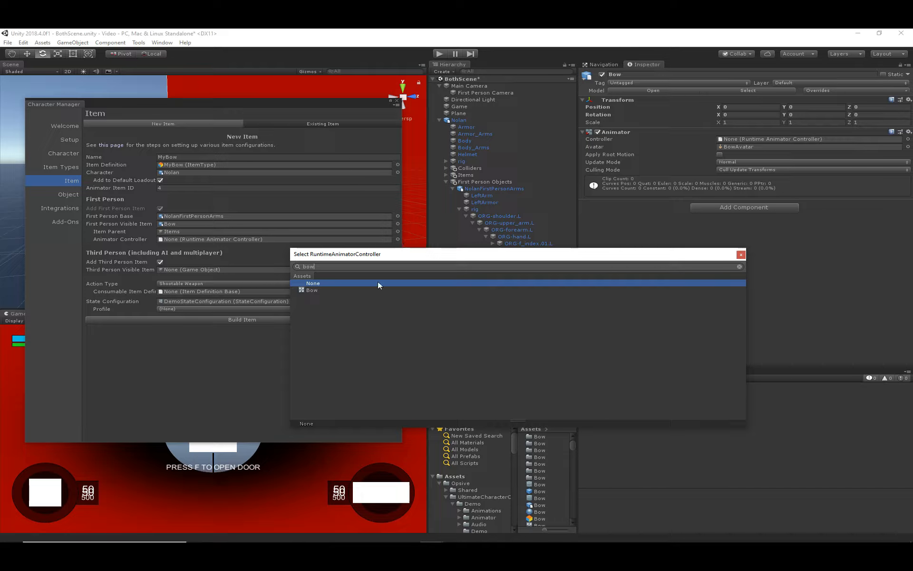
double_click(347, 290)
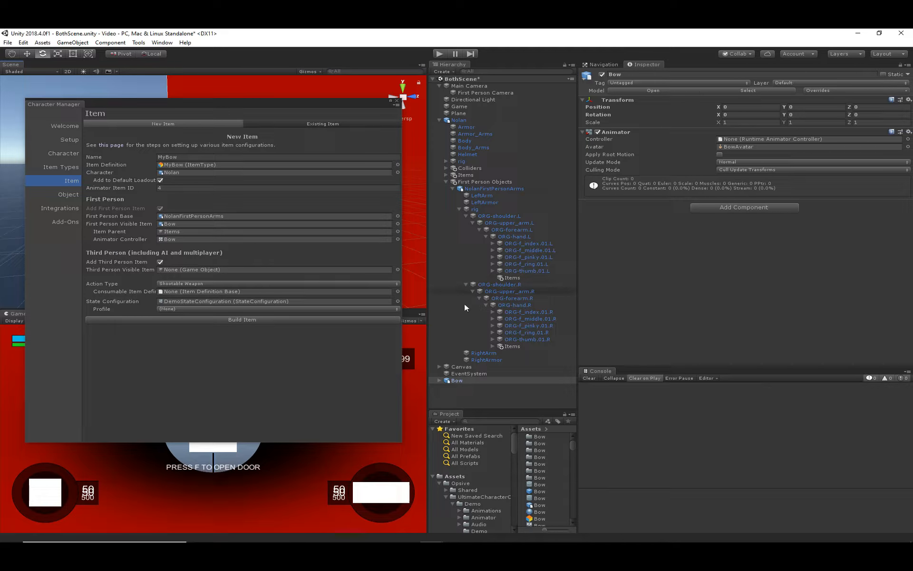
Step: Use the Bow object from the scene as the third-person visible item and assign it the Bow animator controller
drag(455, 380, 199, 271)
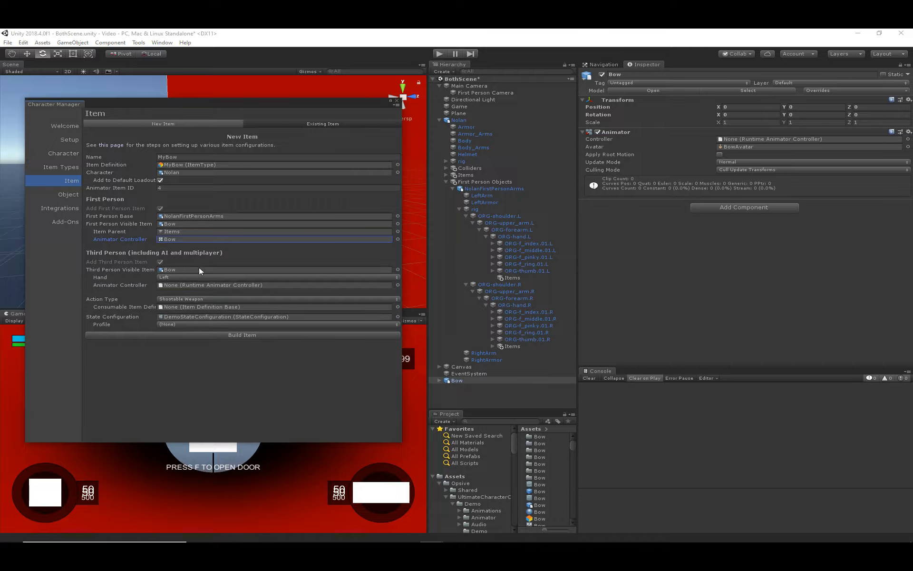
click(104, 276)
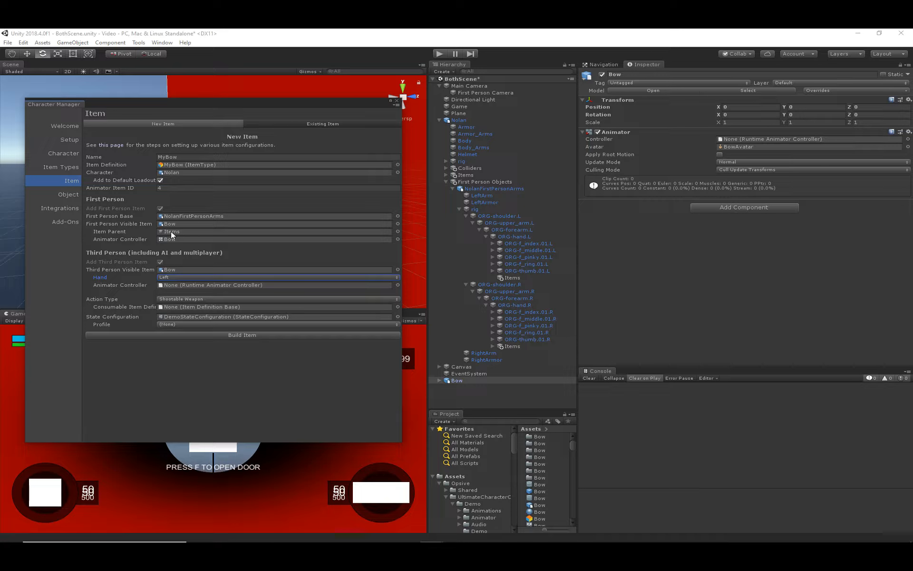
click(180, 277)
click(287, 380)
click(398, 284)
text(bow)
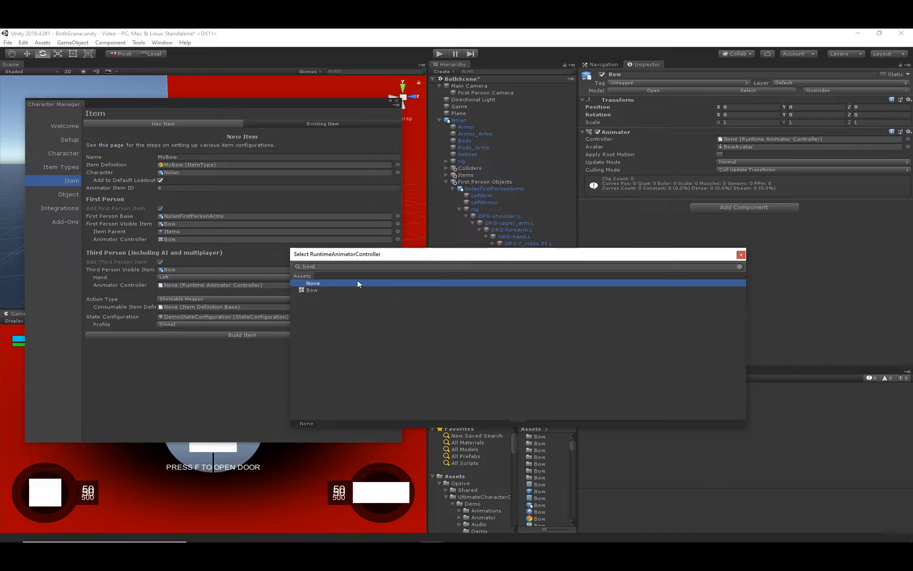
click(319, 289)
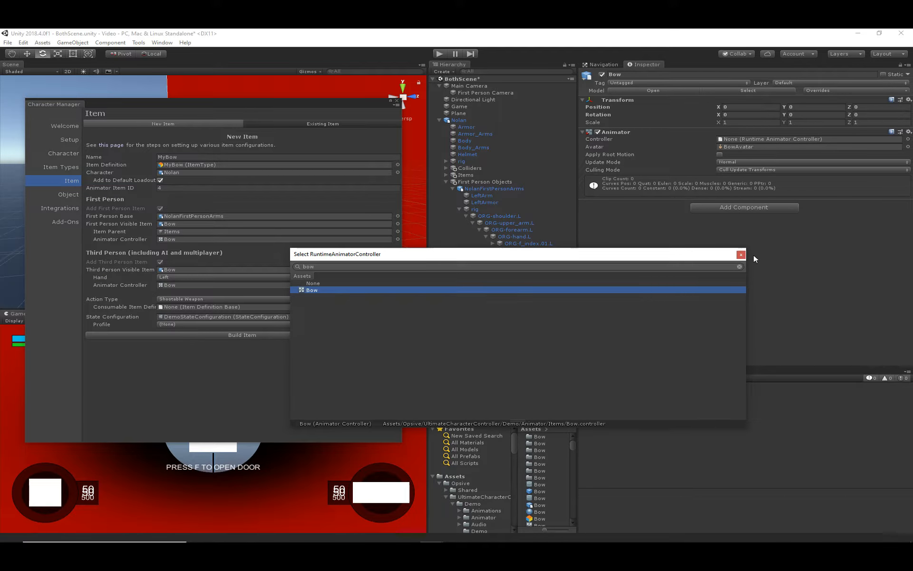
click(741, 254)
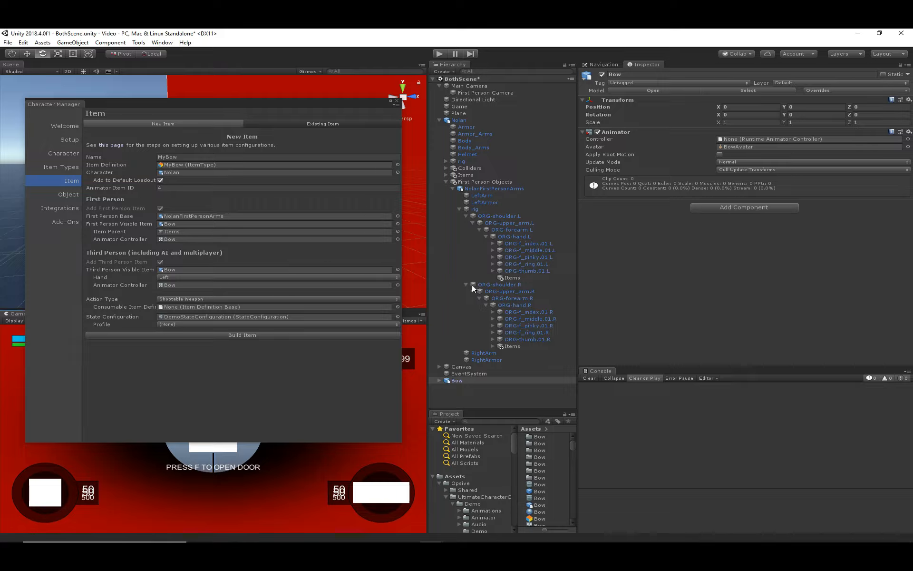
Step: Set the consumable item definition to MyBowArrow, build the MyBow item and close the Character Manager
click(399, 306)
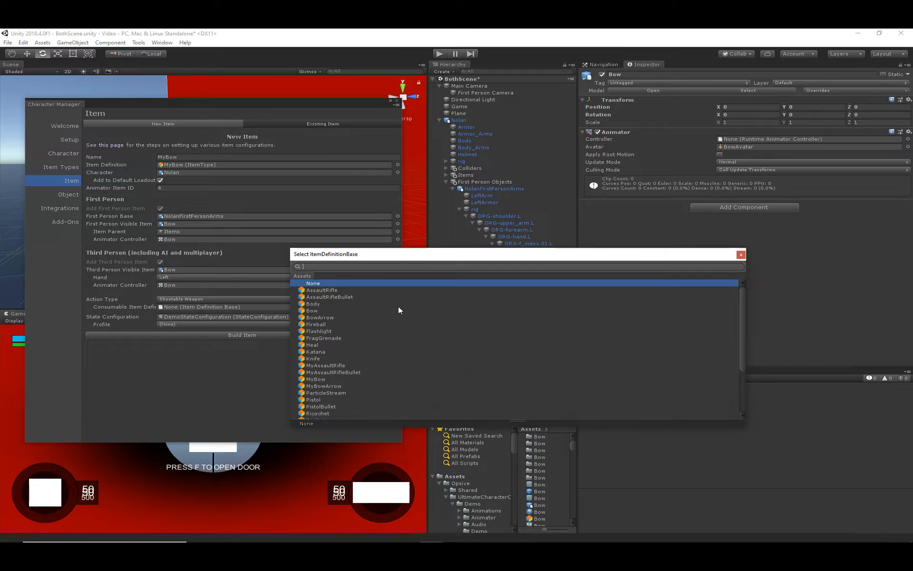
double_click(326, 385)
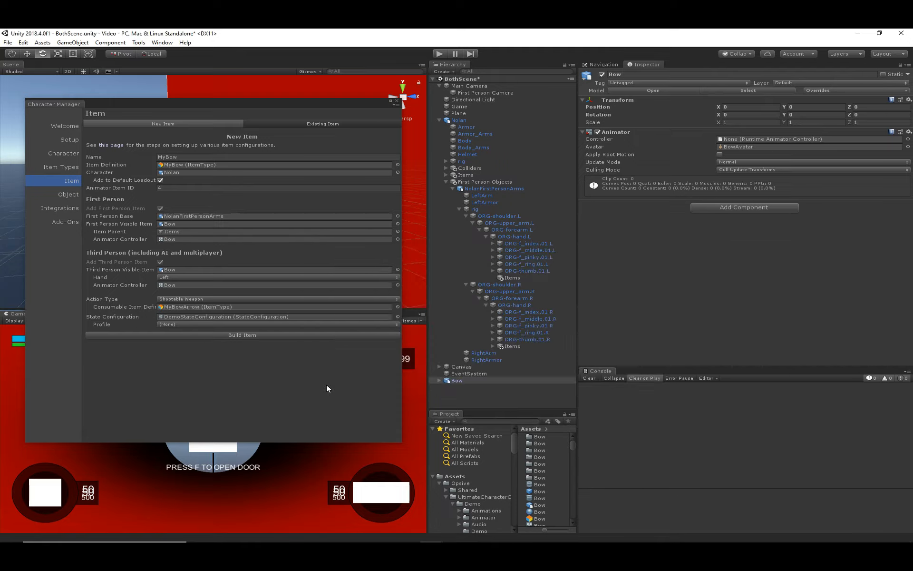
click(110, 317)
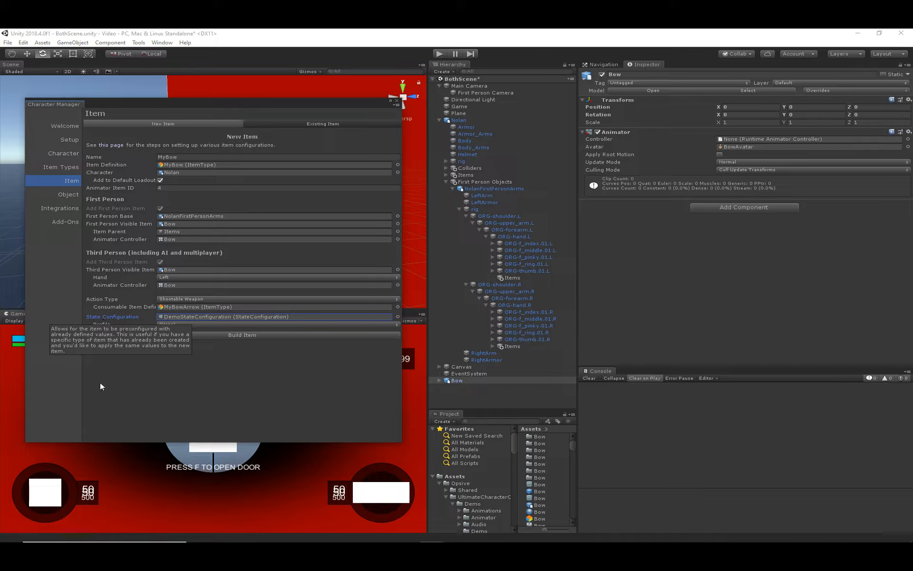
click(101, 324)
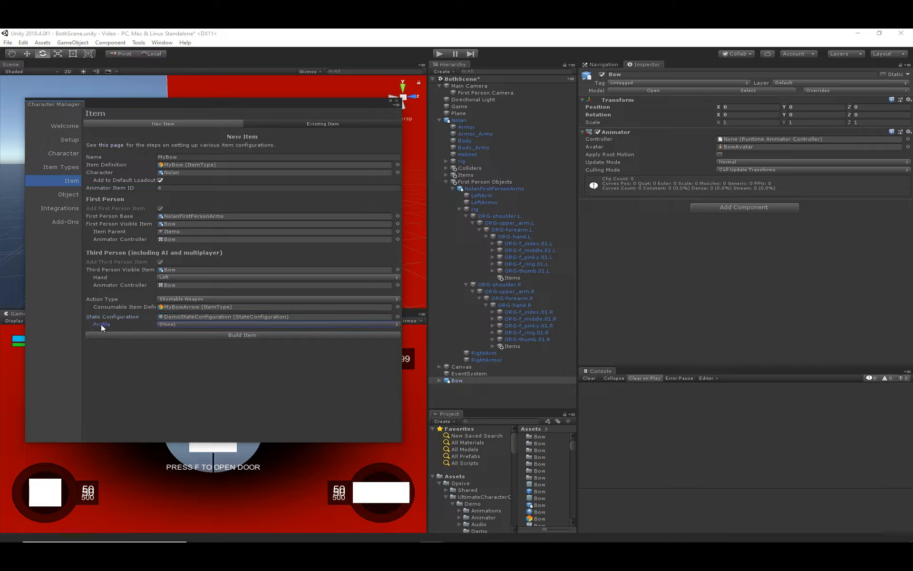
click(241, 335)
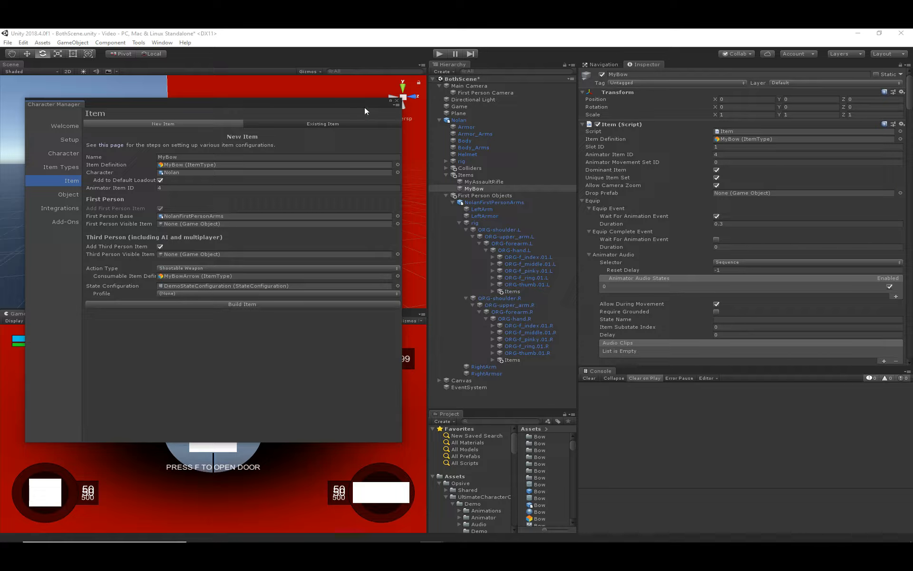
click(397, 100)
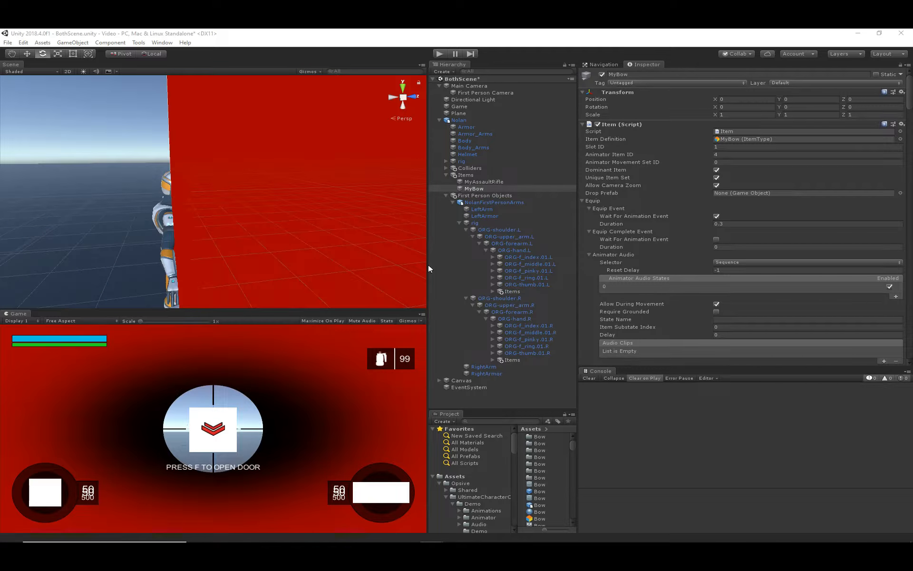
Step: Run the scene, equip the bow and toggle between first- and third-person view to check it, and stop the game
click(471, 399)
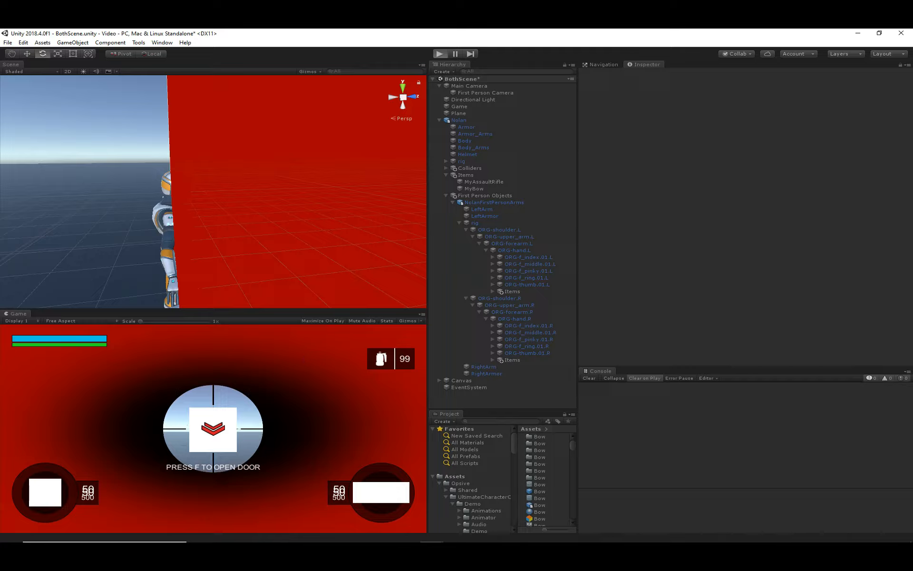
click(440, 53)
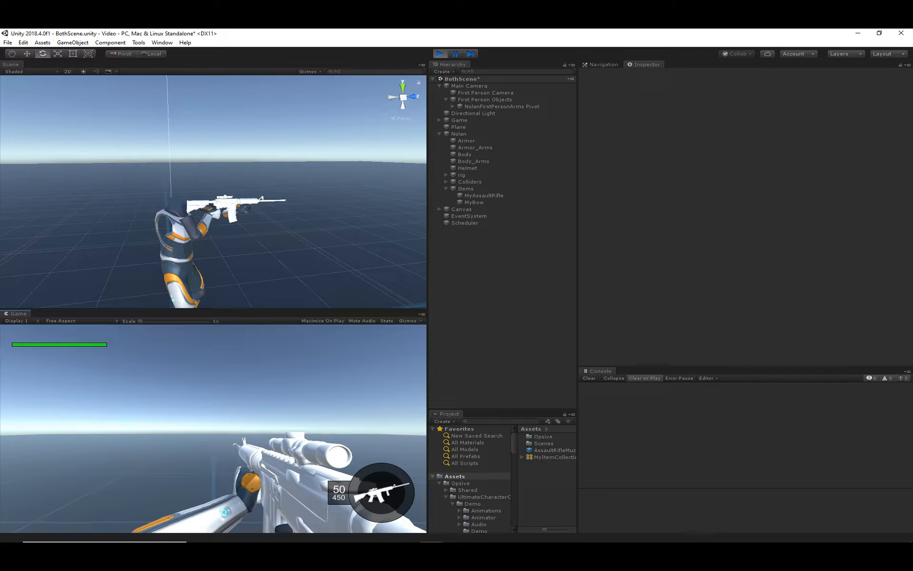
key(2)
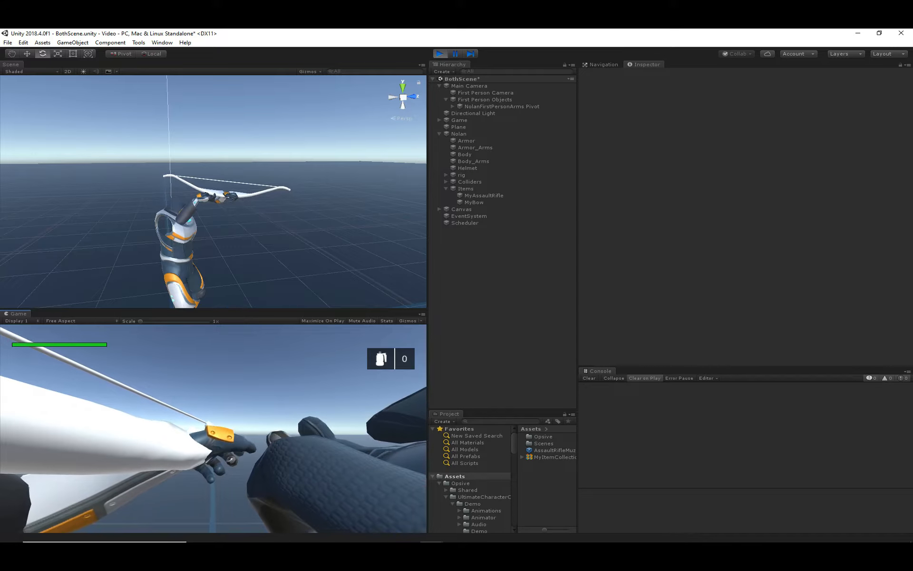
key(v)
key(v)
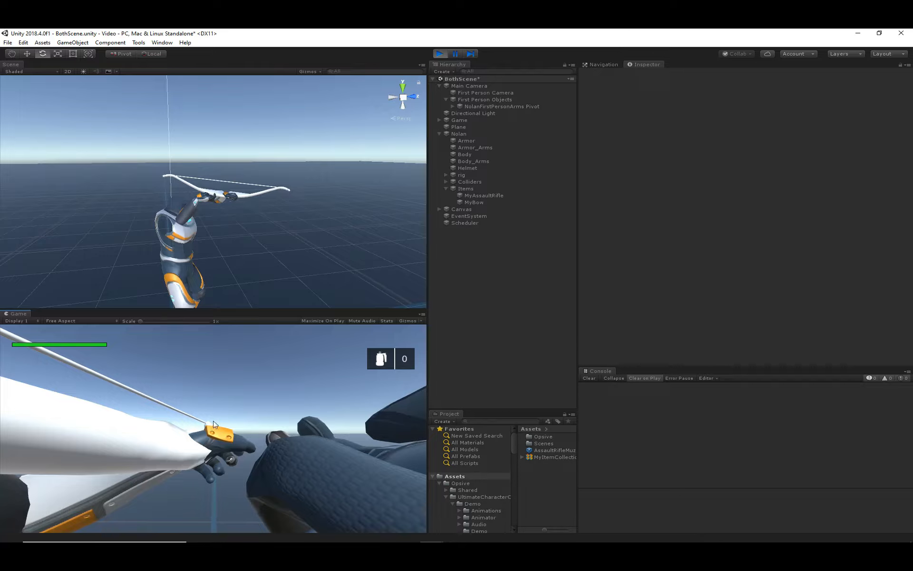
click(441, 55)
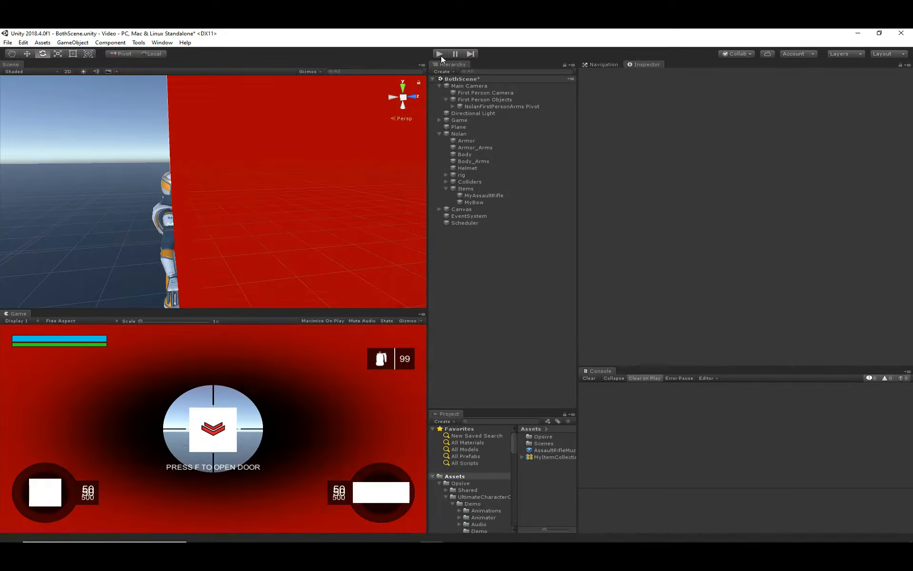
Step: Move the MyBow item set above the MyAssaultRifle set in Nolan's Item Set Manager
click(461, 119)
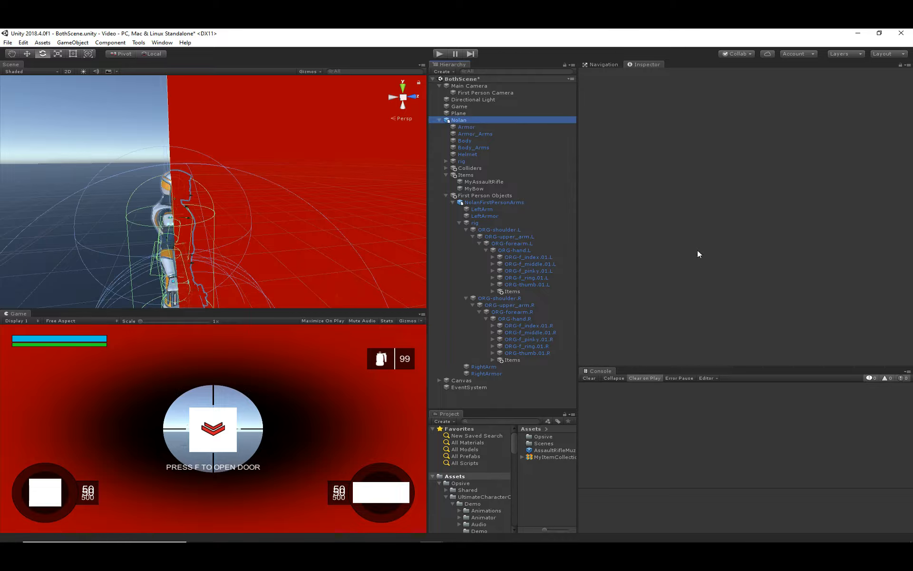
scroll(627, 314, down, 3)
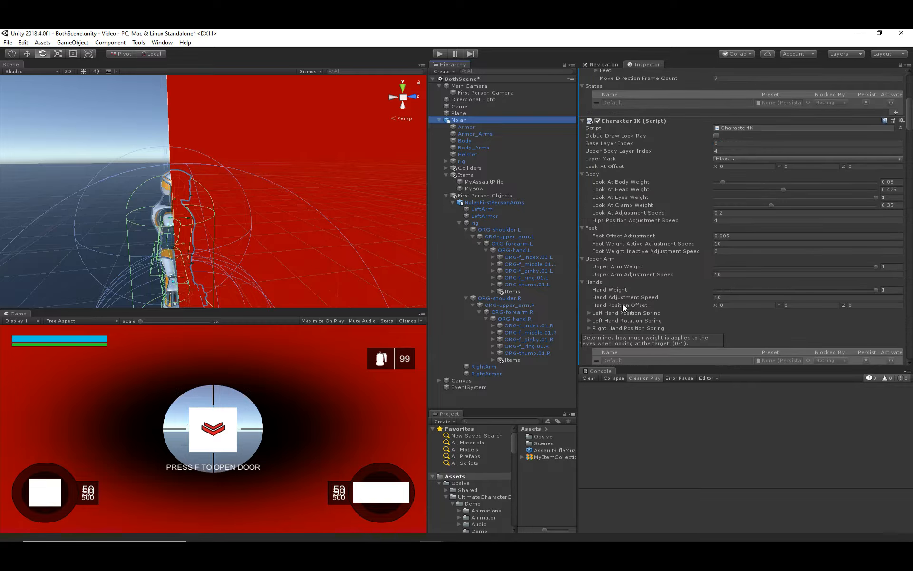
scroll(624, 305, down, 15)
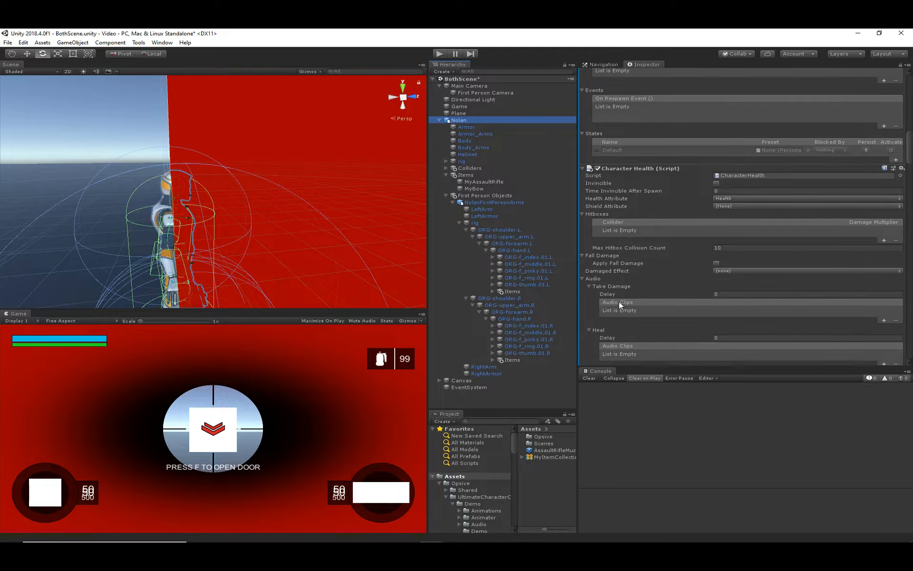
scroll(619, 302, down, 15)
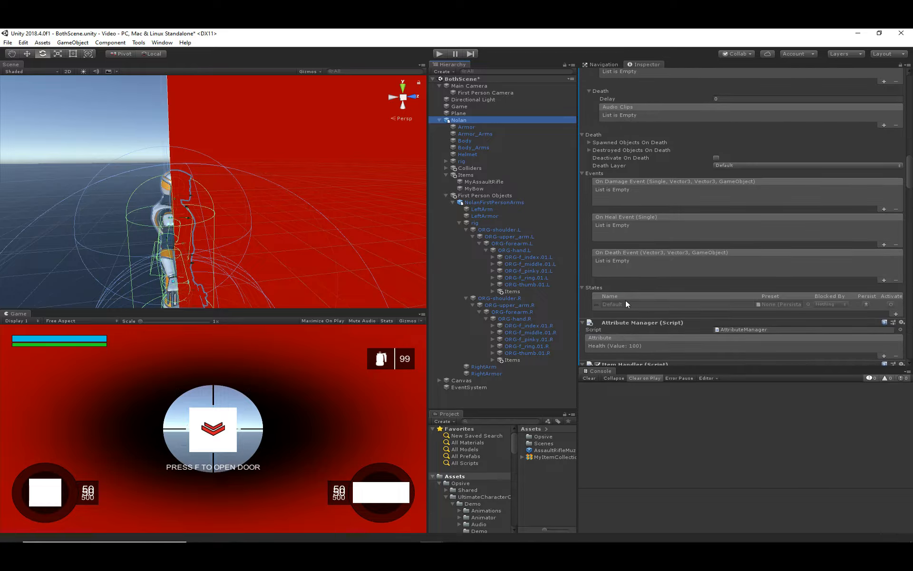
scroll(626, 304, down, 10)
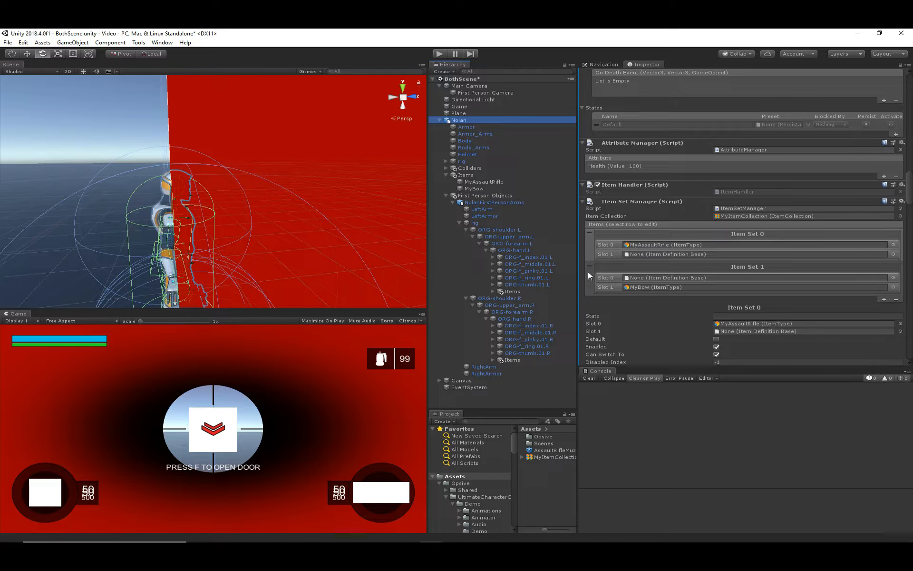
drag(588, 271, 586, 231)
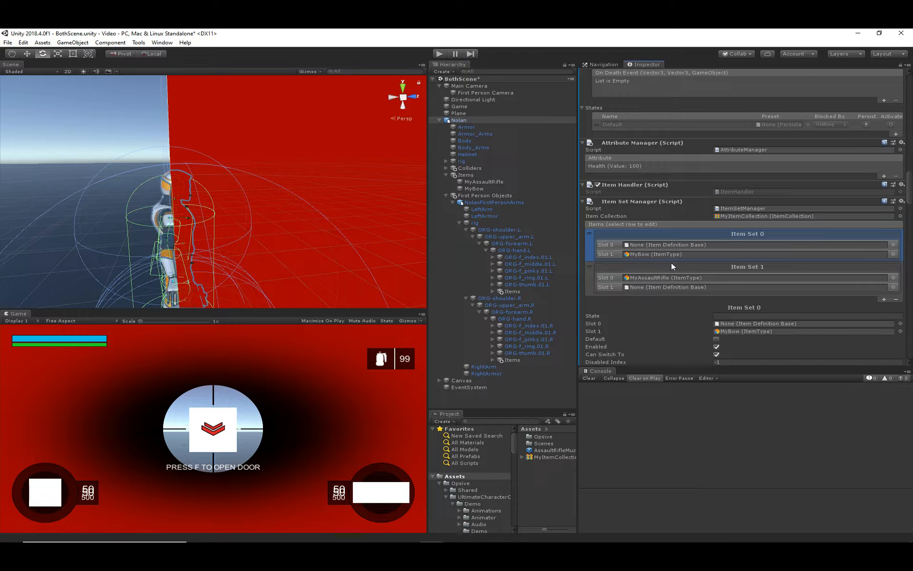
click(555, 491)
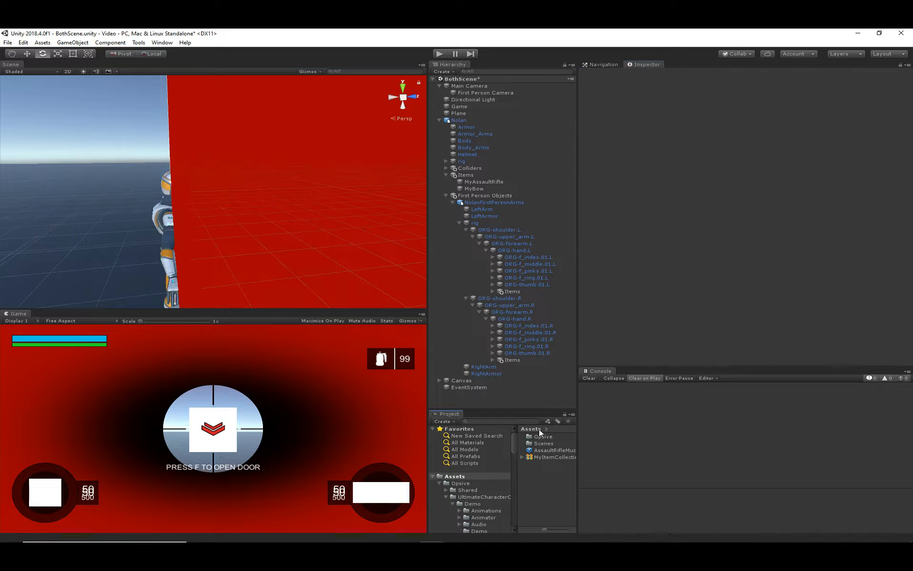
Step: Run the scene again and toggle the perspective to check the bow as the starting weapon
click(441, 53)
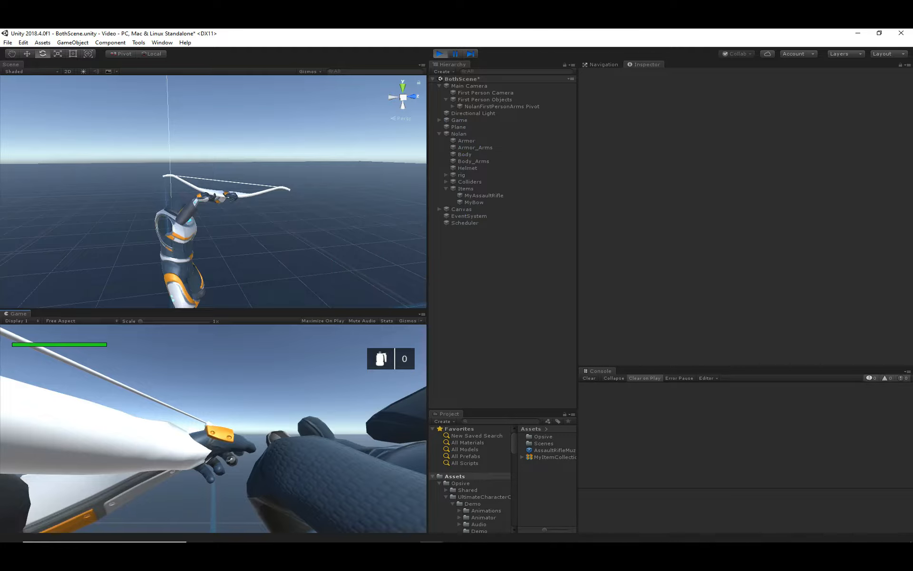
key(v)
key(v)
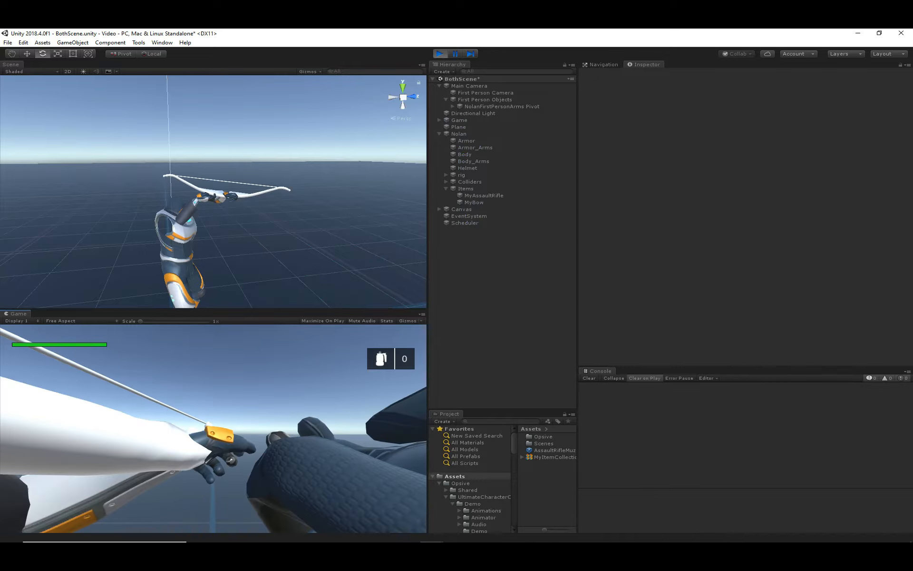
Step: Switch the running game to third-person view and inspect how the bow sits in Nolan's left hand
key(v)
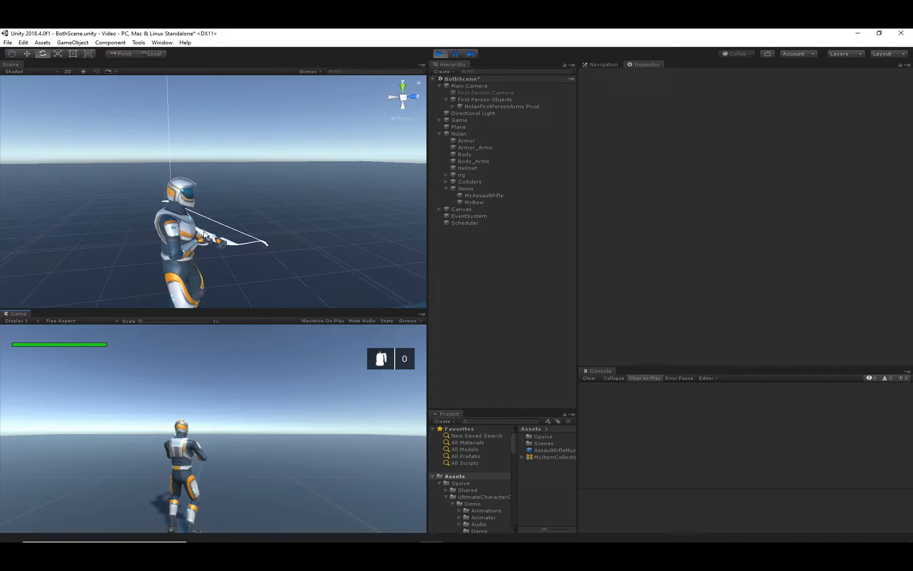
click(260, 253)
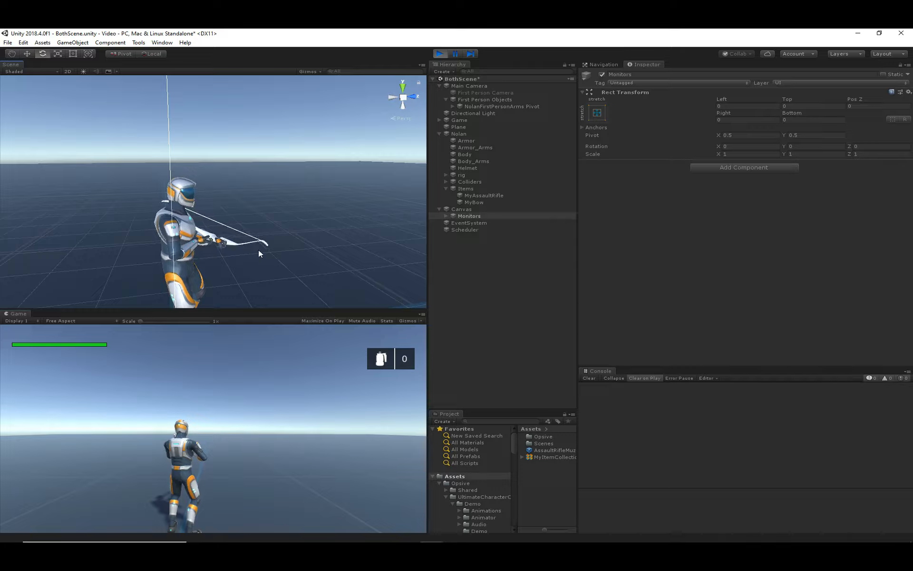
middle_drag(258, 250, 205, 250)
right_drag(205, 250, 120, 243)
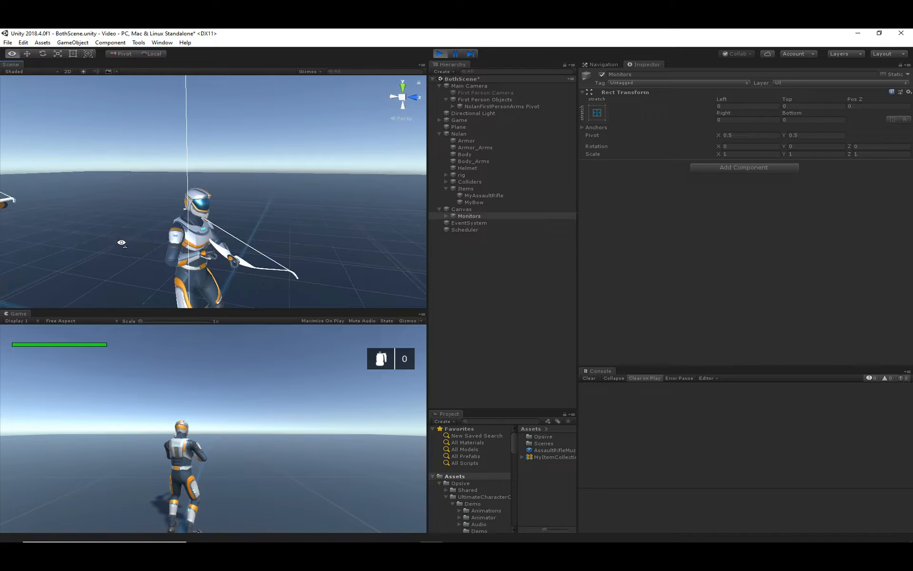
Step: Try rotating the third-person MyBow about -100 degrees around Y in Nolan's hand while the game runs, and stop the game
click(225, 264)
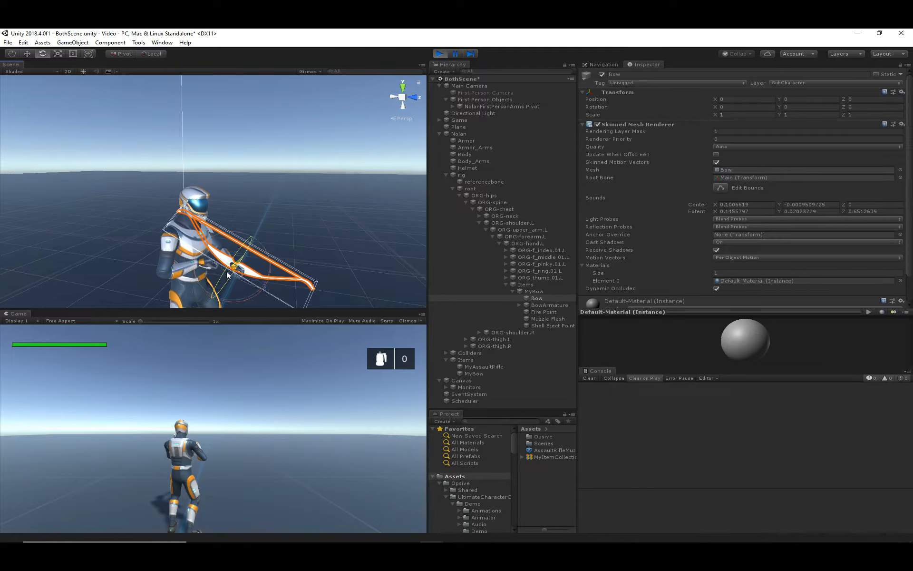
drag(226, 272, 206, 281)
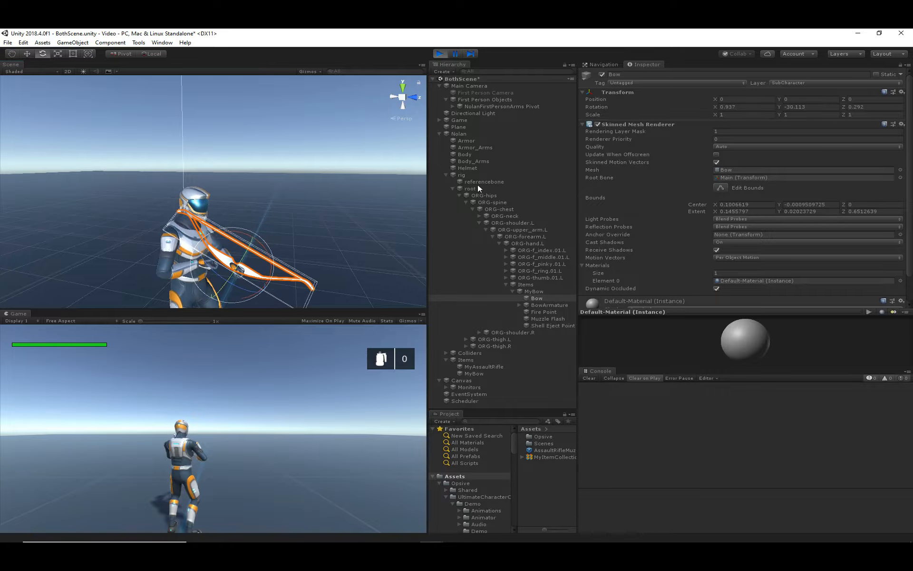
click(323, 285)
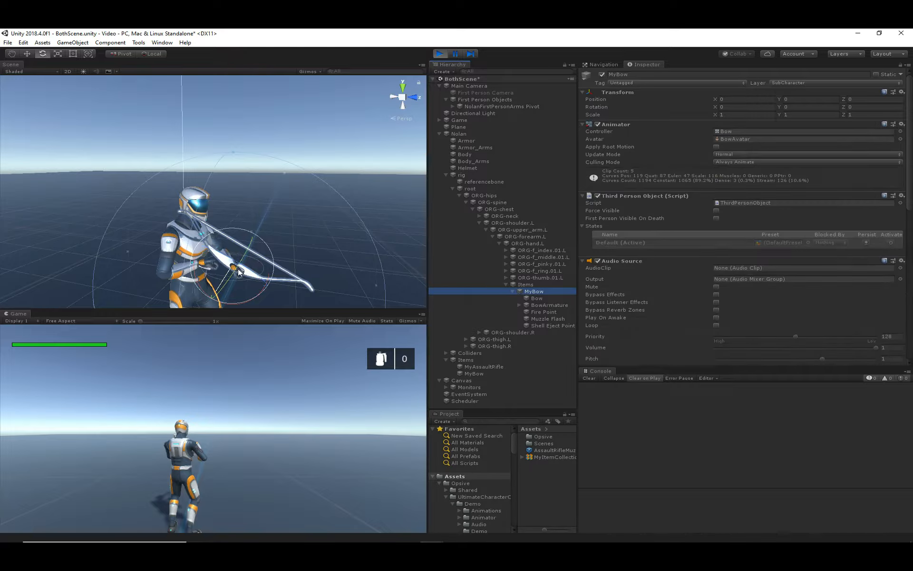
drag(242, 262, 39, 219)
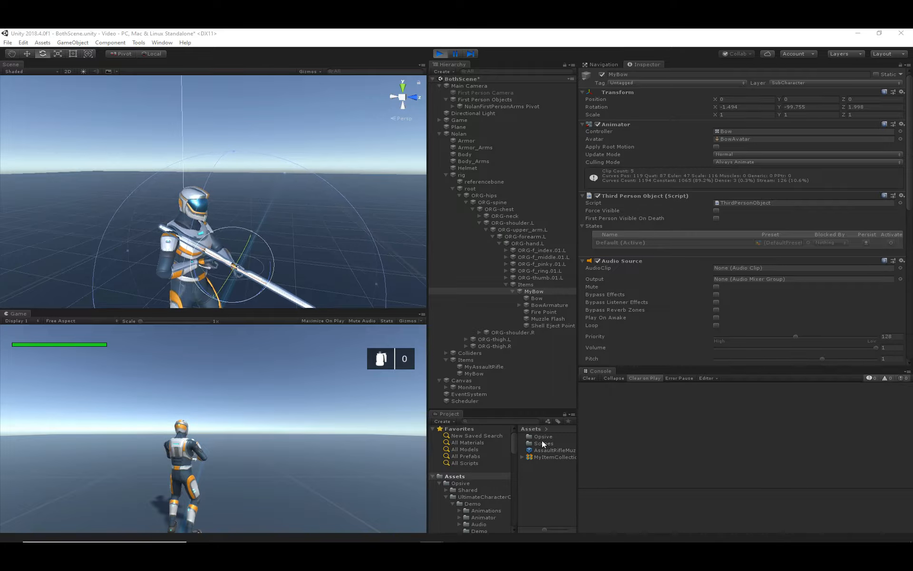
click(547, 476)
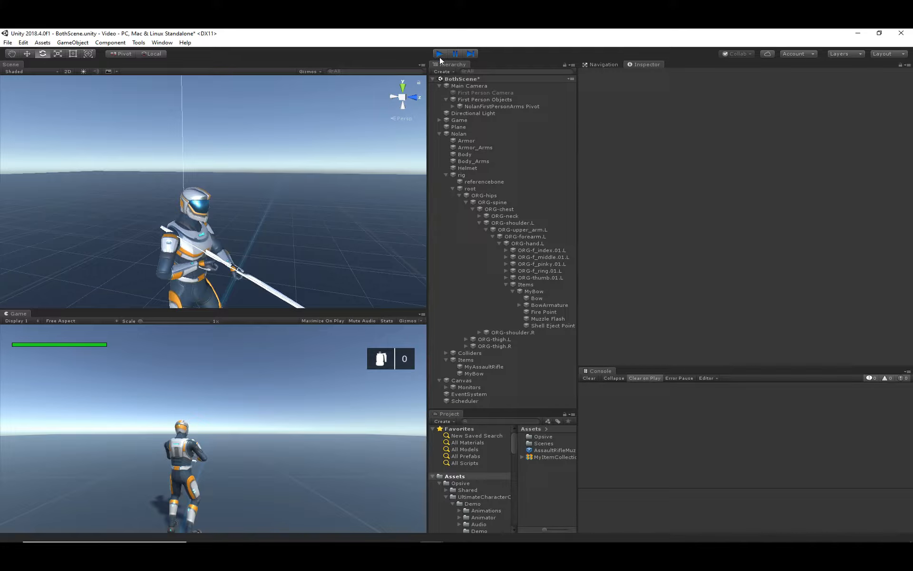
click(439, 53)
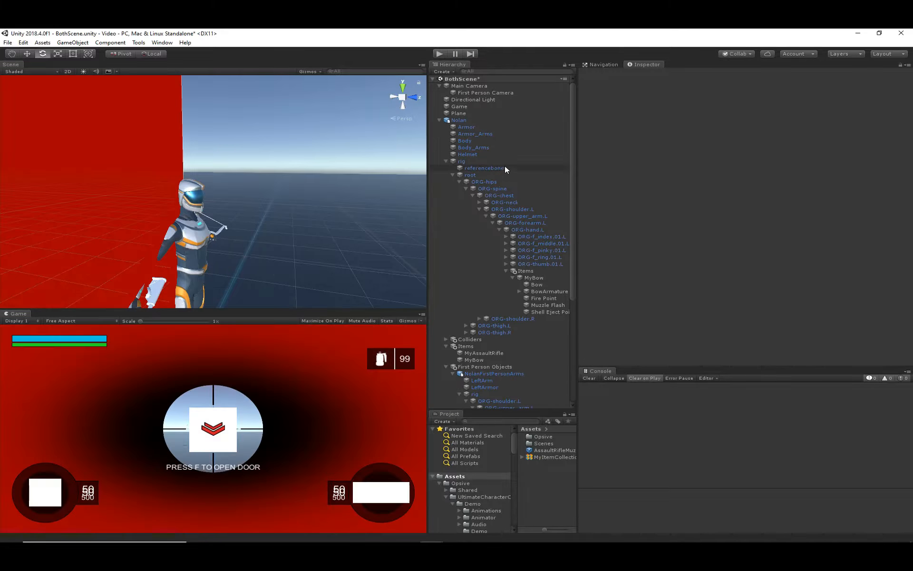
Step: Set the third-person MyBow object's position to X 0.04099844, Y 0.07229972, Z 0.03690078 and paste in its copied rotation values
click(452, 174)
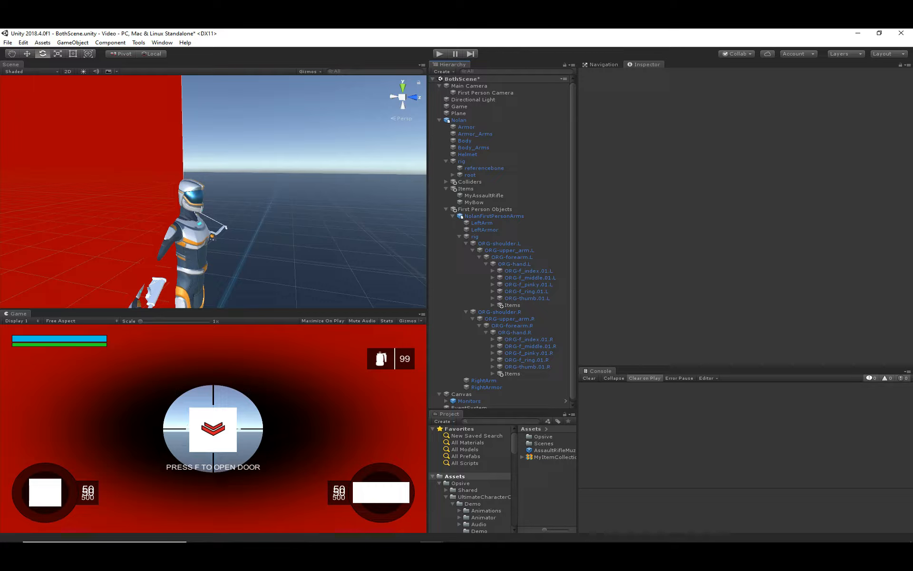
click(811, 99)
key(ctrl+v)
click(874, 100)
key(ctrl+v)
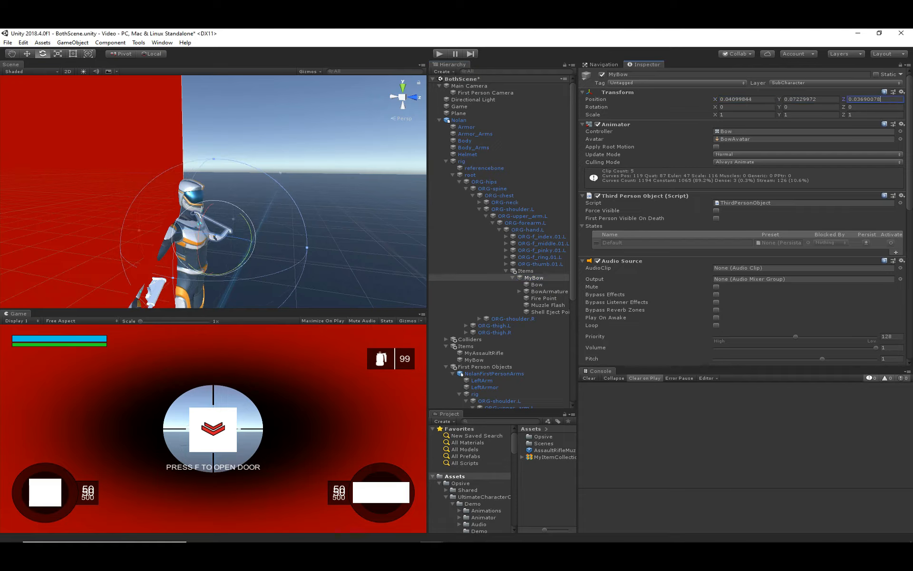
click(874, 107)
key(ctrl+v)
click(811, 107)
key(ctrl+v)
Step: Set the first-person MyBow's position to 0.03509957, 0.08469921, 0.0253014 and its rotation to -109.819, -0.2470093, -97.03699
scroll(485, 174, down, 5)
click(520, 341)
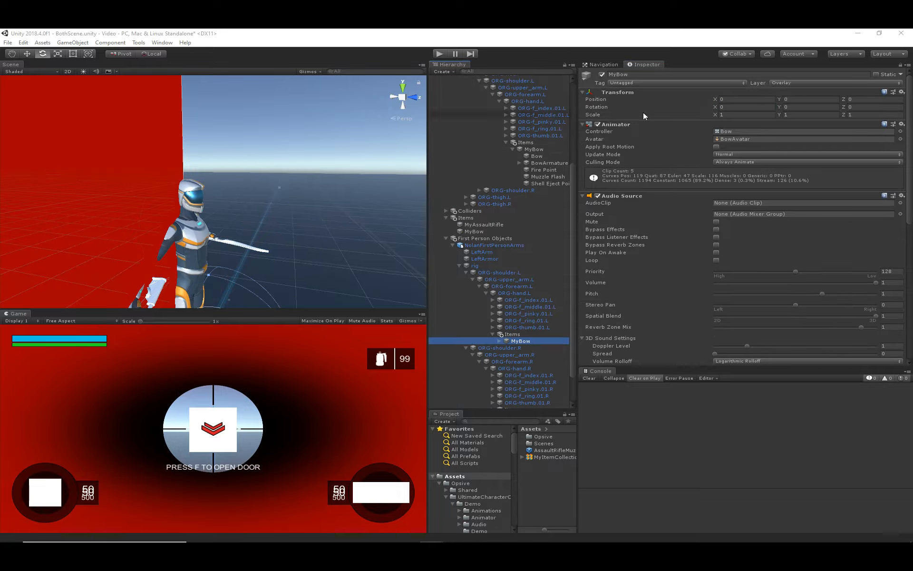
click(733, 99)
key(ctrl+v)
click(733, 107)
key(ctrl+v)
click(800, 99)
text(0.08469921)
text(-97.03699)
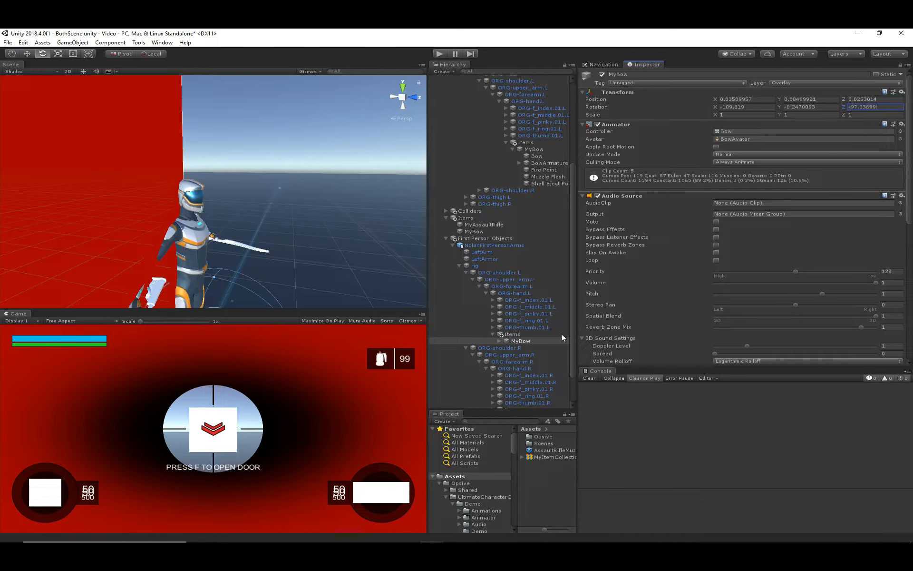
Step: Run the scene and toggle between first- and third-person view to check the bow's placement in the hand
click(440, 54)
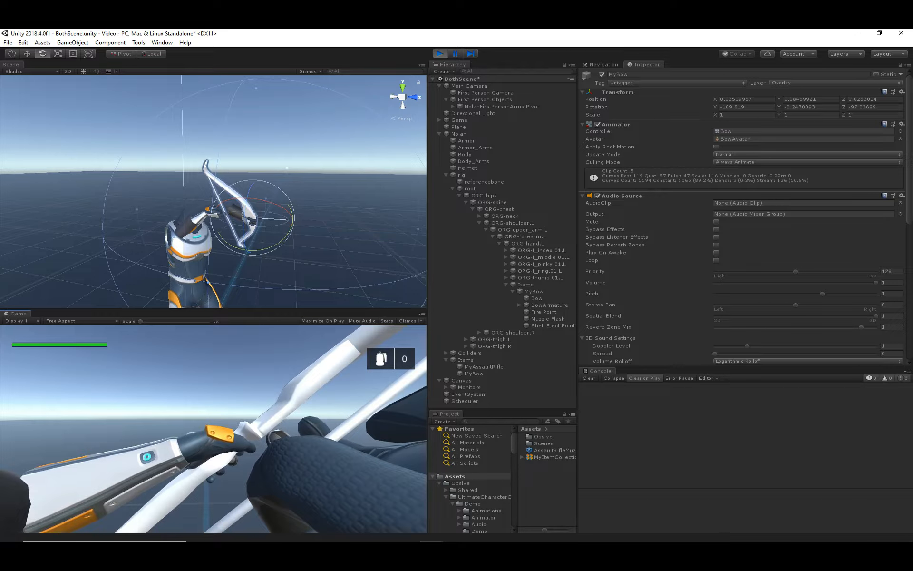
key(v)
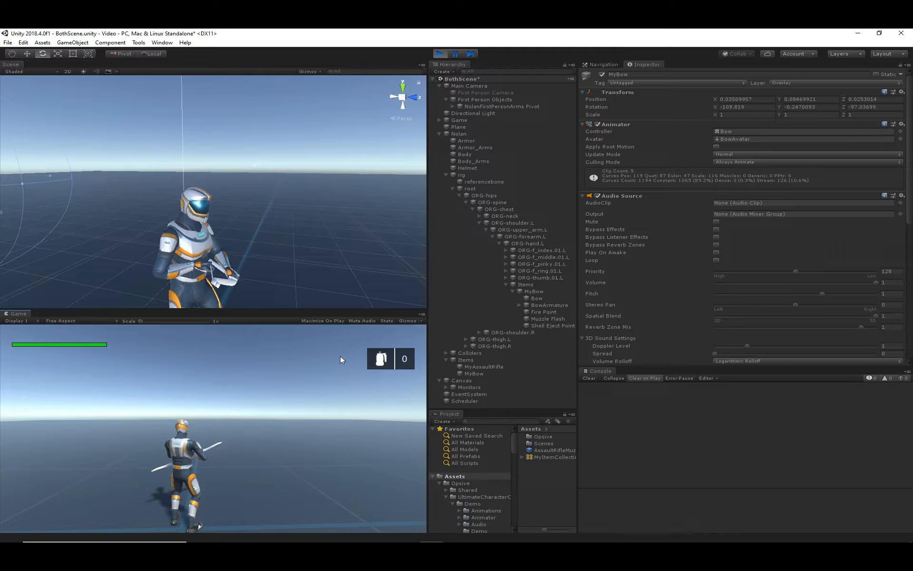
key(v)
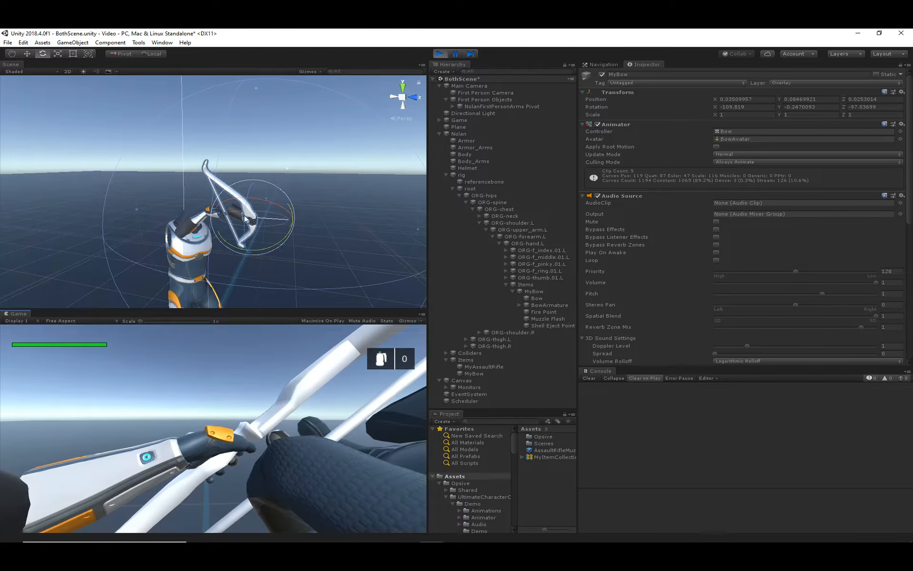
scroll(227, 215, up, 3)
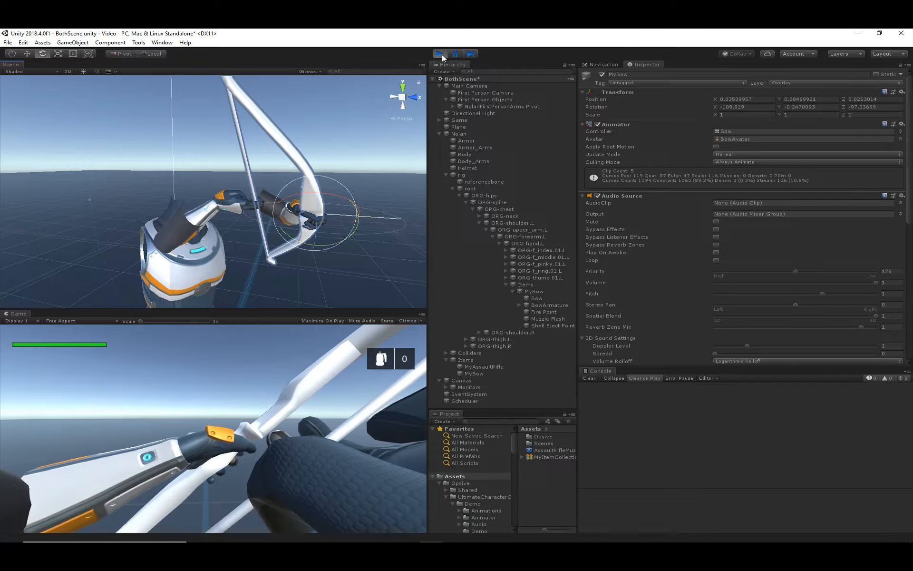
Step: Try a Y position offset of -0.12 in the MyBow item's First Person Perspective Item during play, and stop the game
click(474, 374)
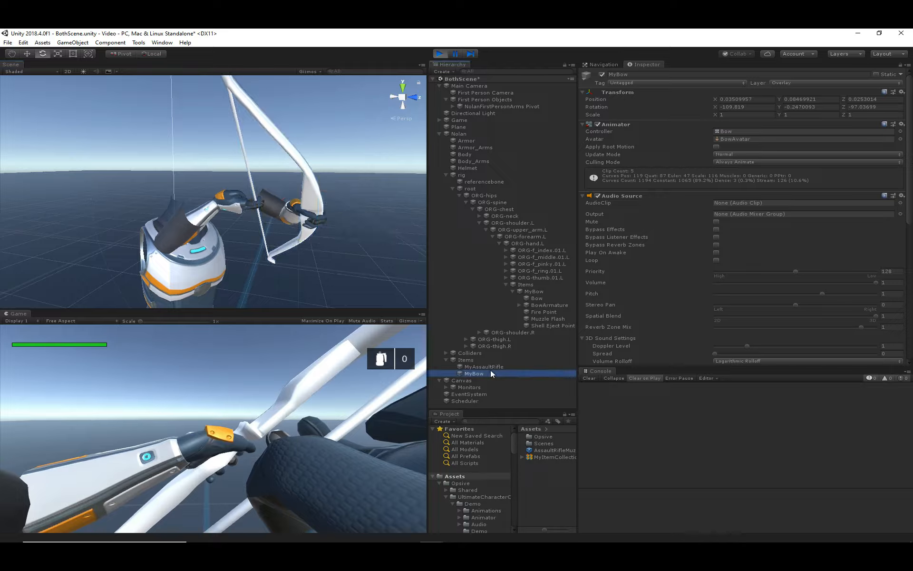
scroll(683, 290, down, 15)
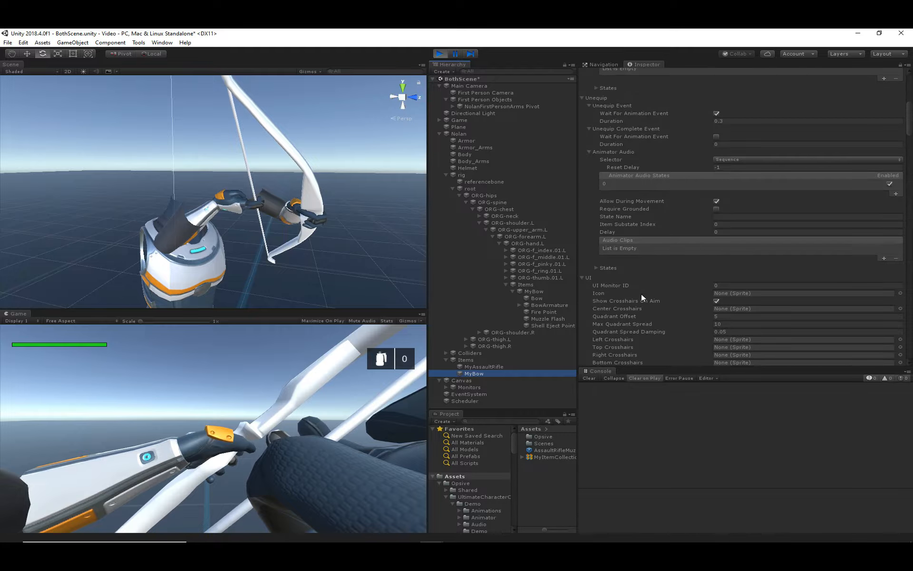
scroll(641, 293, down, 10)
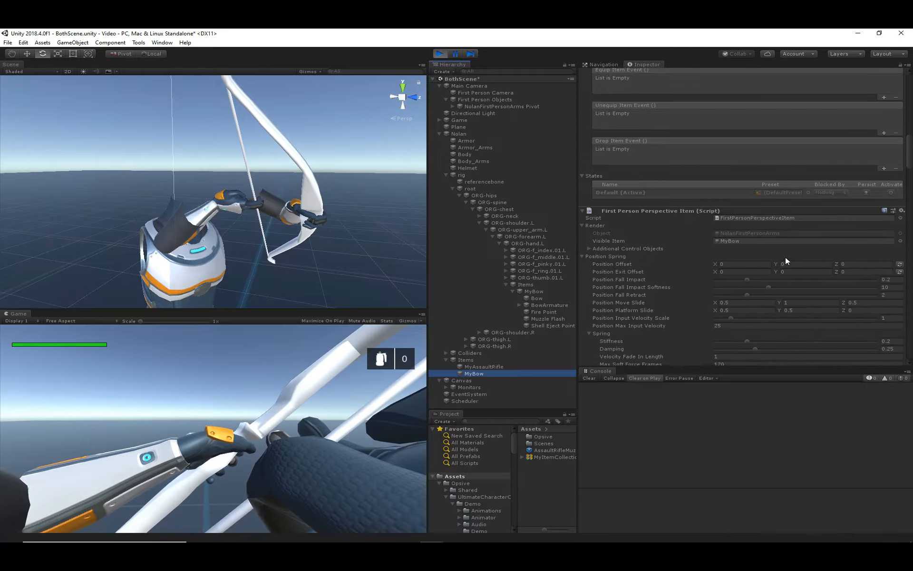
click(775, 264)
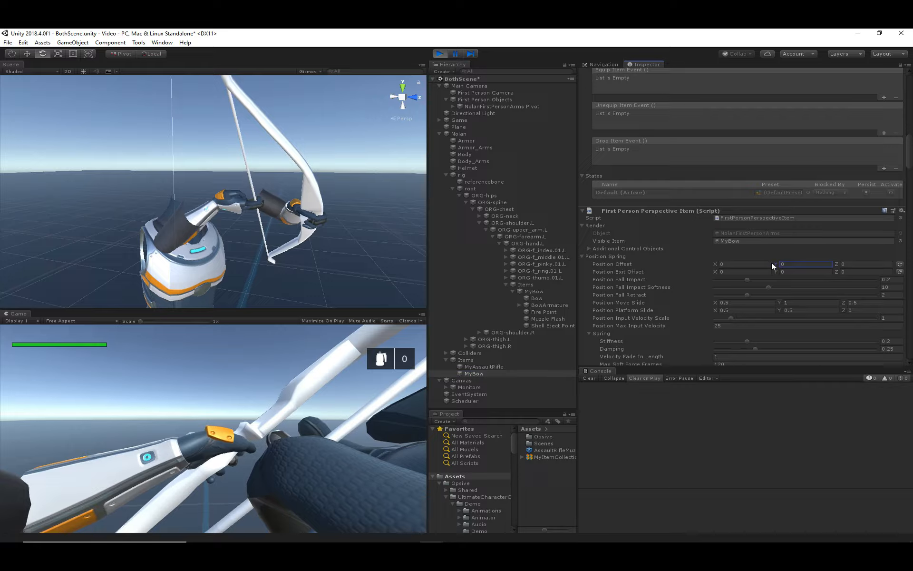
drag(771, 263, 770, 263)
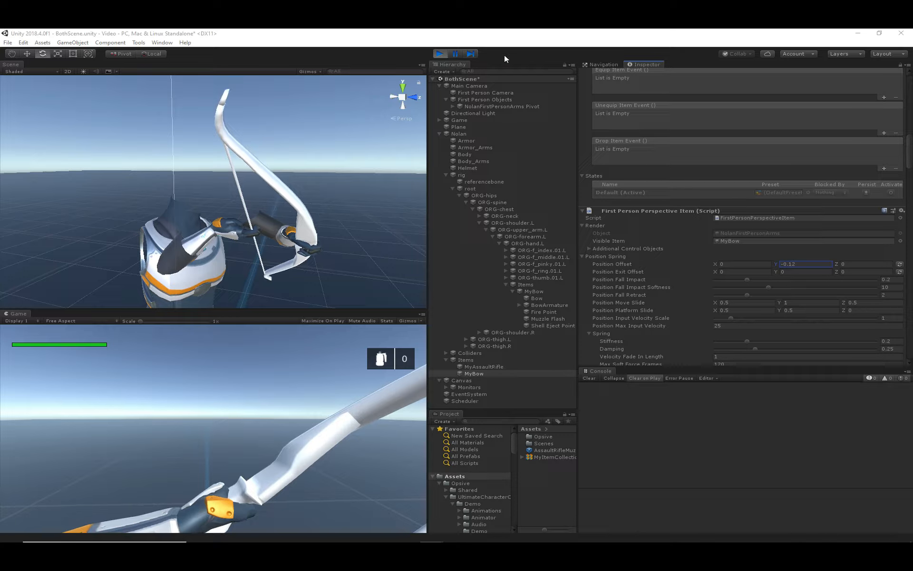
key(ctrl+p)
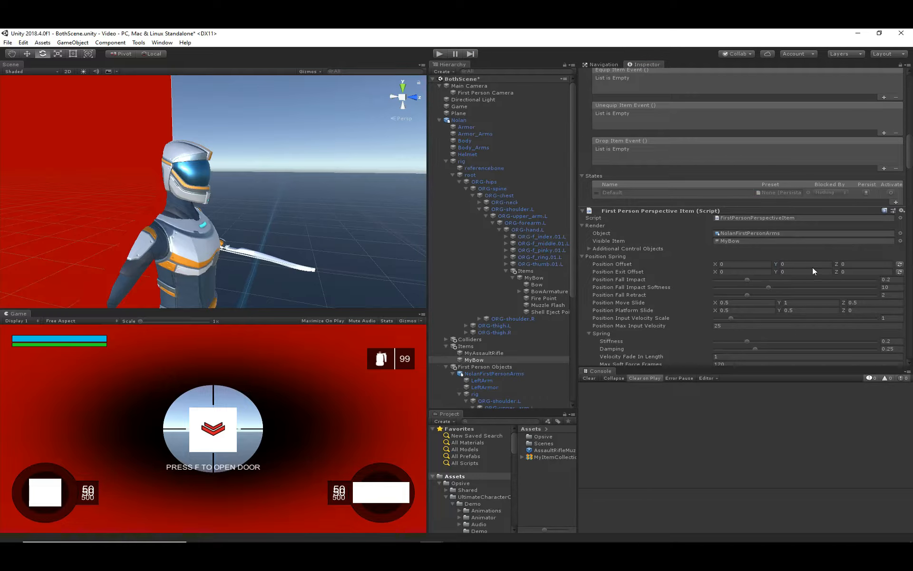
Step: Set the MyBow item's first-person Position Offset Y to -0.075 and its Position Exit Offset Y to -0.4
text(-0.075)
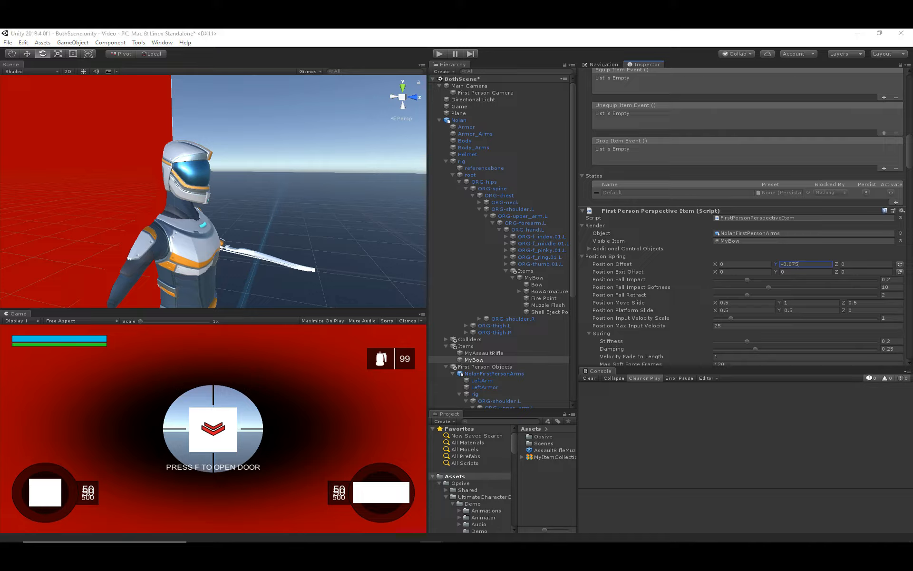
click(790, 273)
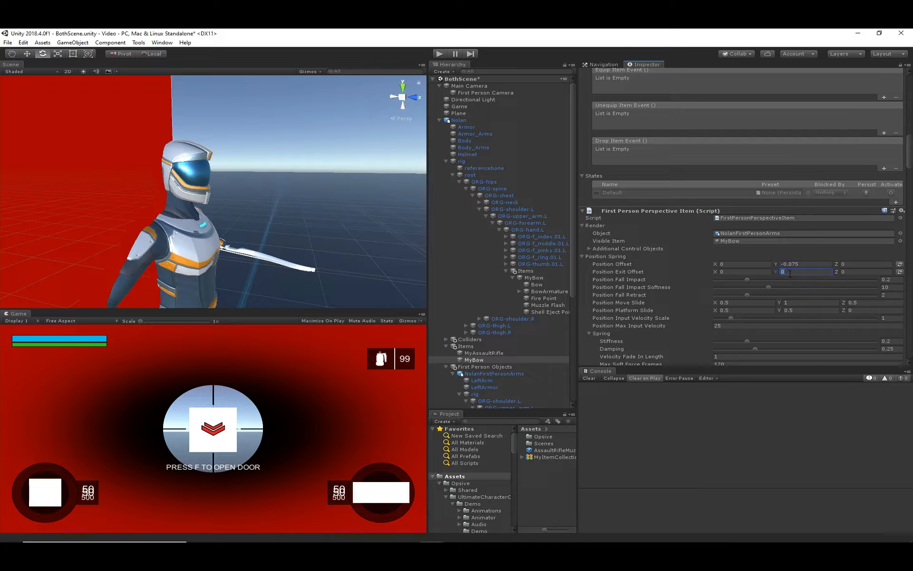
text(-0.4)
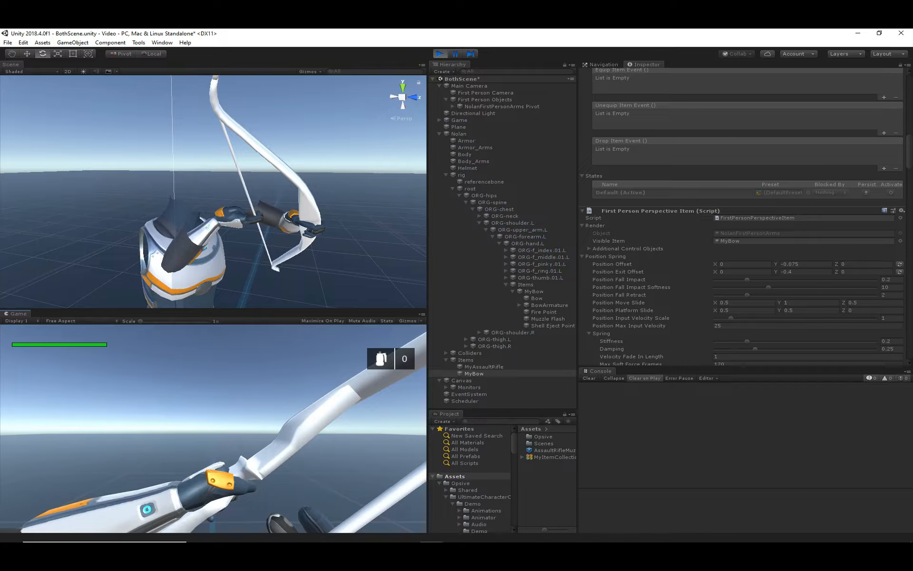
Step: Switch to the rifle and back to the bow in play, inspect the bow in third-person view, and stop the game
key(t)
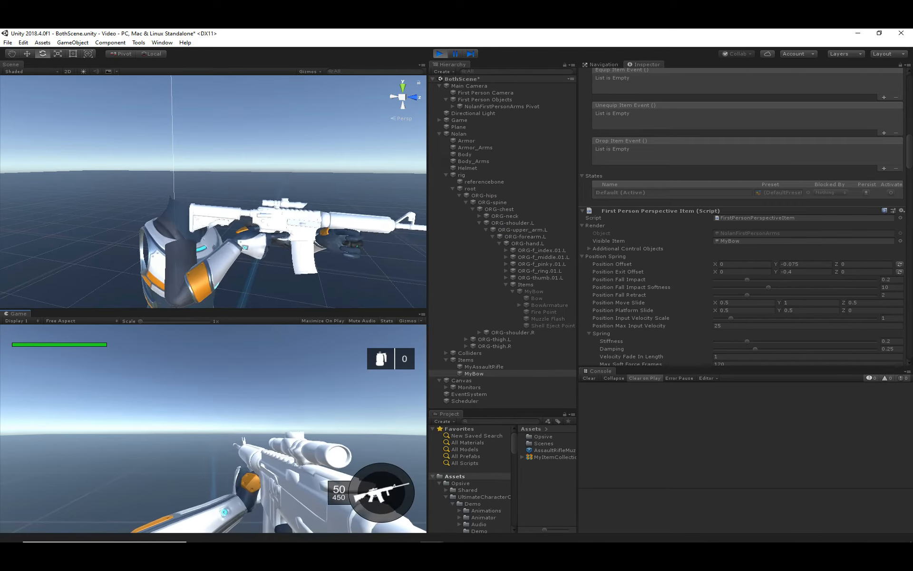
key(t)
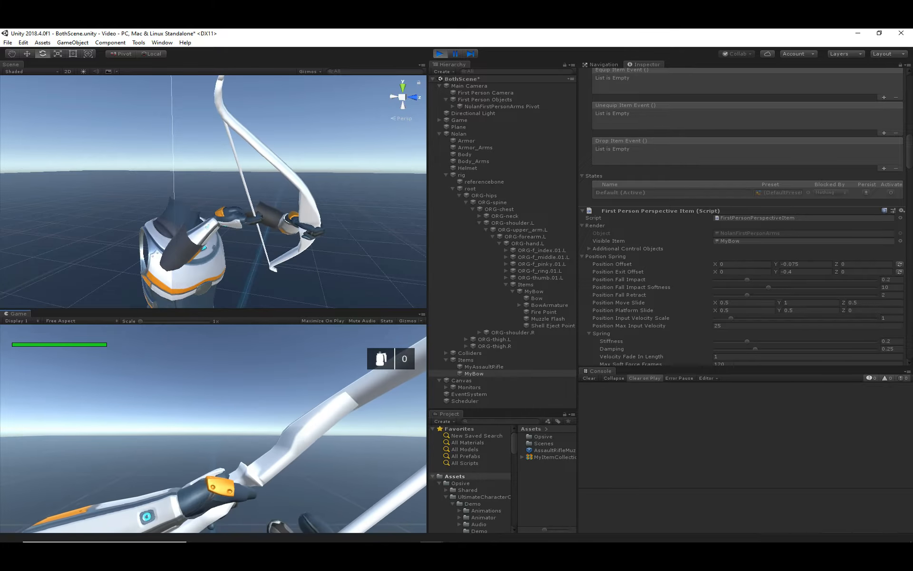
key(v)
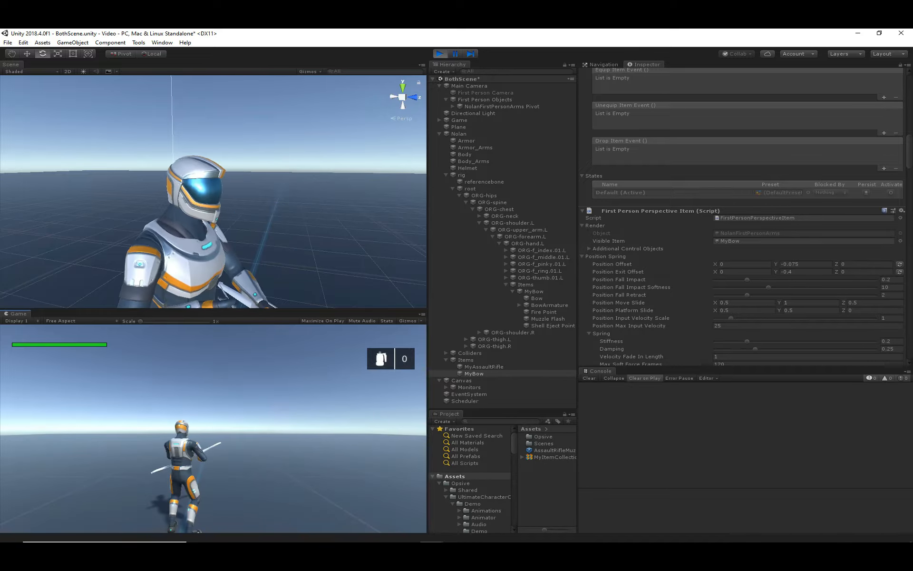
alt+drag(238, 195, 265, 257)
scroll(265, 257, down, 4)
right_click(257, 376)
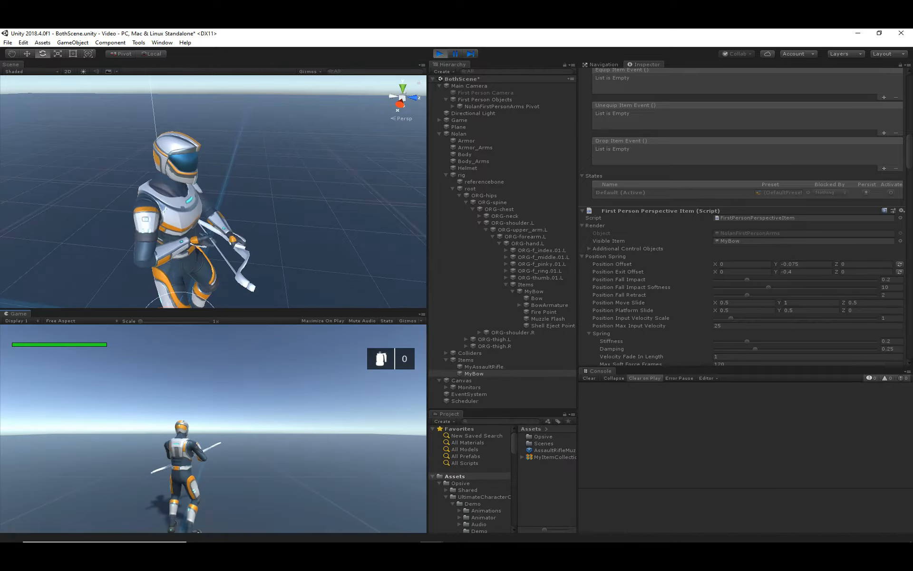
click(444, 54)
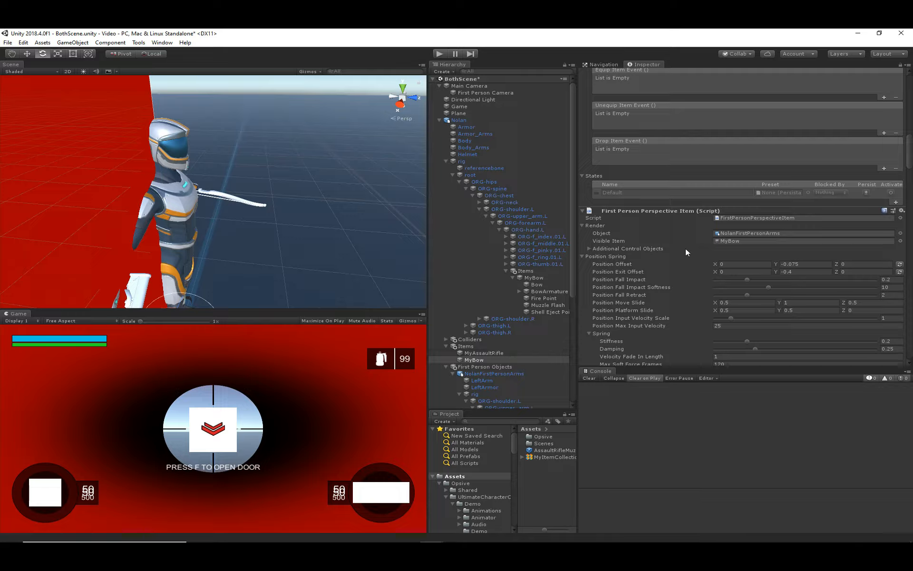
Step: Set the MyBow item's Animator Movement Set ID to 2 and run the scene
scroll(681, 249, up, 10)
scroll(678, 257, up, 5)
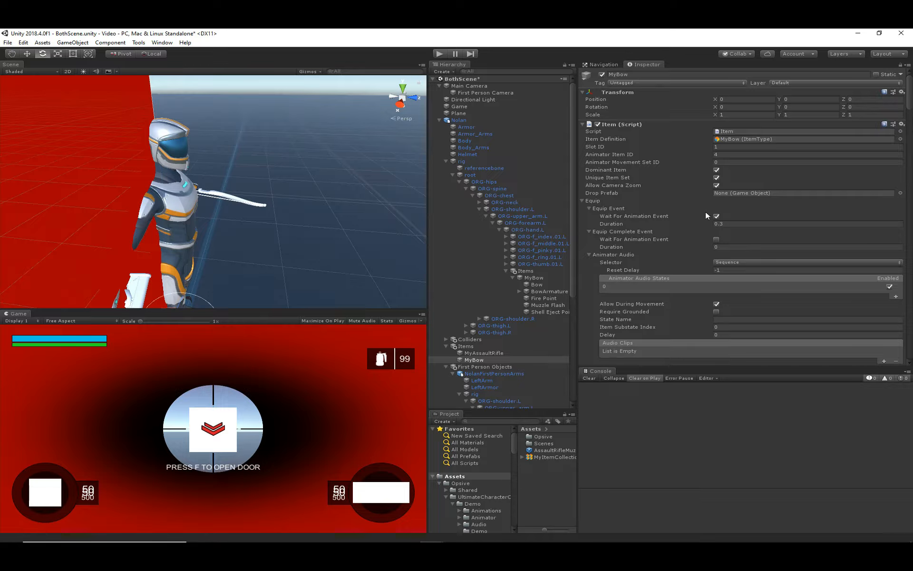
click(619, 162)
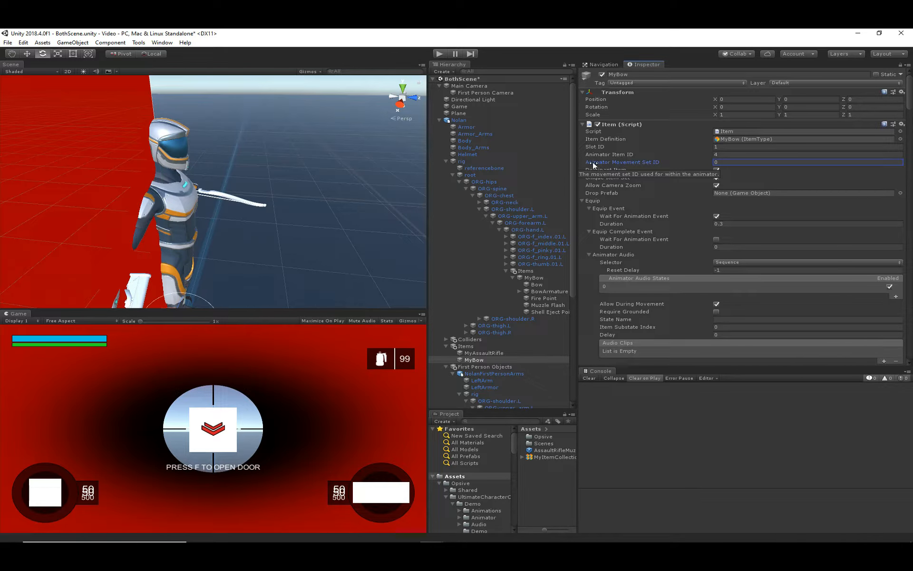
click(757, 160)
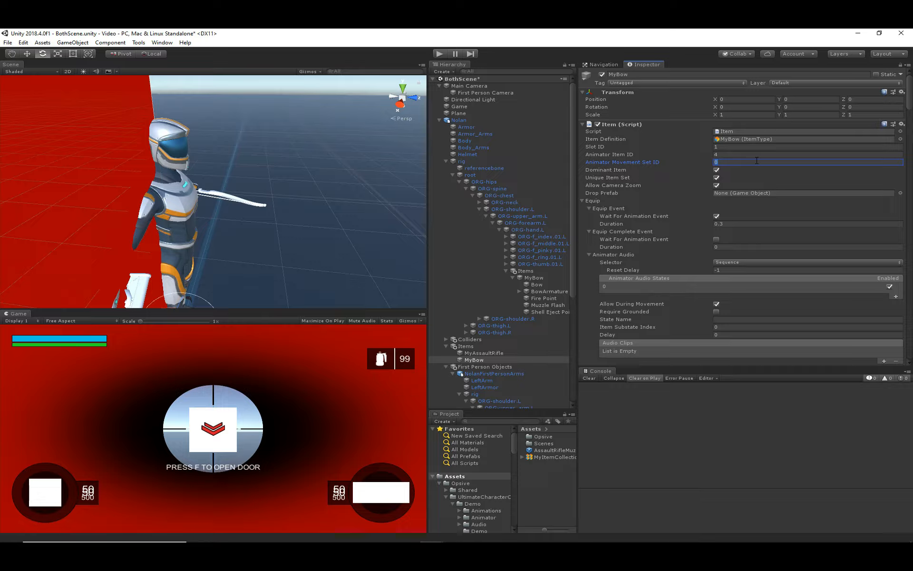
text(2)
click(441, 55)
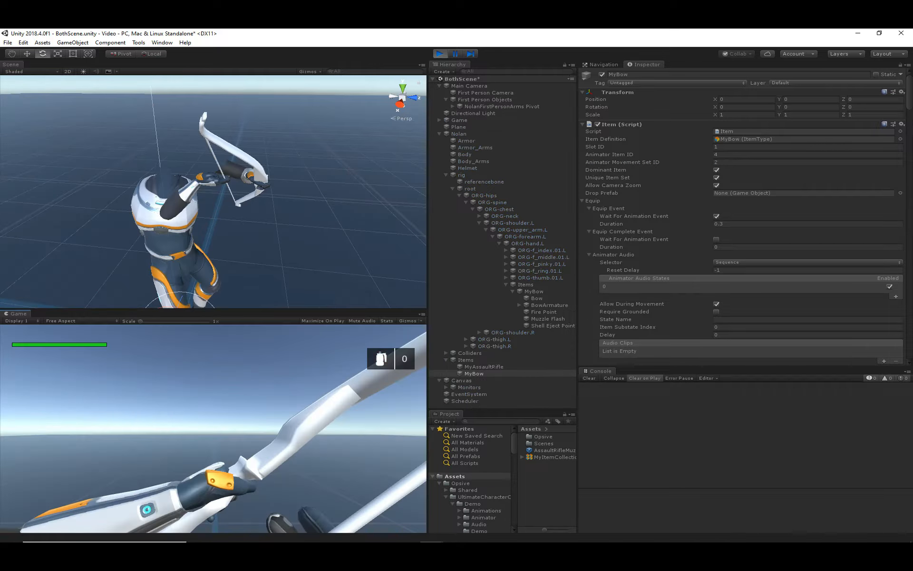
Step: Switch to the third-person view in play to check the bow stance, and stop the game
key(v)
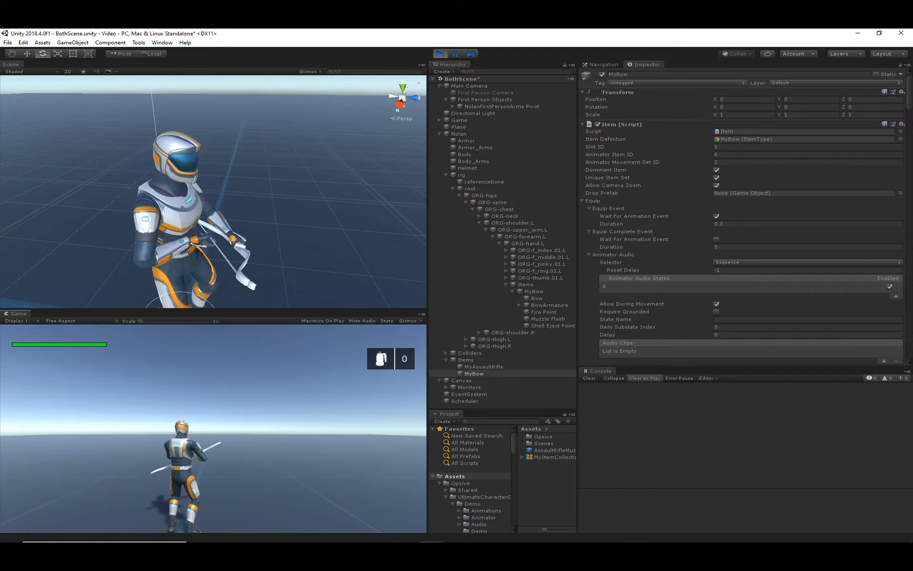
key(Escape)
click(439, 54)
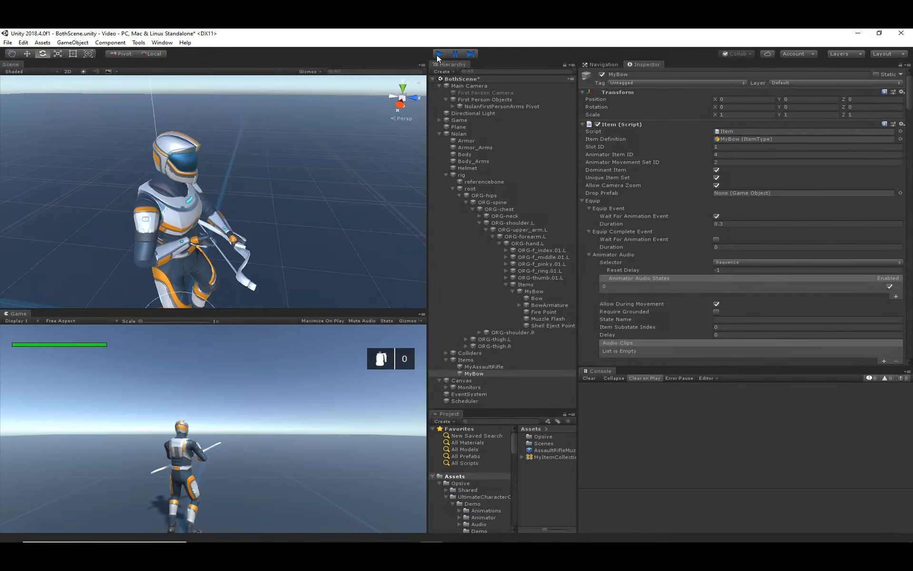
Step: Assign the Arrow prefab from the Bow prefabs as the Projectile in the MyBow item's Shootable Weapon firing settings
scroll(538, 302, down, 3)
scroll(539, 299, down, 3)
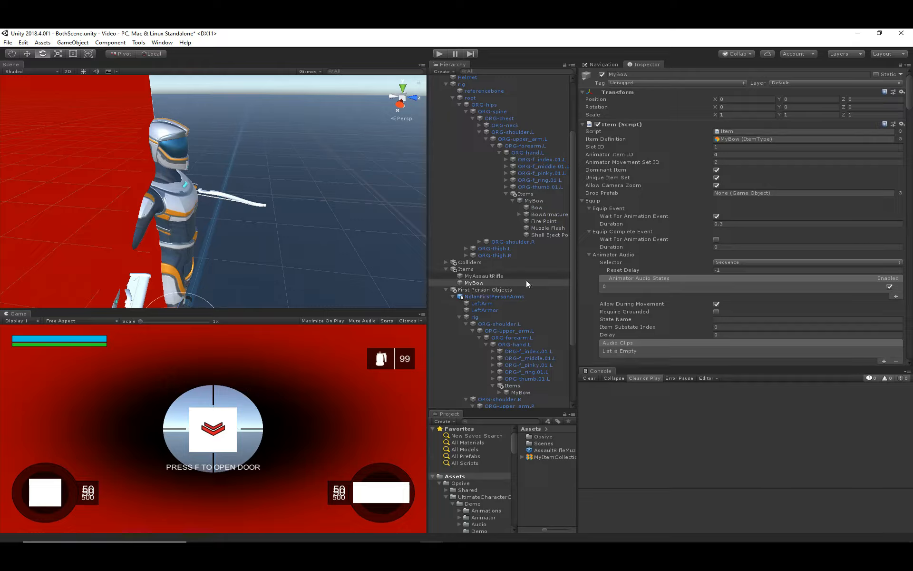
scroll(724, 285, down, 10)
scroll(696, 287, down, 15)
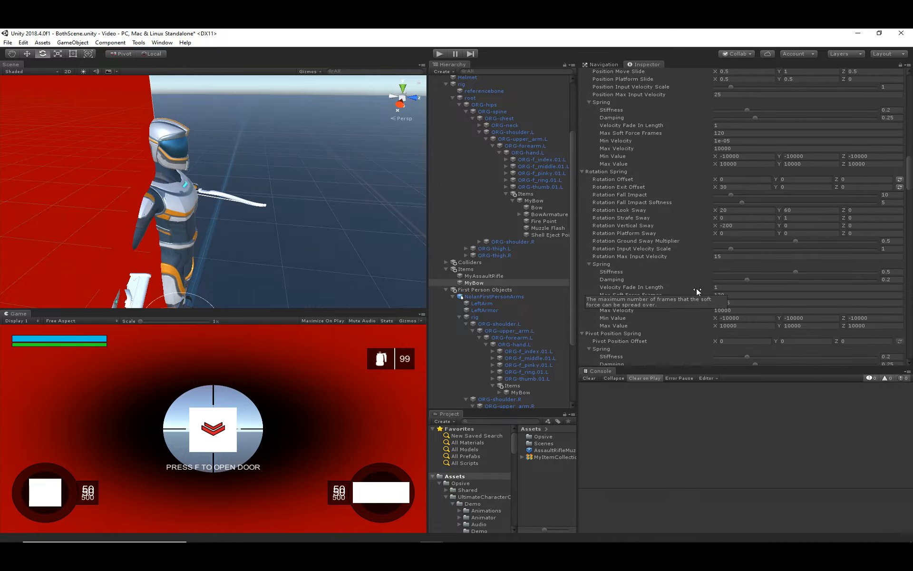
scroll(687, 305, down, 20)
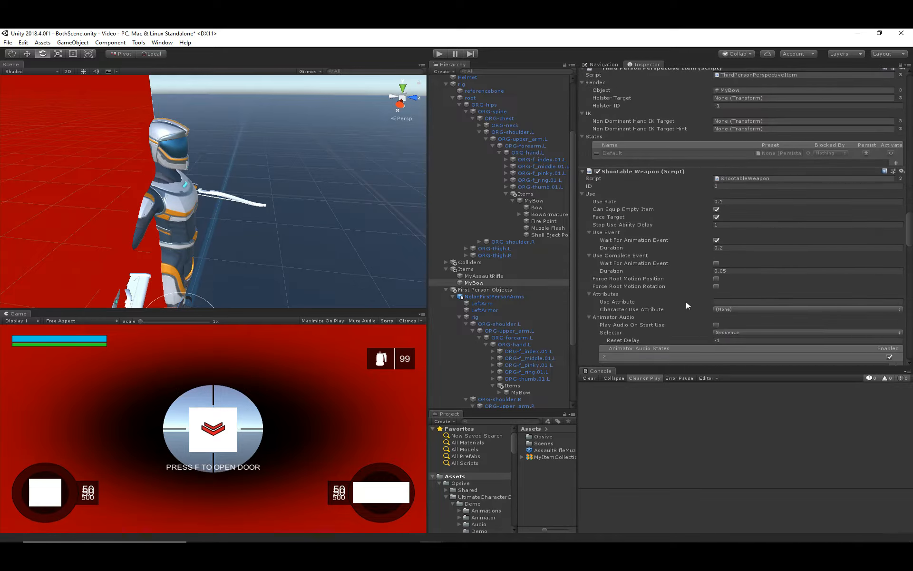
scroll(686, 301, down, 2)
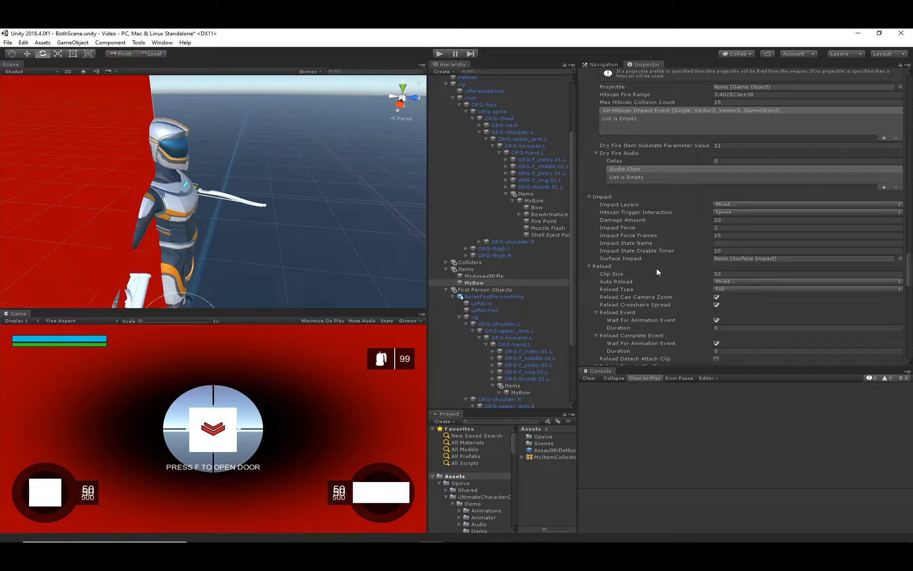
scroll(678, 236, up, 10)
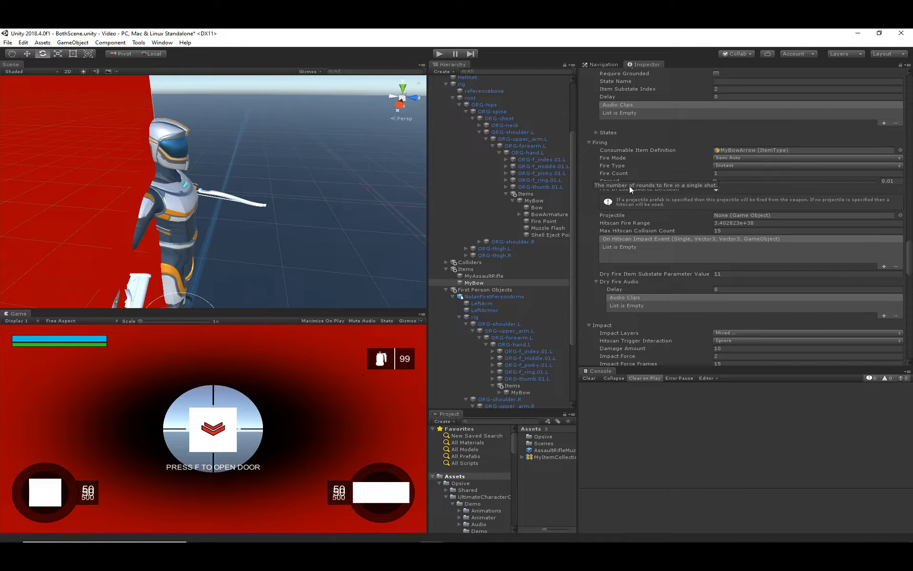
click(752, 215)
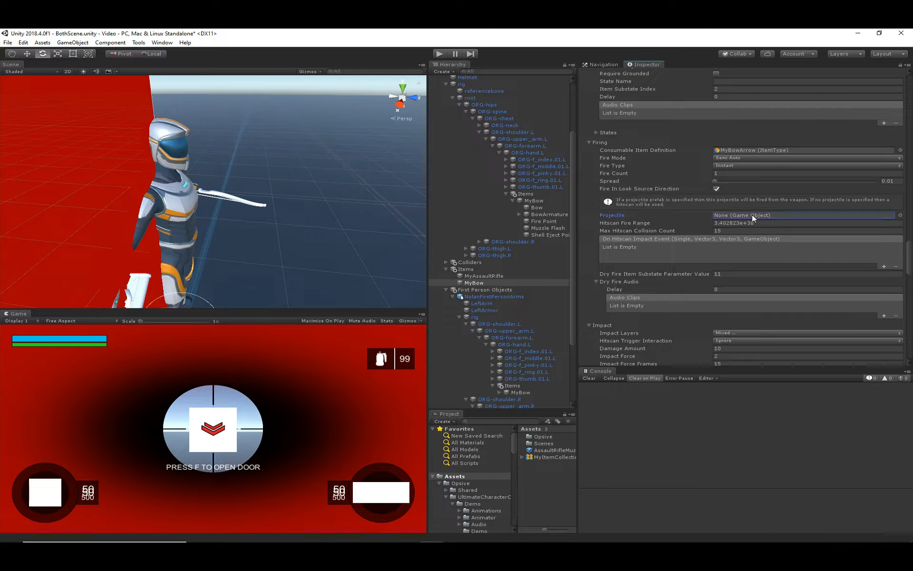
click(900, 216)
text(arr)
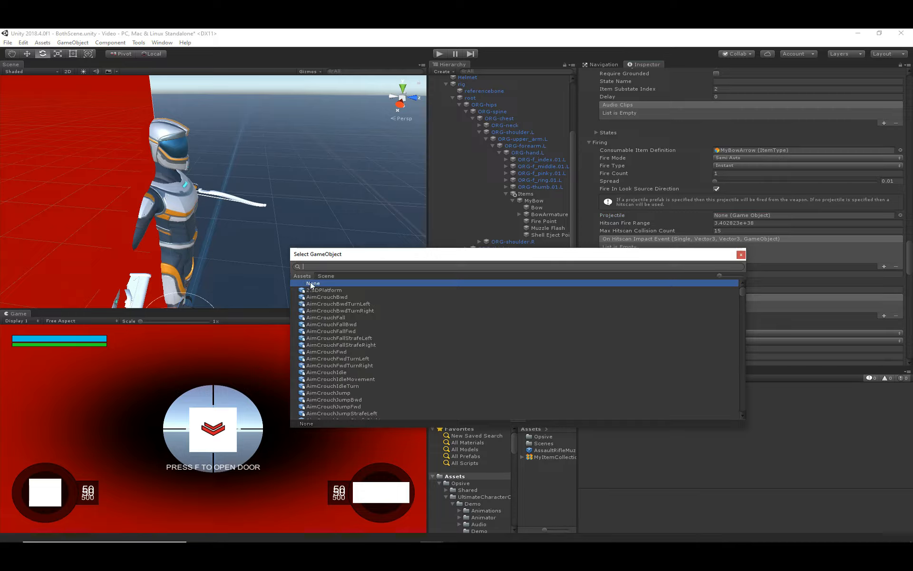
click(314, 290)
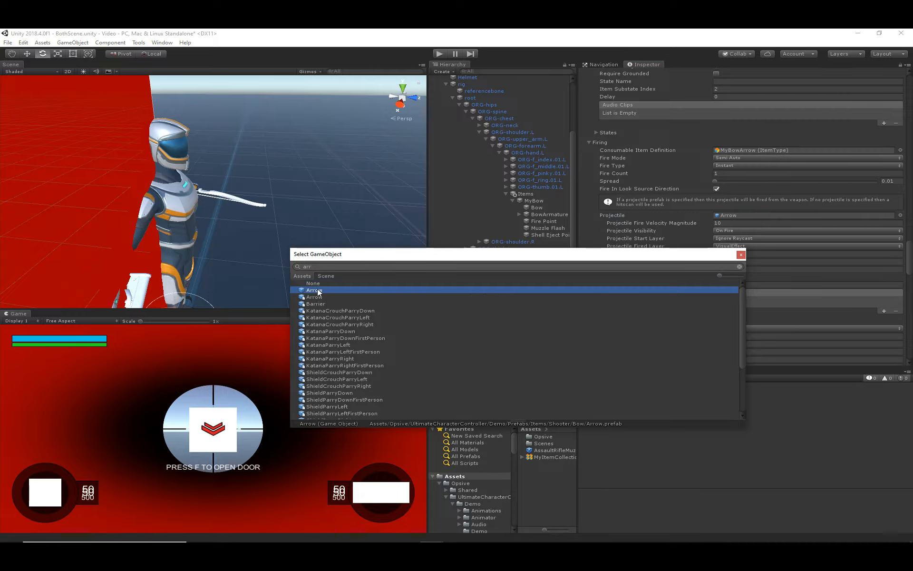
double_click(318, 290)
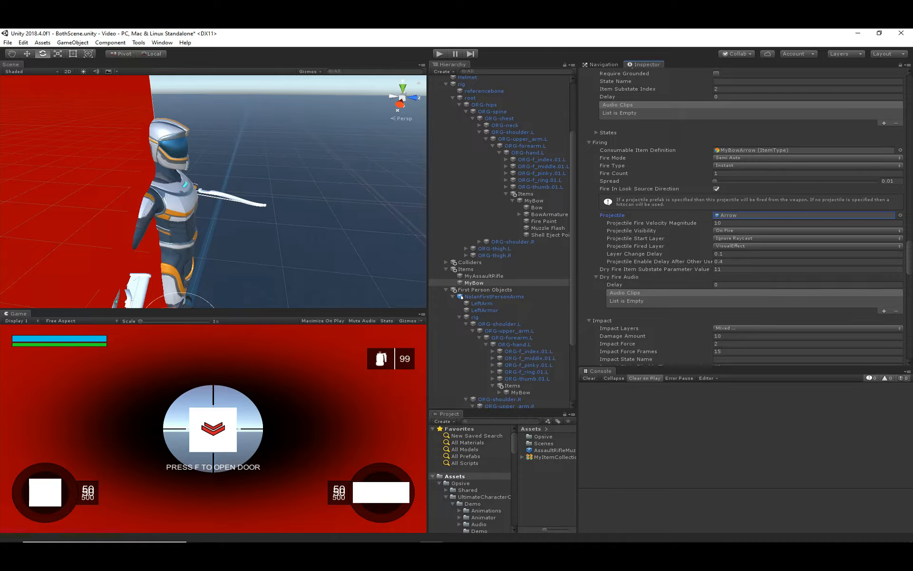
Step: View the Character Manager's Object Builder with Projectile as the Object Type, and move the window out of the way
drag(1, 285, 697, 186)
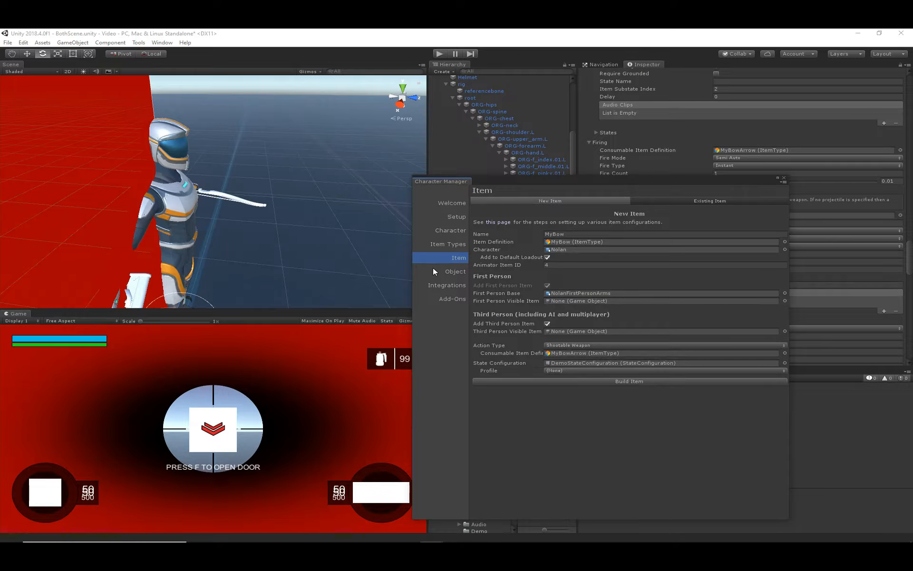
click(452, 272)
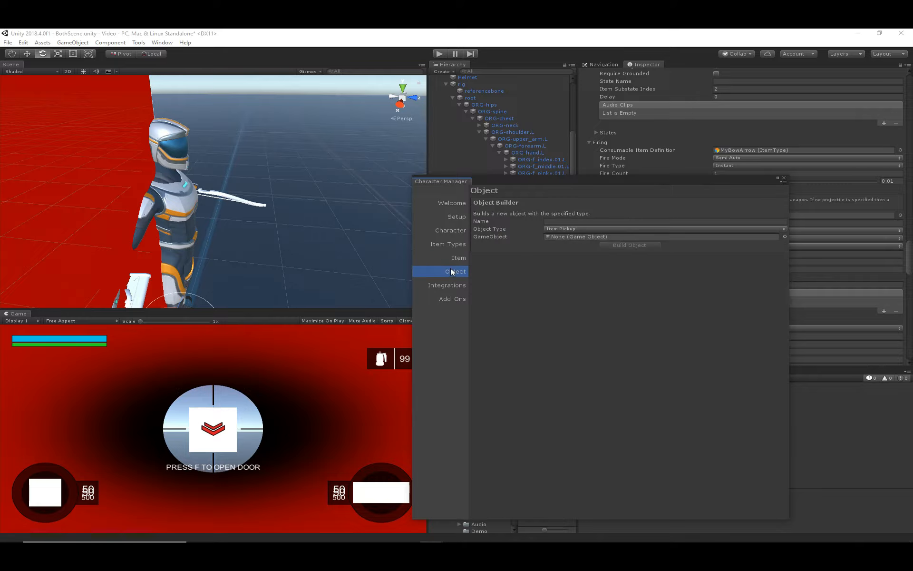
click(563, 229)
click(577, 262)
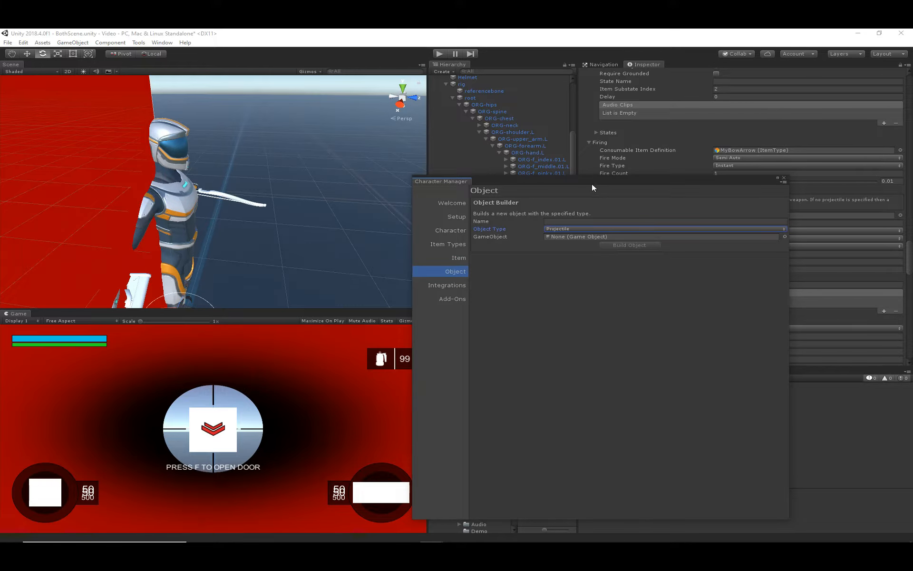
drag(592, 183, 1, 190)
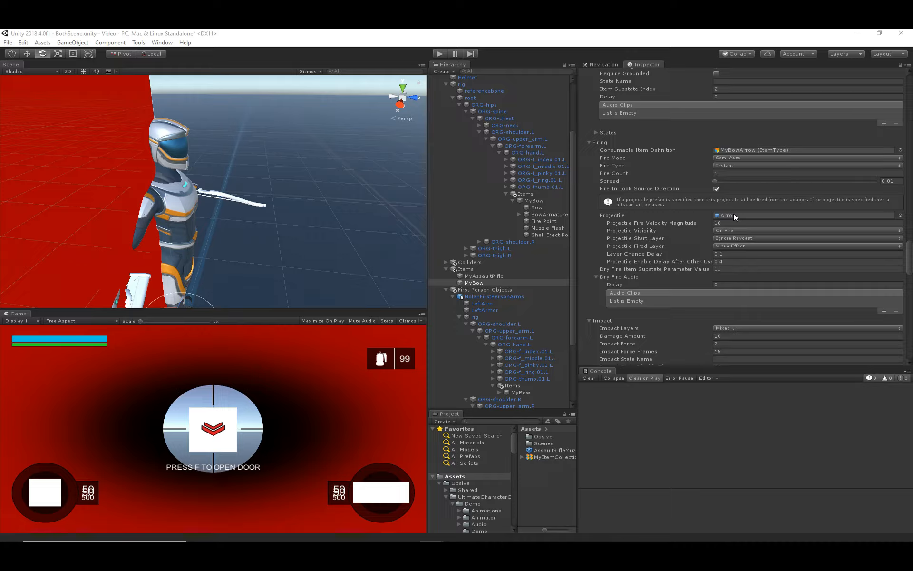
Step: Set MyBow's Projectile Fire Velocity Magnitude to 40 and its Projectile Visibility to Always
click(726, 223)
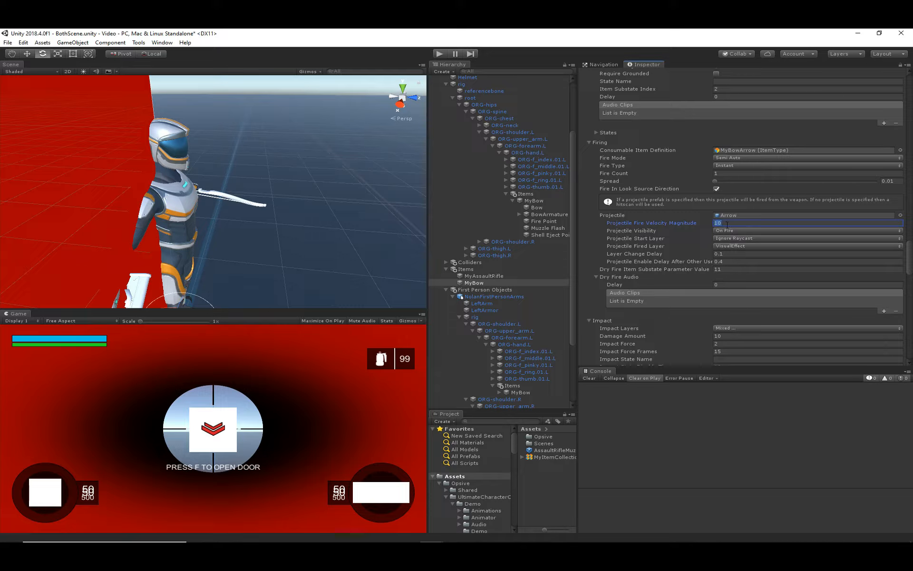
text(4)
key(Return)
click(735, 231)
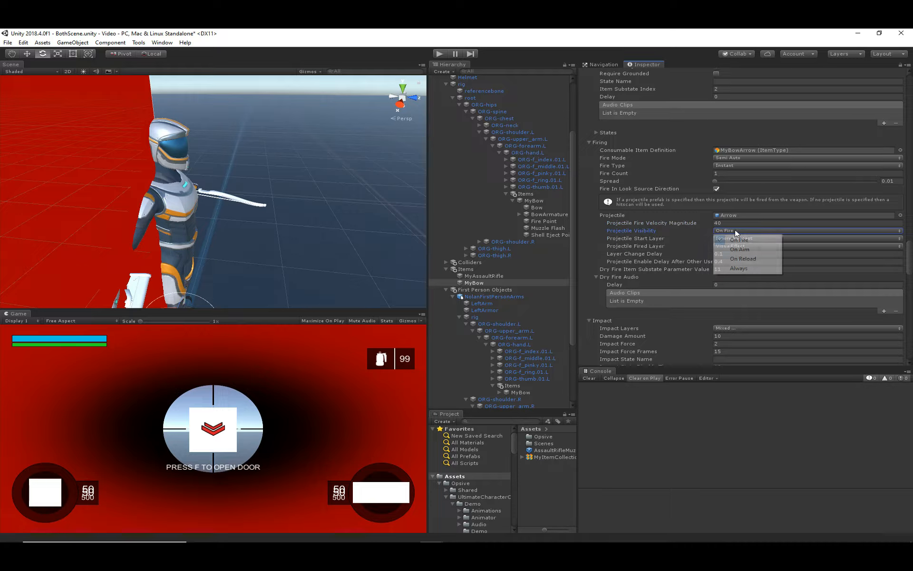
click(742, 268)
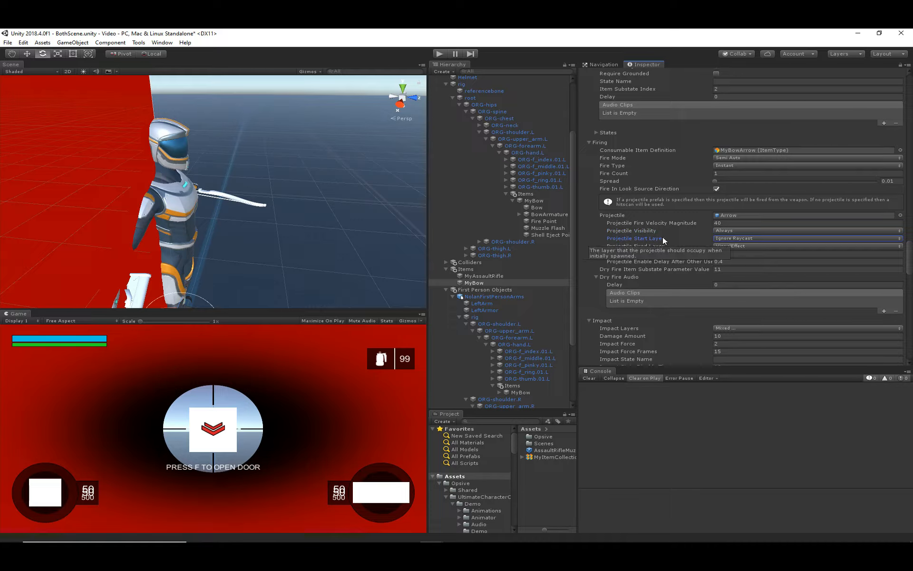
Step: Run the scene and select the arrow spawned under the first-person bow's Fire Point for inspection
click(438, 54)
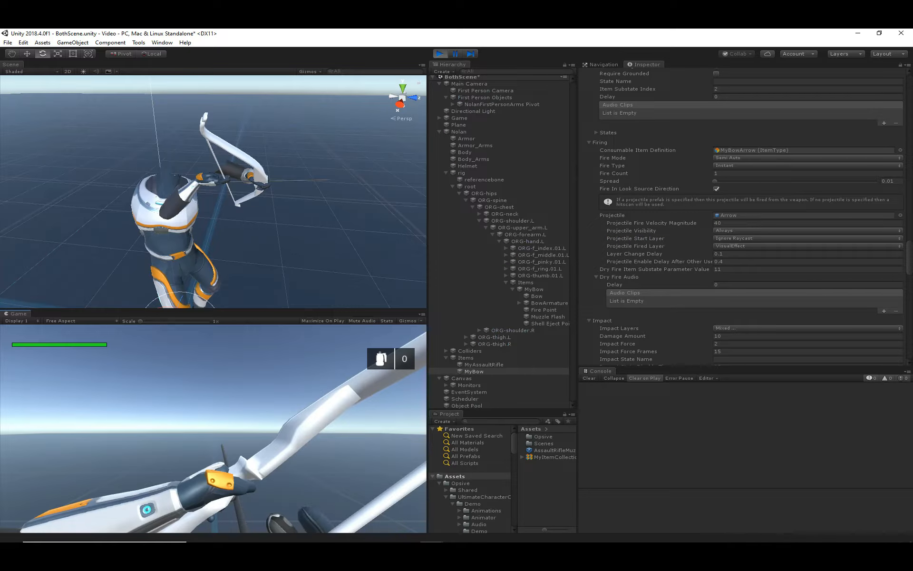
key(Escape)
right_drag(265, 195, 273, 188)
scroll(272, 189, up, 10)
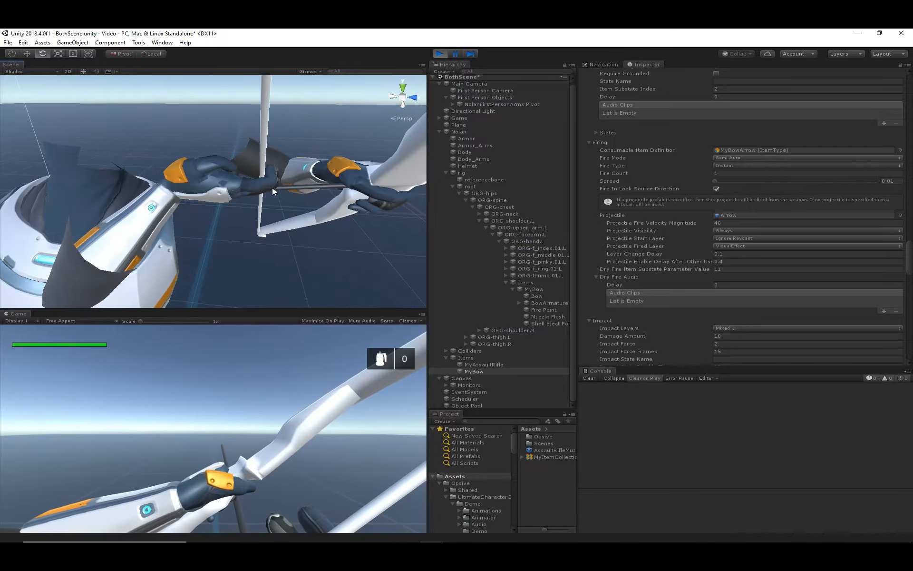
click(290, 189)
key(s)
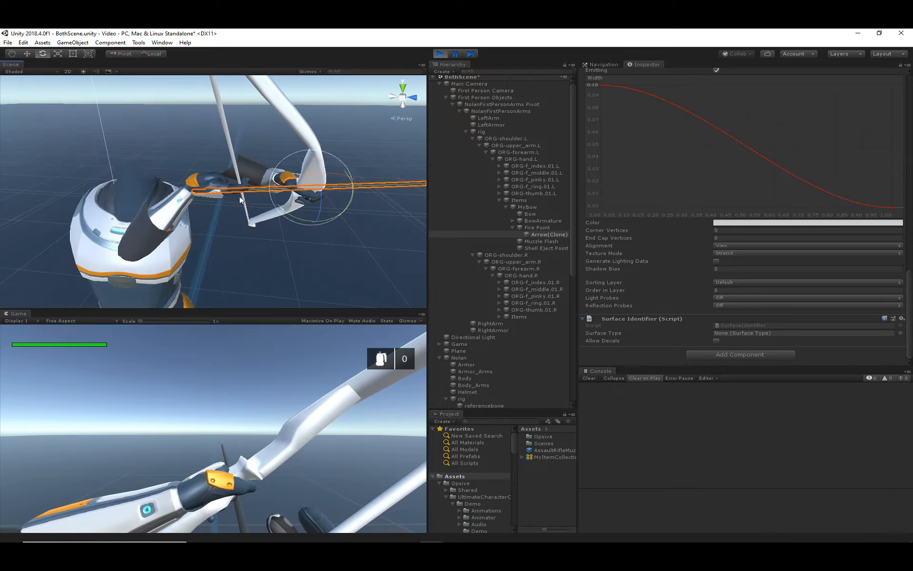
Step: Try moving the spawned arrow slightly upward on the bow during play, and stop the game
click(27, 54)
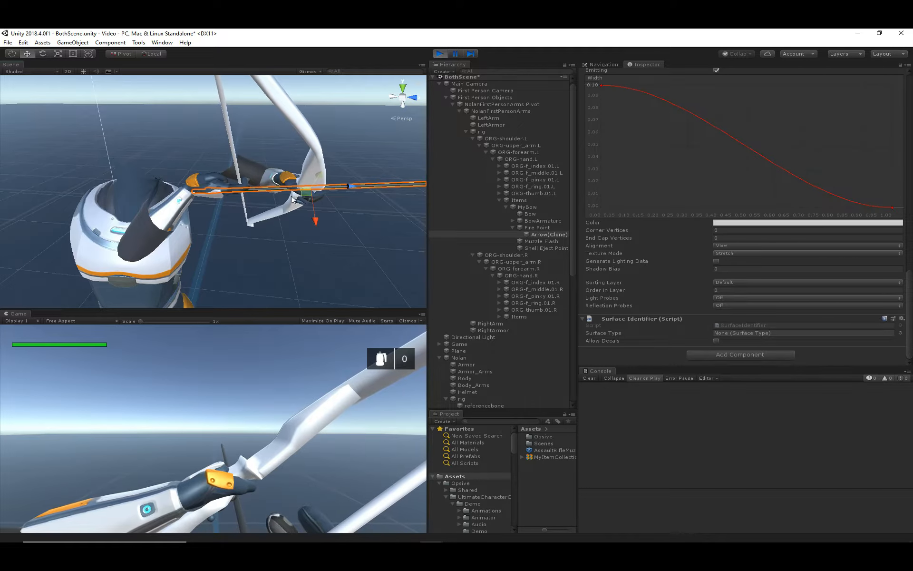
mouse_move(315, 220)
mouse_down()
mouse_move(313, 193)
mouse_move(318, 229)
mouse_move(313, 213)
mouse_up()
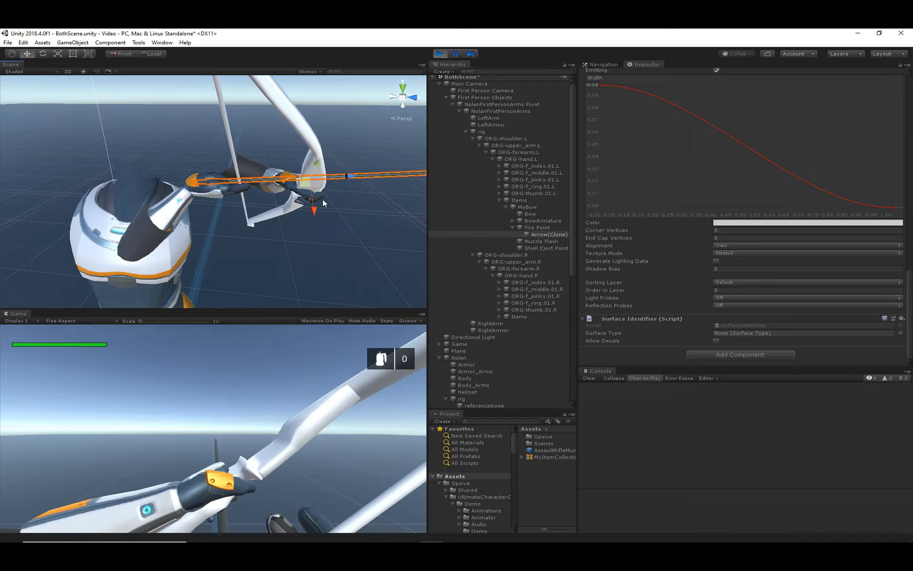
click(440, 54)
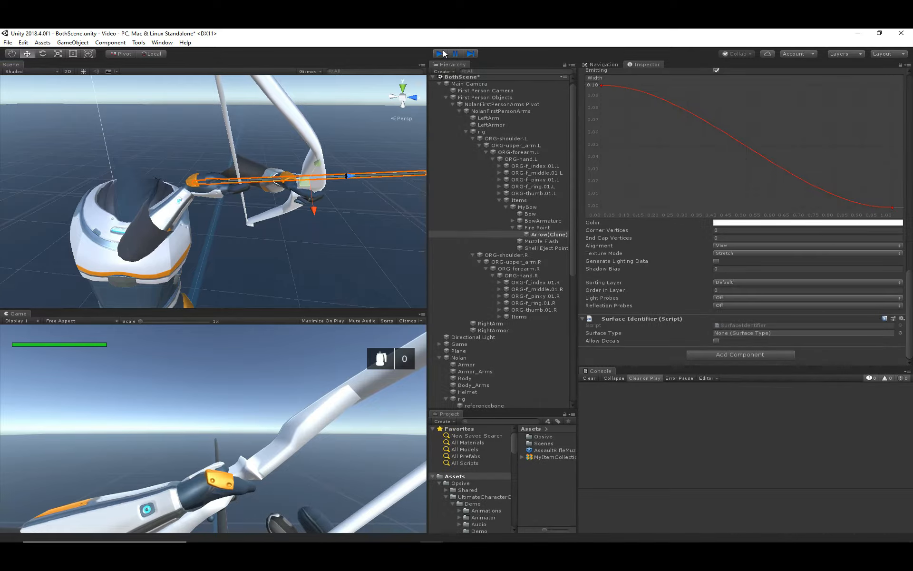
Step: Select the MyBow item and examine the layer choices for its Projectile Start Layer without changing it
scroll(533, 356, down, 3)
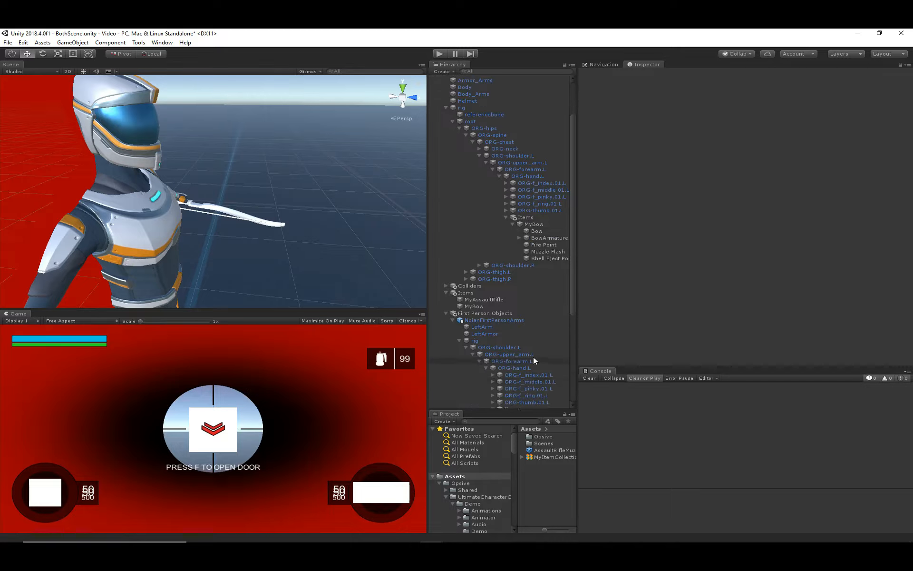
click(478, 281)
scroll(728, 234, down, 15)
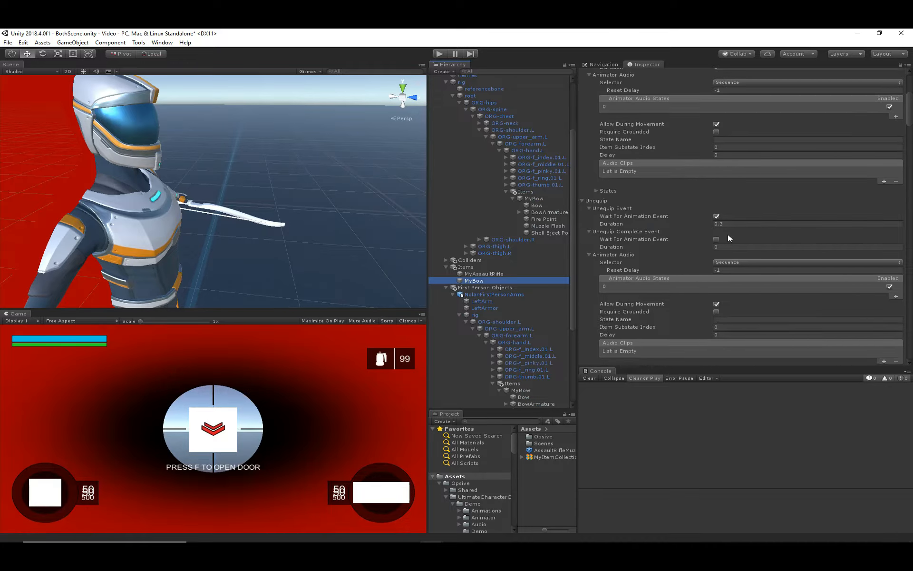
scroll(711, 233, down, 15)
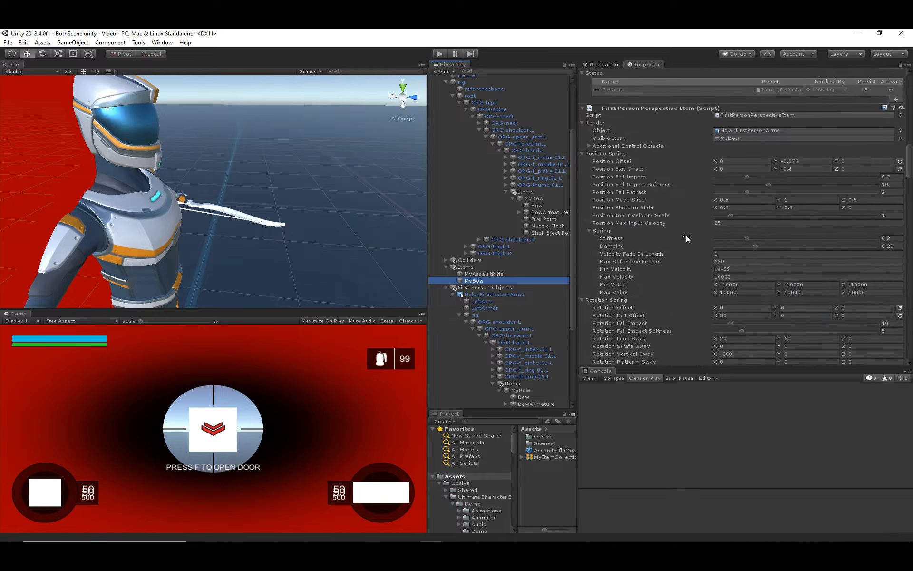
scroll(663, 241, down, 15)
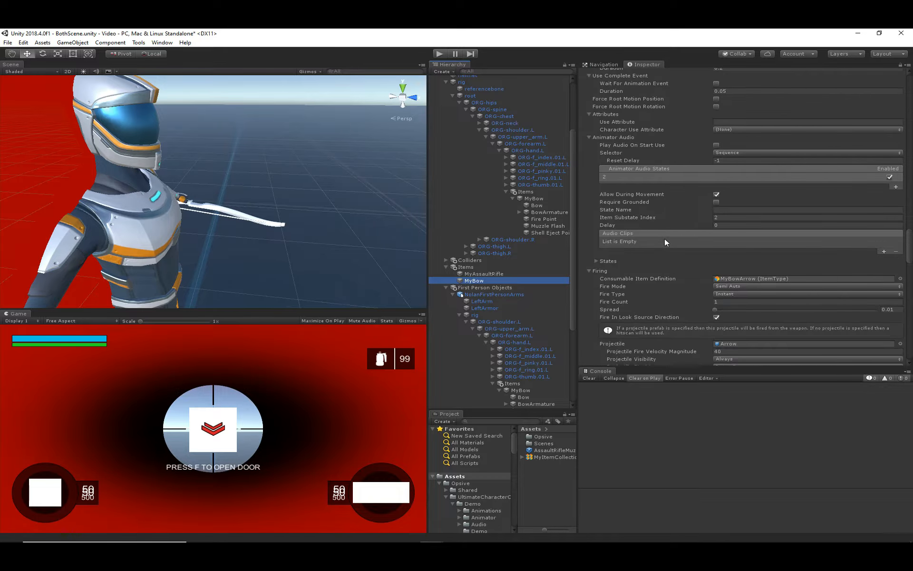
scroll(664, 238, down, 7)
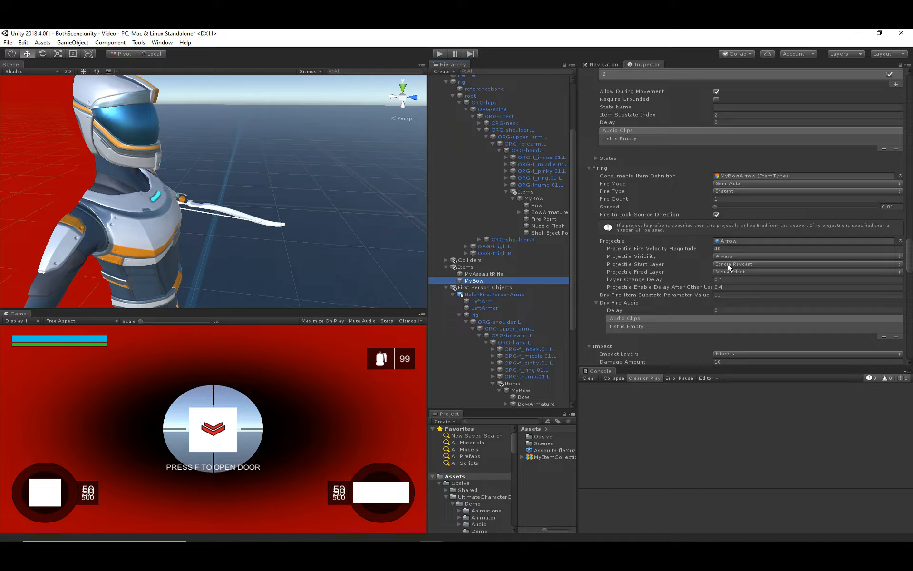
click(724, 264)
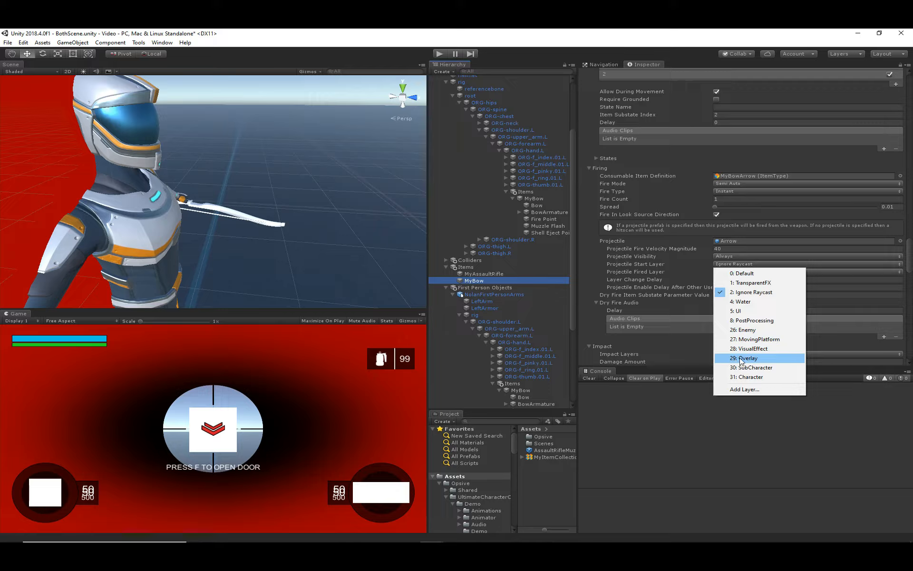
click(688, 443)
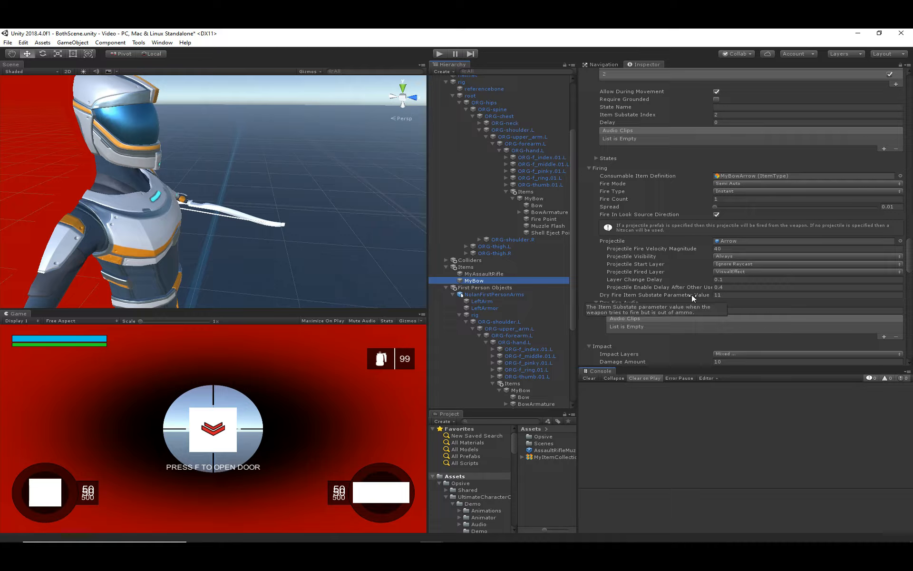
Step: Look through the projectile, impact and reload settings of MyBow's Shootable Weapon
scroll(692, 288, down, 3)
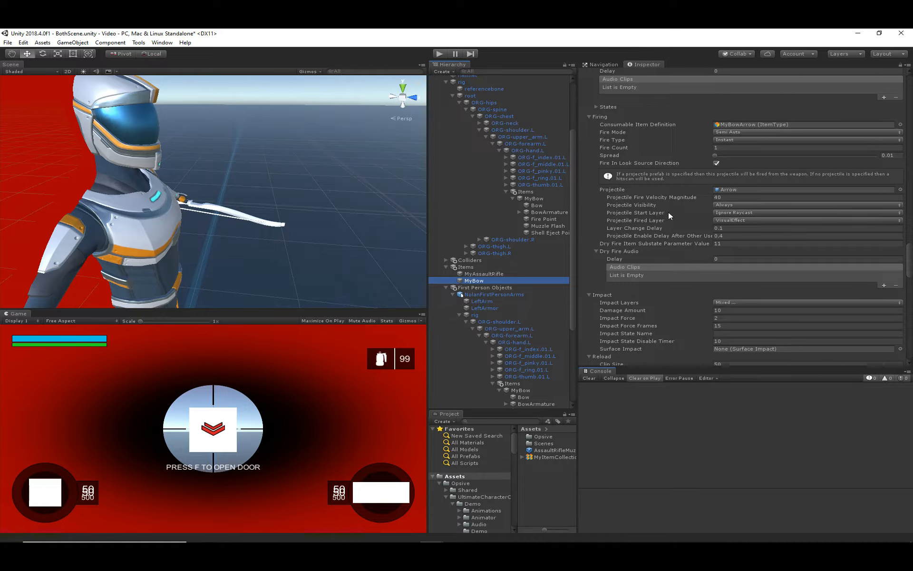
scroll(669, 214, down, 3)
scroll(687, 261, down, 2)
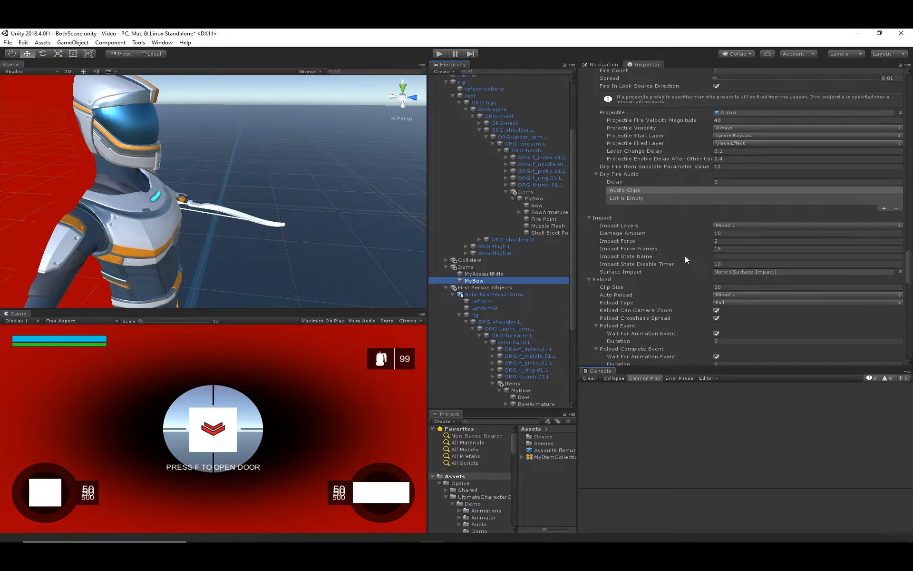
scroll(683, 250, down, 8)
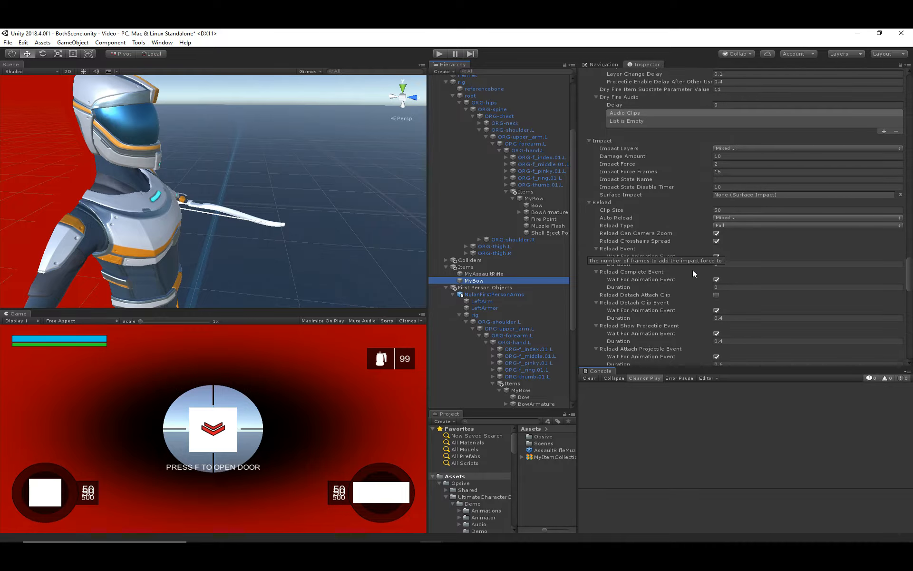
scroll(696, 275, up, 10)
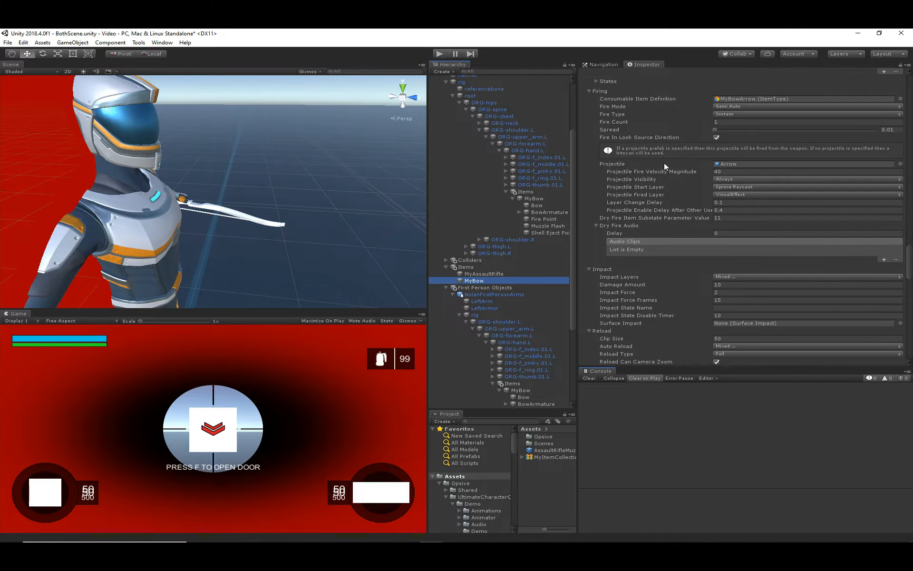
Step: Add the existing FirstPersonBowShootableWeaponPreset as a state of MyBow's Shootable Weapon and name the state FirstPerson
click(651, 187)
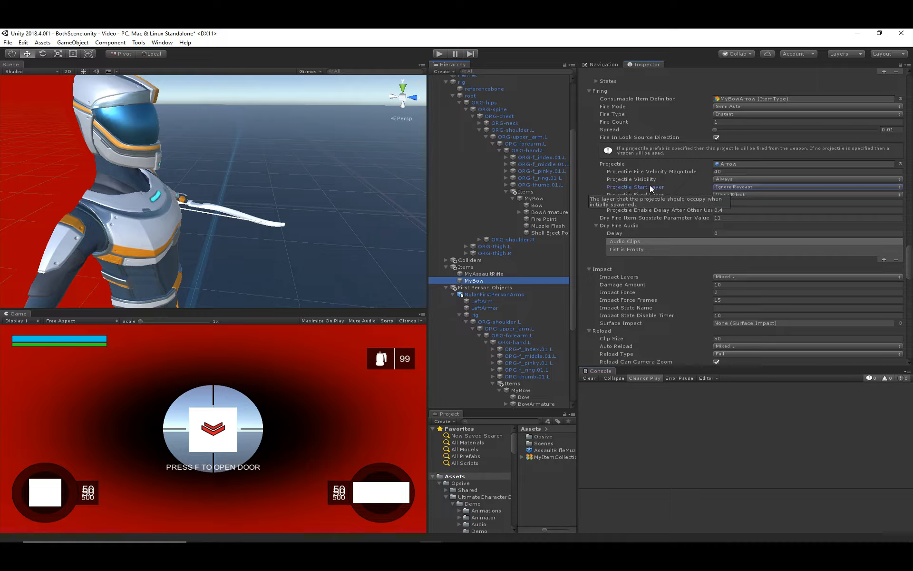
scroll(659, 296, down, 17)
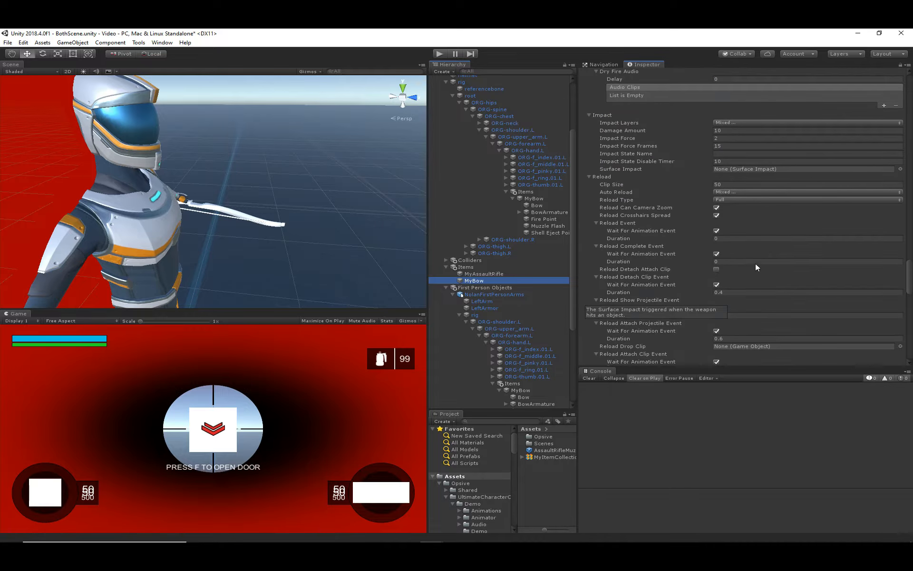
scroll(757, 264, down, 12)
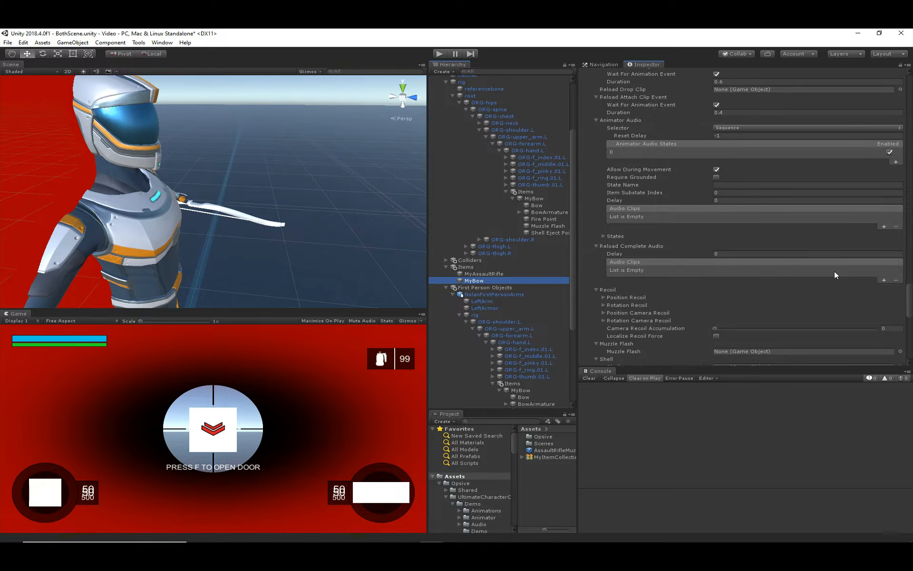
scroll(836, 274, down, 5)
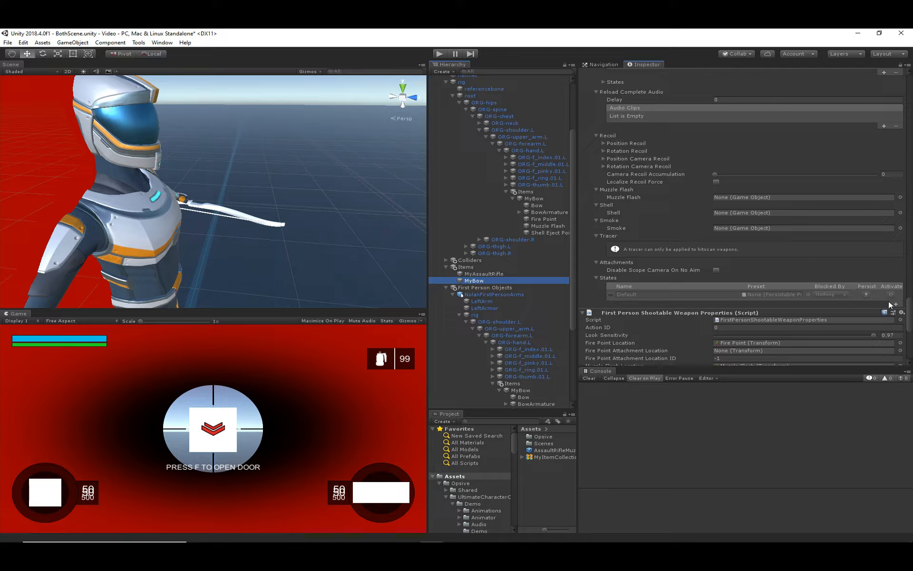
click(896, 304)
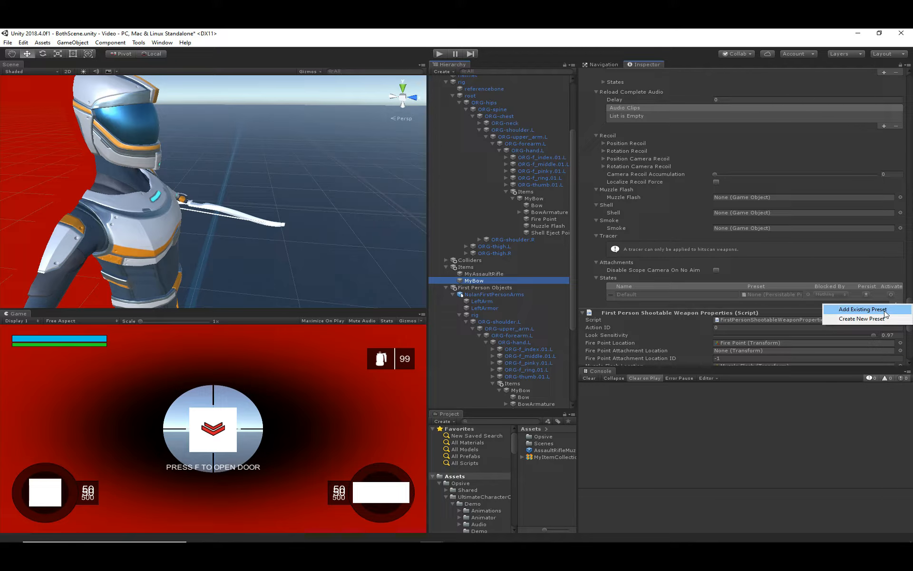
click(883, 311)
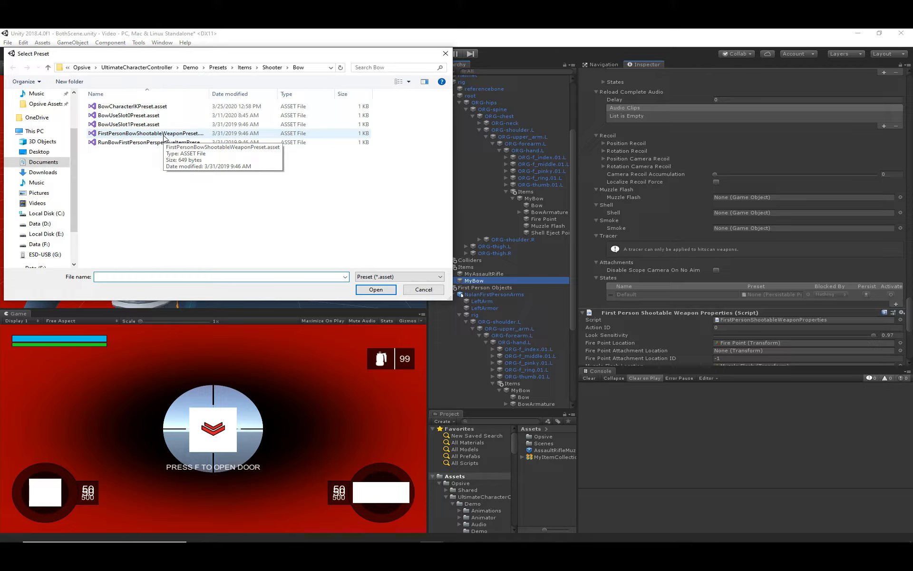
click(149, 135)
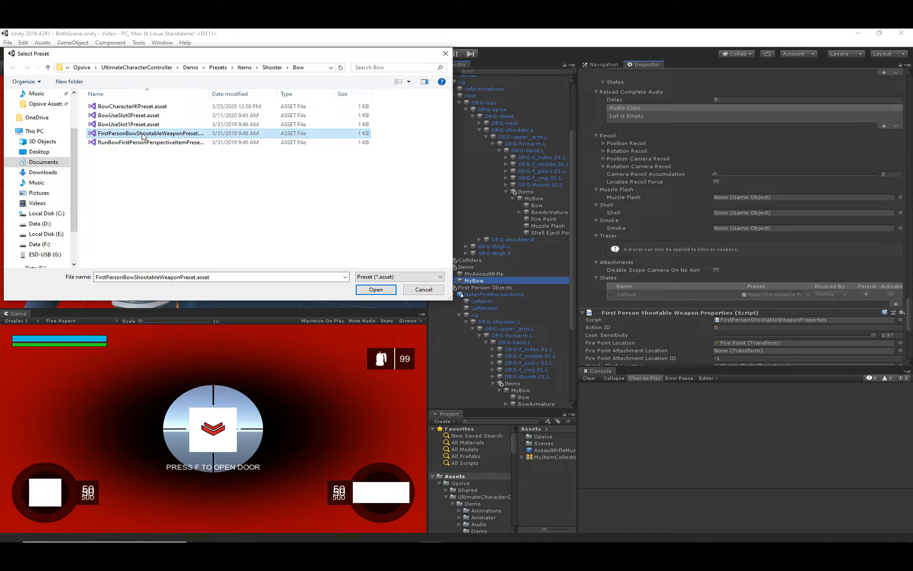
double_click(142, 134)
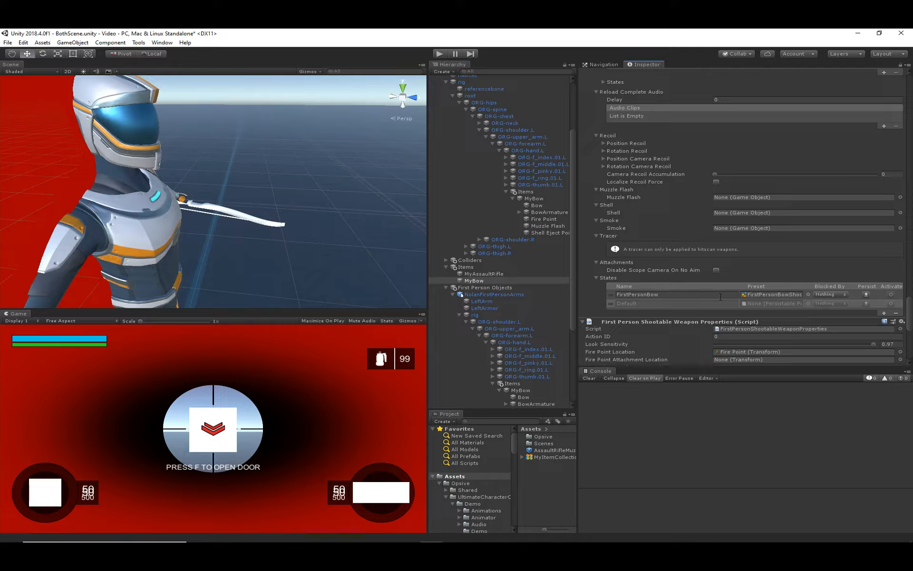
click(648, 295)
key(BackSpace)
Step: Run the scene and select the arrow on the first-person bow to examine its placement up close
click(443, 54)
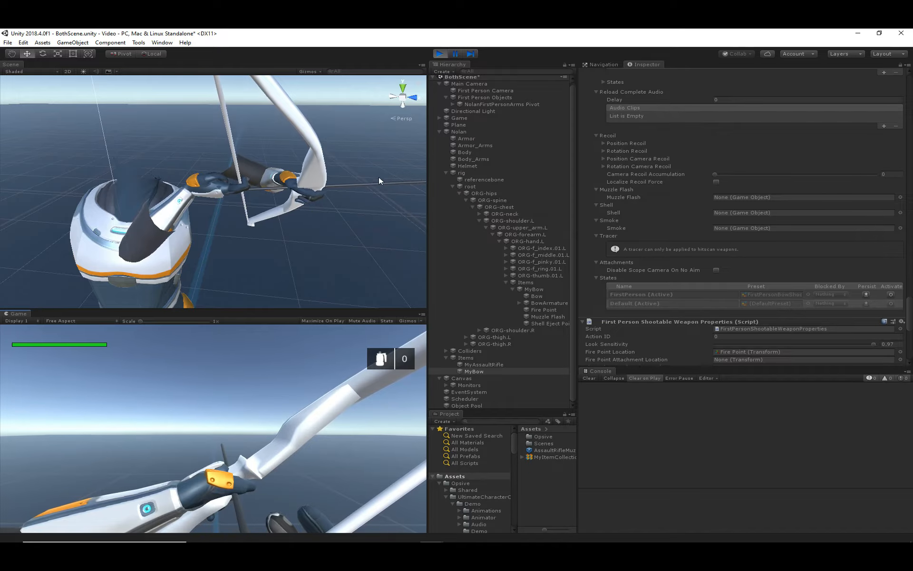
click(360, 187)
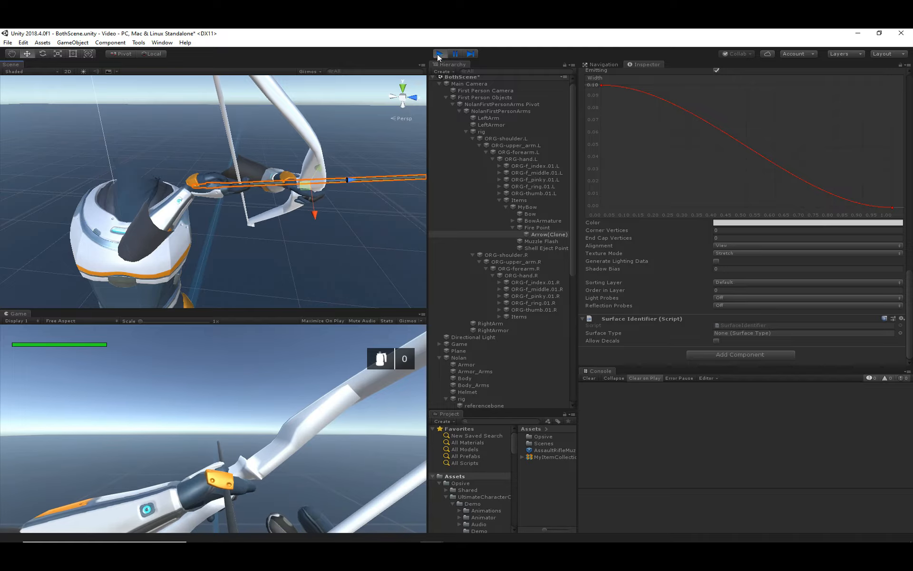
scroll(320, 156, up, 5)
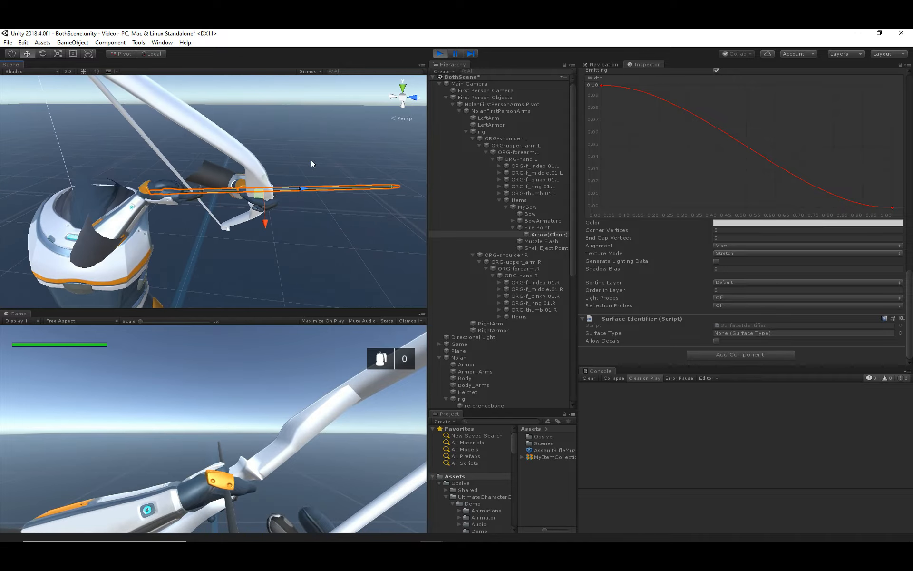
click(261, 369)
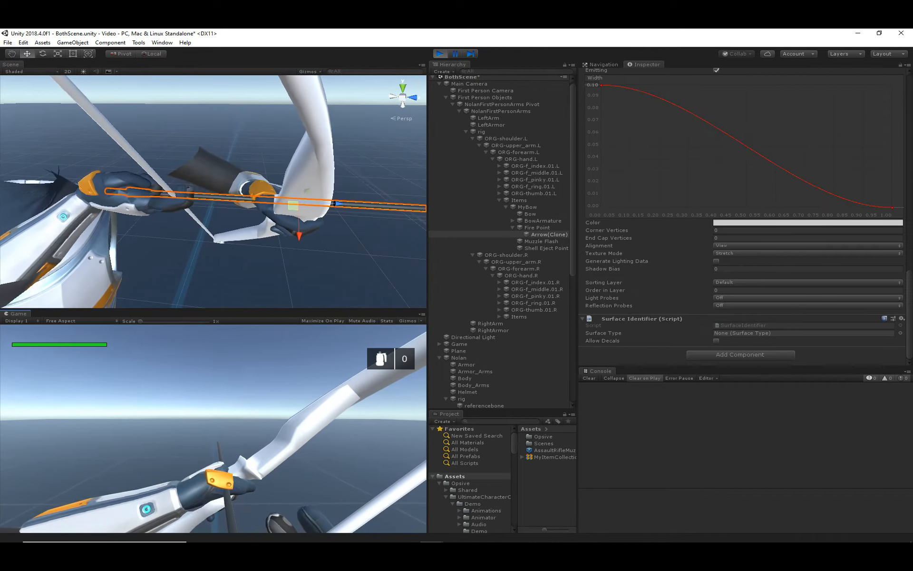
Step: Switch the running game to third person and test aiming the bow with the arrow
key(v)
key(Escape)
scroll(233, 215, down, 5)
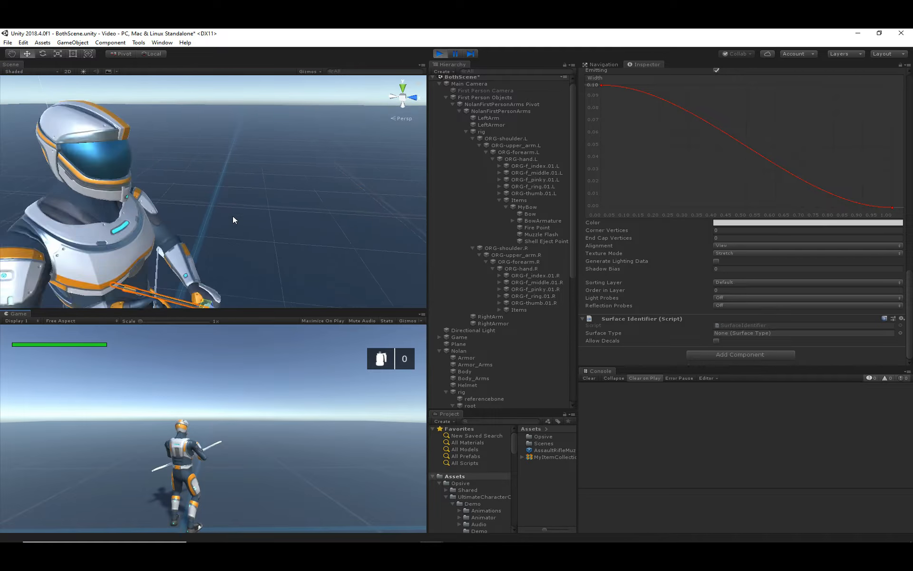
click(235, 383)
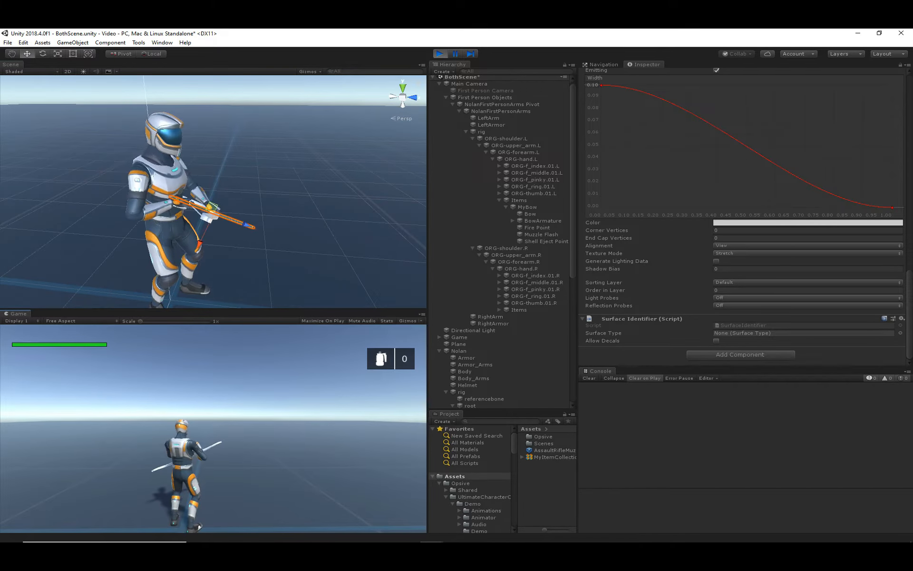
right_click(213, 429)
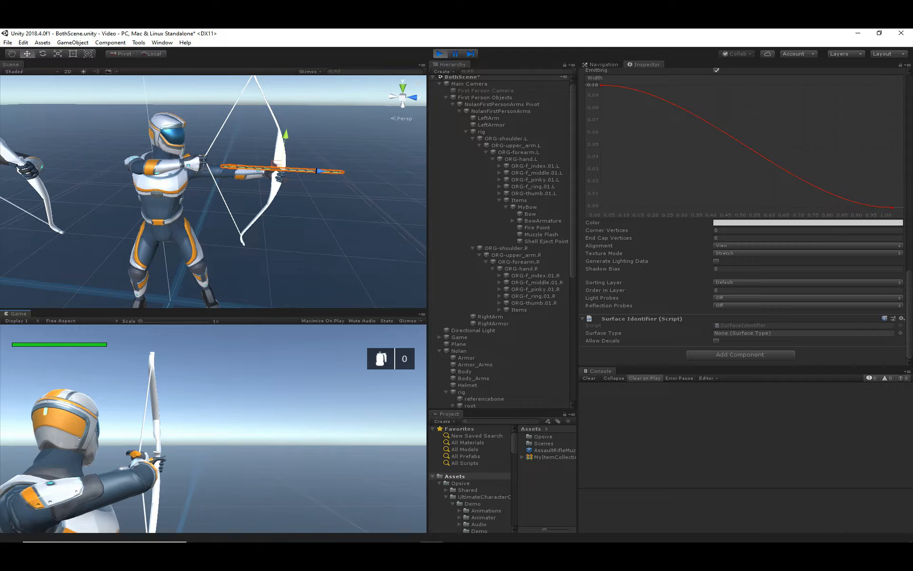
right_click(213, 429)
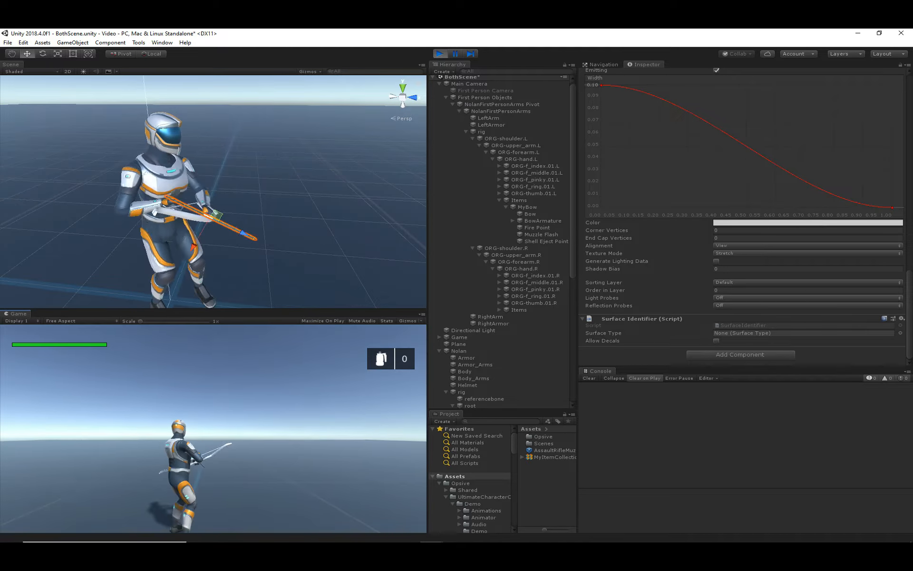
key(Escape)
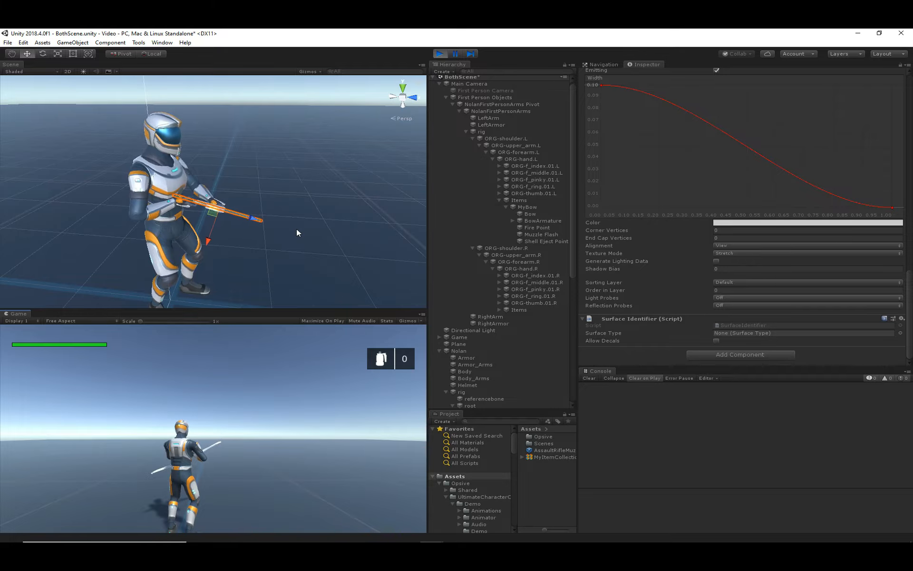
Step: Inspect the arrow on the third-person bow up close in the scene, and stop the game
scroll(296, 228, up, 5)
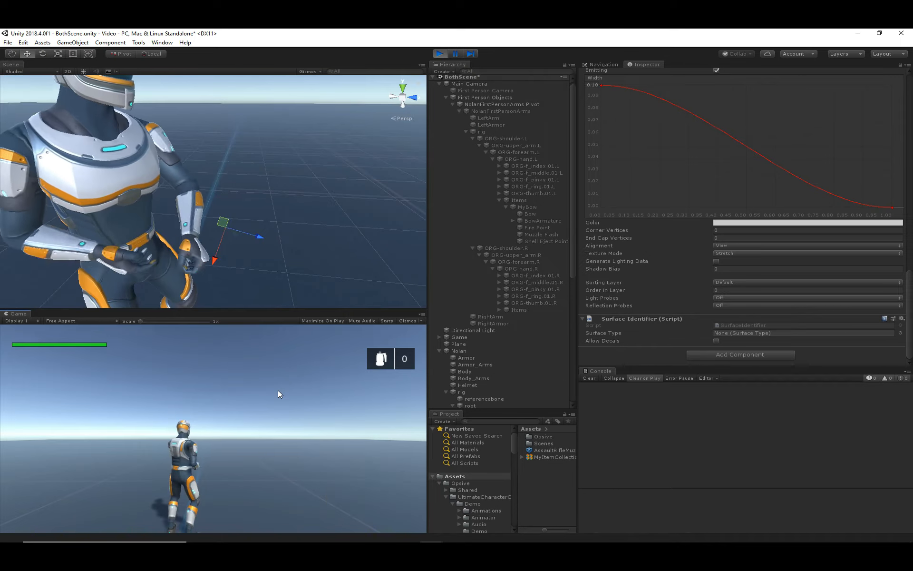
click(296, 242)
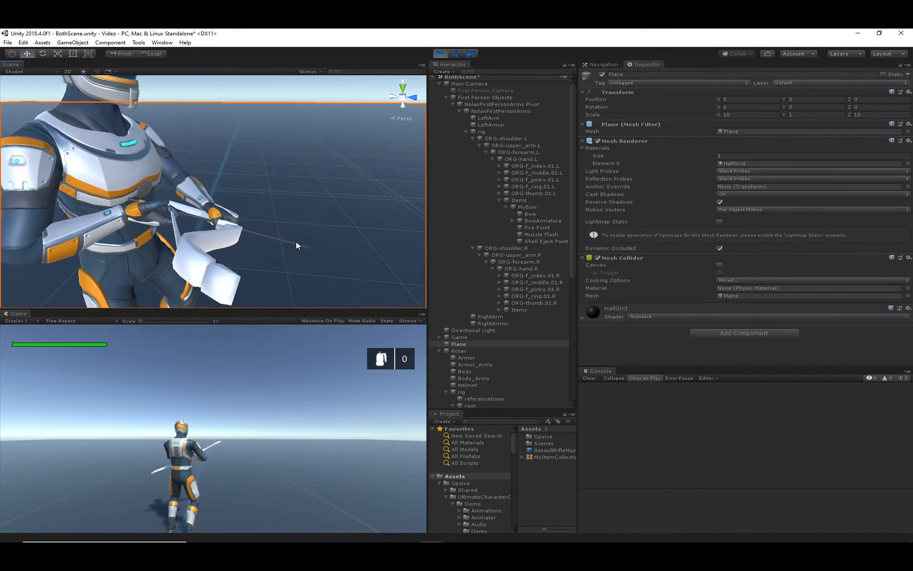
click(291, 241)
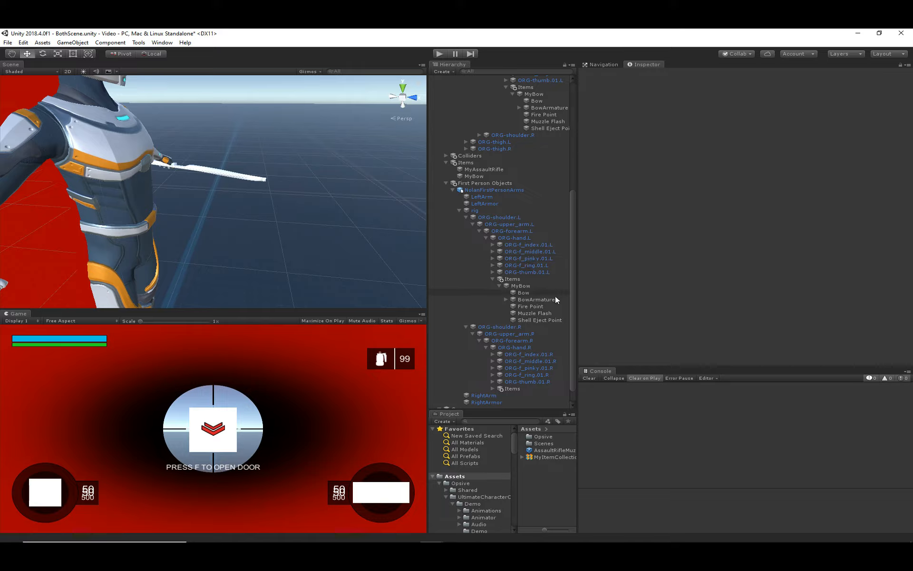
Step: Select the ArrowAttachment under the first-person arms' right-hand Items to review its transform
scroll(546, 304, down, 1)
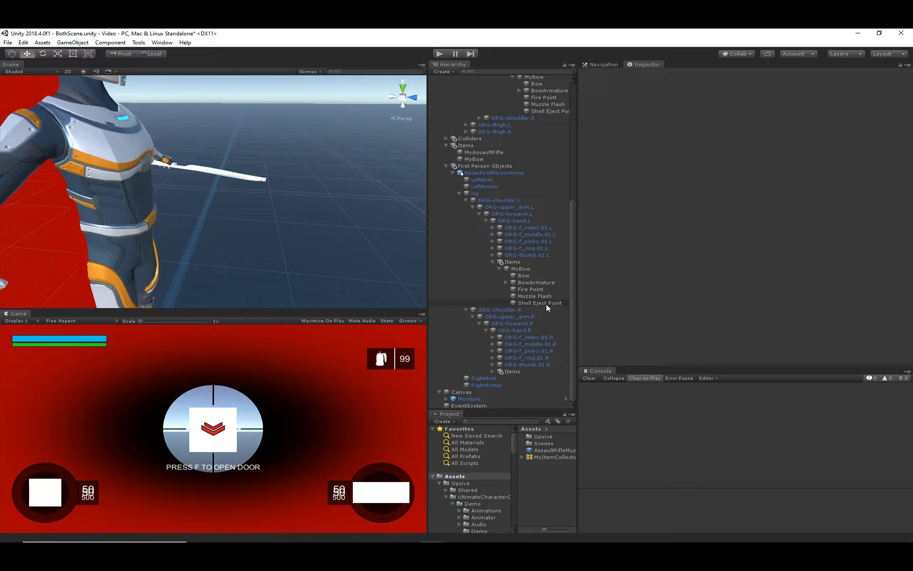
click(493, 372)
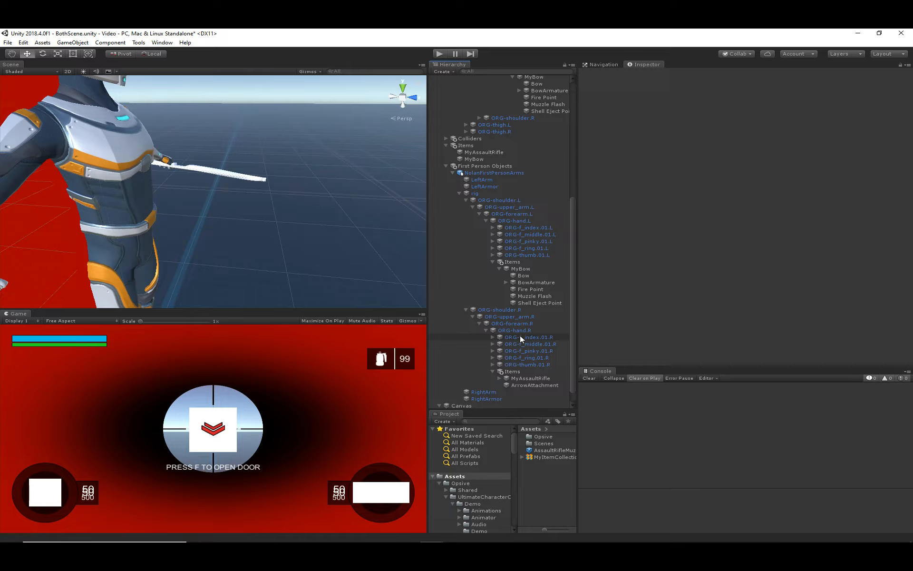
click(527, 385)
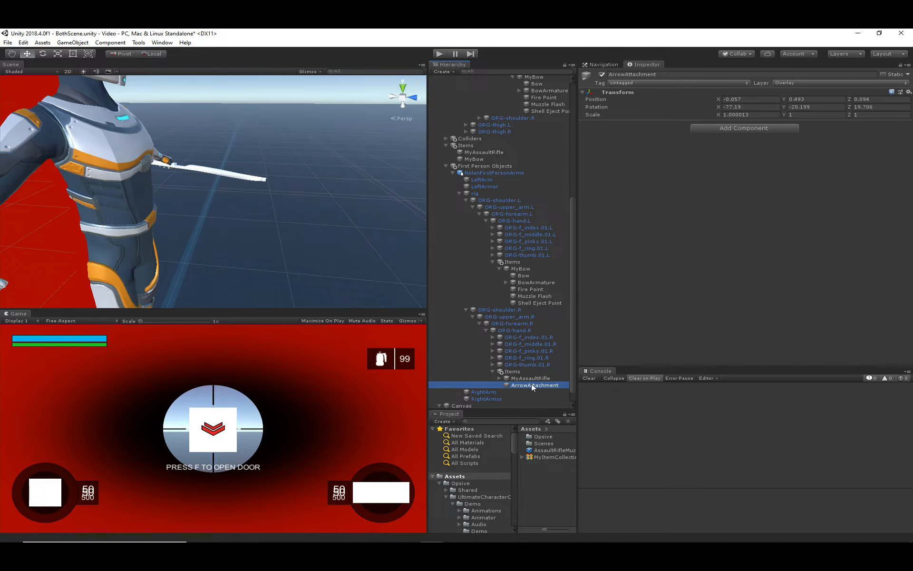
Step: On MyBow, assign the body's right-hand ArrowAttachment as the first-person Fire Point Attachment Location and the first-person arms' ArrowAttachment as the third-person one
scroll(531, 383, down, 1)
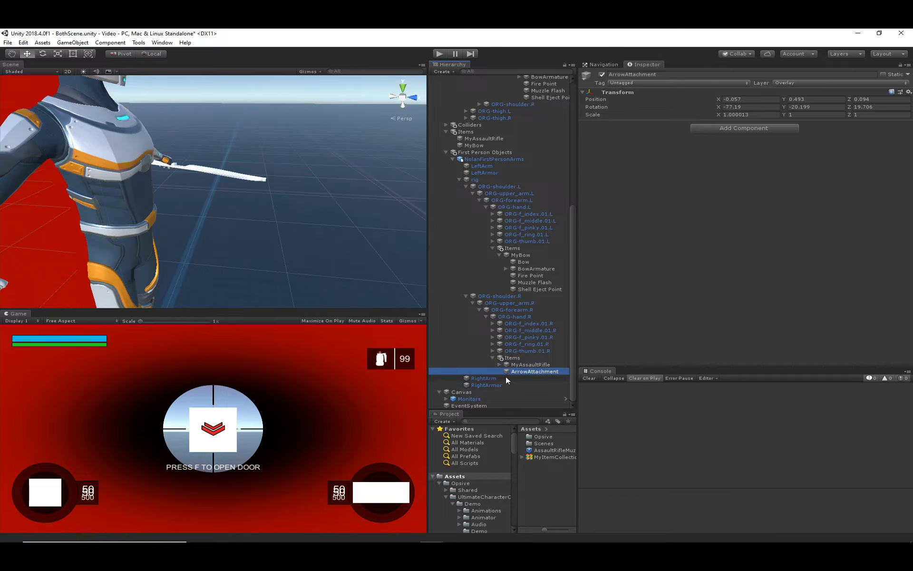
click(483, 144)
scroll(748, 347, down, 10)
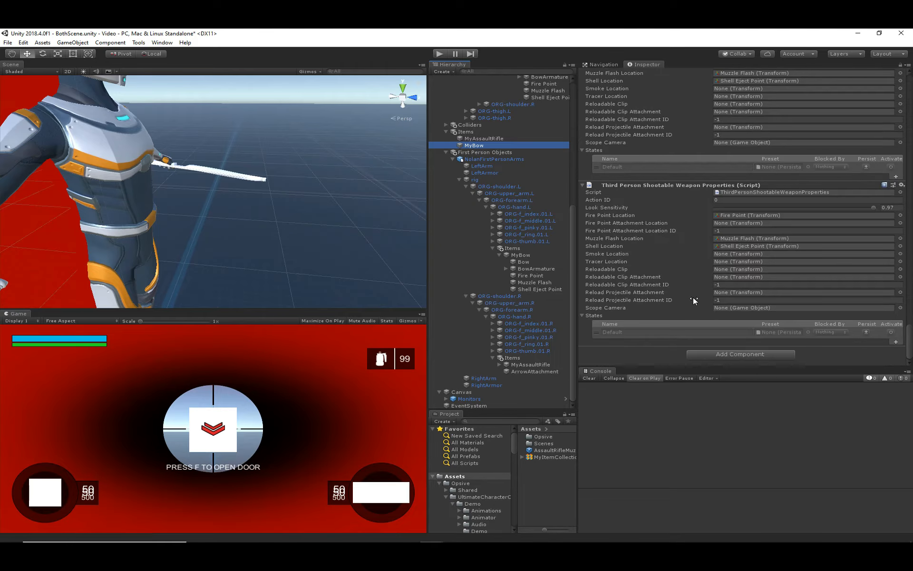
scroll(692, 299, up, 3)
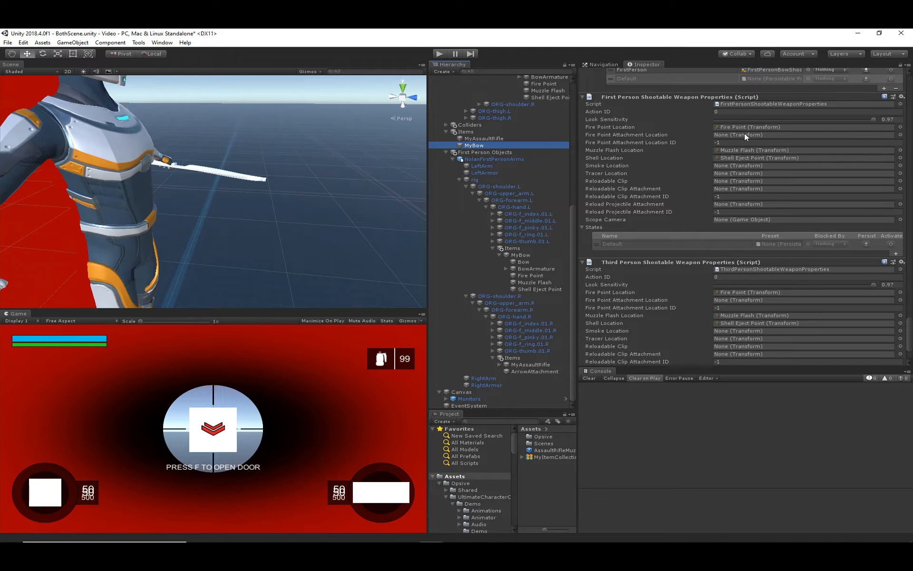
scroll(548, 264, up, 5)
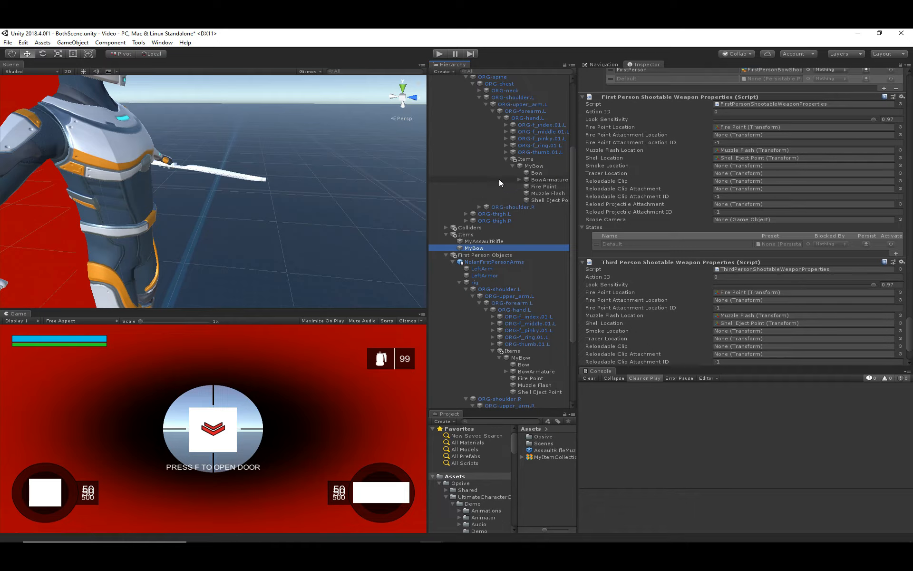
click(478, 207)
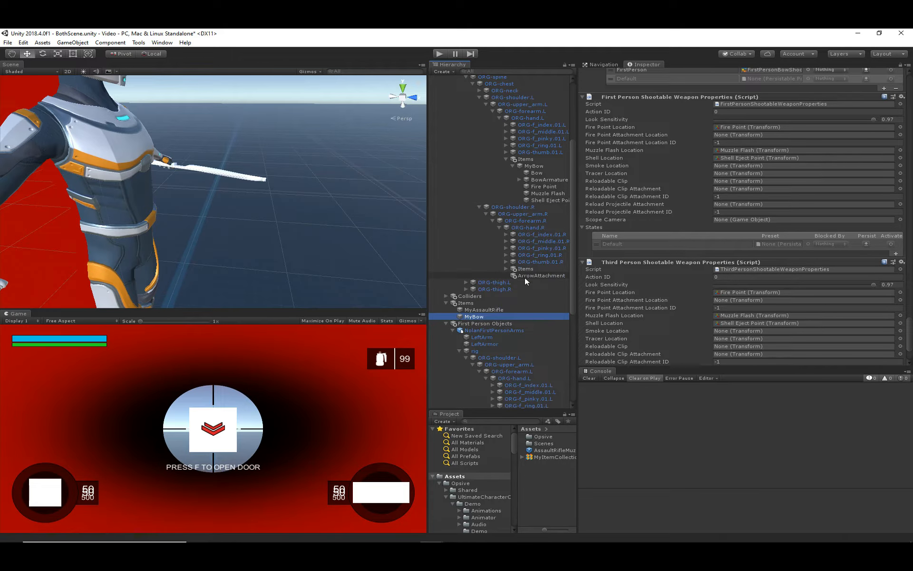
drag(525, 274, 738, 138)
scroll(518, 324, down, 6)
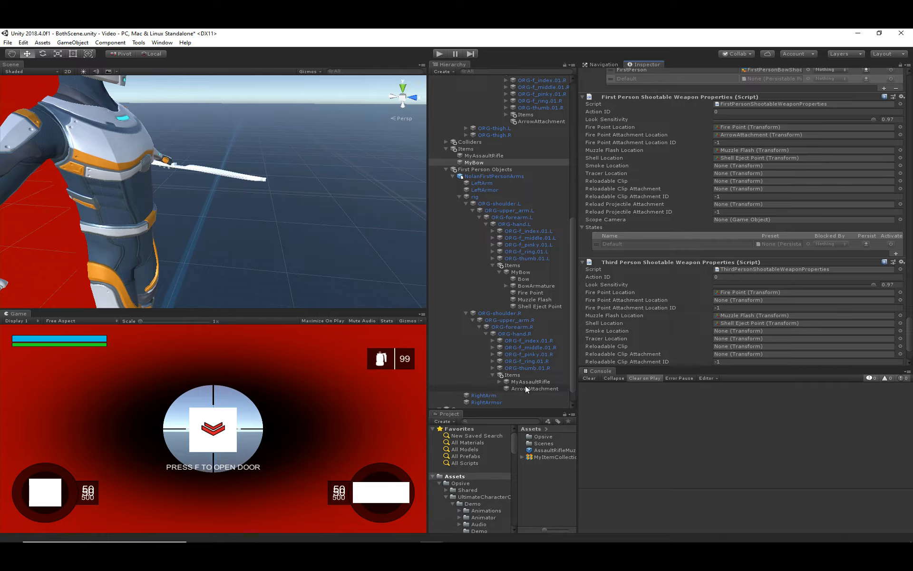
drag(526, 386, 740, 302)
Step: Run the scene and inspect the spawned arrow and the ArrowAttachment under the character body's right hand
click(439, 55)
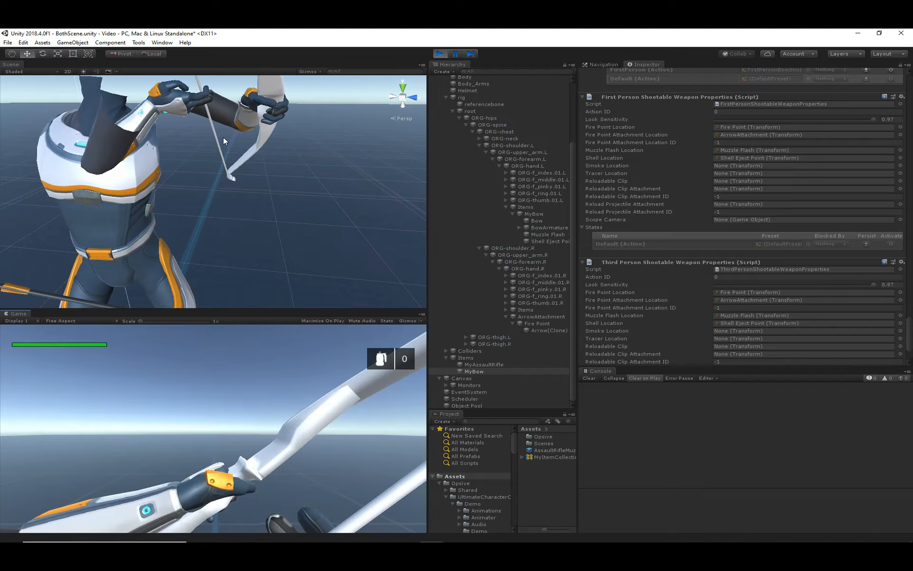
right_drag(223, 136, 211, 171)
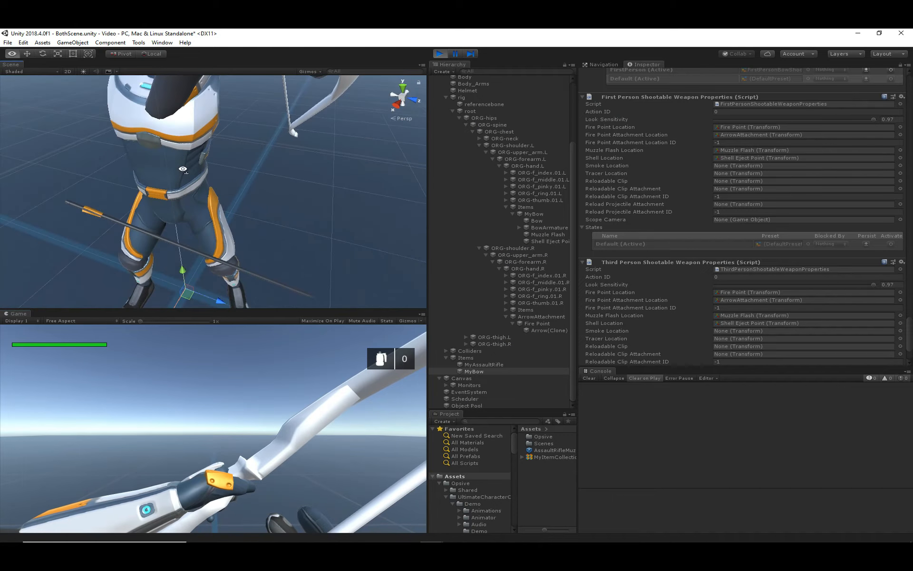
click(533, 316)
right_drag(225, 223, 255, 202)
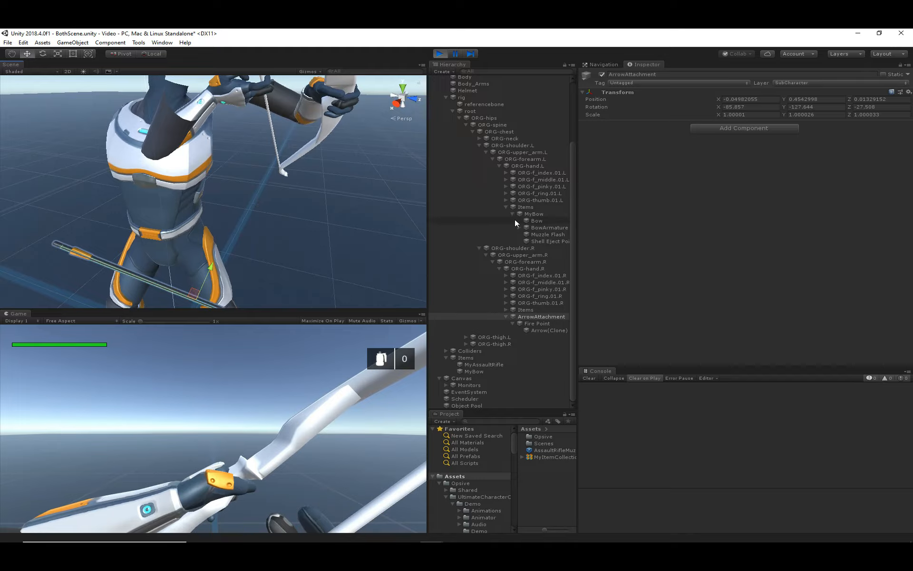
Step: Locate the ArrowAttachment under the first-person arms' right hand and frame it in the scene, and stop the game
scroll(514, 190, up, 4)
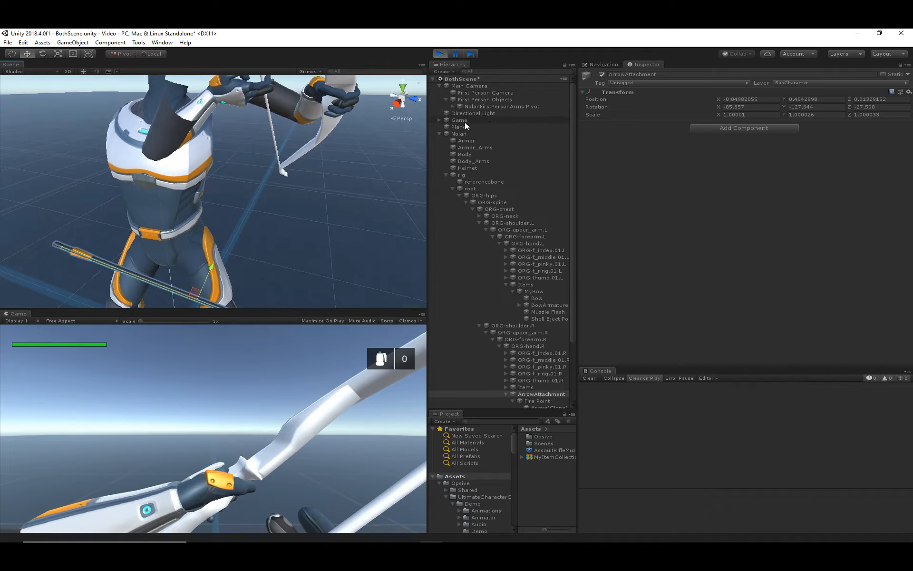
click(453, 107)
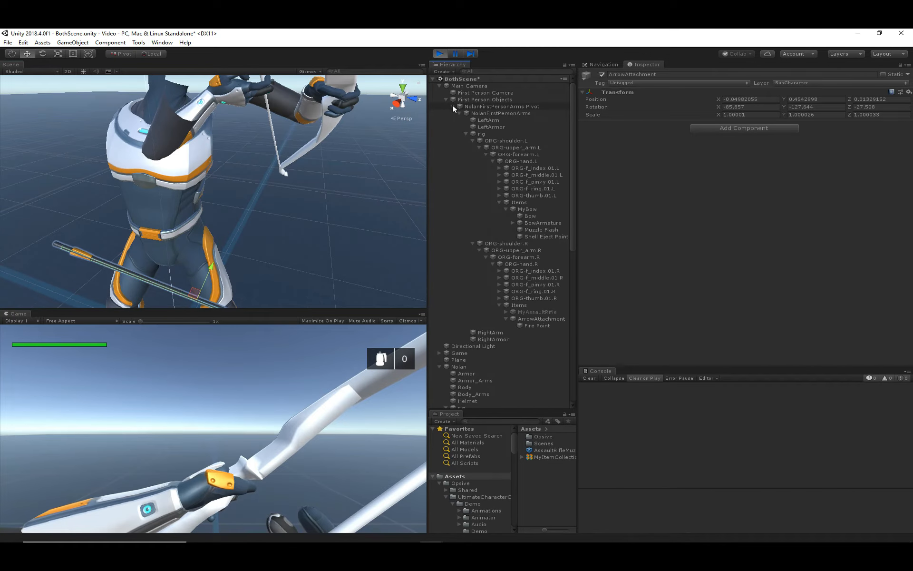
click(532, 318)
key(f)
key(ctrl+p)
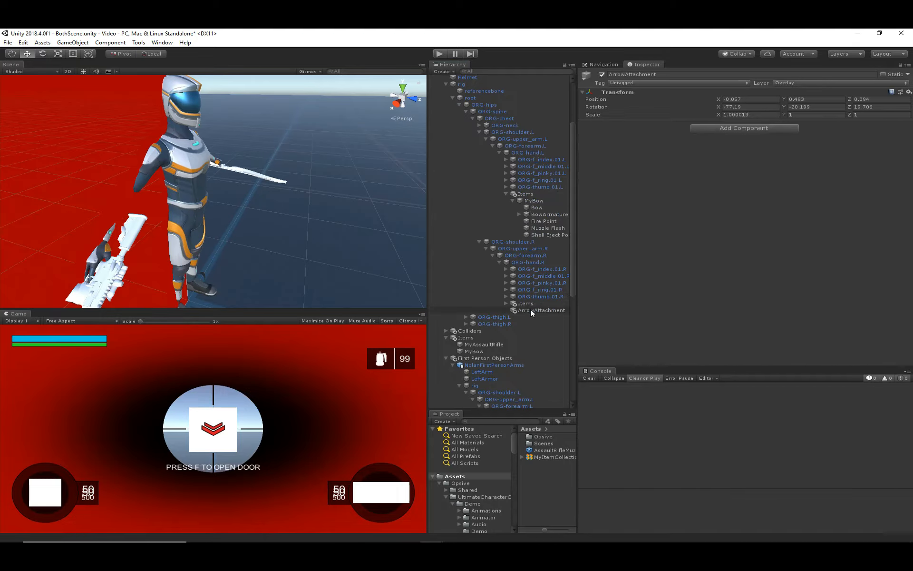
Step: On MyBow, assign the first-person arms' ArrowAttachment as the first-person Fire Point Attachment Location and the body's right-hand ArrowAttachment as the third-person one
scroll(530, 310, down, 10)
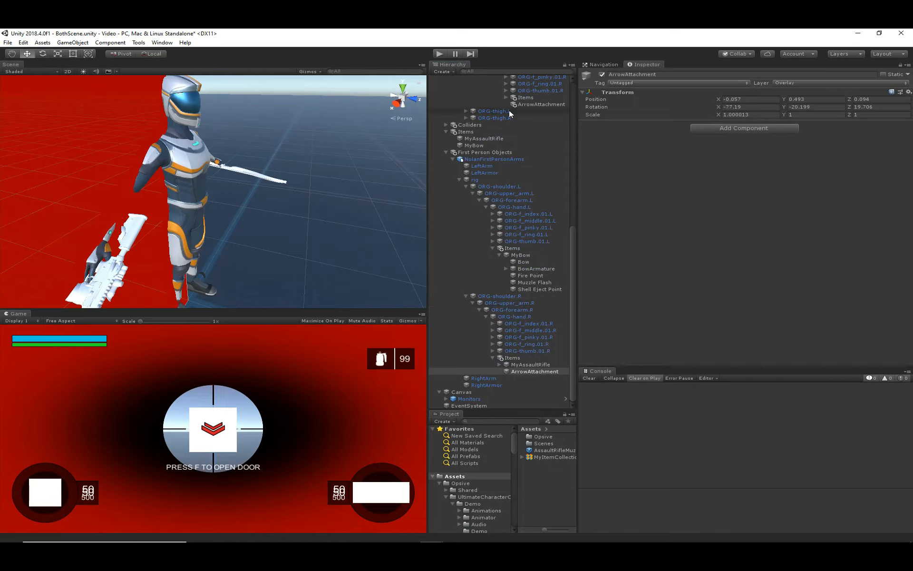
scroll(508, 381, up, 3)
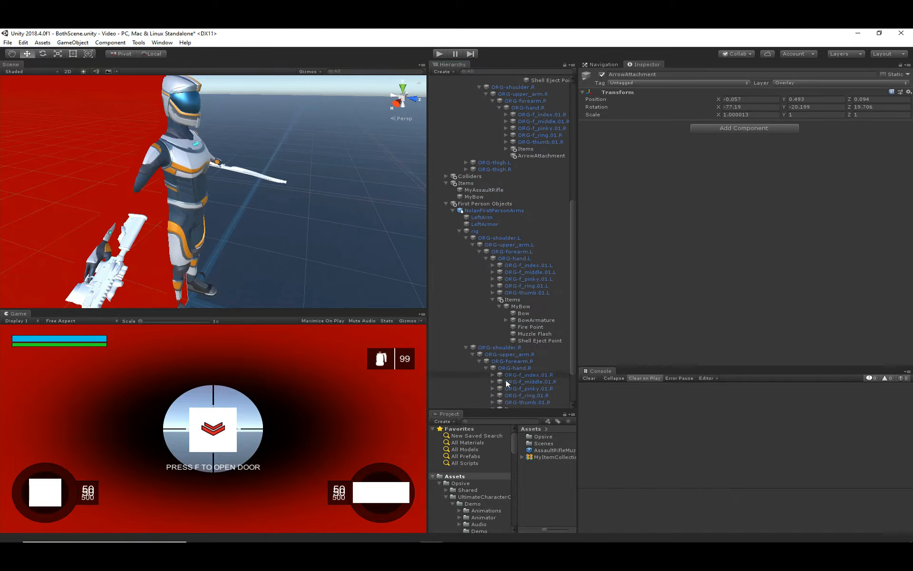
click(488, 196)
scroll(696, 296, down, 10)
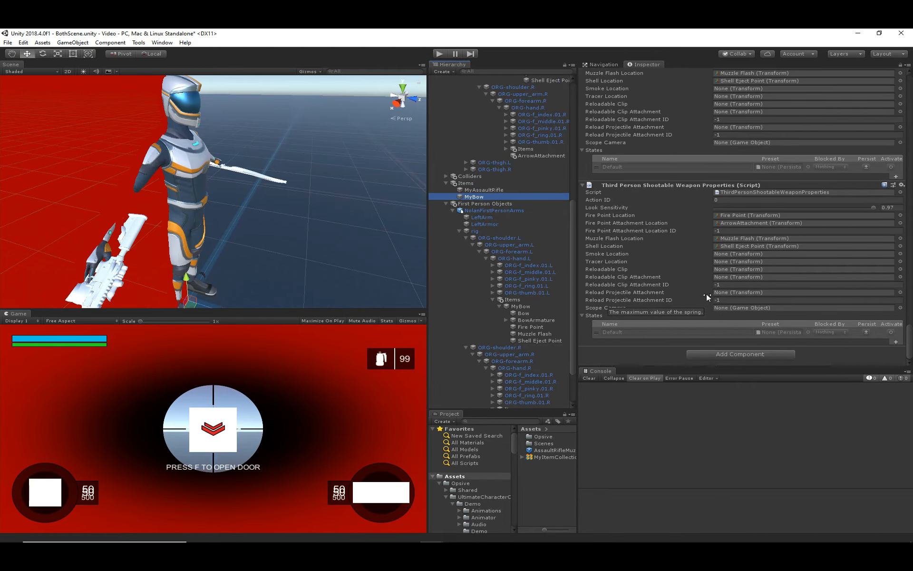
click(743, 221)
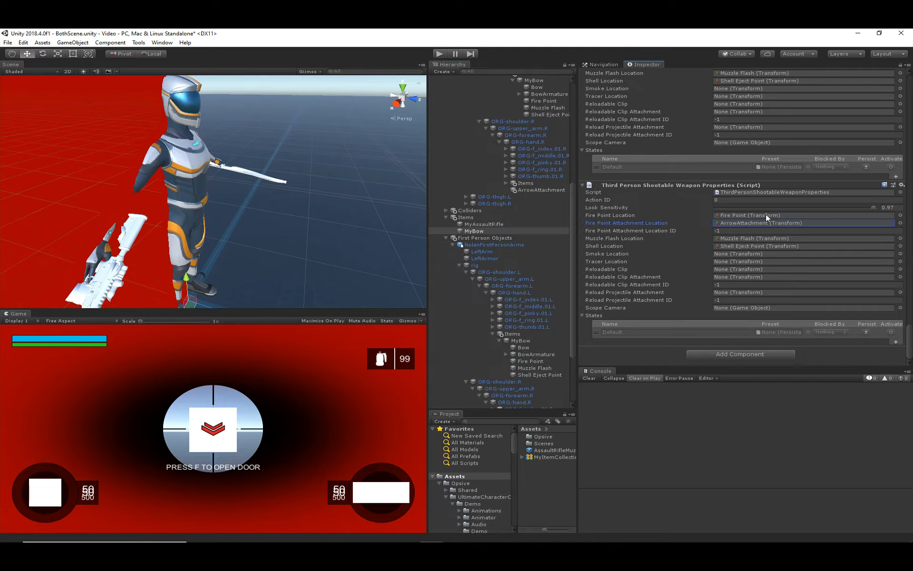
click(757, 221)
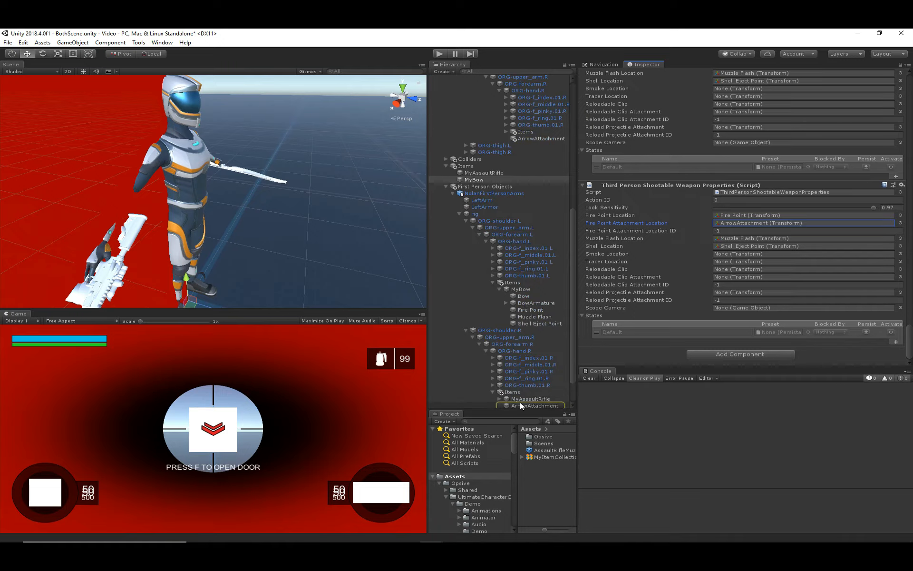
drag(521, 401, 742, 78)
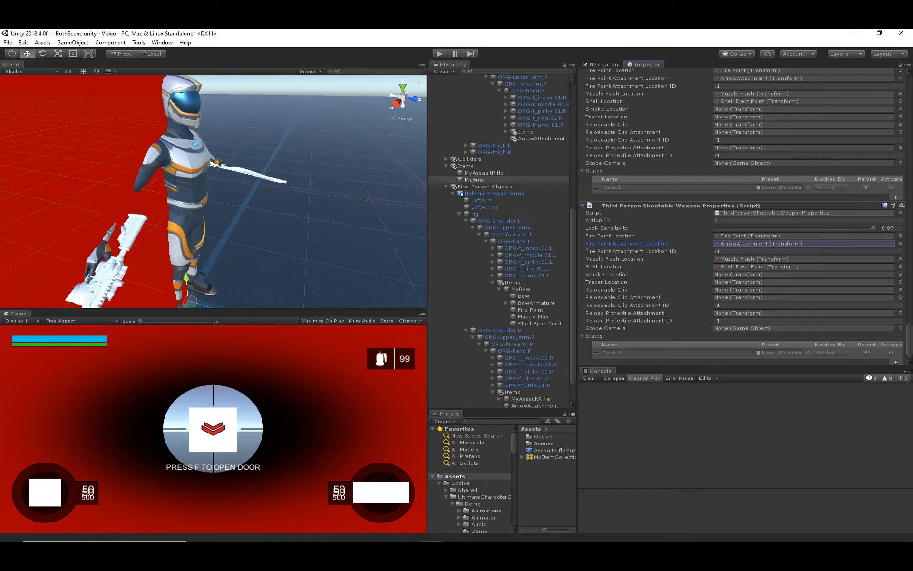
drag(521, 138, 740, 244)
Step: Run the scene to test the arrow attachment on the character's right hand while aiming the bow, and stop the game
click(439, 54)
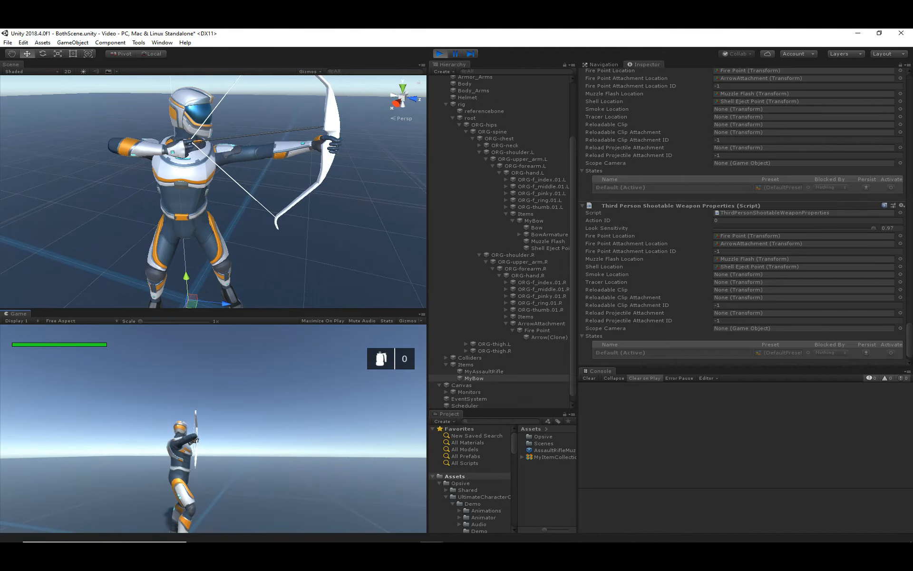
click(441, 53)
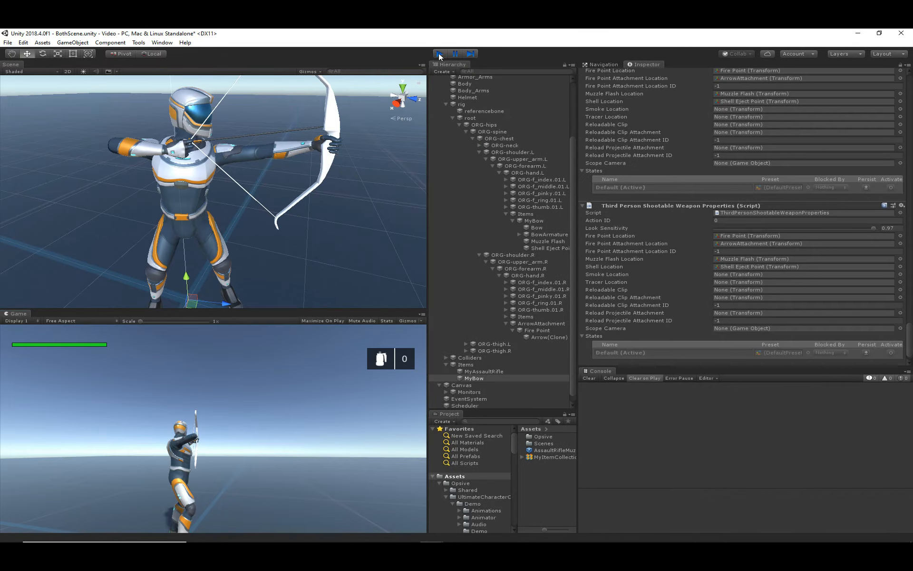
scroll(486, 147, up, 5)
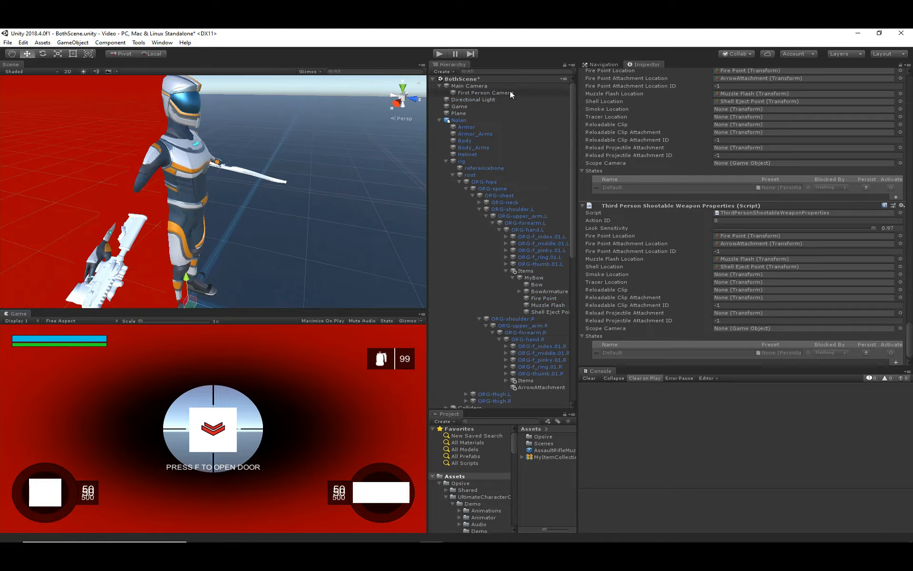
scroll(499, 285, down, 6)
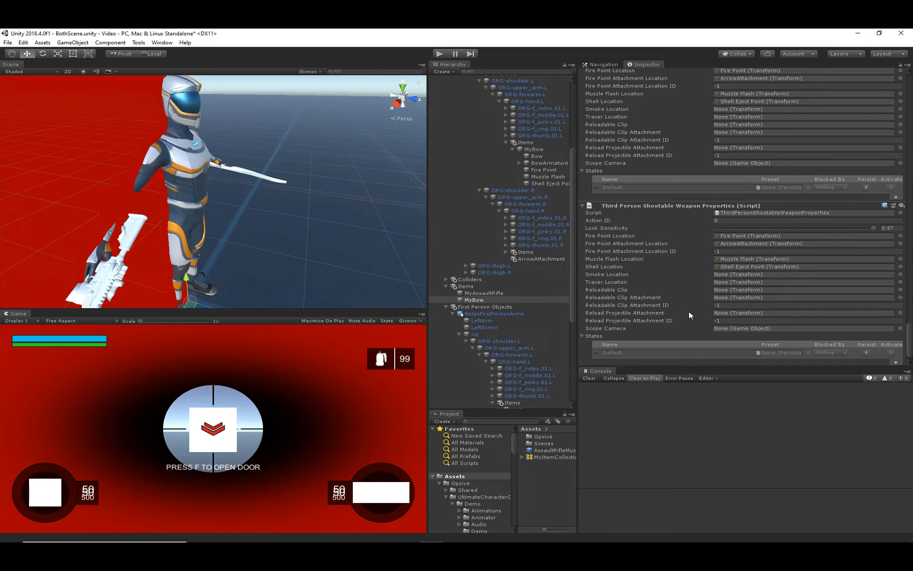
Step: In MyBow's Shootable Weapon, disable Wait For Animation Event for the Use Event, set its duration to 0 and the Use Complete Event duration to 0.25
scroll(689, 311, down, 15)
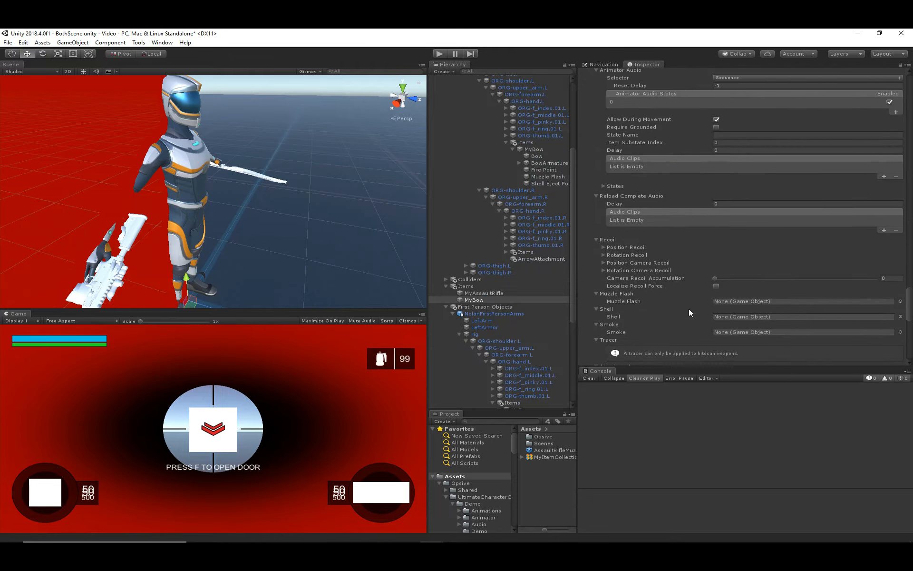
scroll(689, 308, up, 10)
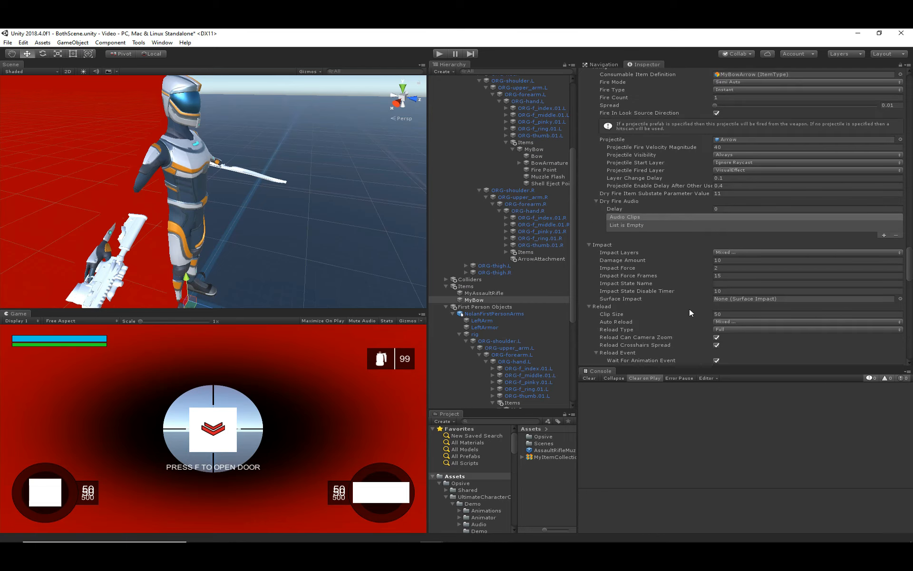
scroll(690, 308, up, 10)
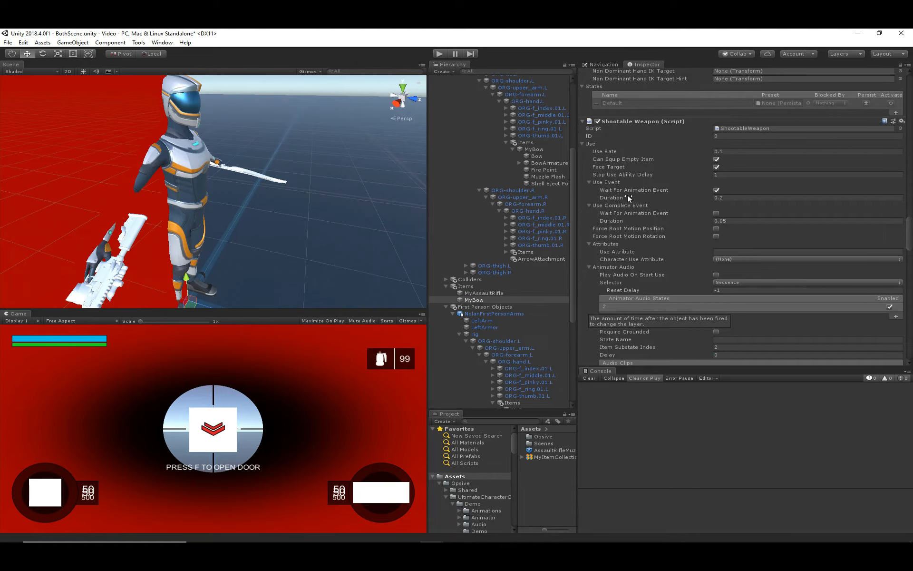
click(619, 182)
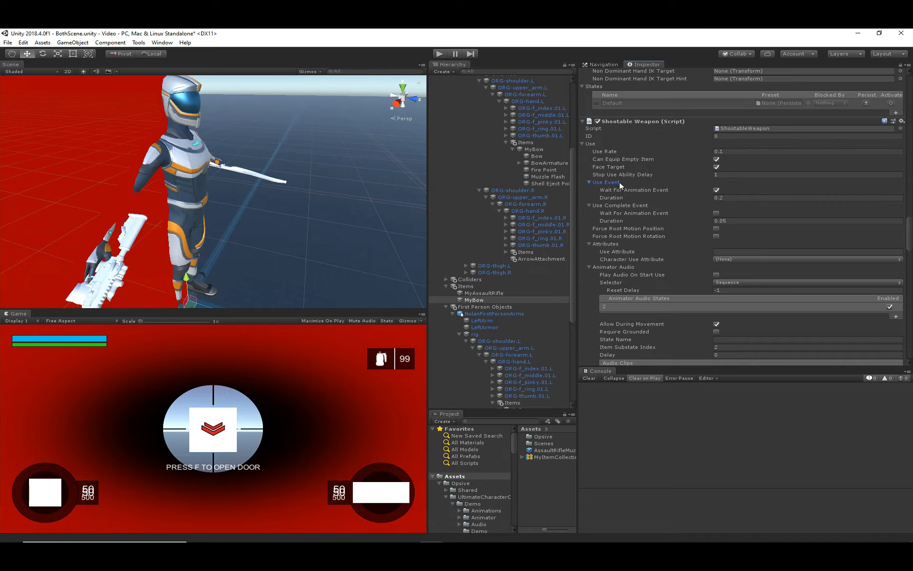
click(716, 190)
click(662, 192)
click(727, 199)
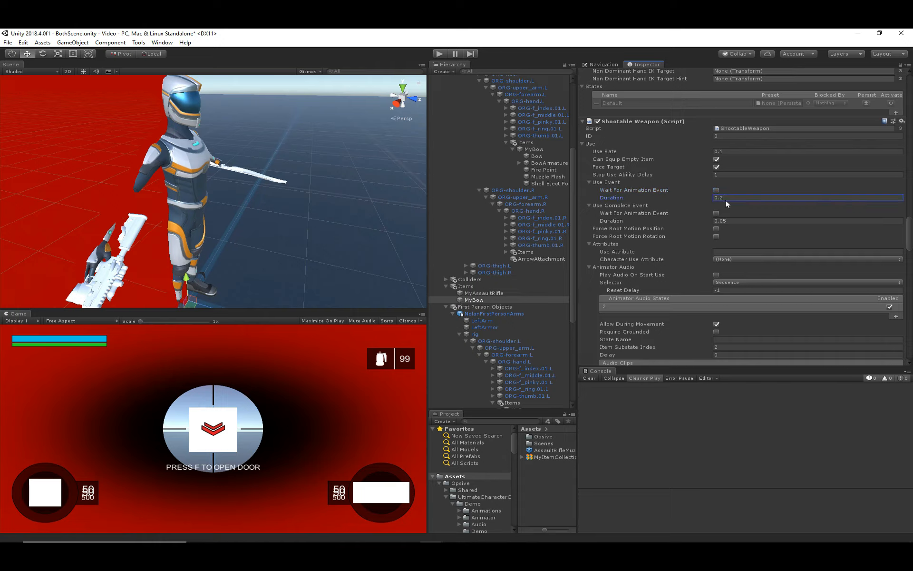
text(0)
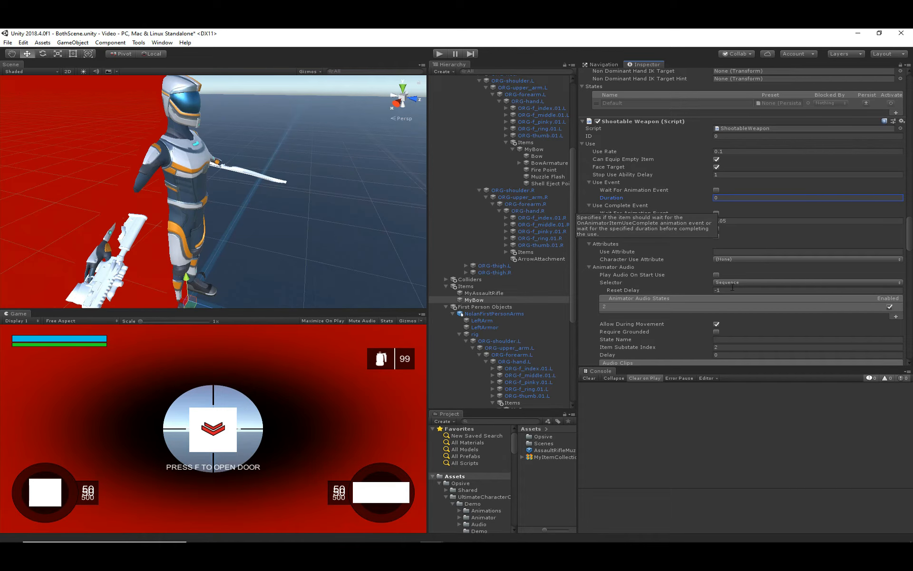
click(730, 220)
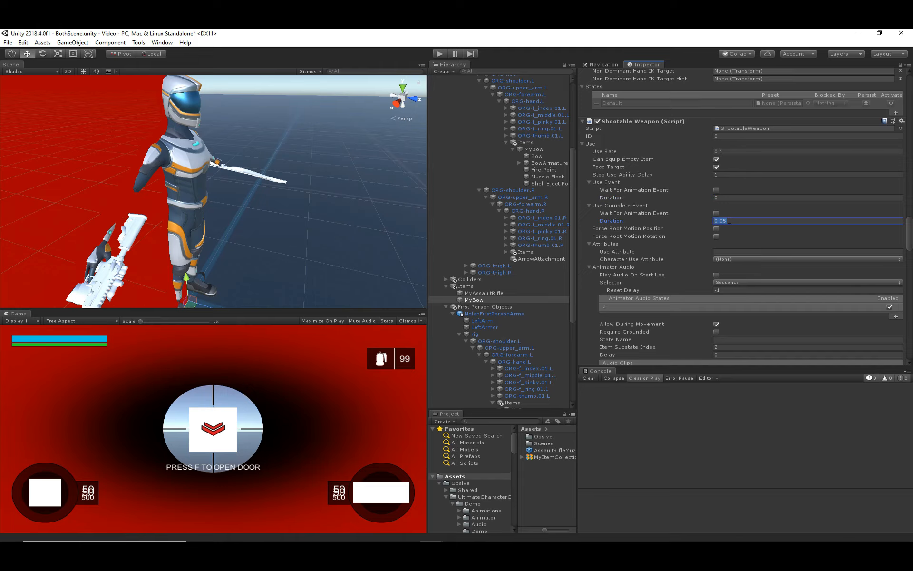
text(0.25)
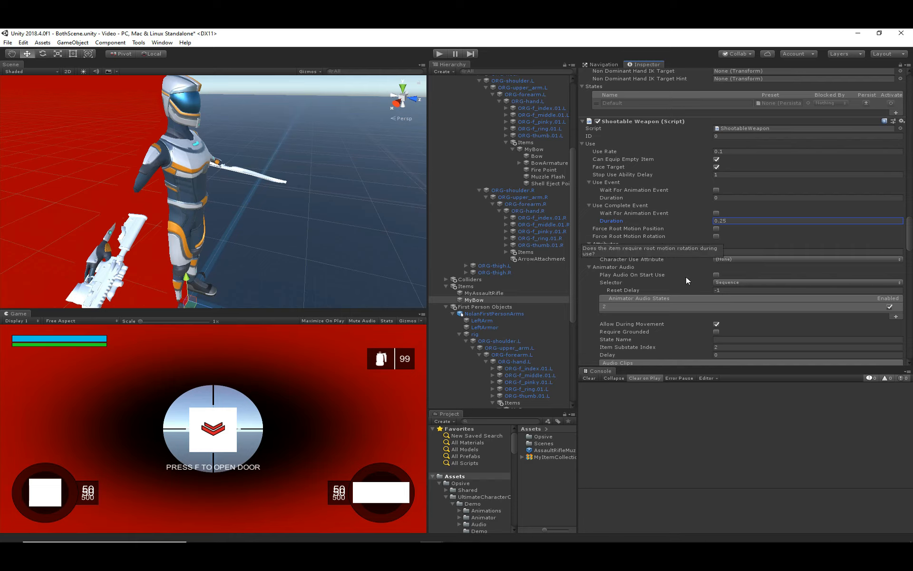
Step: Set the Item Substate Index of the Use section's animator audio state to 12
scroll(642, 204, down, 3)
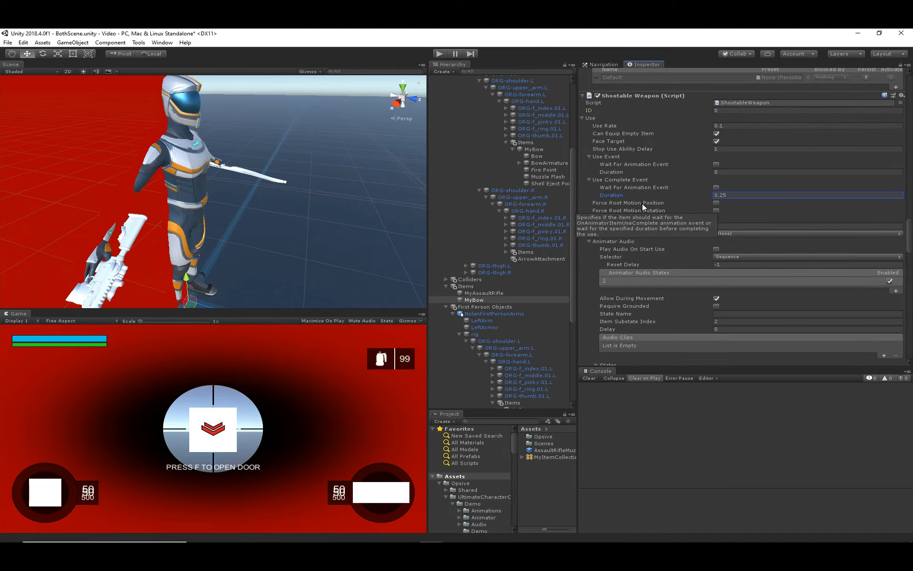
click(629, 256)
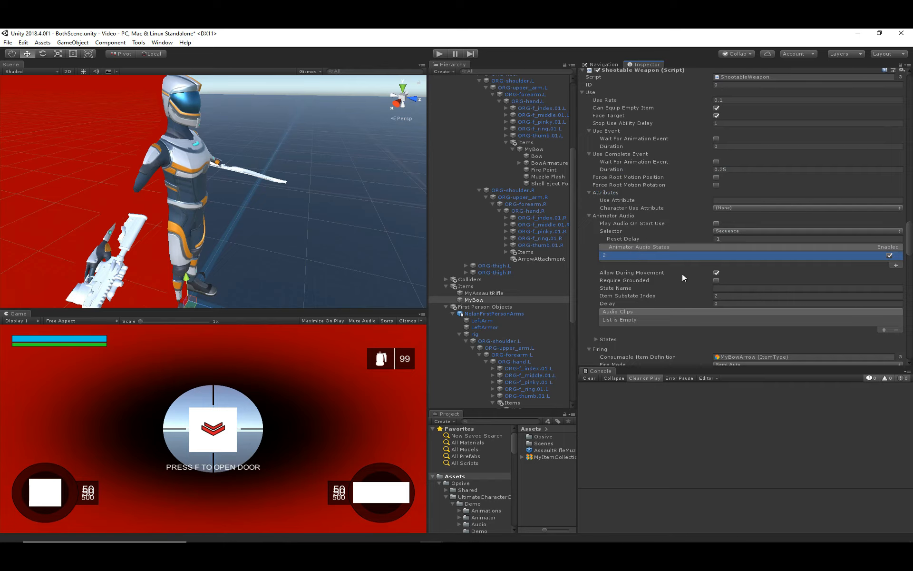
click(731, 296)
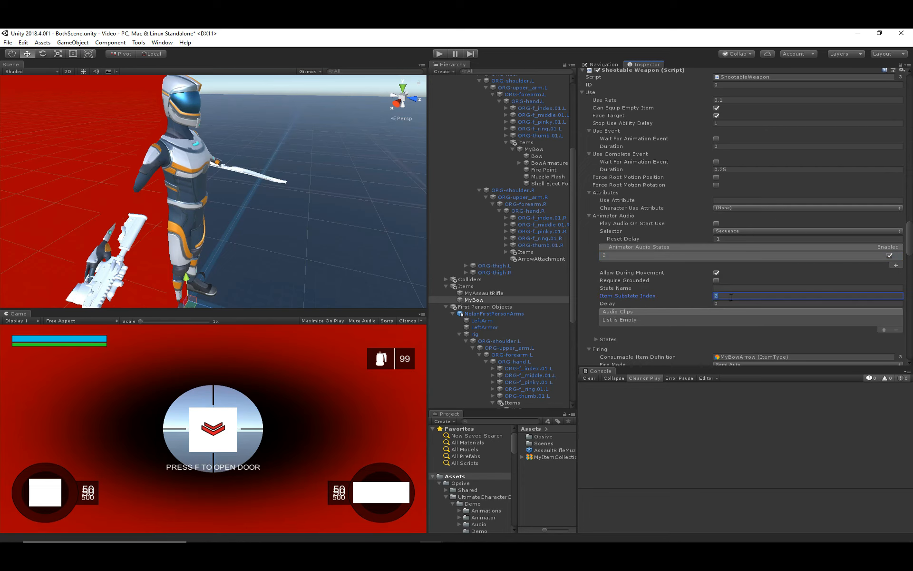
text(1)
double_click(732, 296)
Step: Open Nolan's controller in the Animator and go into the Bow state machine of the Arms Layer
click(152, 43)
mouse_move(145, 44)
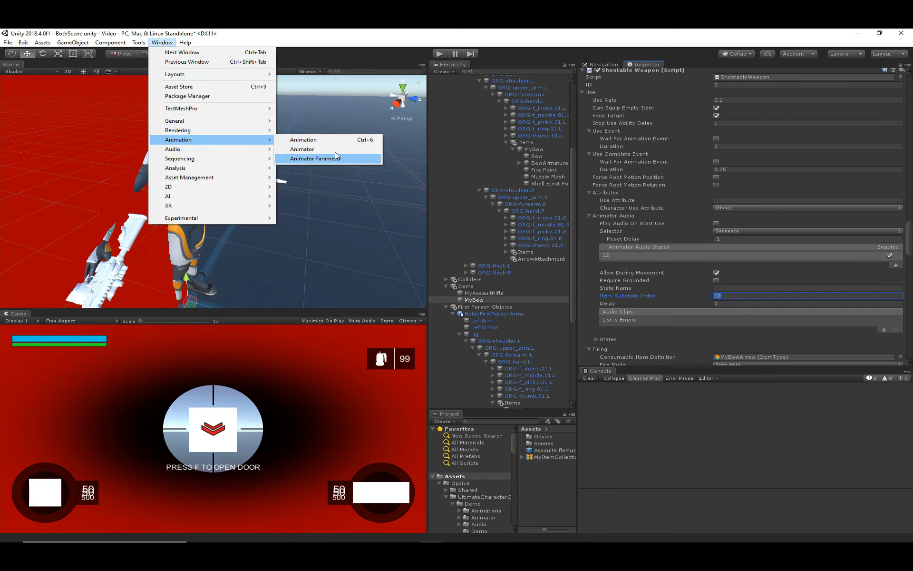
click(332, 150)
scroll(507, 127, up, 6)
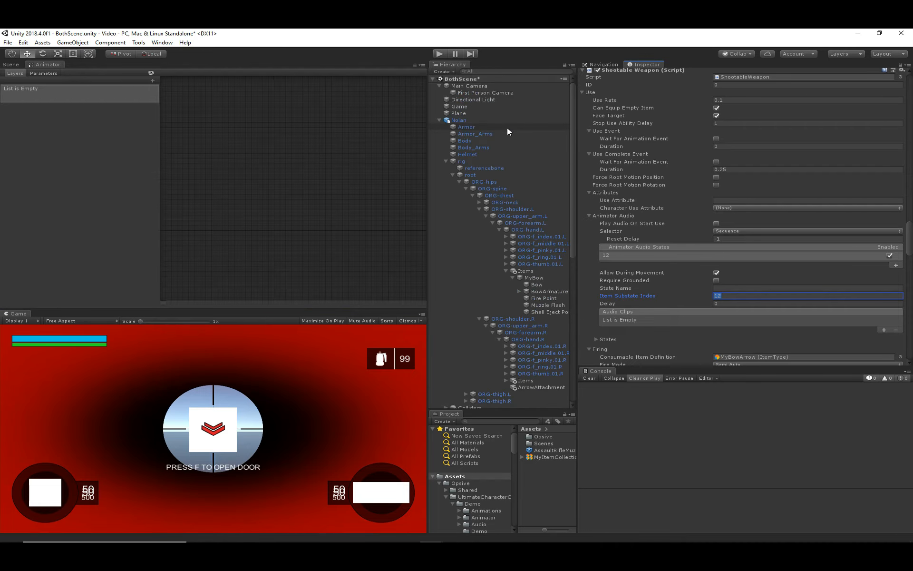
click(503, 121)
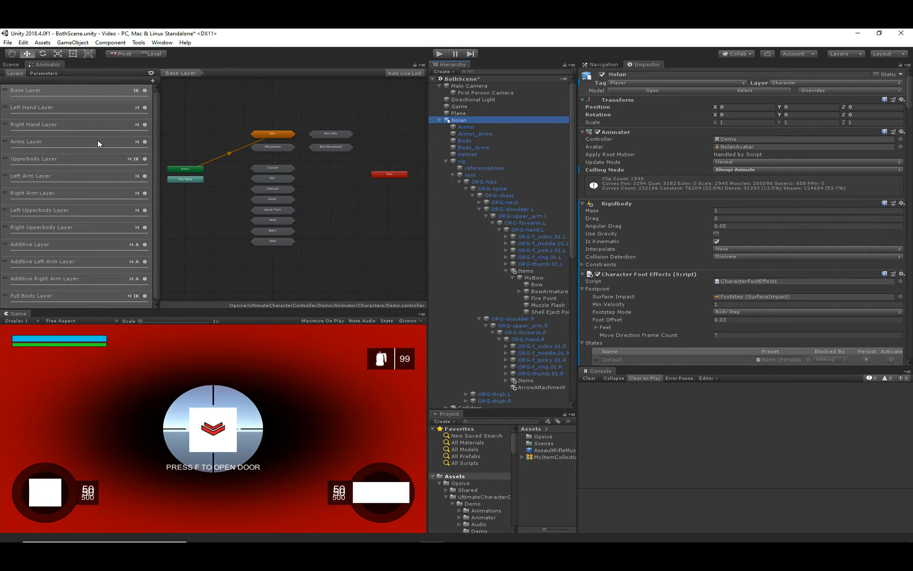
click(43, 144)
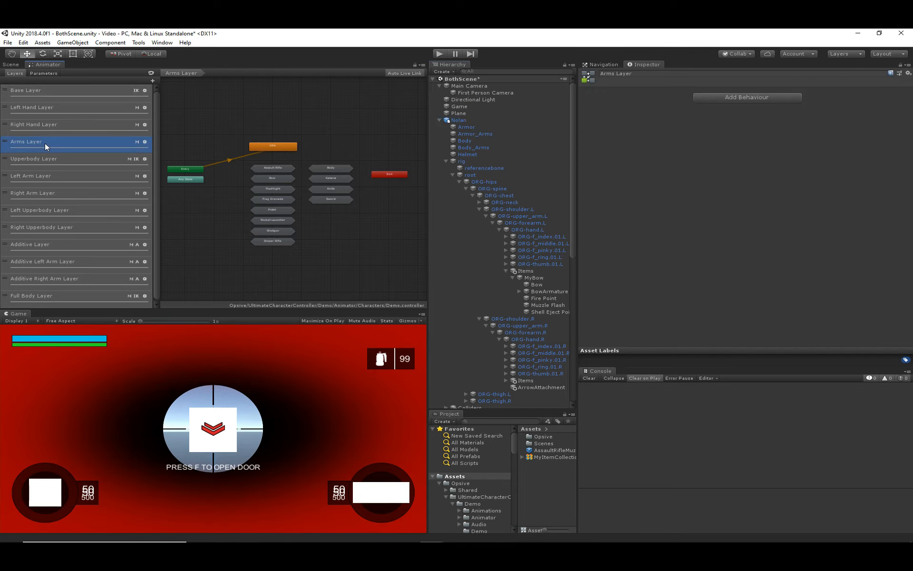
double_click(277, 170)
scroll(295, 143, up, 5)
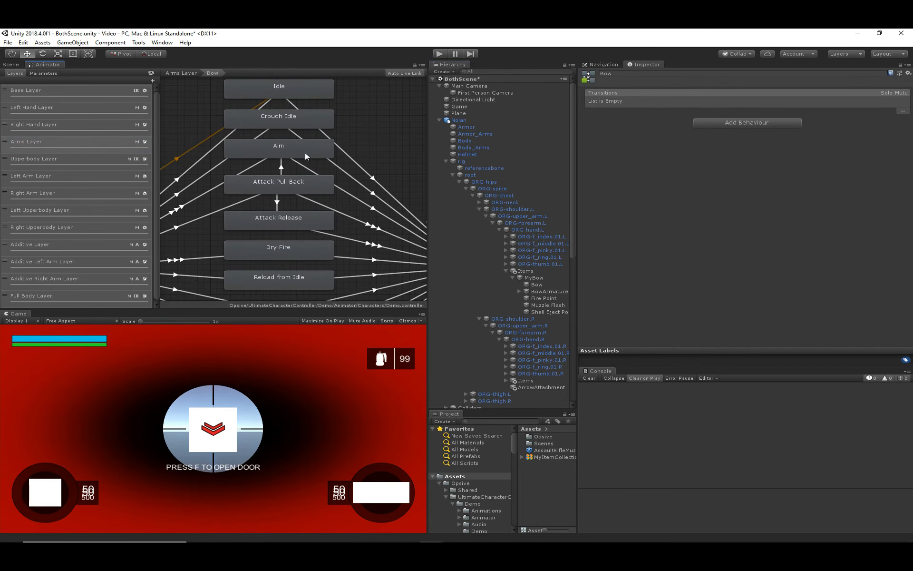
Step: Examine the Attack Pull Back and Attack Release states and the condition of the transition between them
middle_drag(324, 203, 327, 202)
click(328, 165)
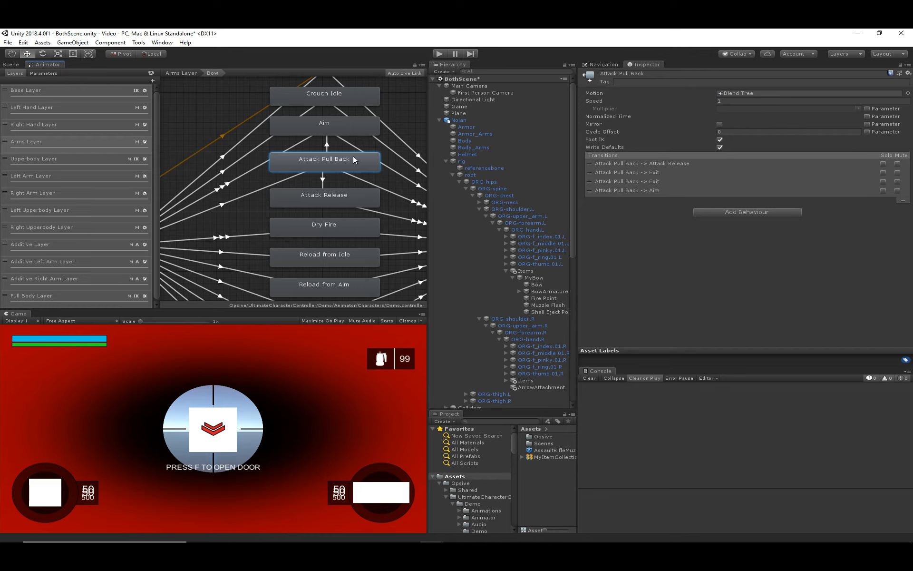
click(329, 197)
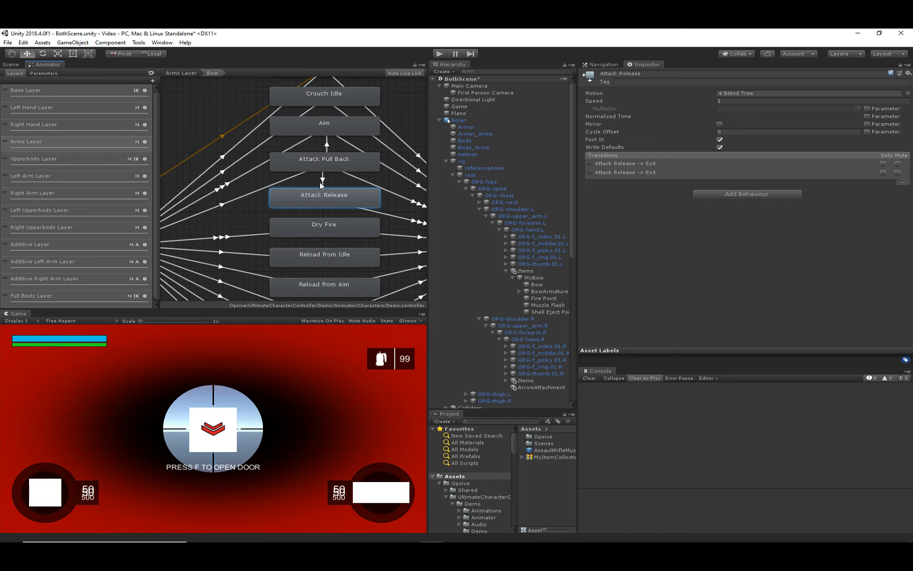
click(321, 181)
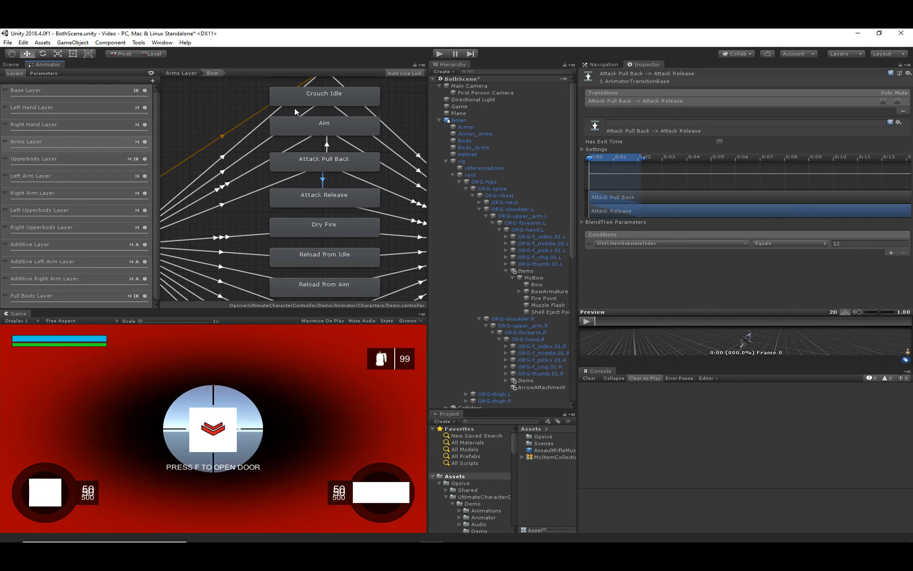
Step: In the Firing section of MyBow's Shootable Weapon, set the Fire Type to Charge And Hold
click(7, 66)
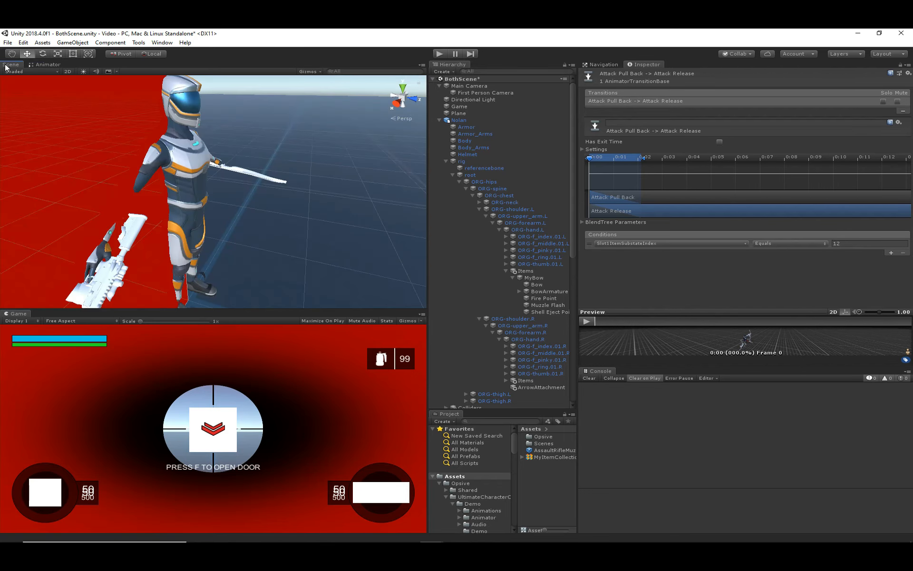
click(534, 278)
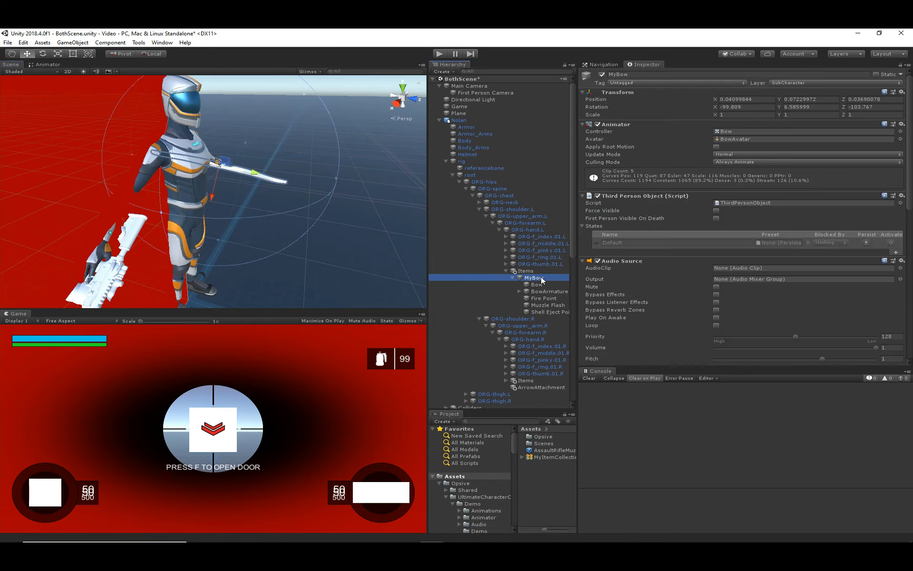
scroll(513, 369, down, 10)
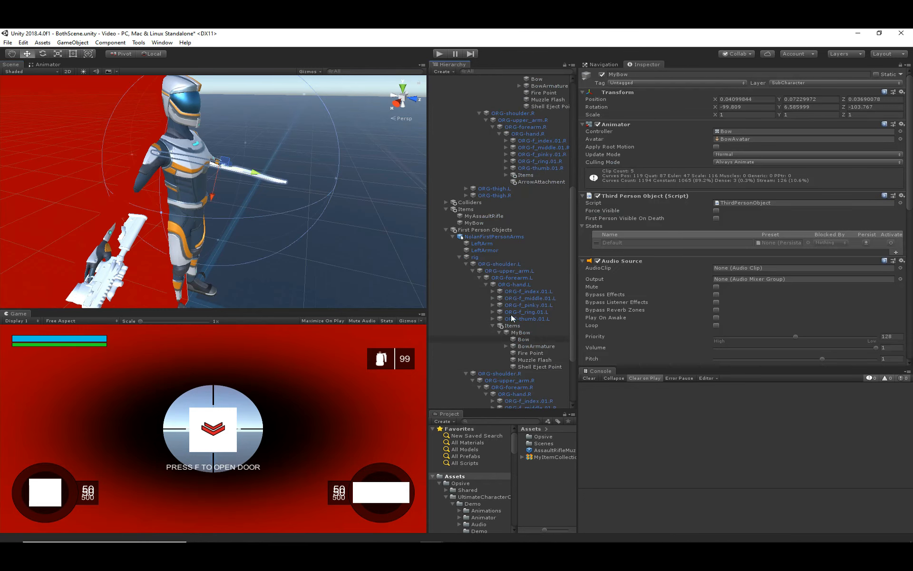
click(499, 223)
scroll(722, 298, down, 3)
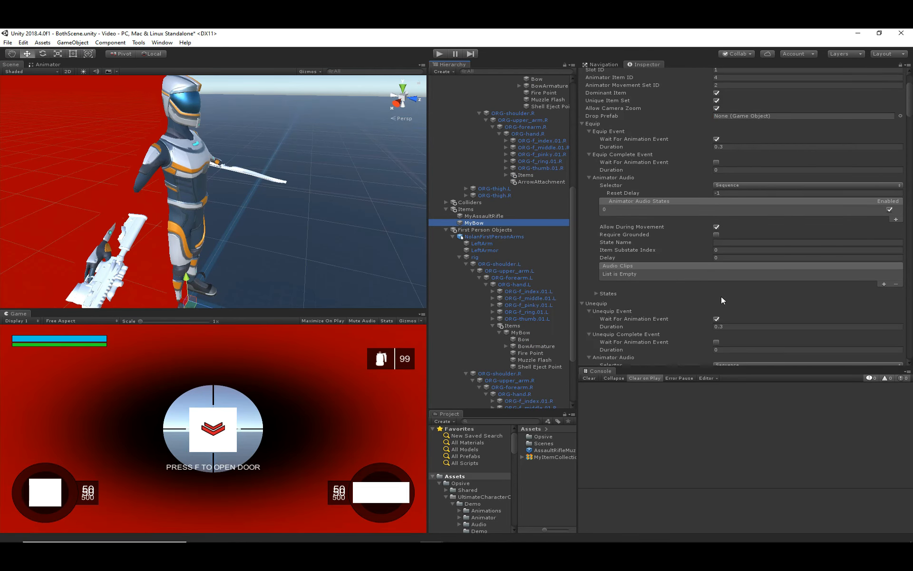
scroll(715, 299, down, 3)
scroll(729, 294, down, 10)
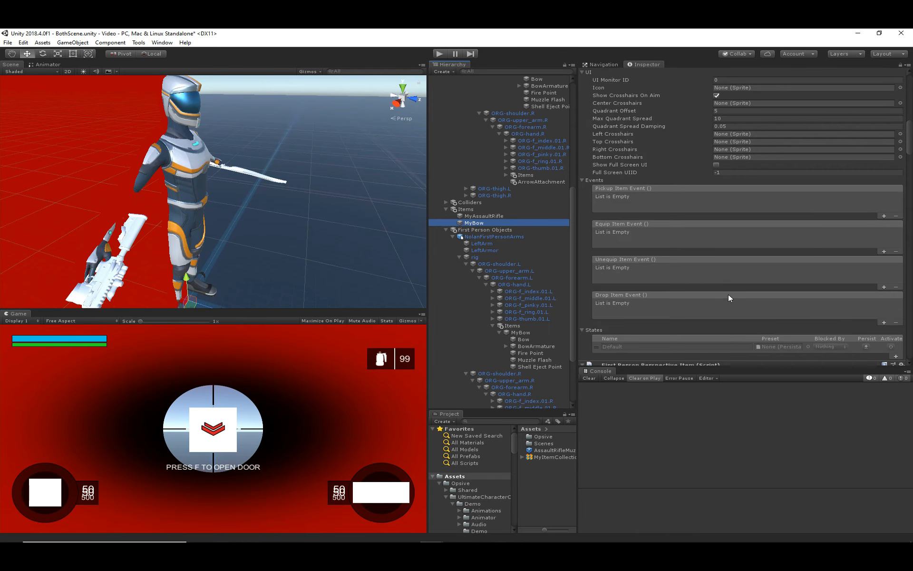
scroll(729, 294, down, 15)
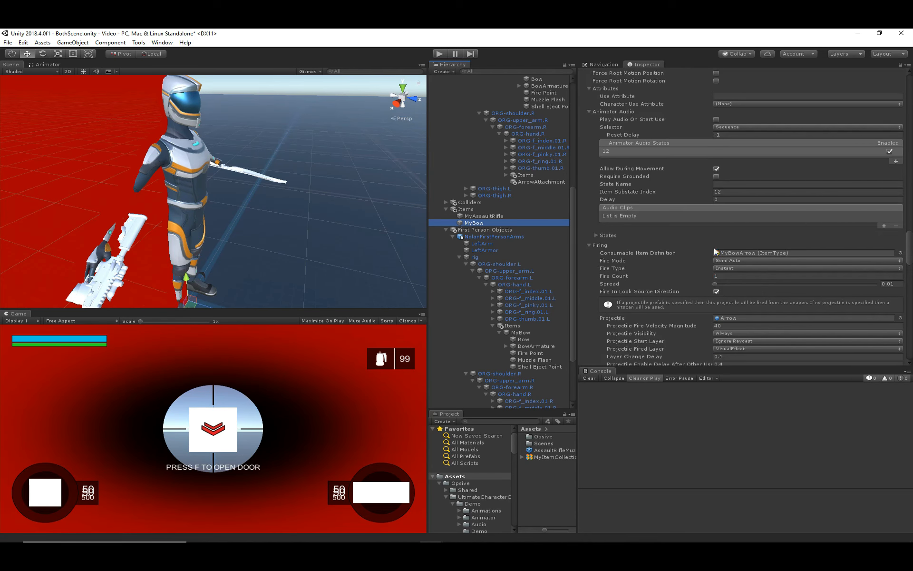
scroll(711, 233, down, 3)
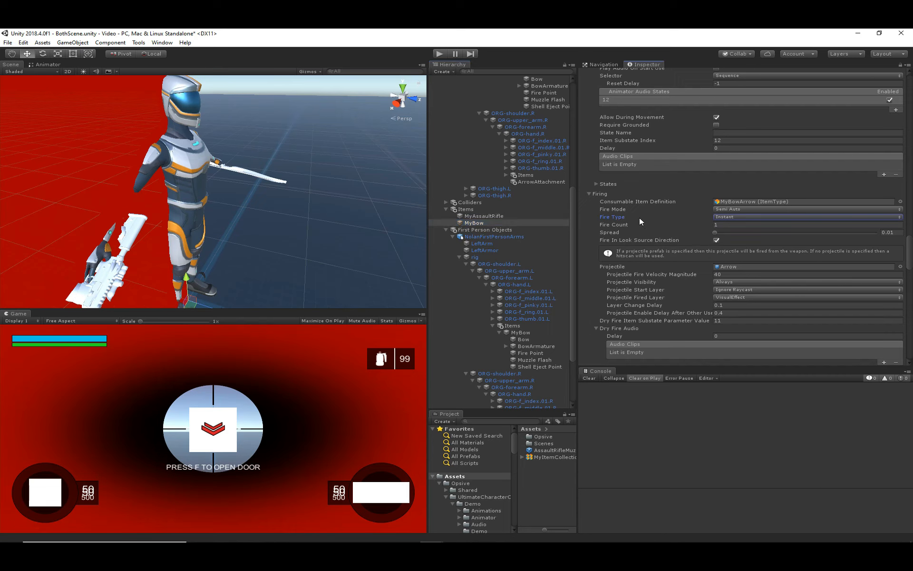
click(748, 218)
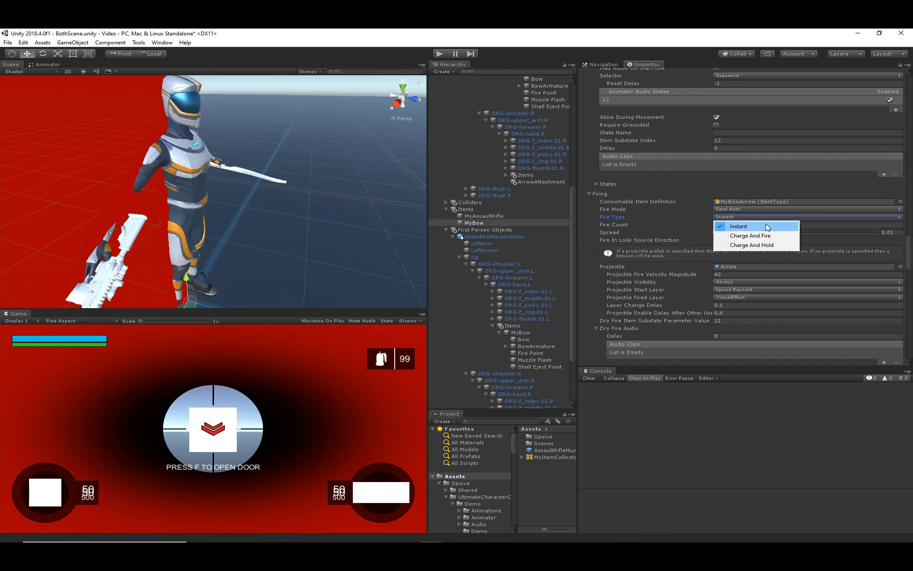
click(748, 226)
click(755, 215)
click(771, 245)
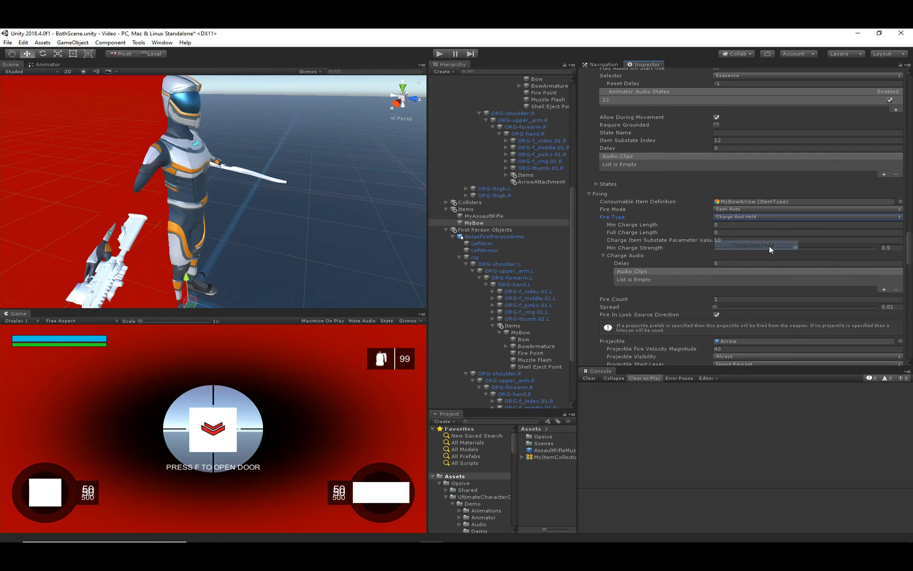
Step: Set MyBow's Min Charge Length to 0.2 and its Full Charge Length to 0.5
click(736, 224)
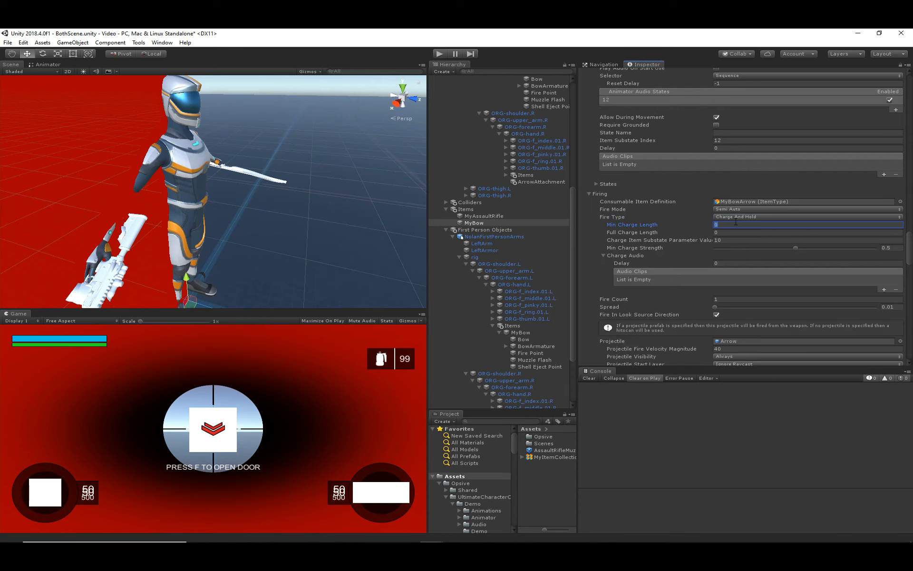
text(0.2)
key(Tab)
text(0.)
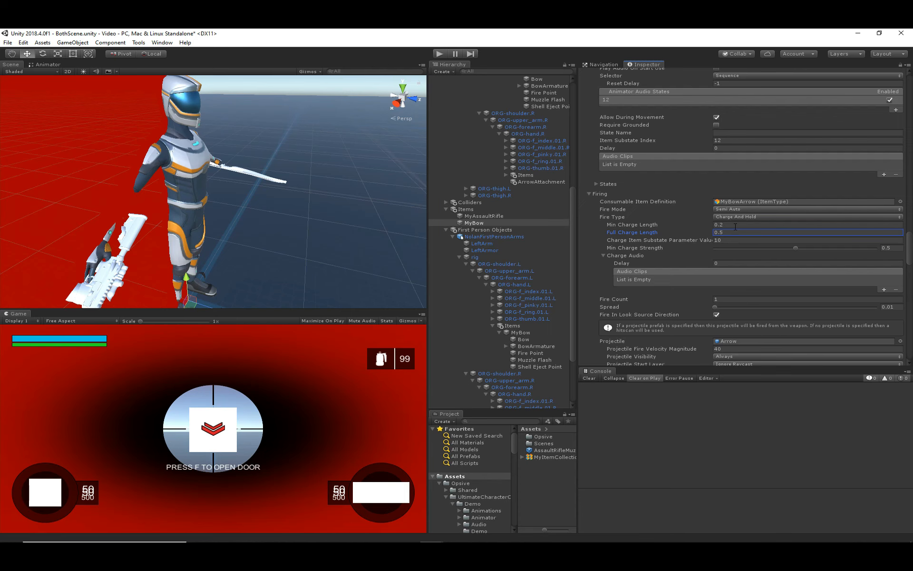
Step: Play-test the charged bow shot, switching from first to third person and firing an arrow, and end play mode
click(440, 53)
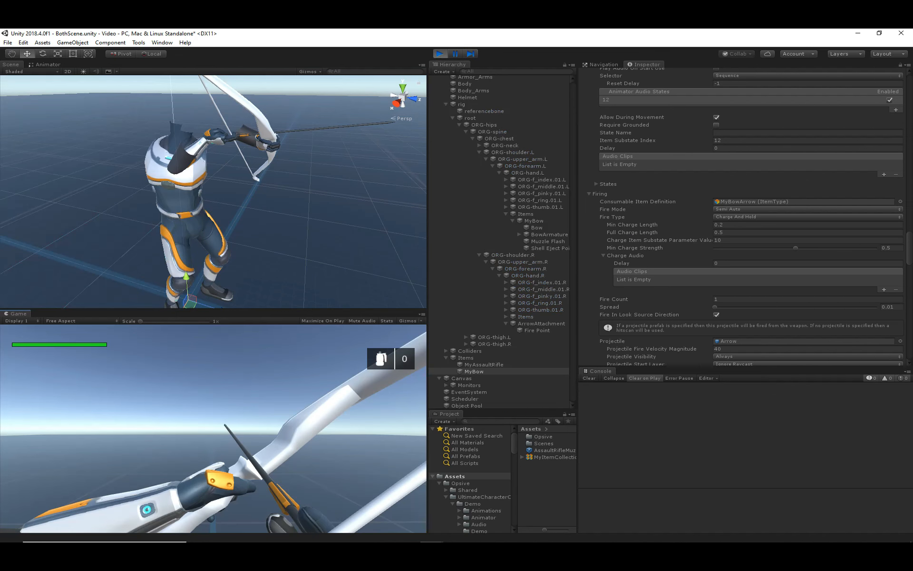
key(v)
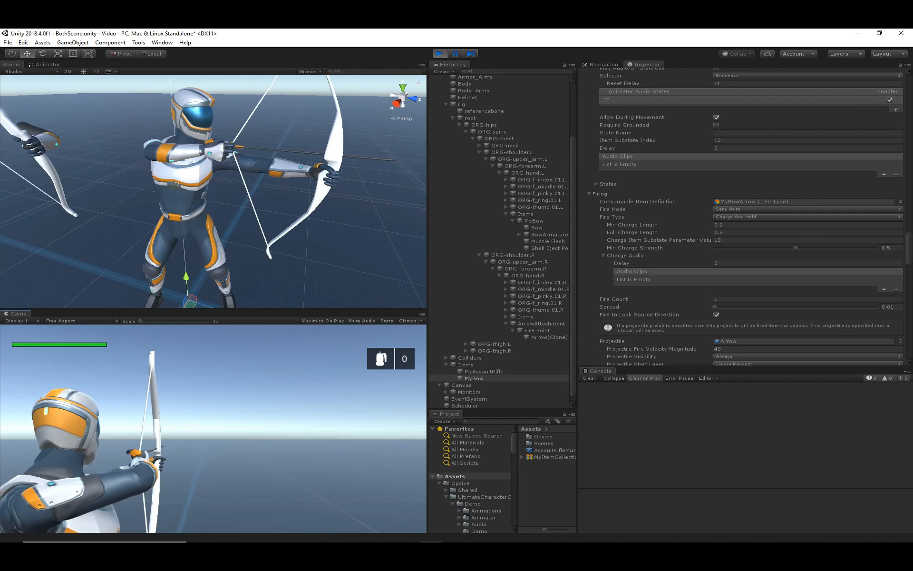
click(213, 428)
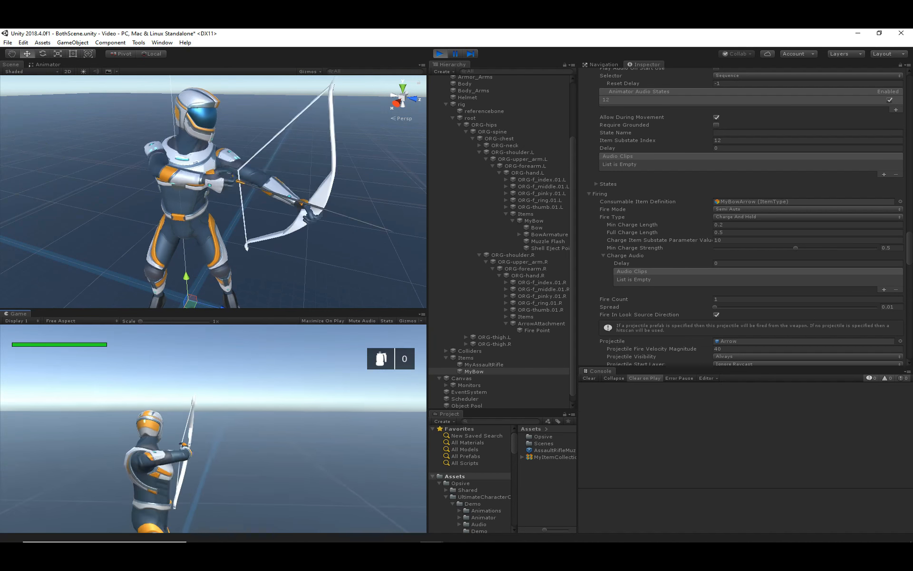
click(440, 53)
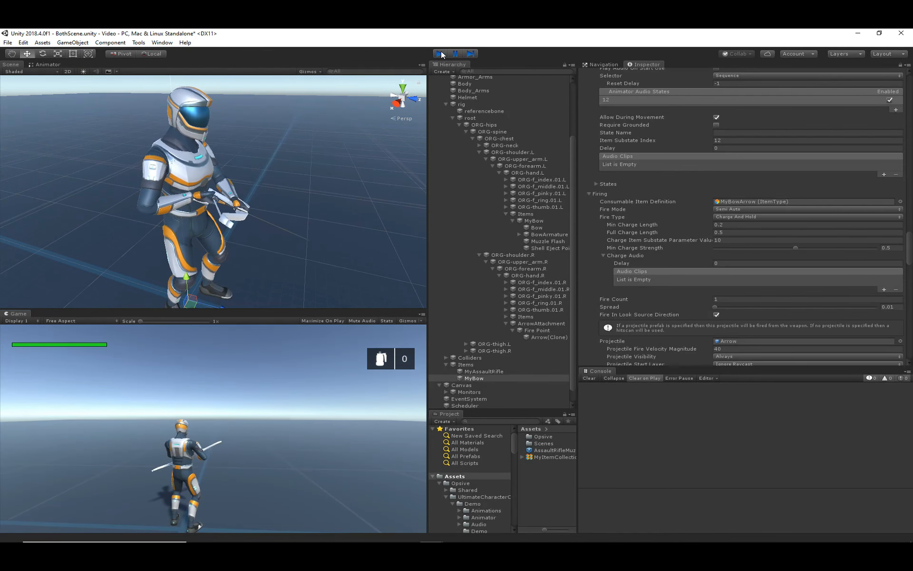
Step: Set the Clip Size in the Reload section of MyBow's Shootable Weapon to 1
scroll(678, 334, down, 10)
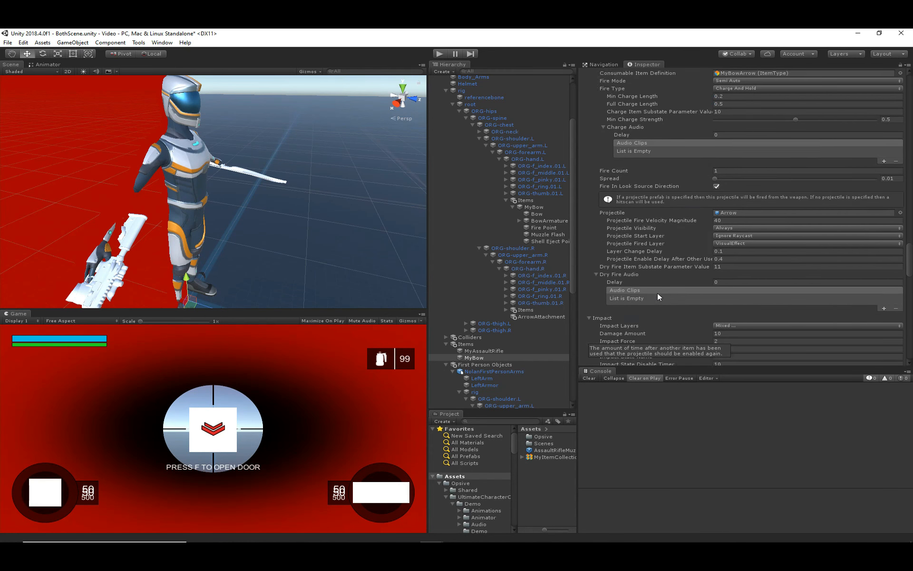
scroll(658, 291, down, 4)
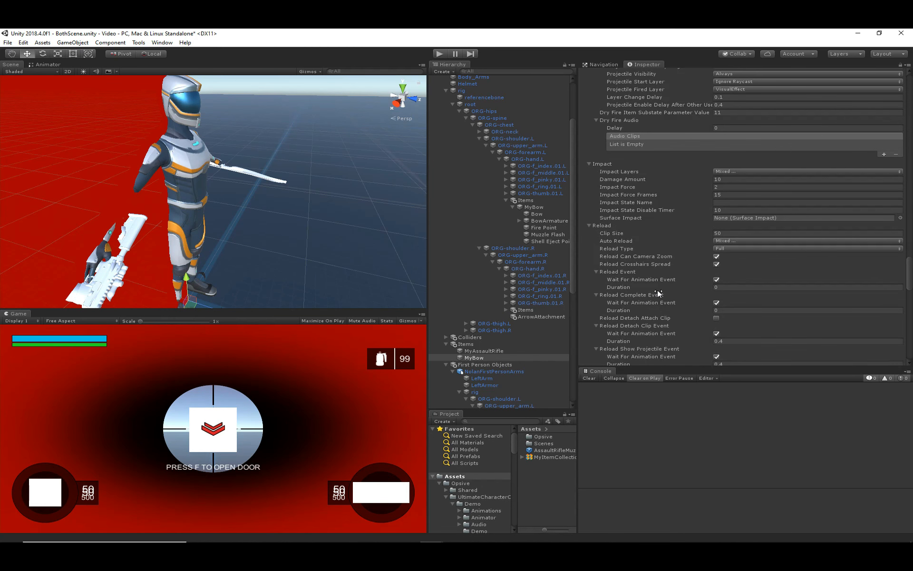
click(727, 233)
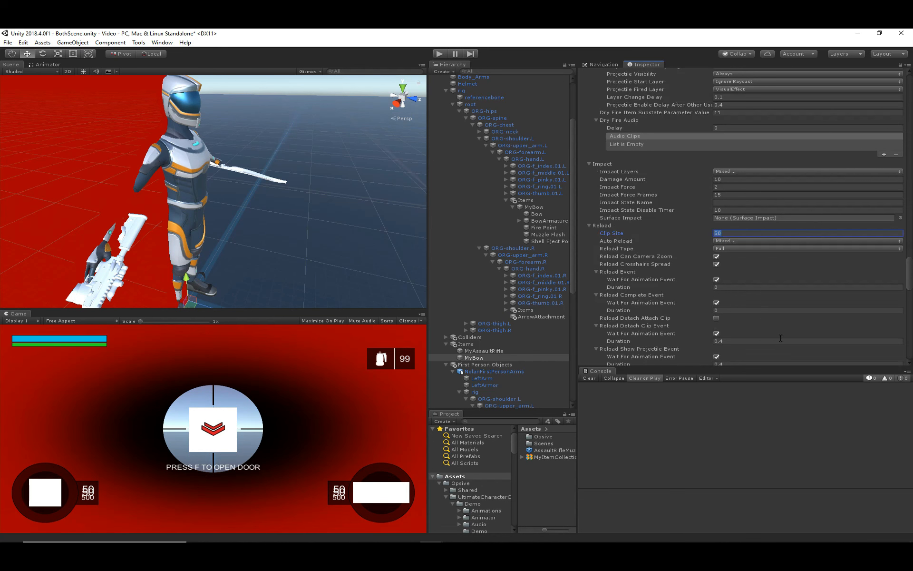
text(1)
click(718, 442)
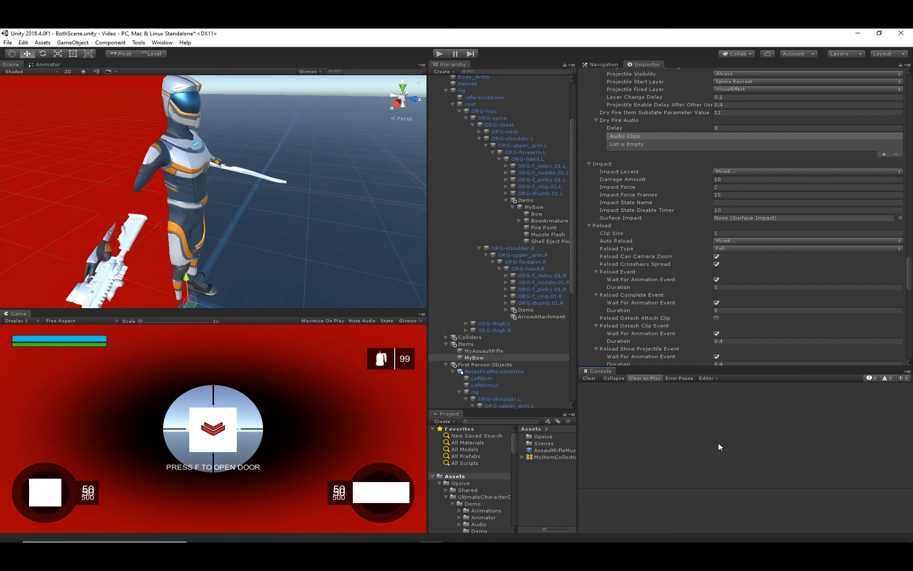
Step: Play-test the bow in third person with the new clip size, select the held Bow mesh in the scene, and end play mode
click(440, 54)
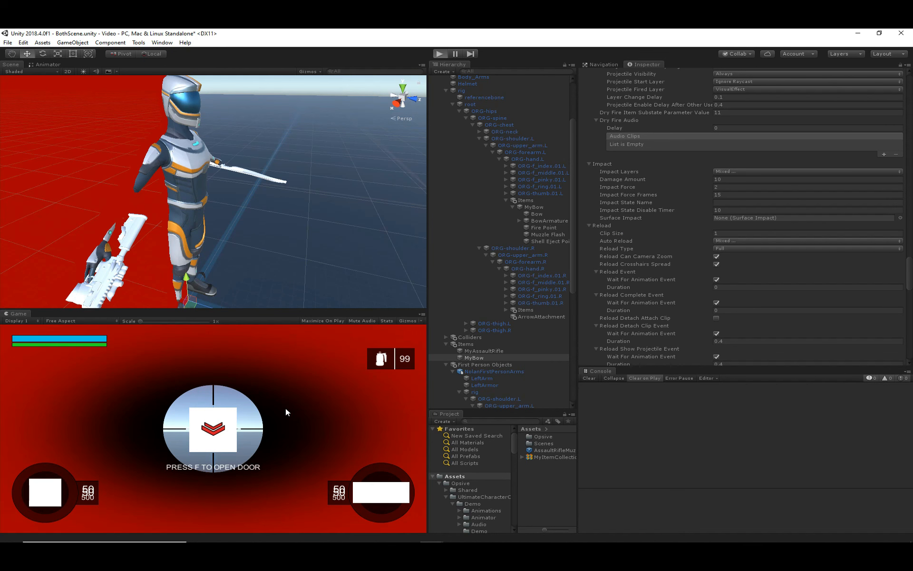
key(v)
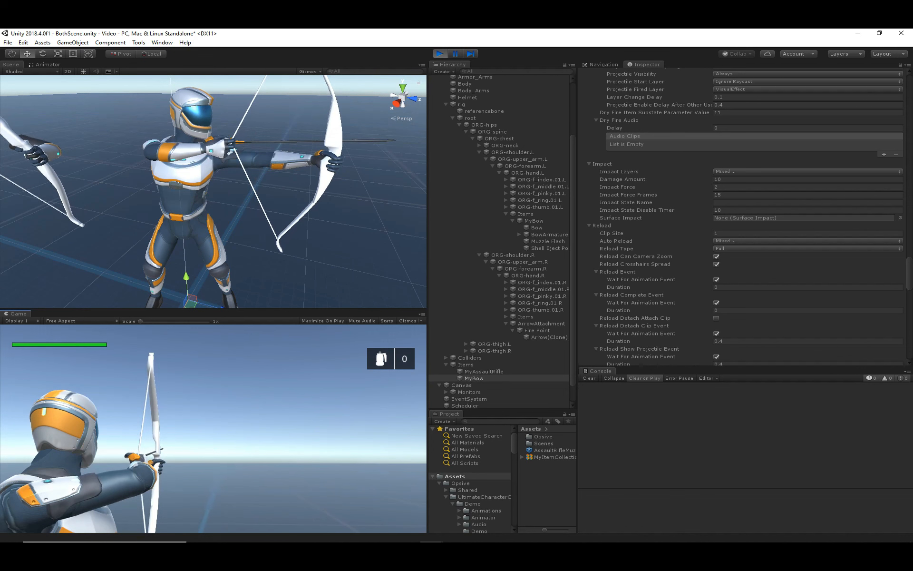
key(Escape)
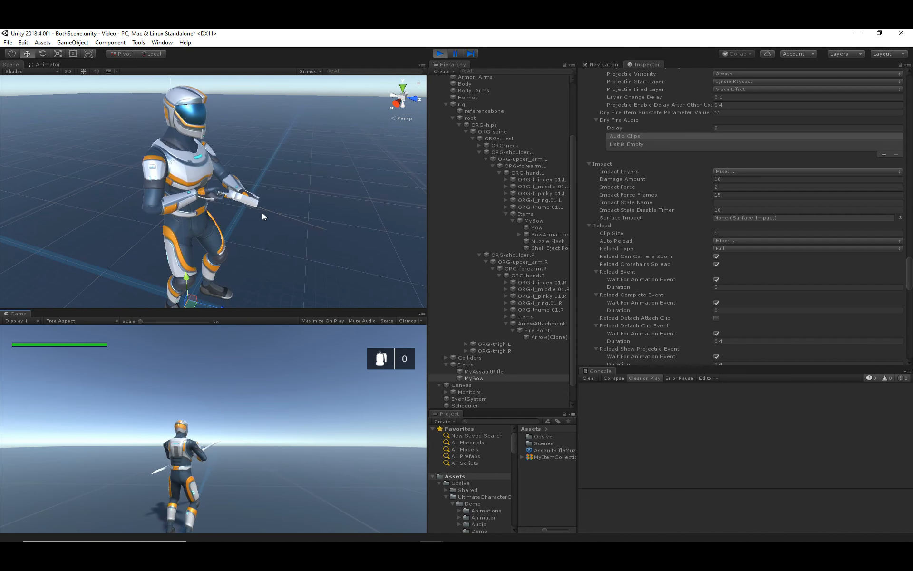
click(250, 200)
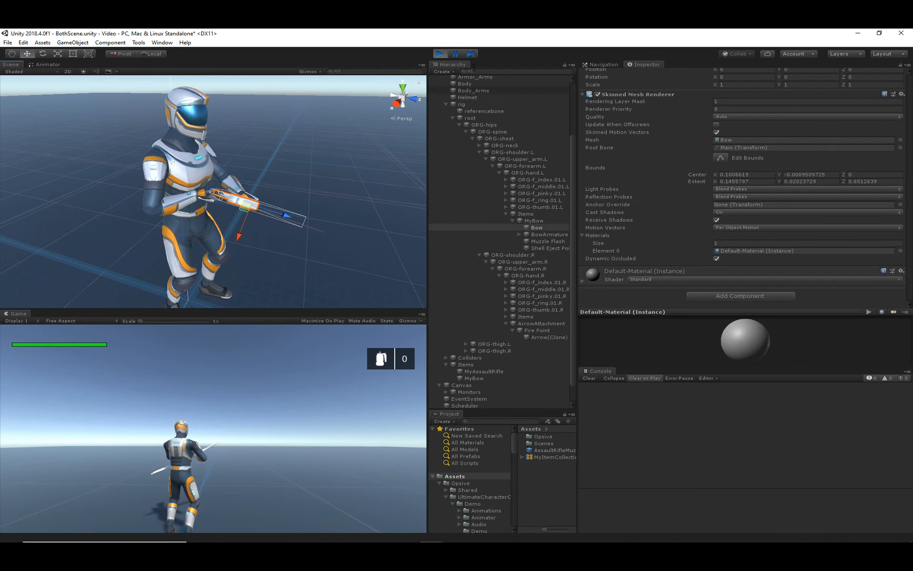
click(441, 53)
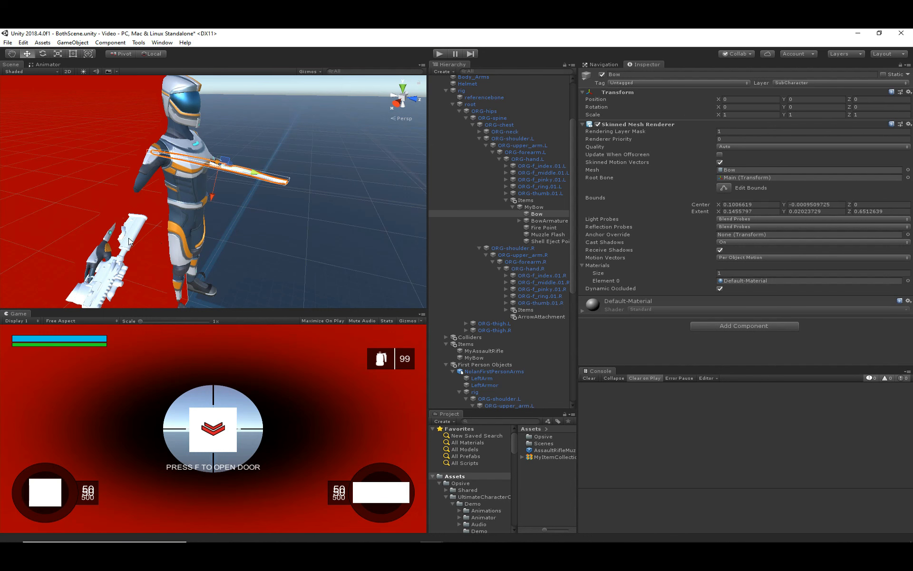
scroll(284, 207, up, 2)
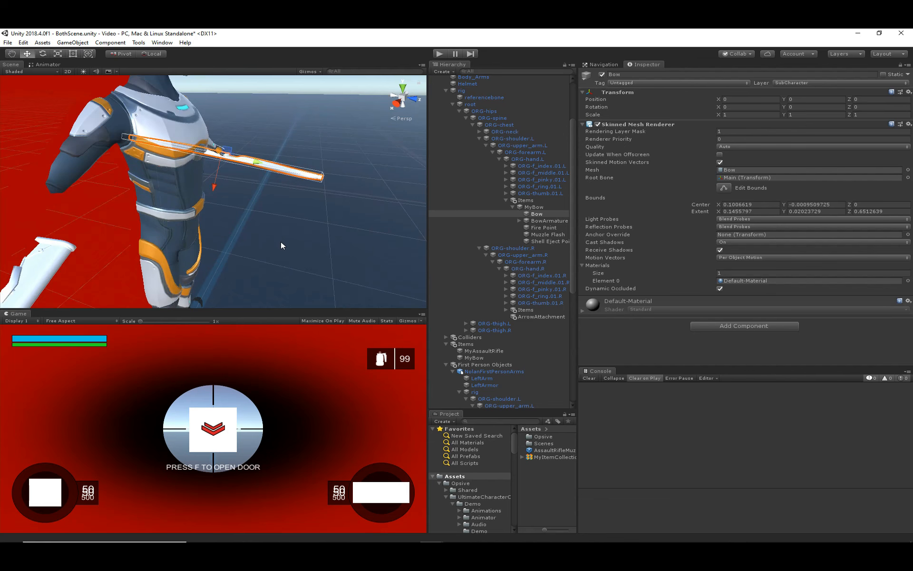
right_drag(281, 246, 190, 232)
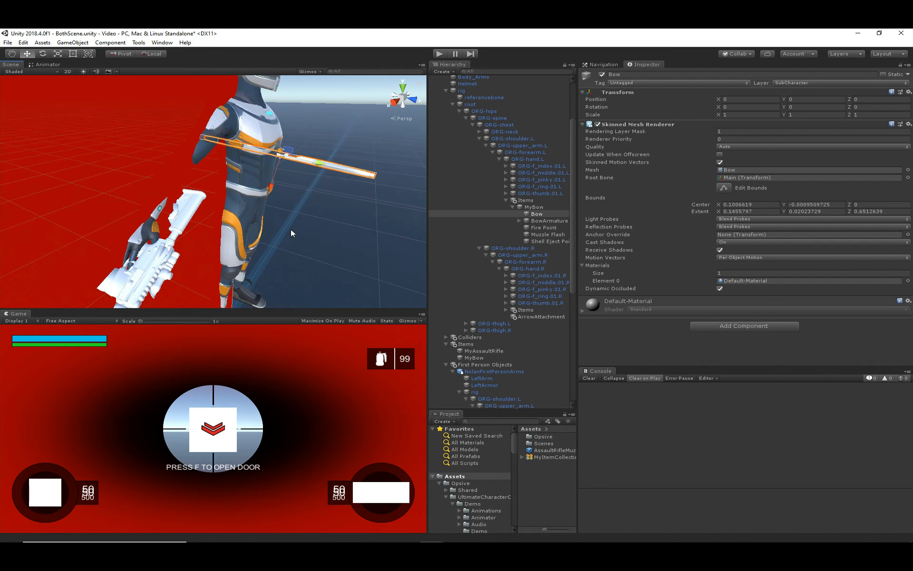